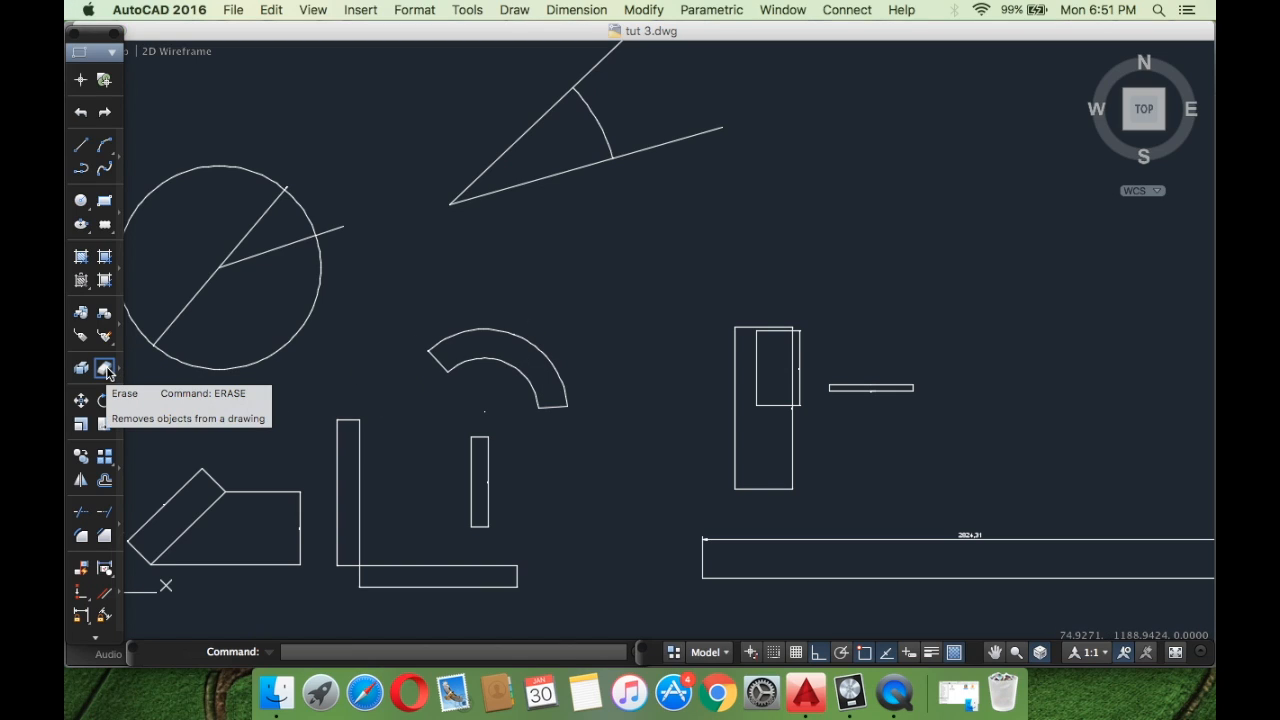
Erase the dimension around the small arc with the Erase command and undo the erasure.
left_click(105, 370)
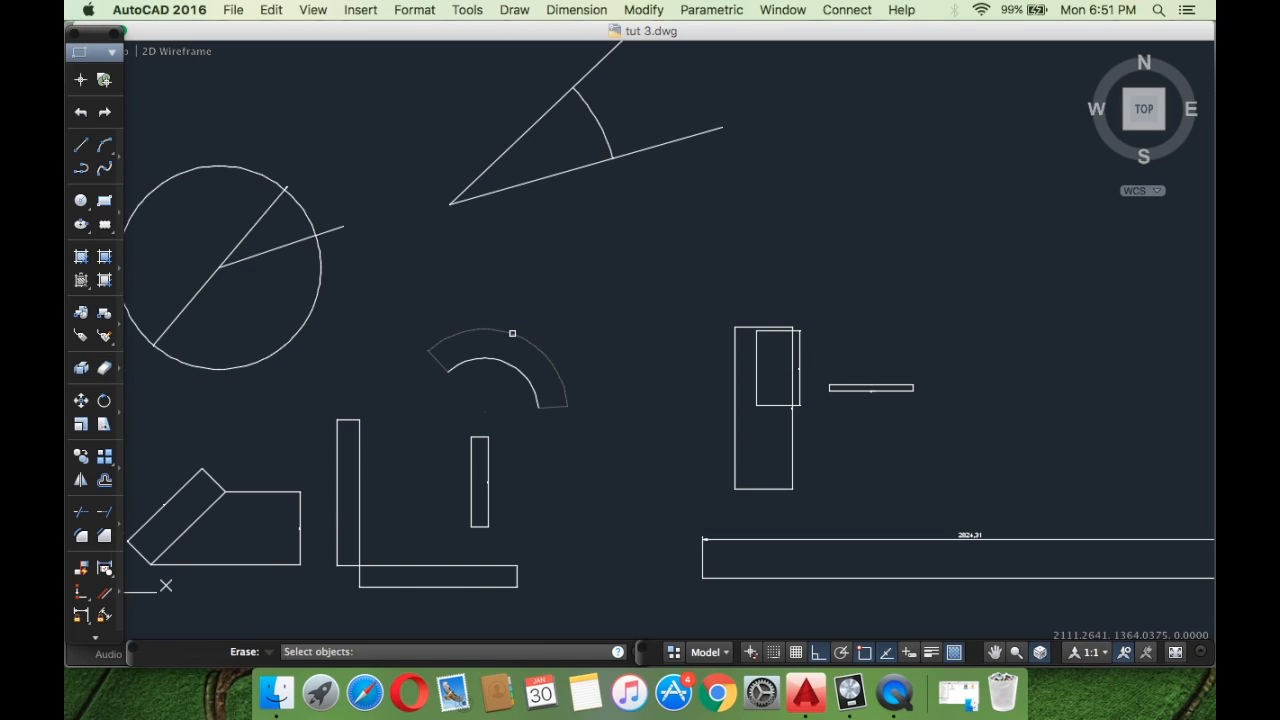
left_click(512, 333)
key("Return")
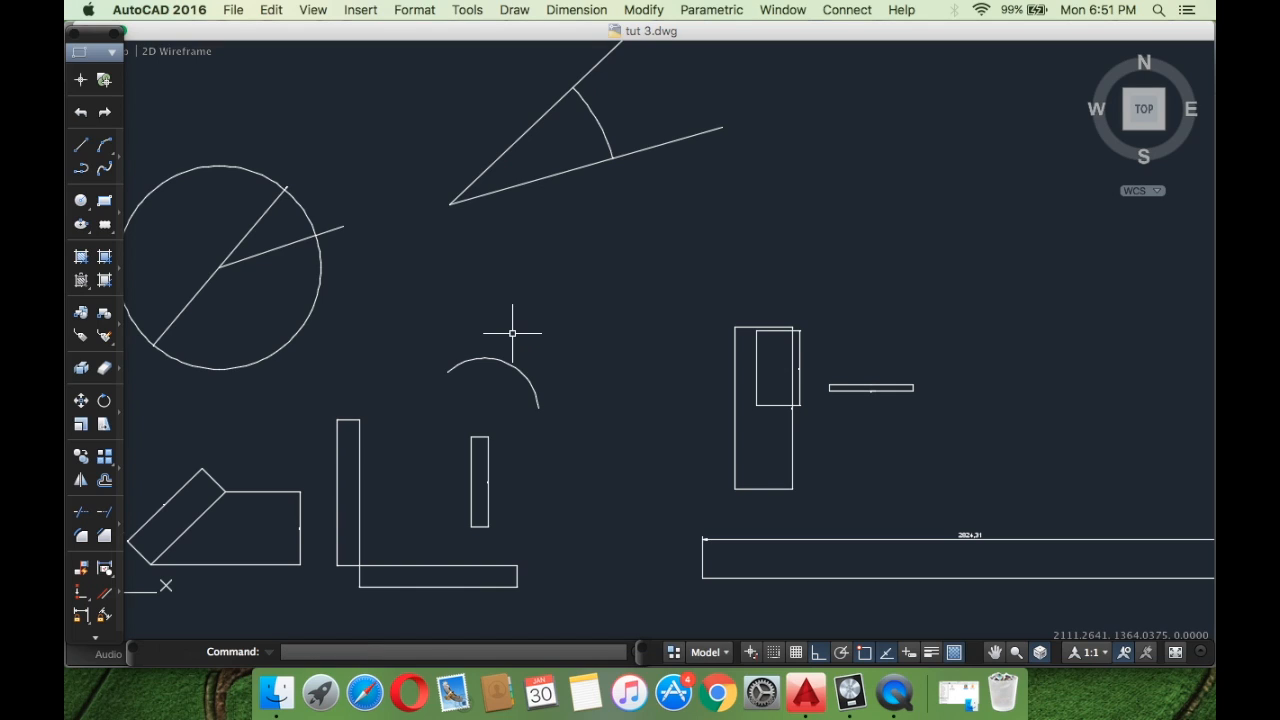
key("super+z")
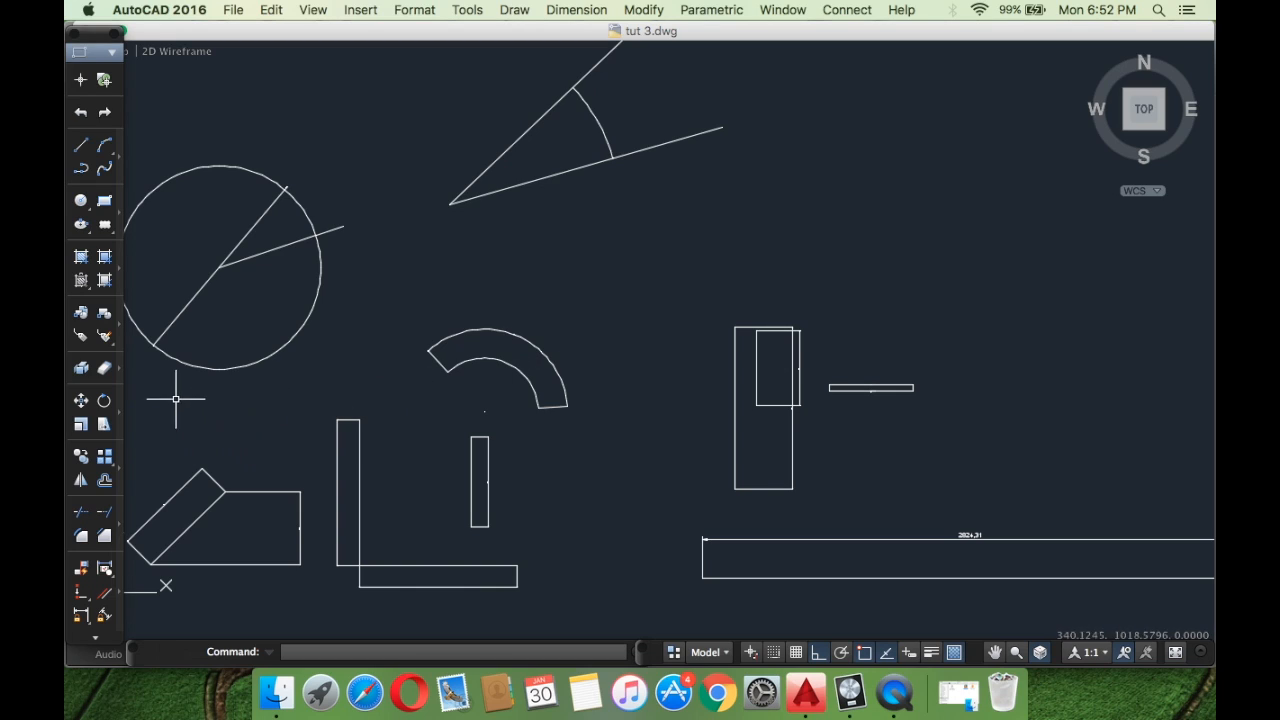
Select the dimension around the small arc and erase it, keeping the arc itself.
left_click(548, 330)
left_click(530, 352)
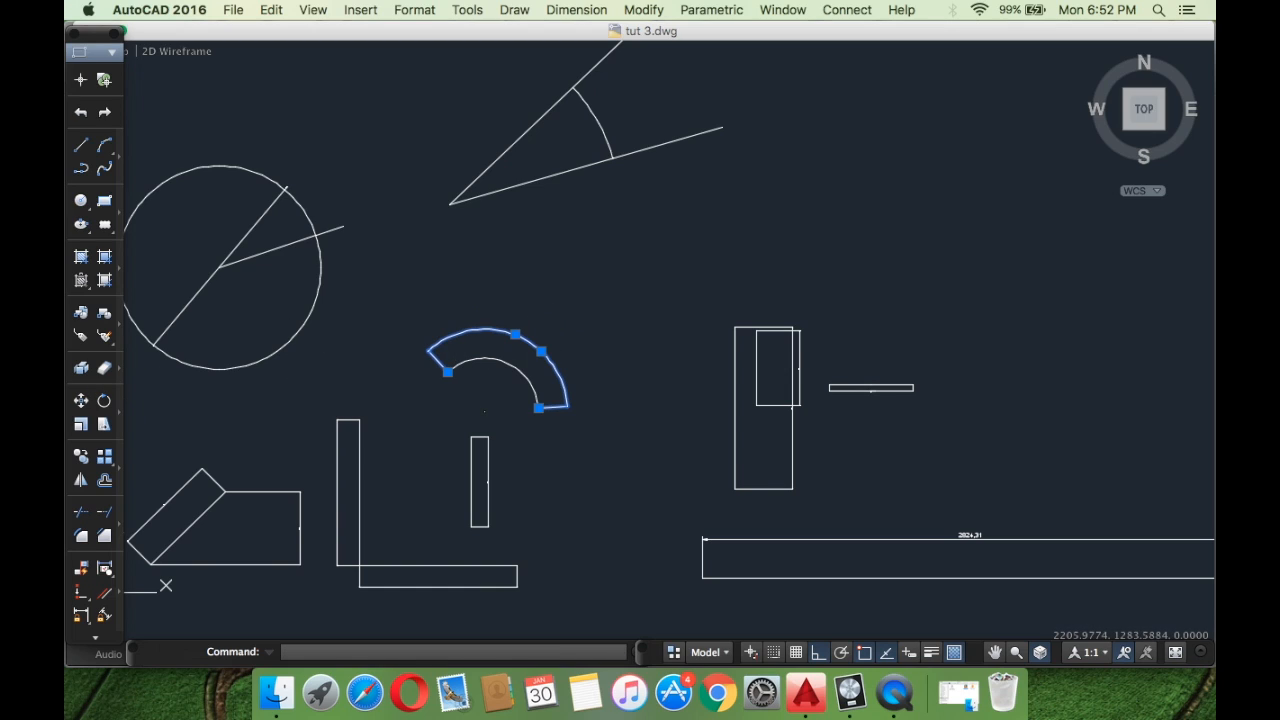
right_click(556, 338)
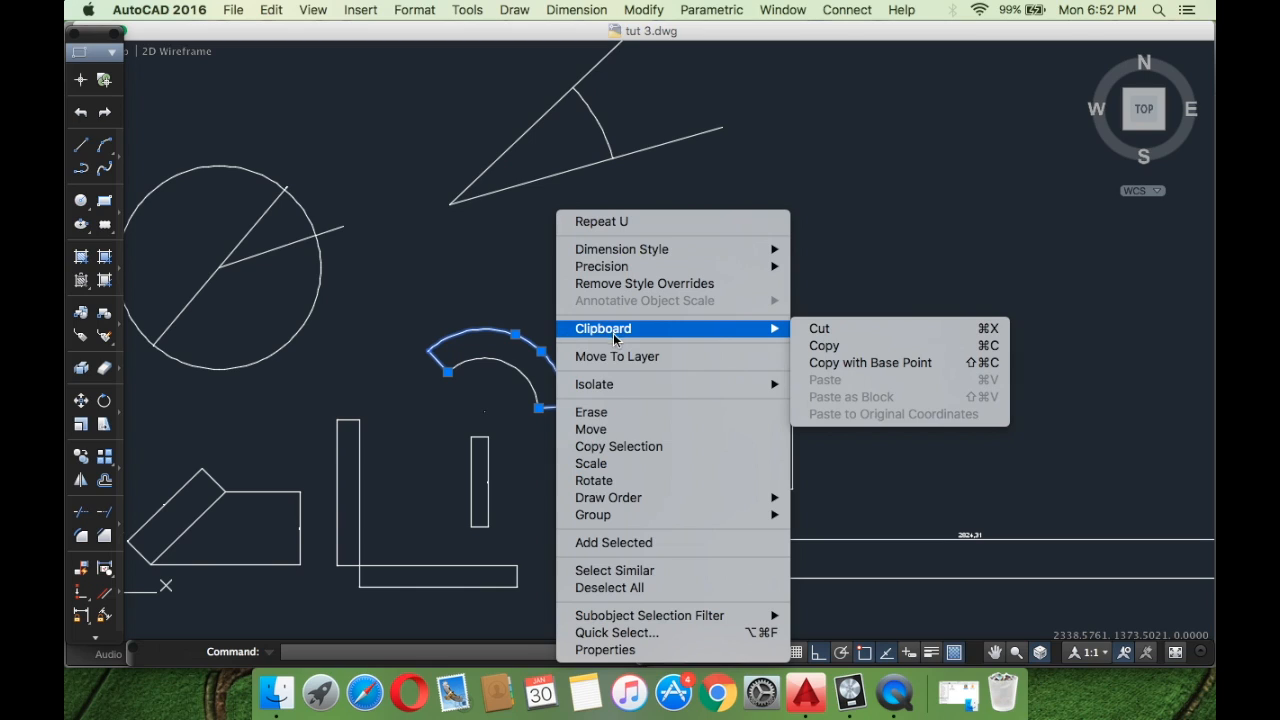
left_click(617, 414)
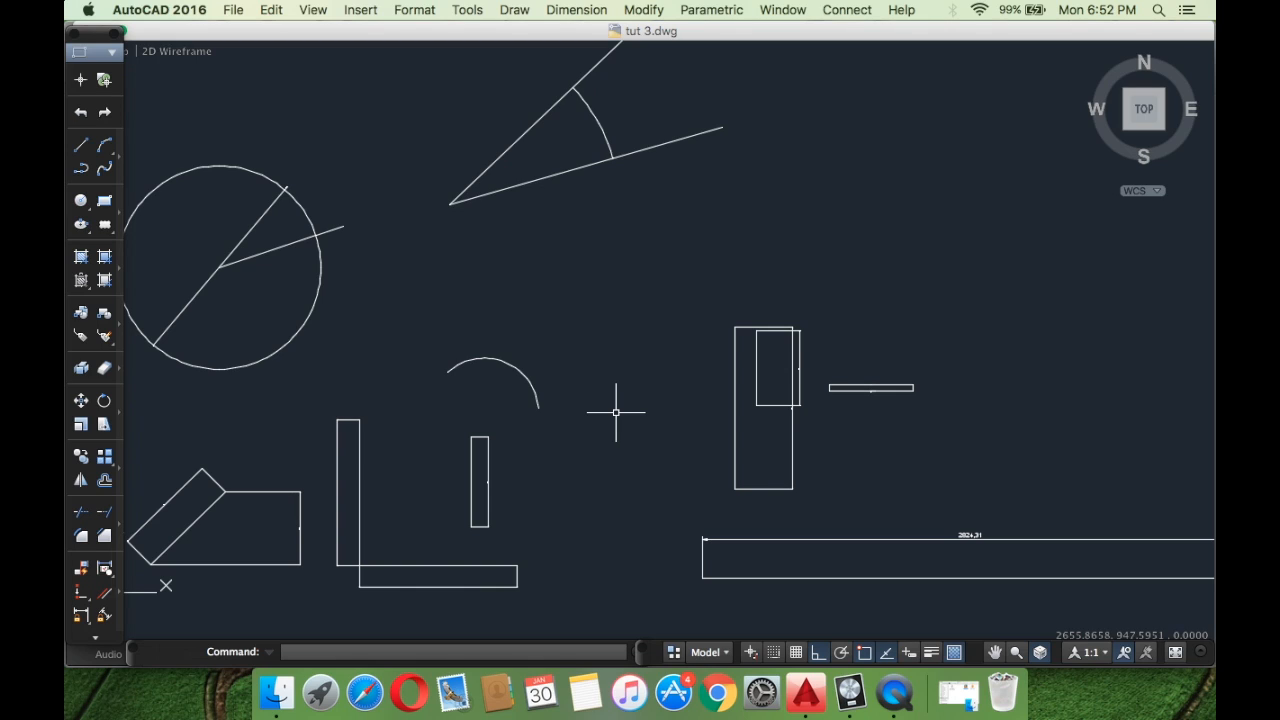
left_click(570, 423)
left_click(418, 332)
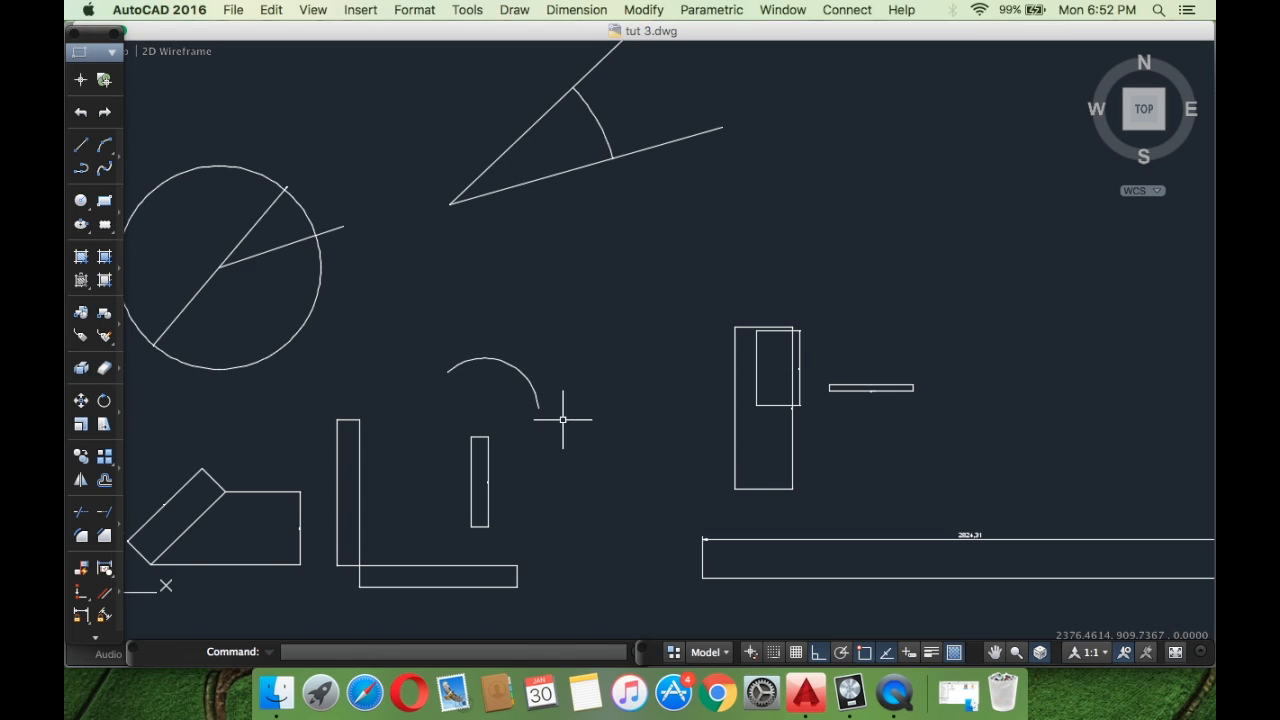
left_click(563, 418)
left_click(420, 310)
key("Escape")
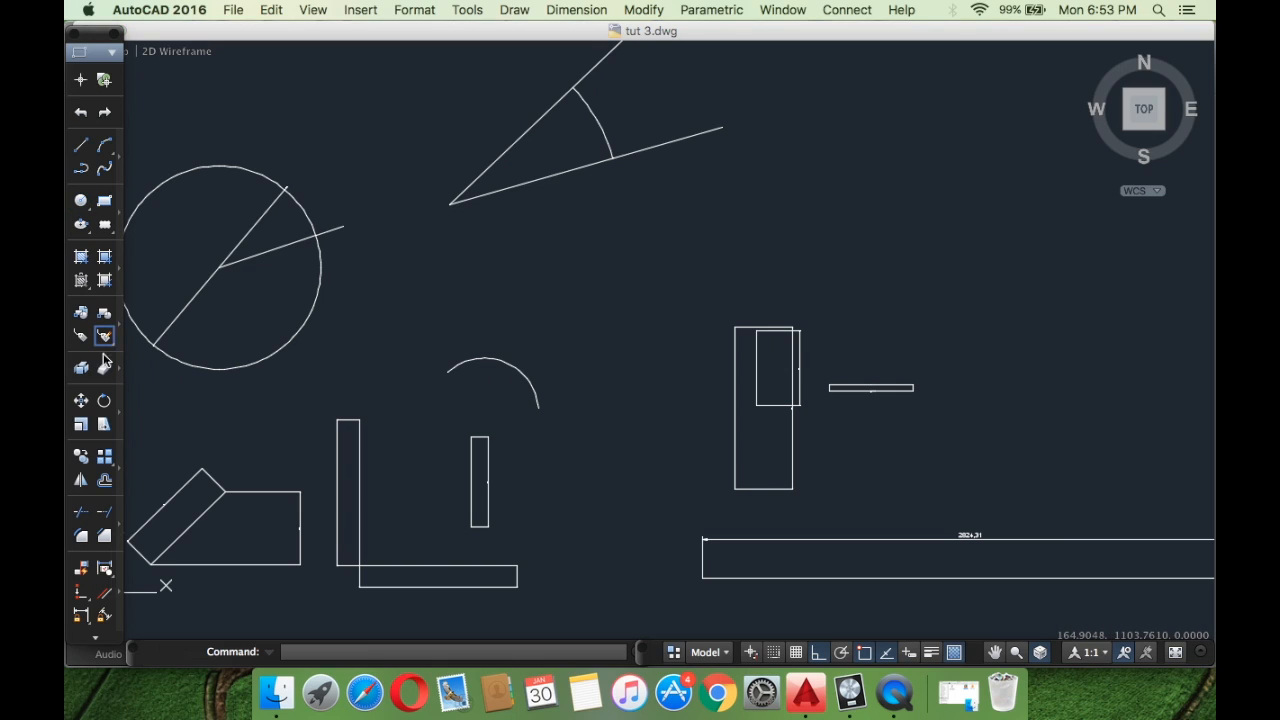
Move the small arc 1000 units horizontally to the right, using its right endpoint as the base point.
left_click(557, 420)
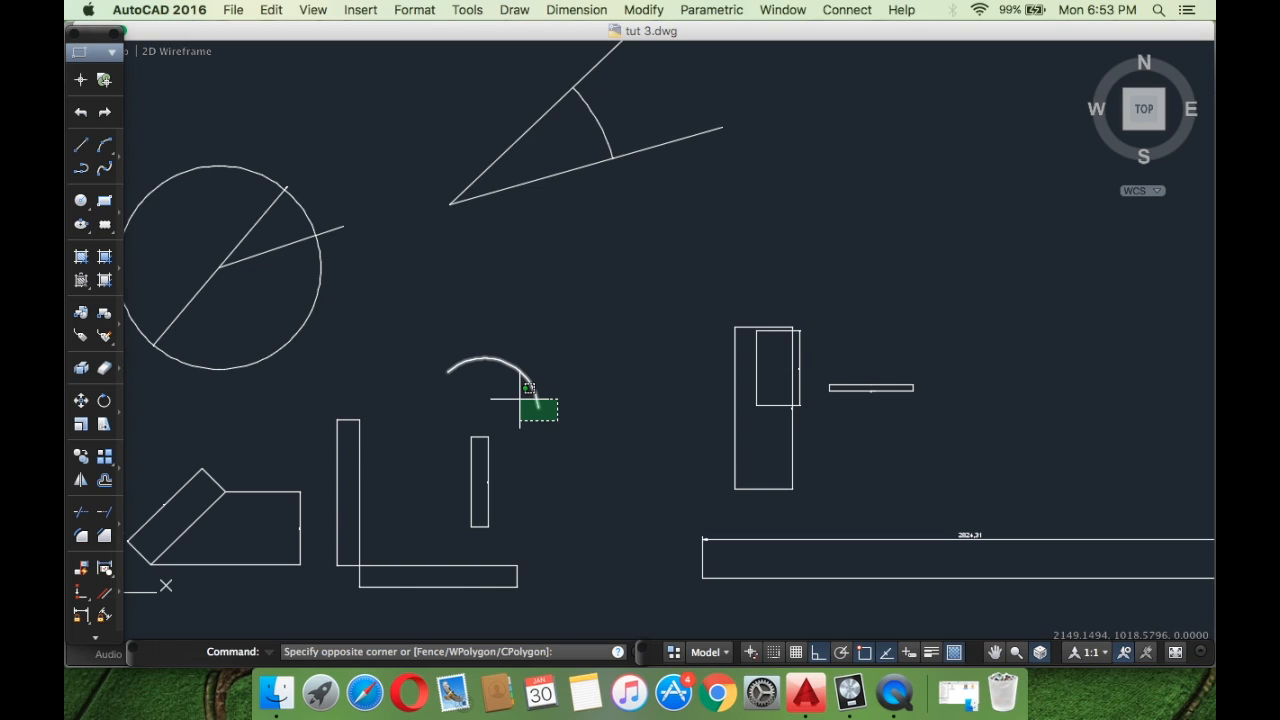
left_click(417, 332)
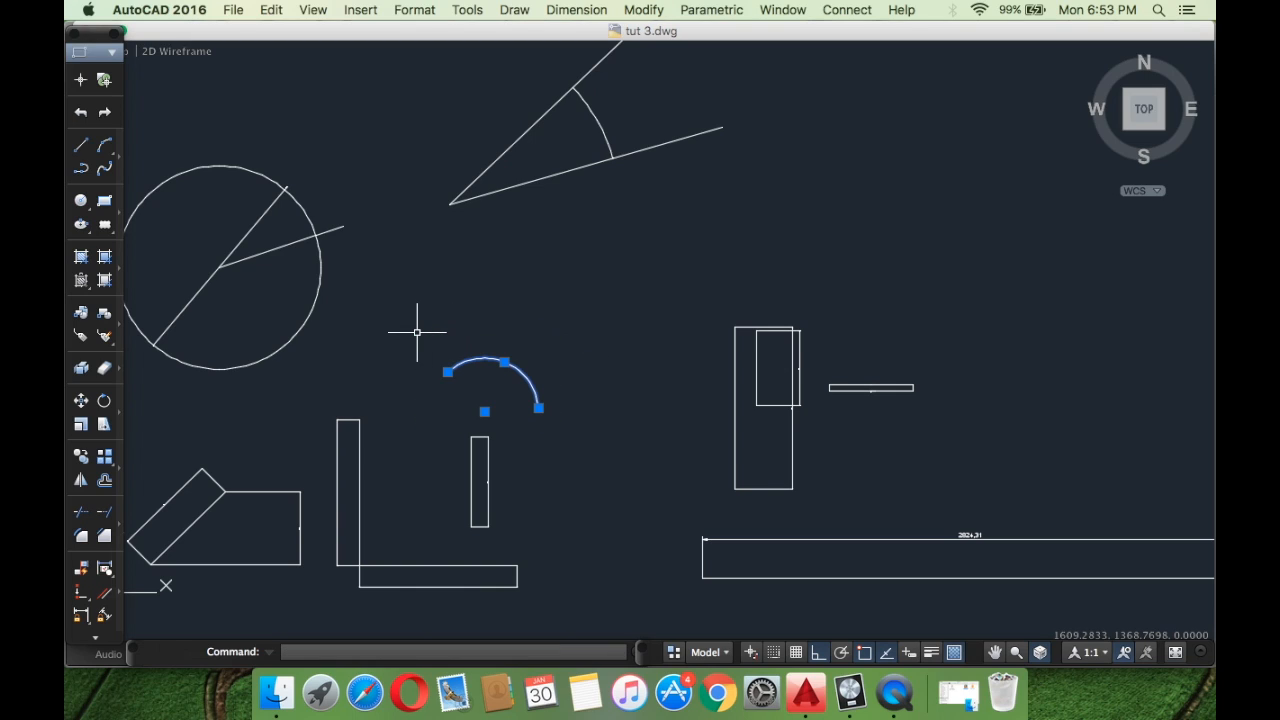
right_click(462, 357)
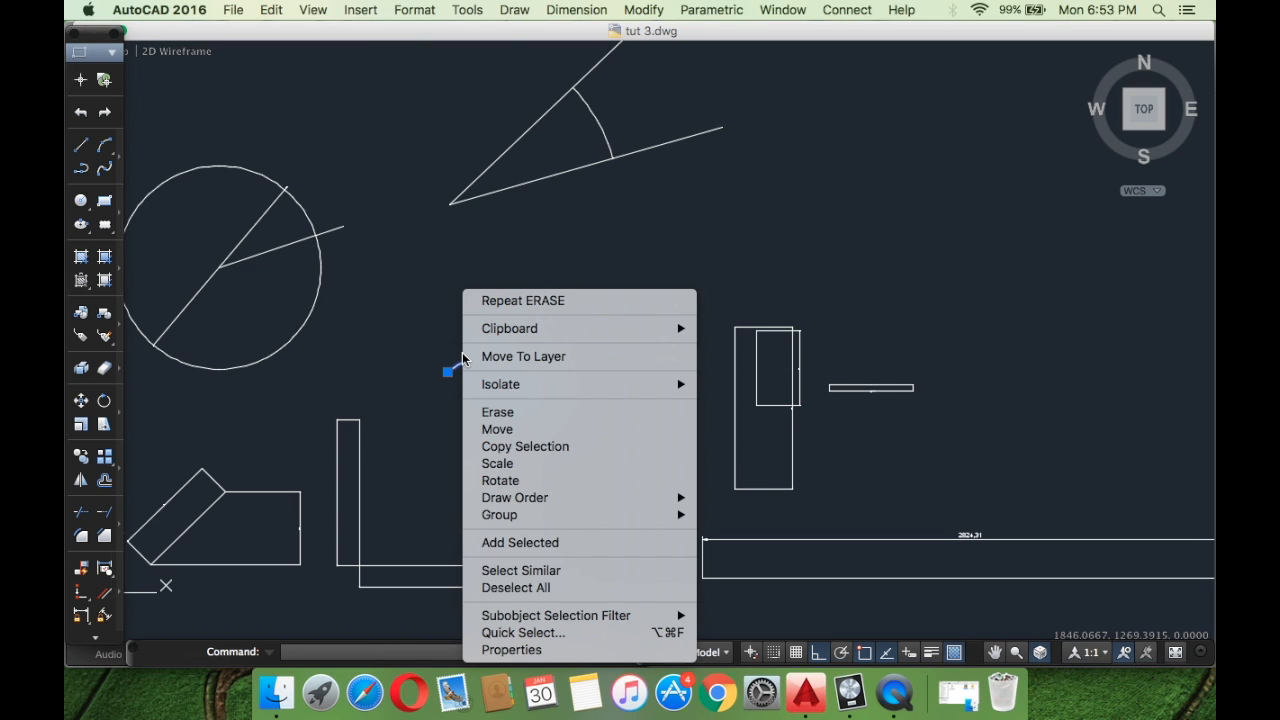
left_click(490, 429)
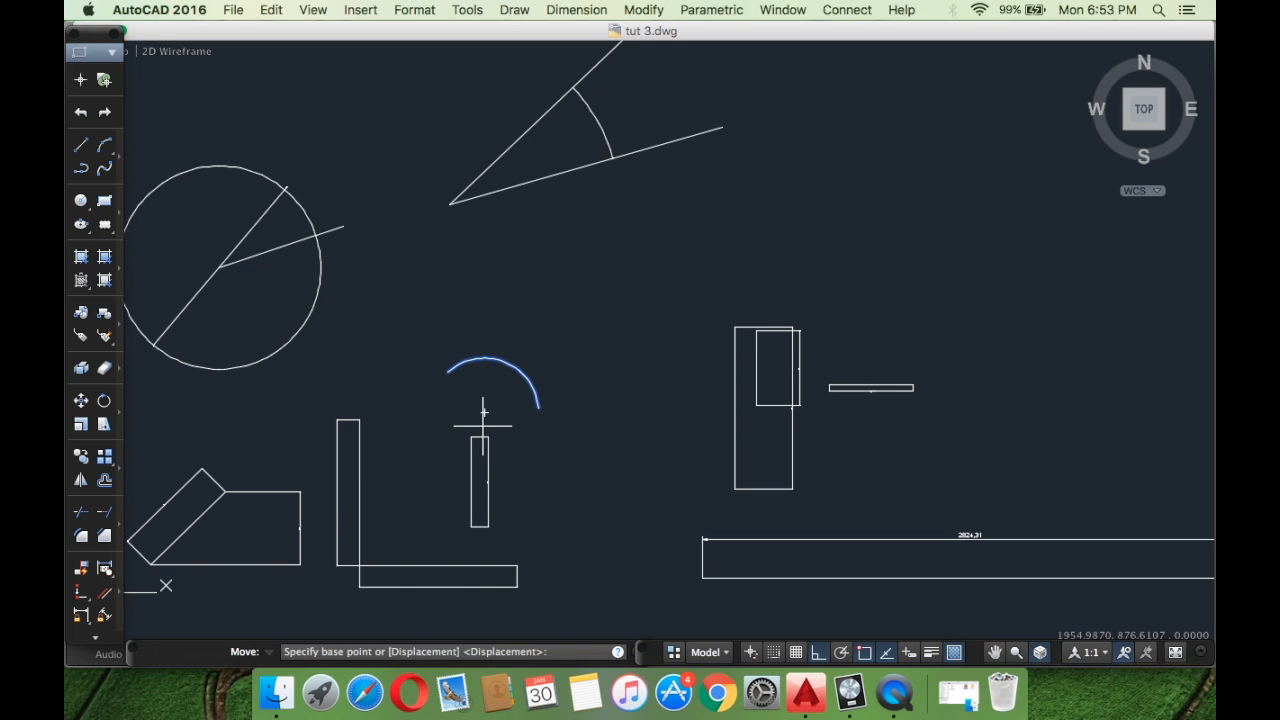
left_click(538, 408)
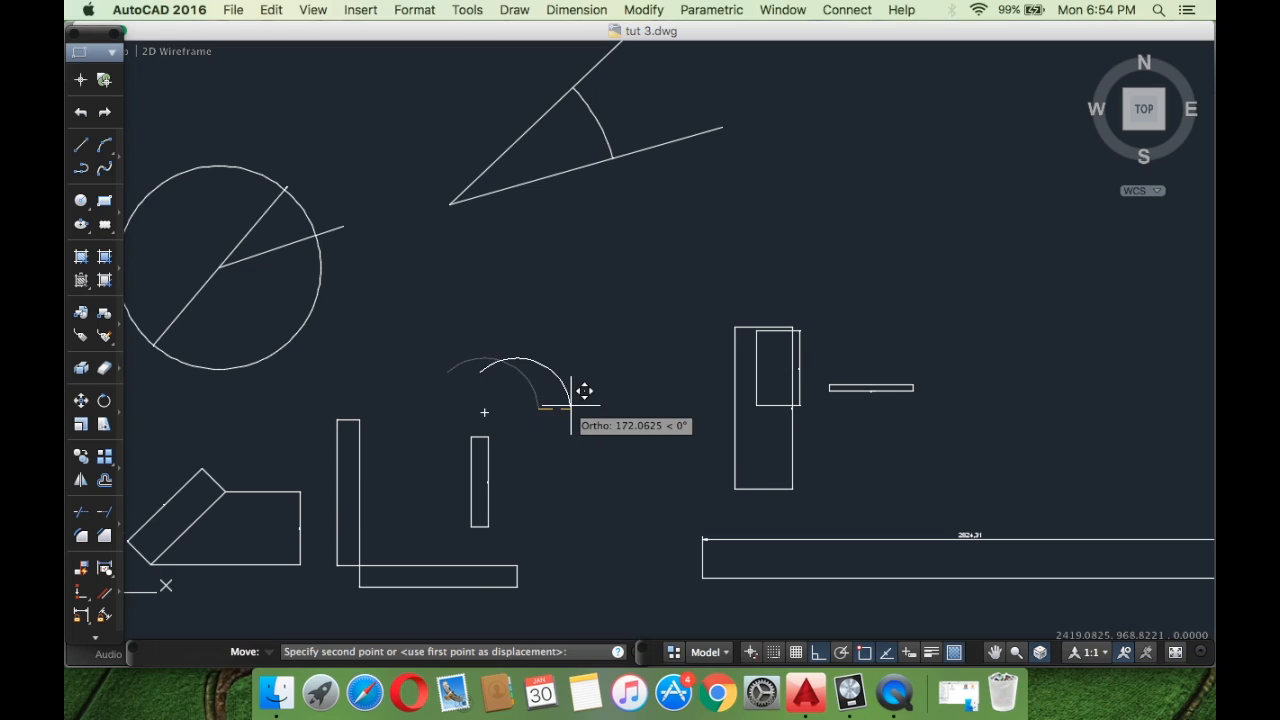
type("000")
key("Return")
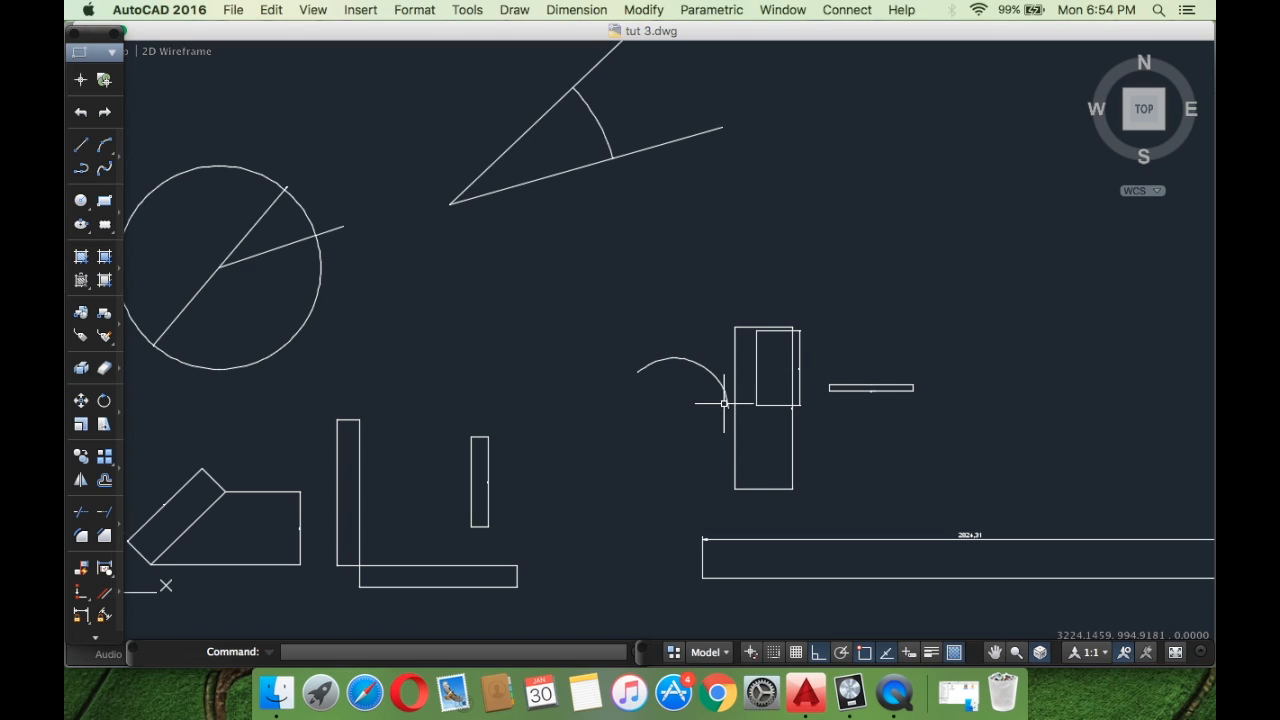
Move the small arc 1000 units back to the left, using its right endpoint as the base point.
left_click(694, 400)
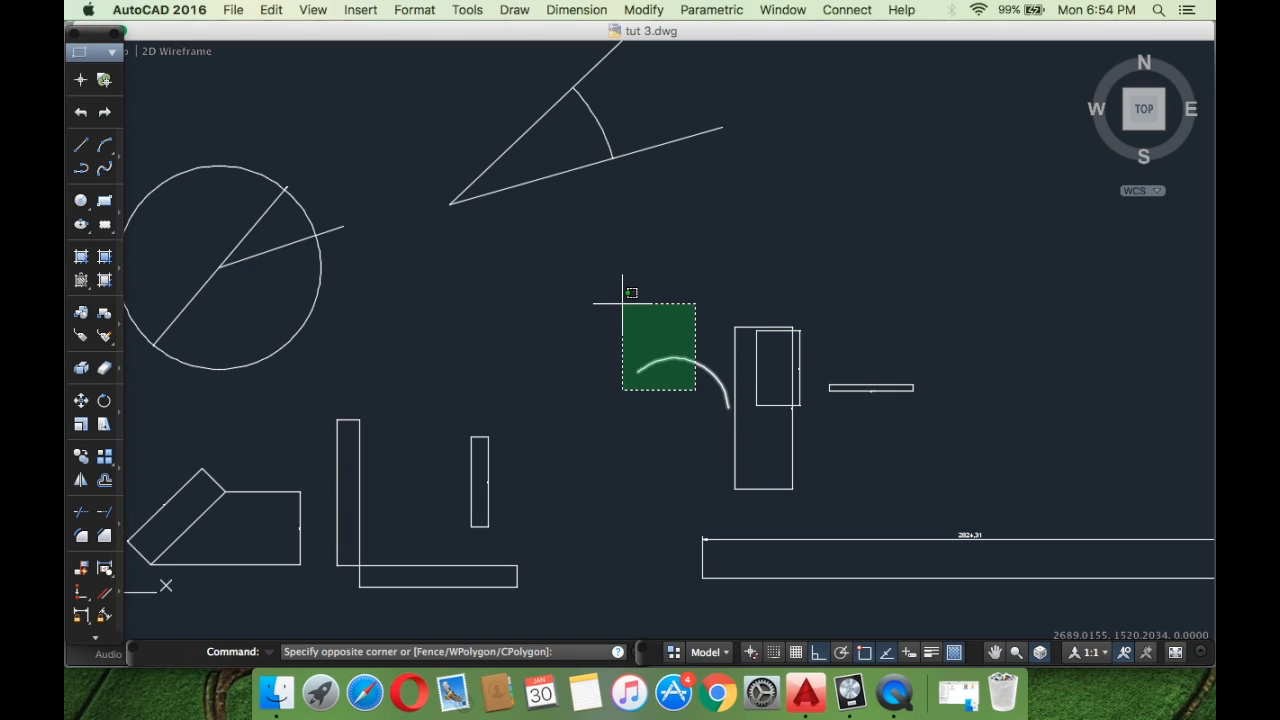
left_click(620, 304)
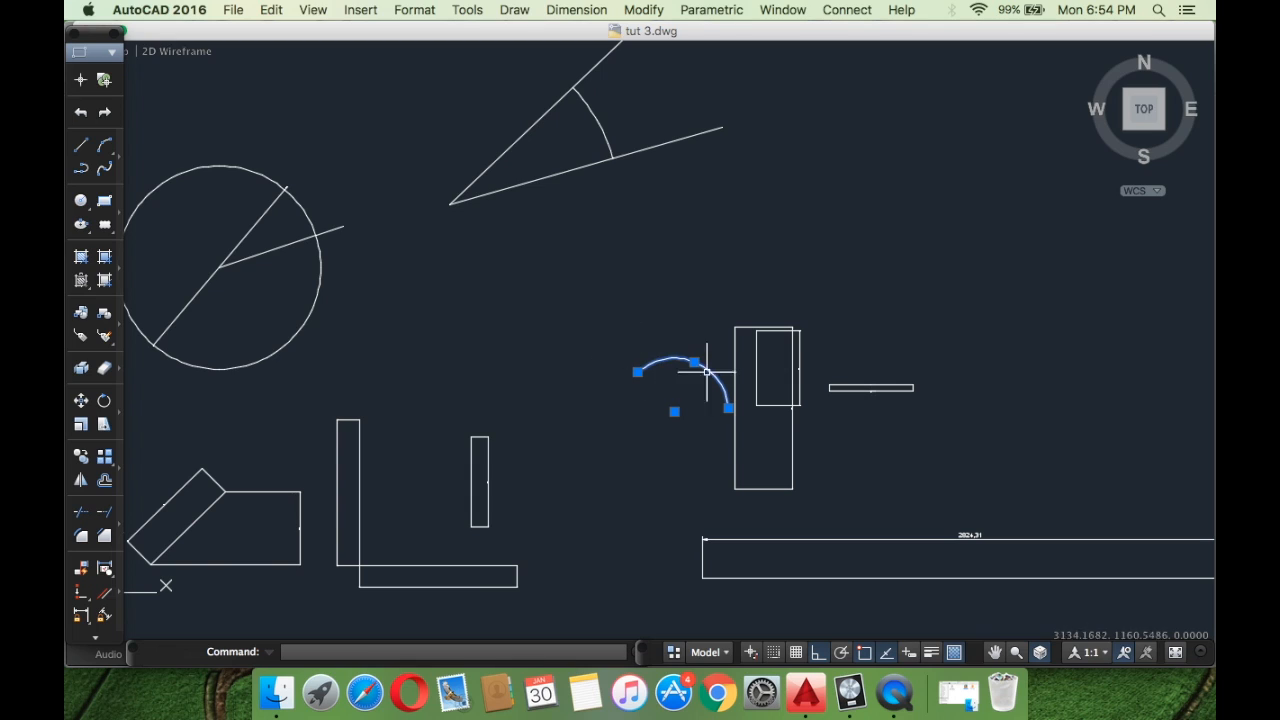
right_click(671, 360)
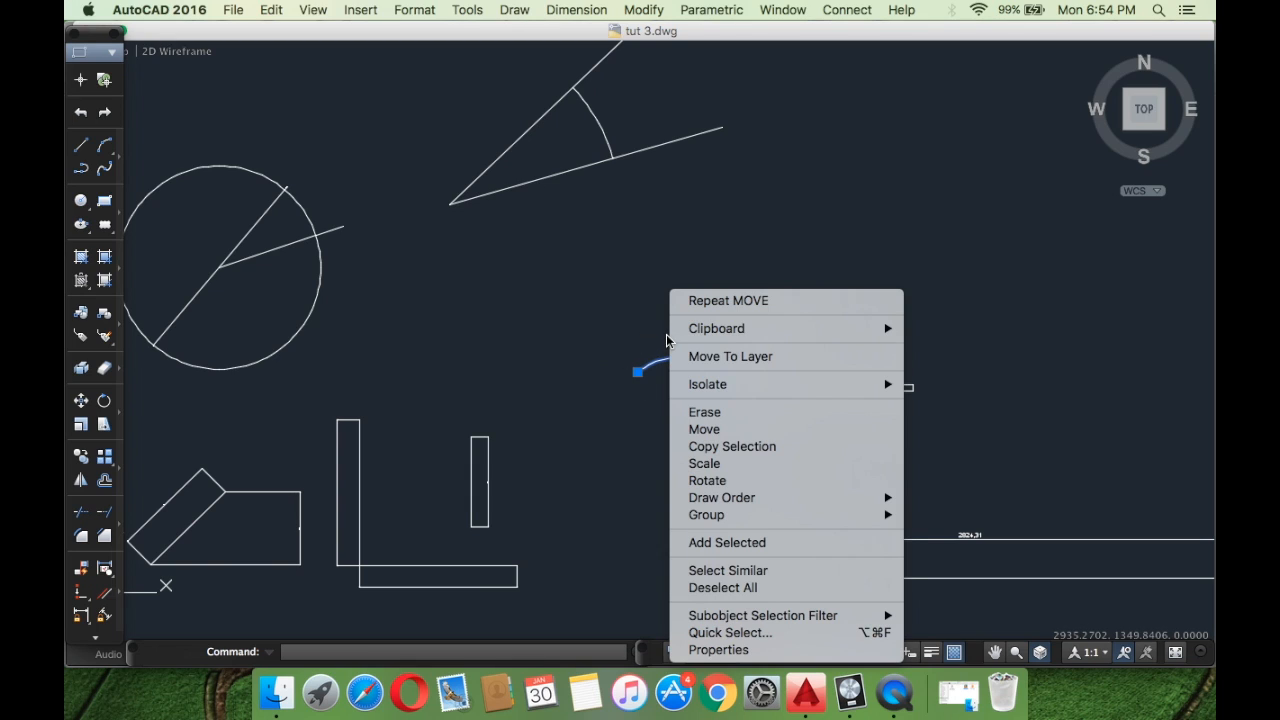
left_click(703, 430)
left_click(729, 408)
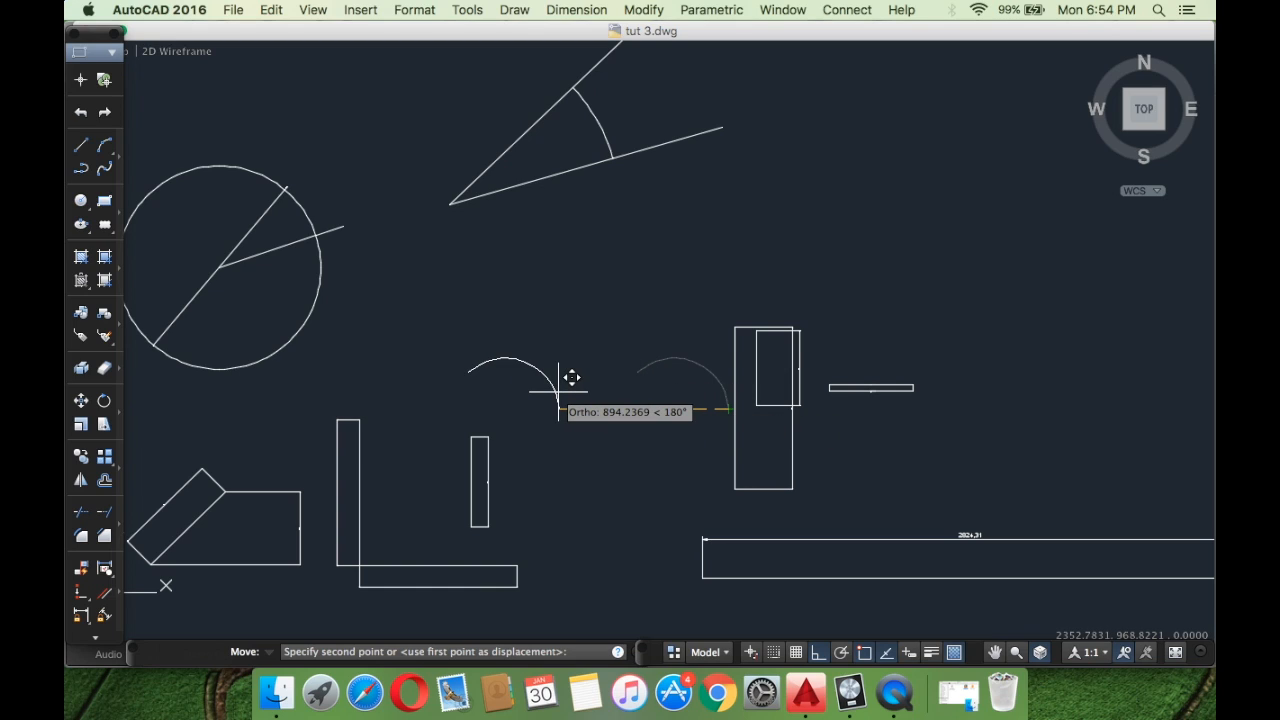
type("1000")
key("Return")
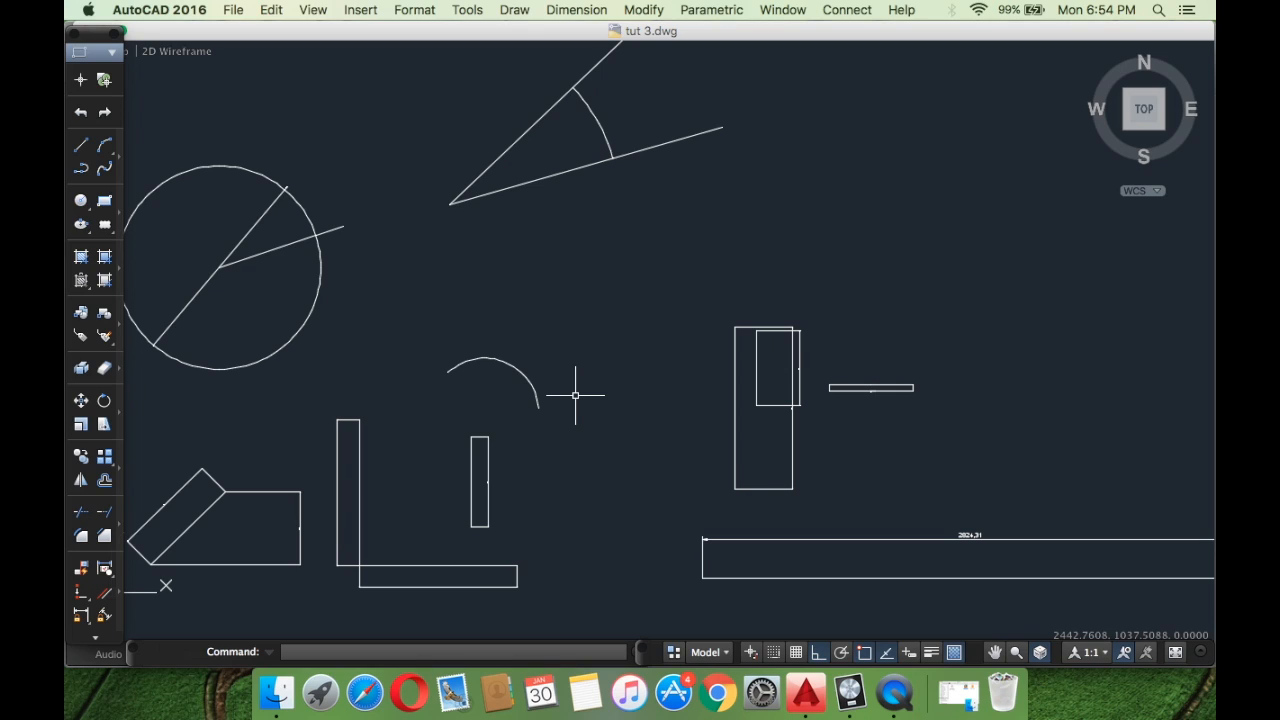
Move the small arc 1000 units to the right, using its left endpoint as the base point.
left_click(571, 419)
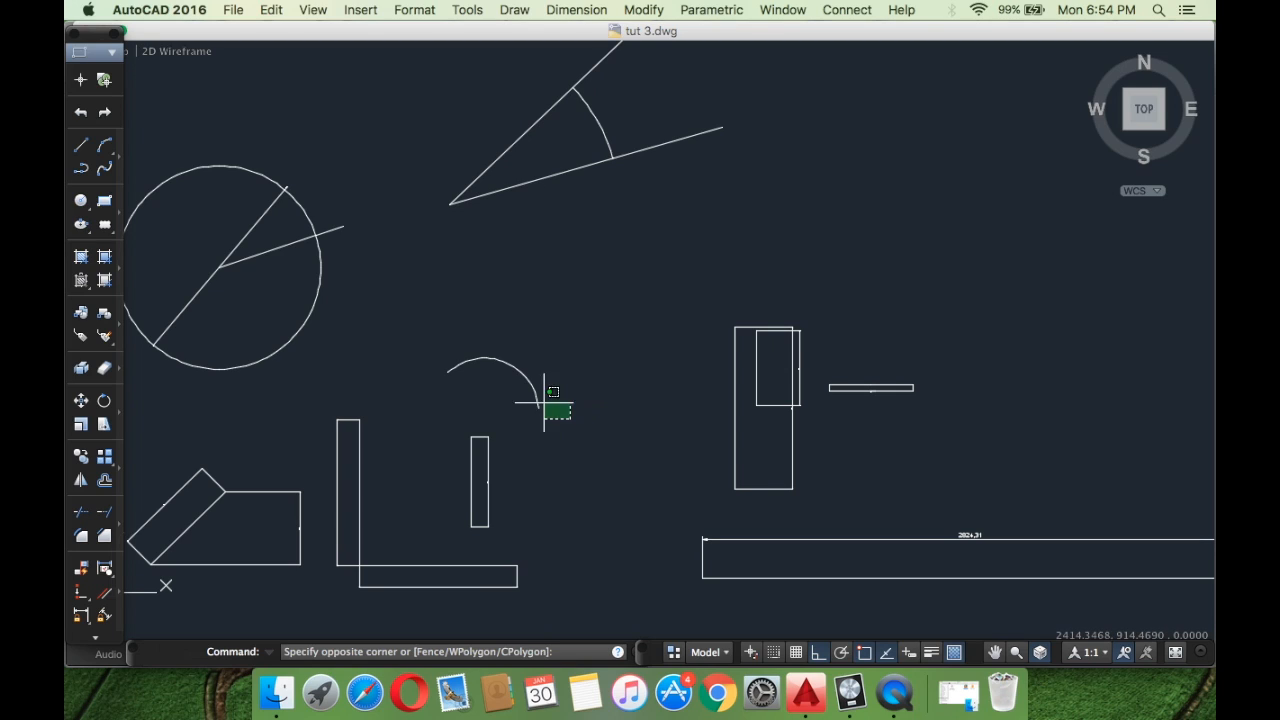
left_click(432, 317)
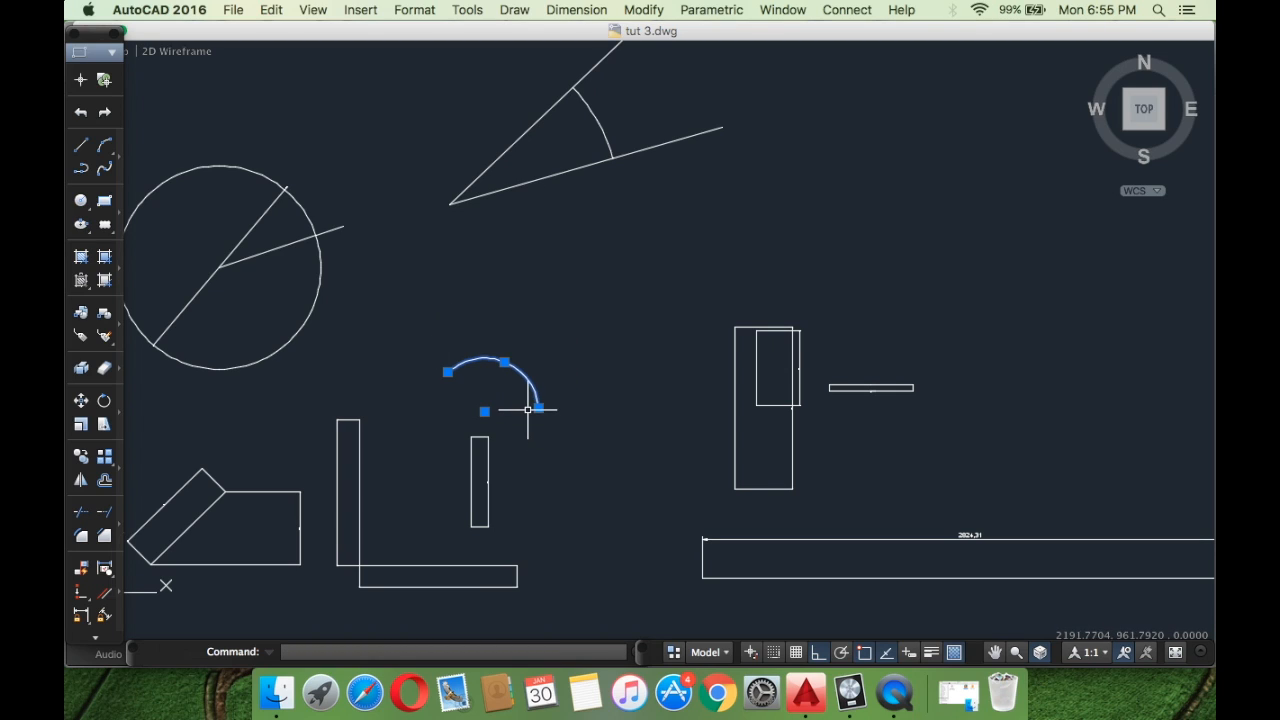
right_click(464, 379)
left_click(494, 430)
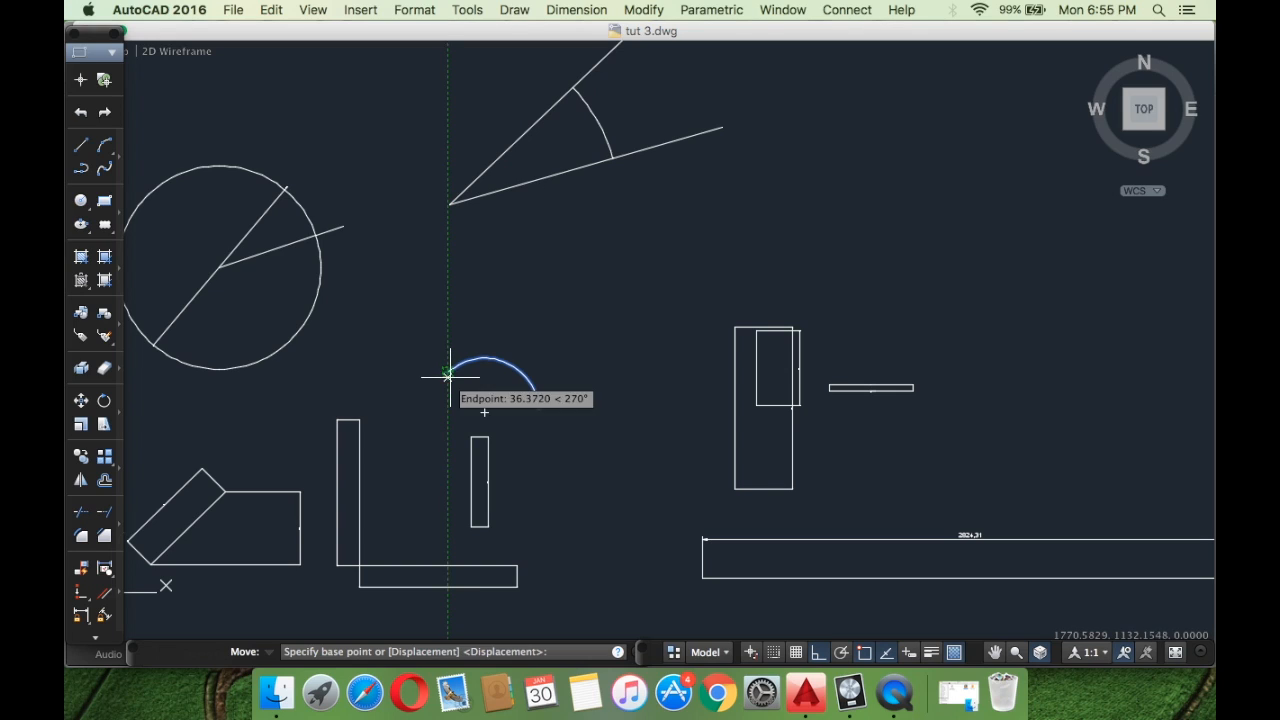
left_click(449, 373)
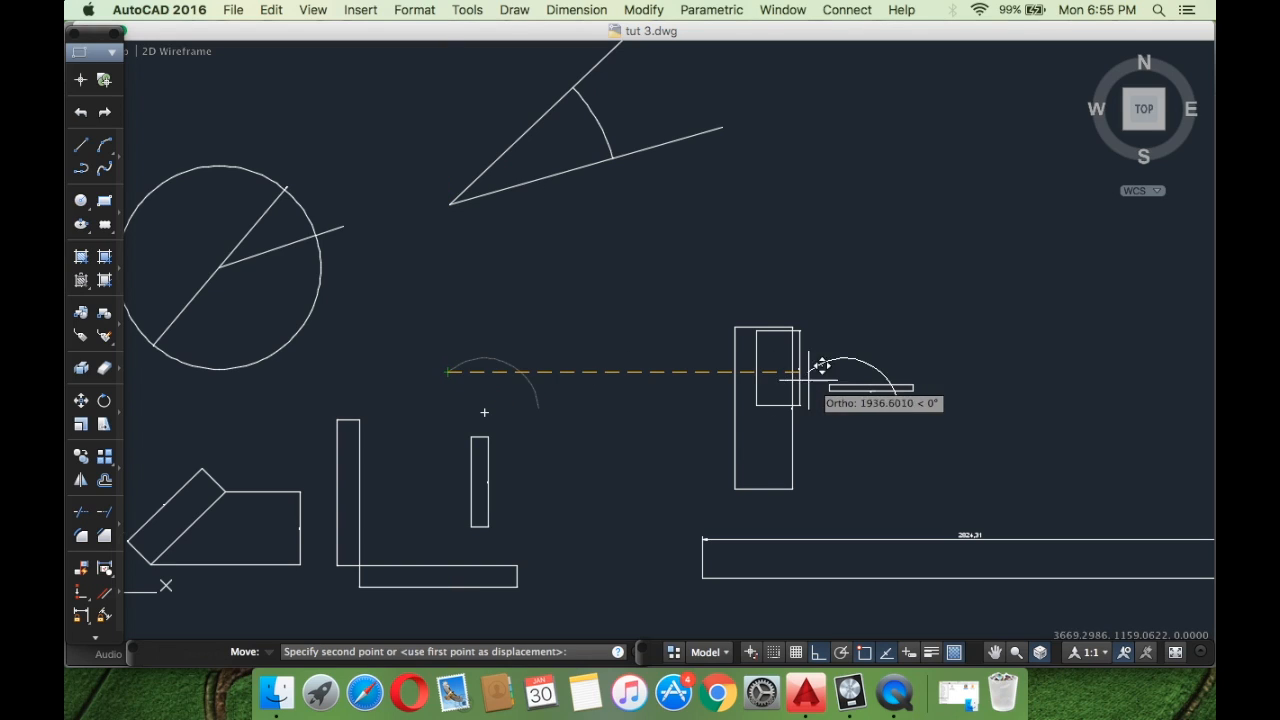
type("1000")
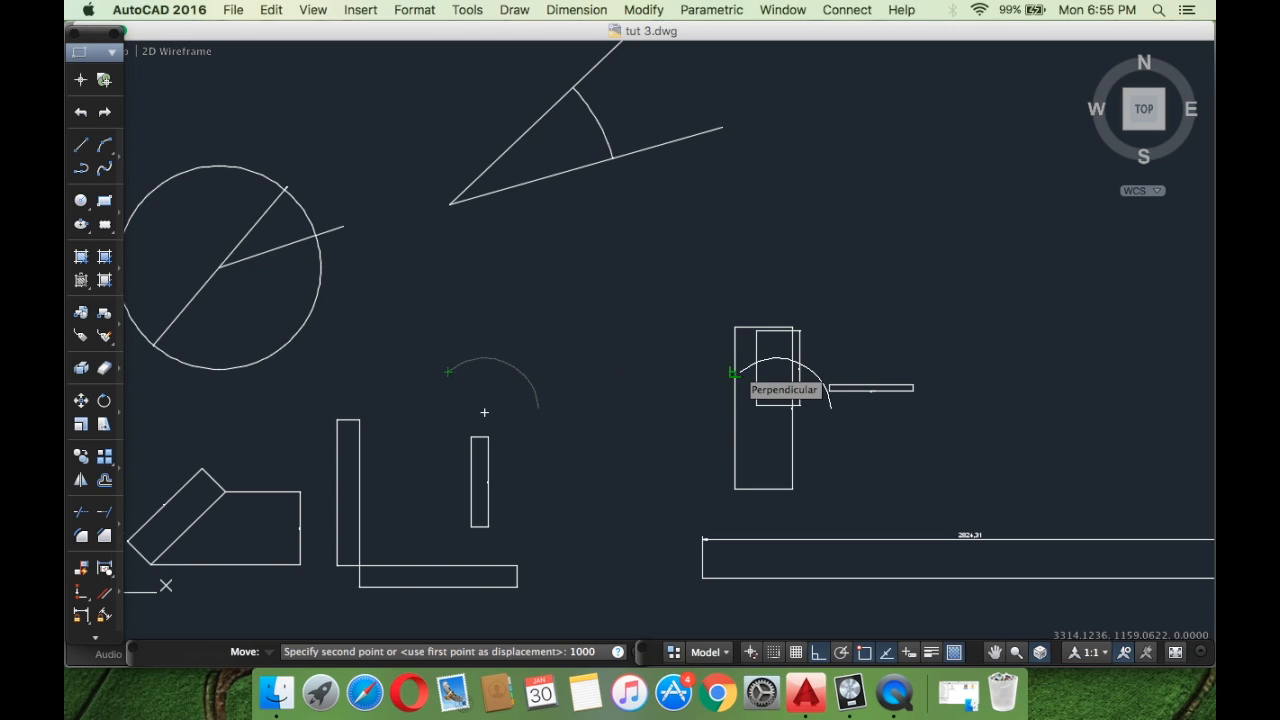
key("Return")
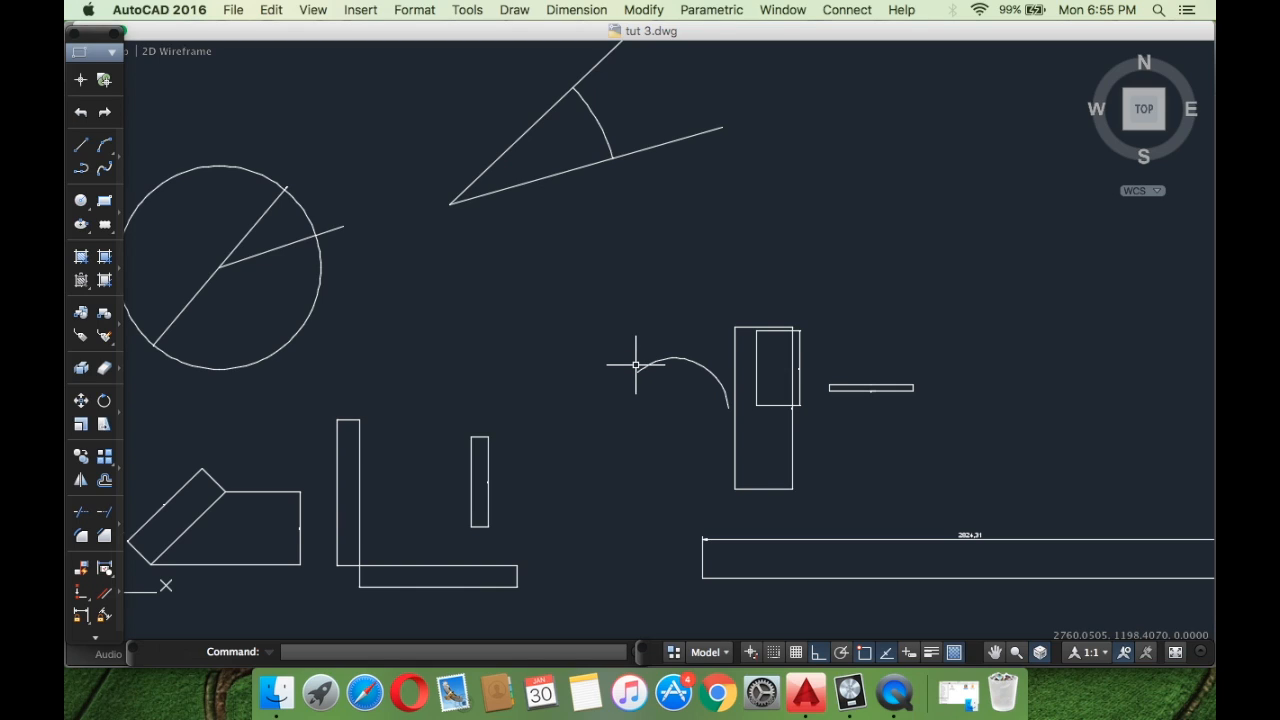
left_click(668, 378)
left_click(636, 345)
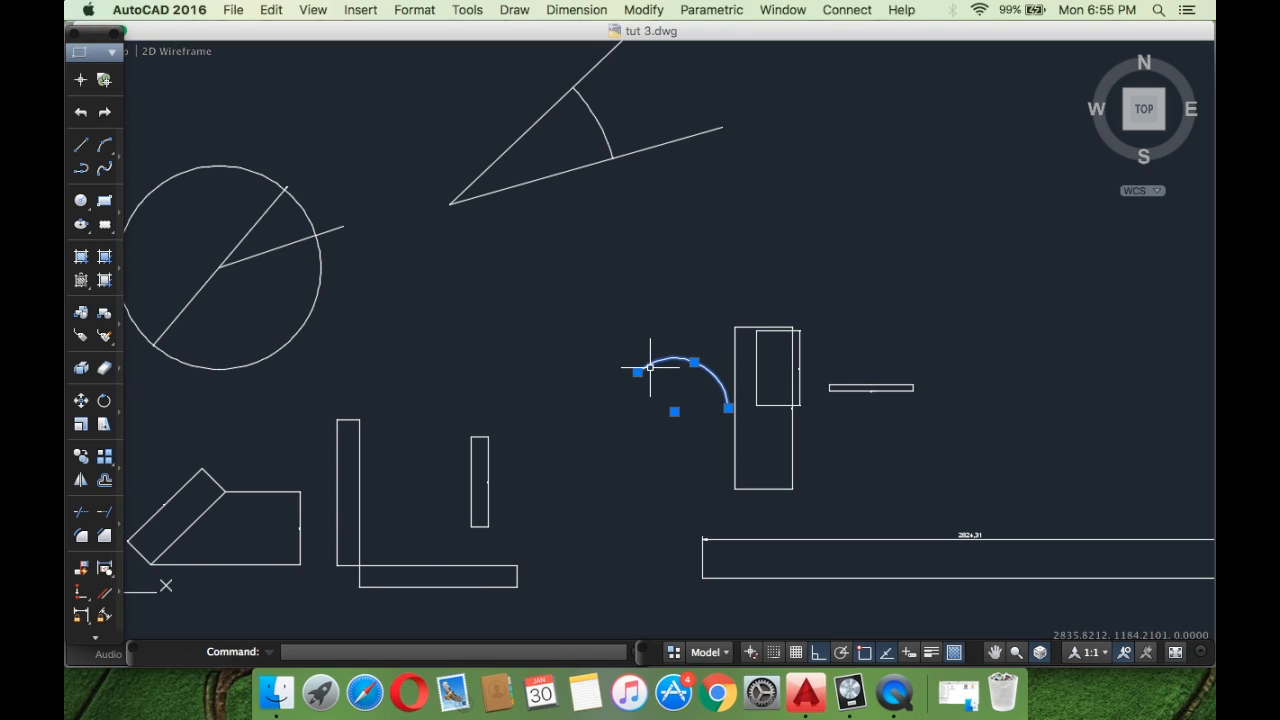
right_click(650, 368)
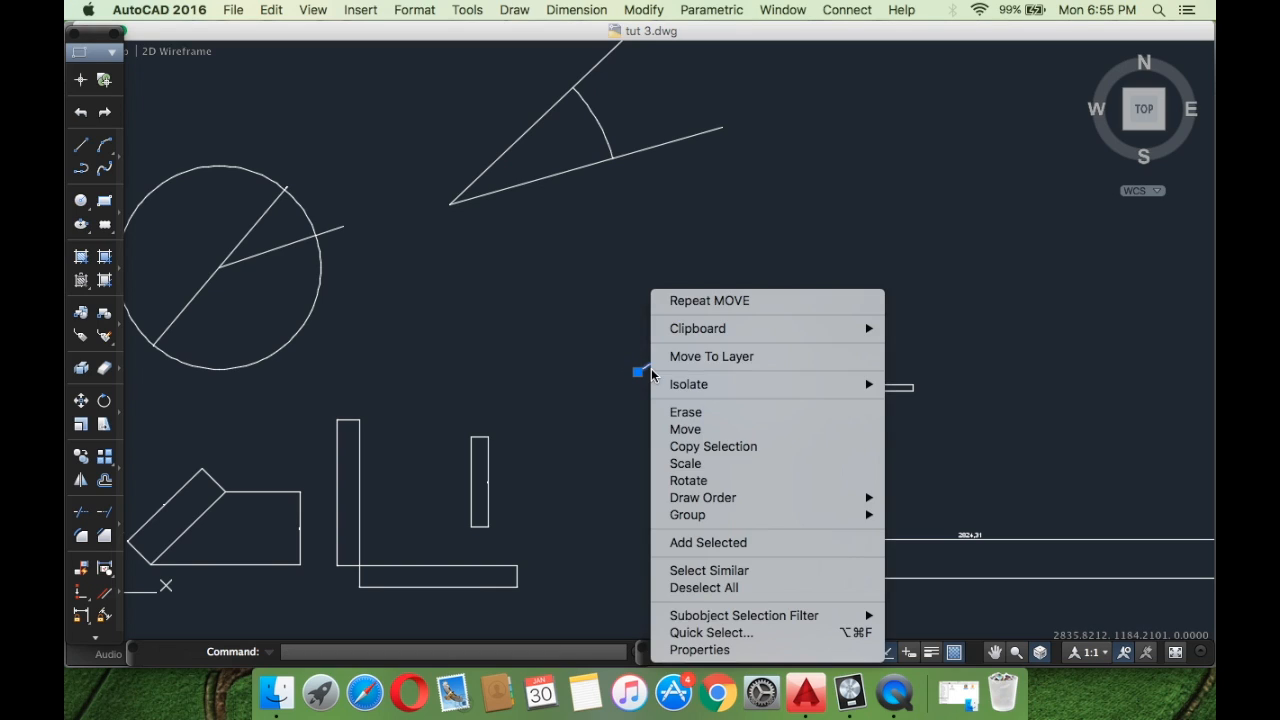
left_click(719, 429)
left_click(716, 408)
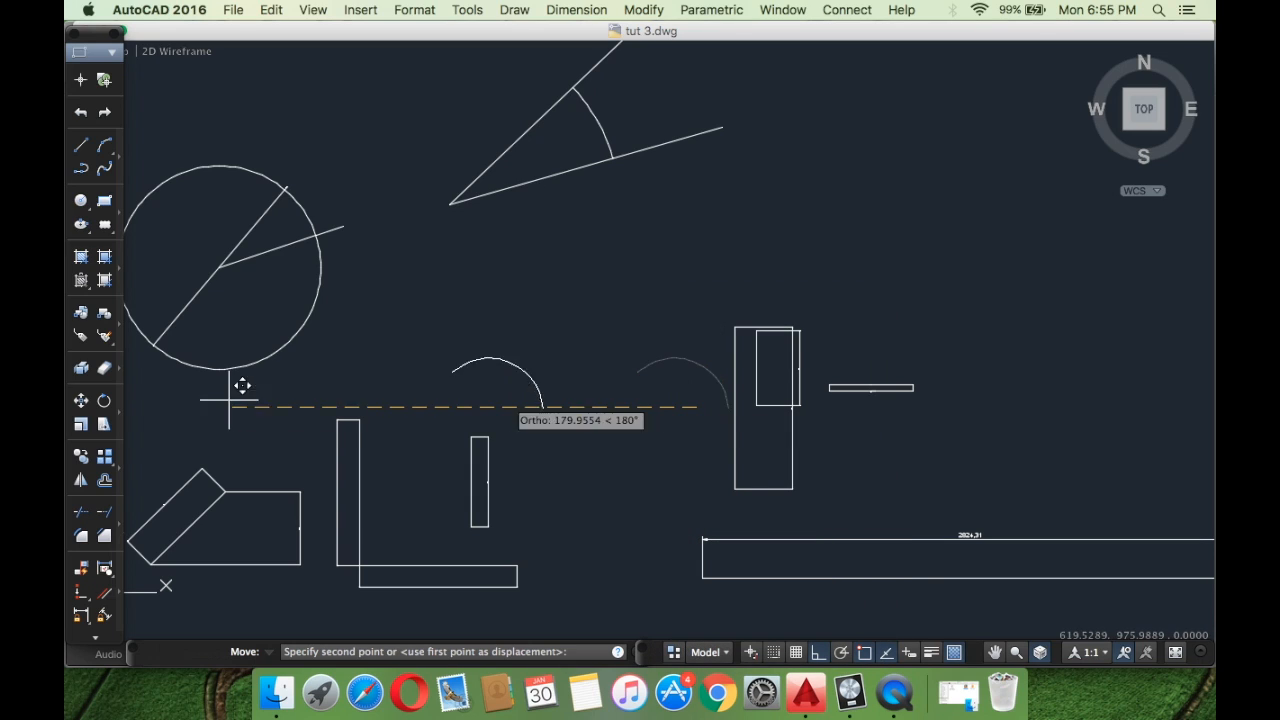
key("Escape")
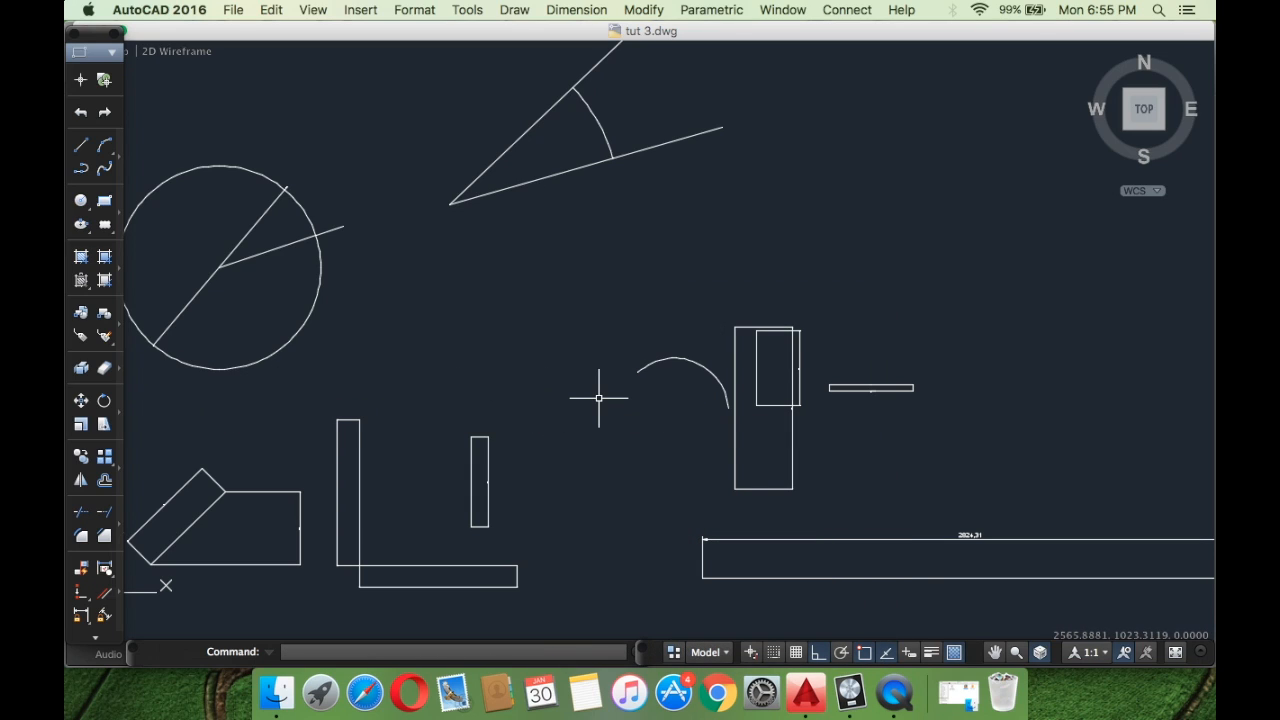
Move the small arc 1000 units to the left, using its left endpoint as the base point.
left_click(703, 365)
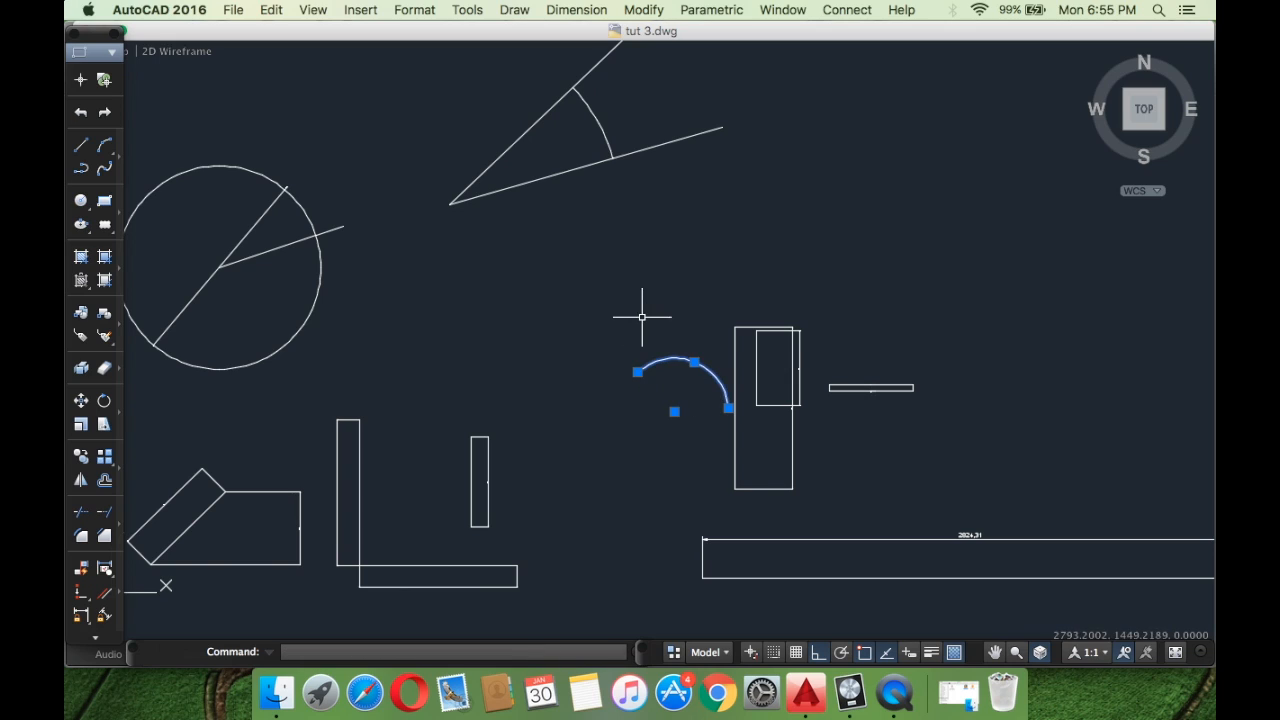
right_click(646, 316)
left_click(681, 429)
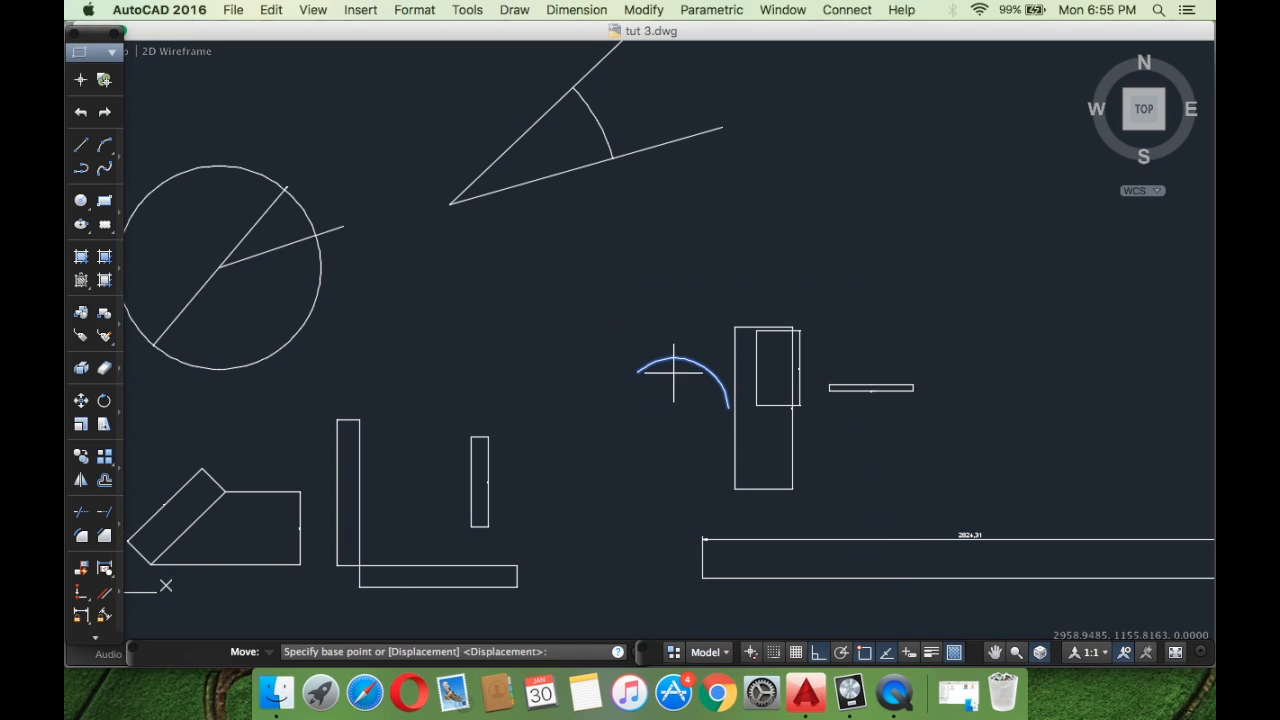
left_click(638, 371)
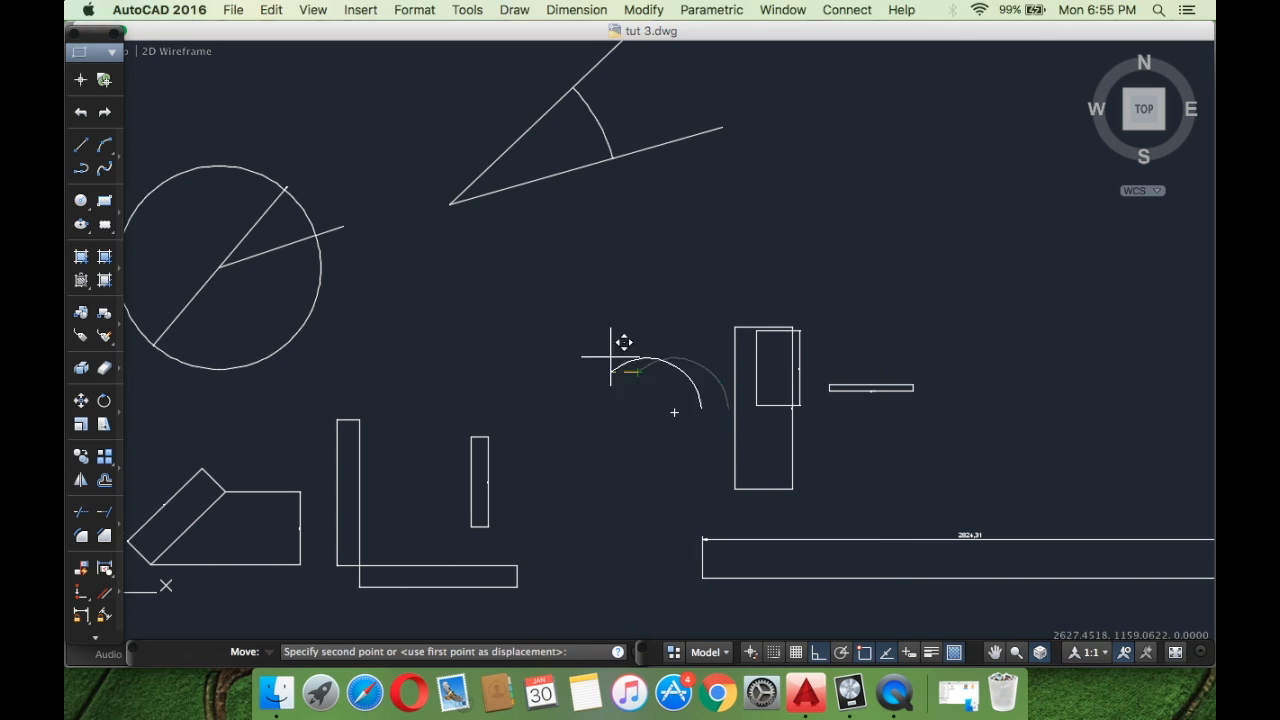
type("1000")
key("Return")
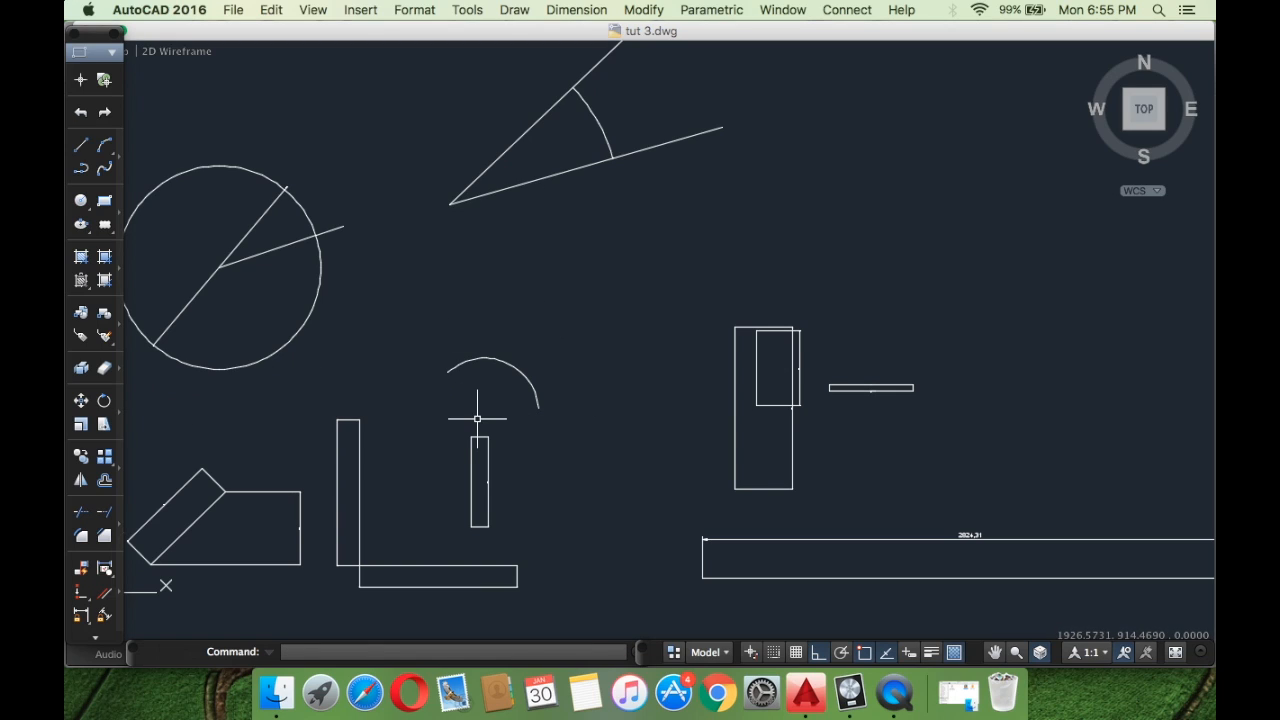
Move the small arc 1000 units to the right, selecting it with a crossing window and using its left endpoint as base point.
type("move")
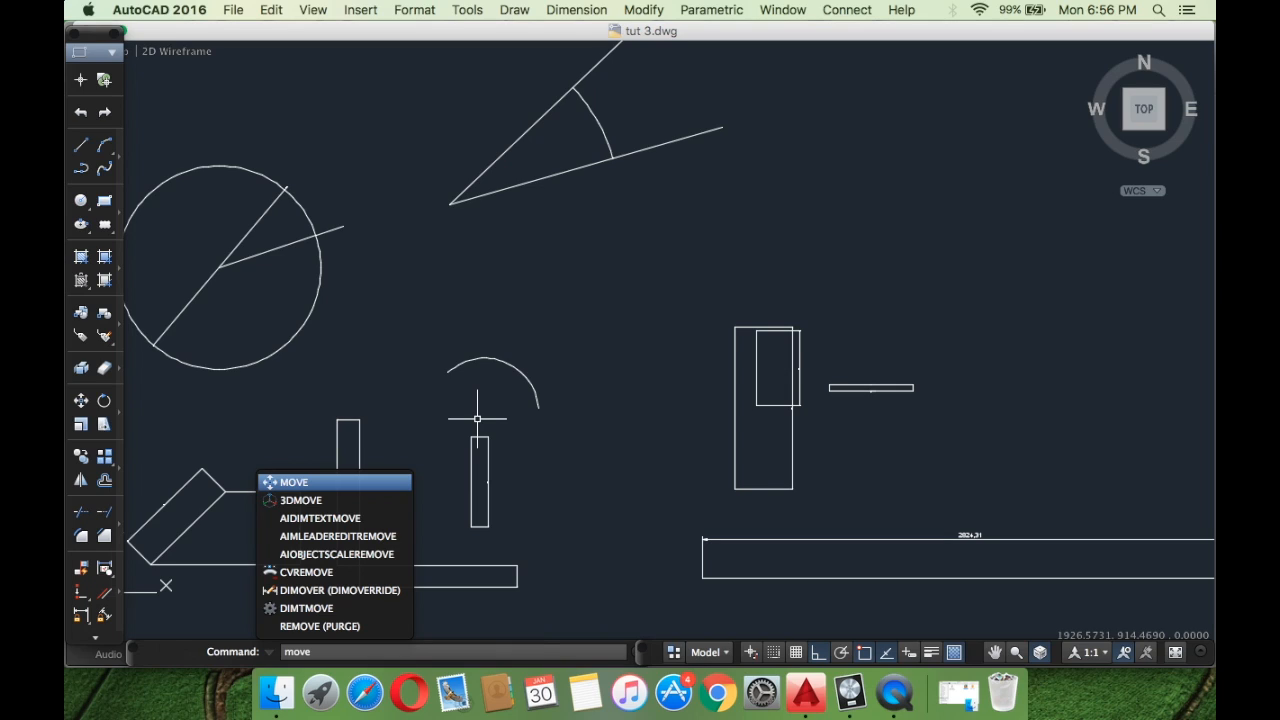
key("Return")
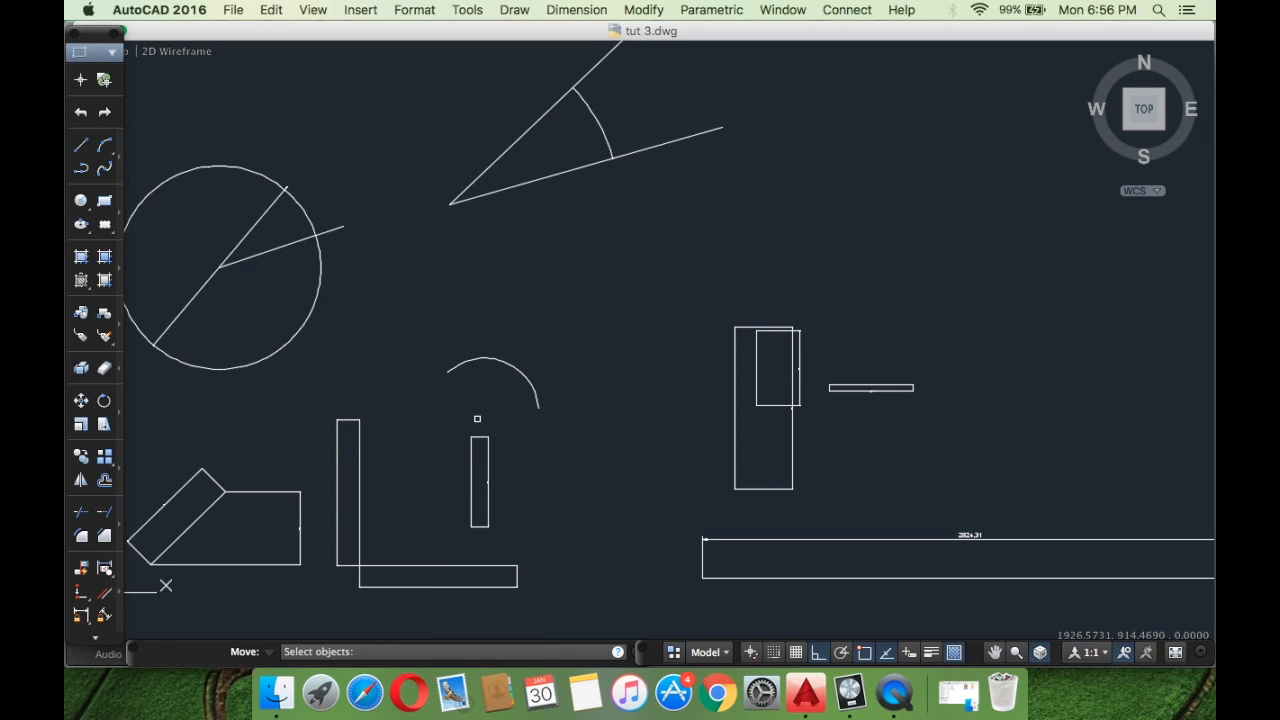
left_click(565, 423)
left_click(447, 330)
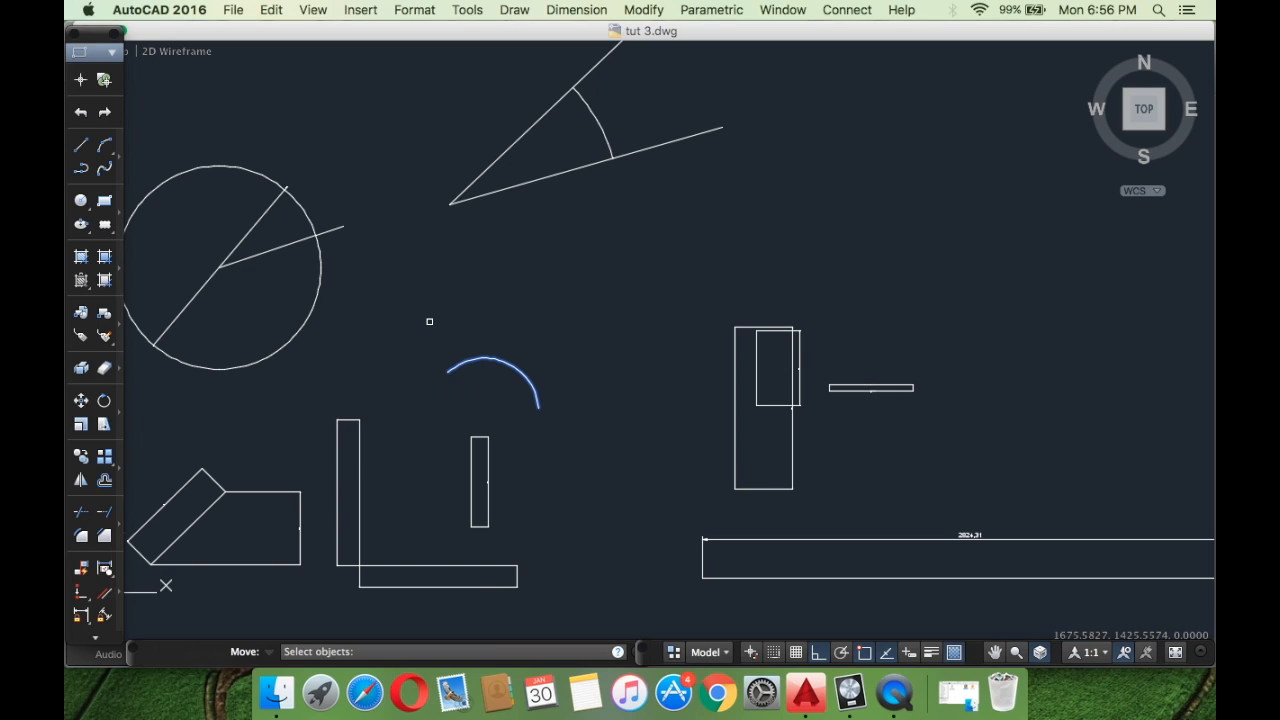
key("Return")
left_click(447, 370)
type("1000")
key("Return")
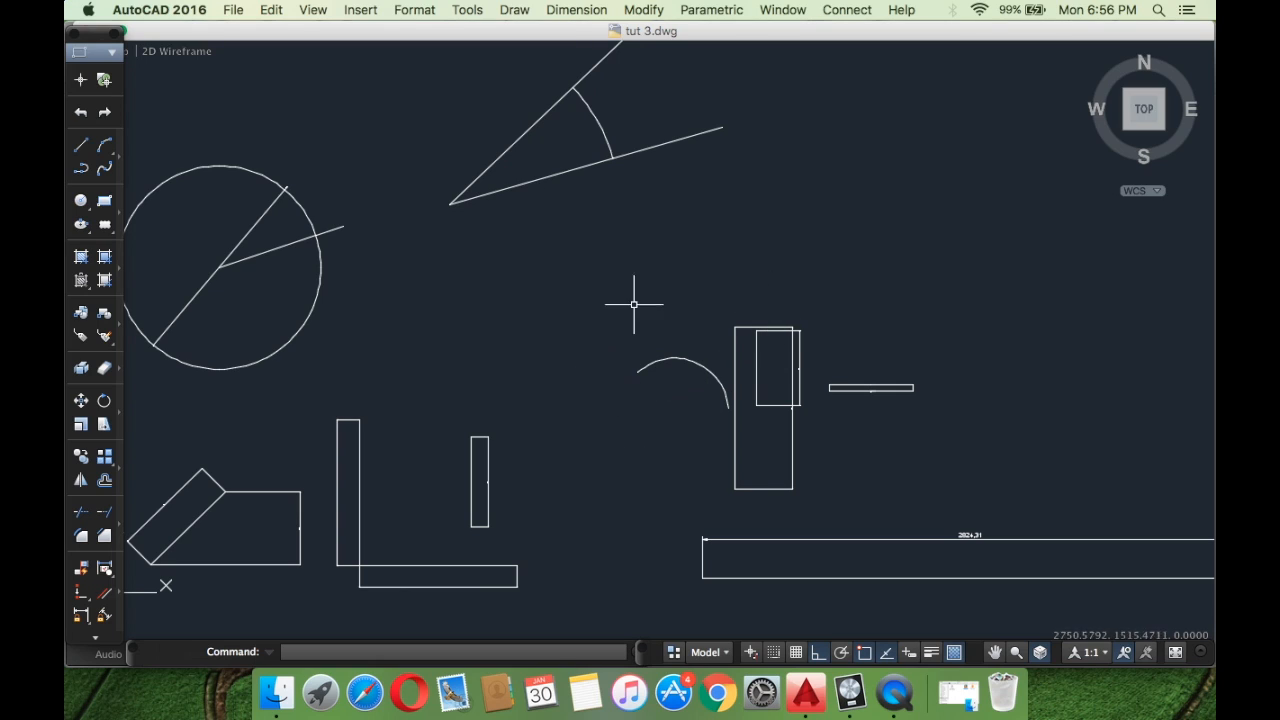
Preselect the small arc and move it 1000 units to the left from its left endpoint.
left_click(672, 360)
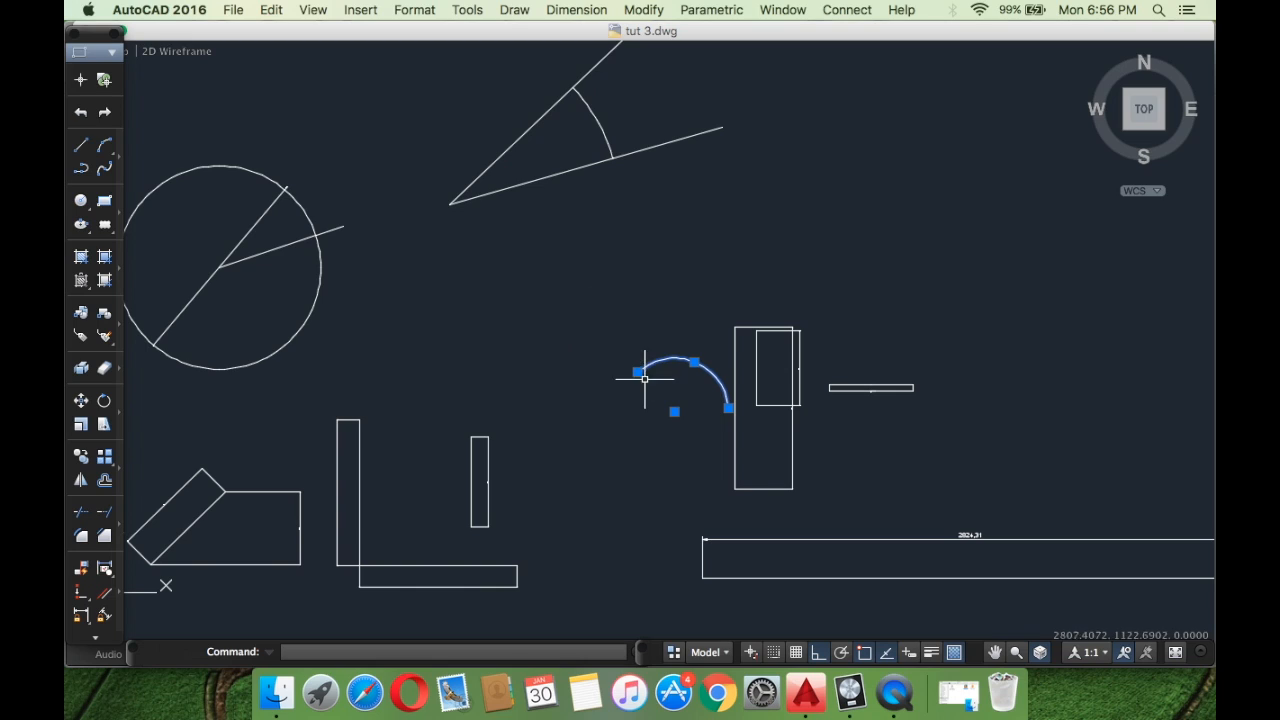
type("move")
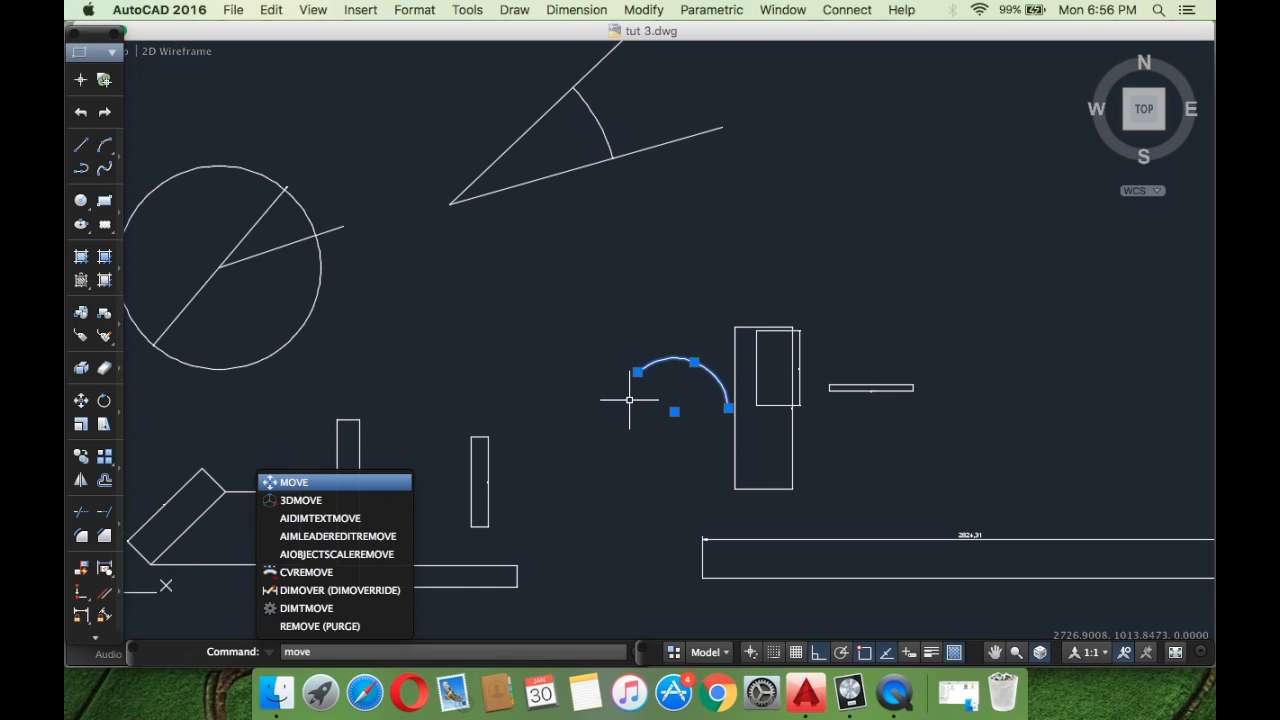
key("Return")
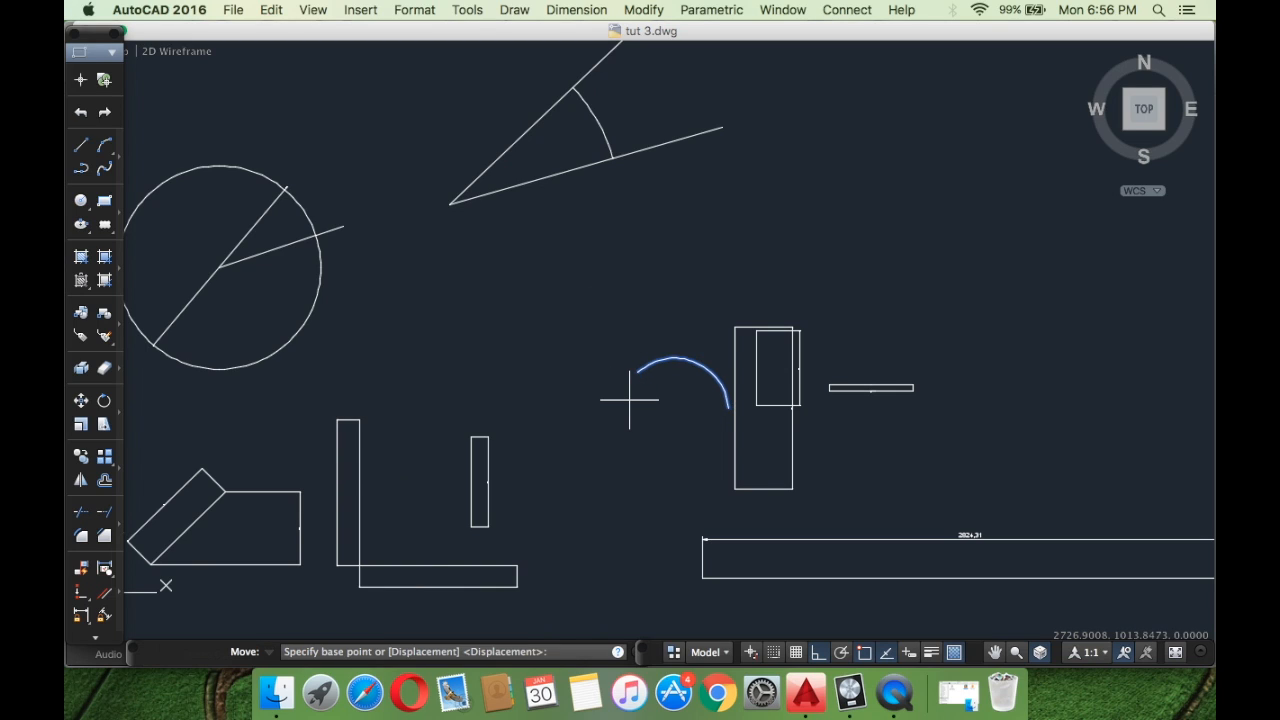
left_click(642, 368)
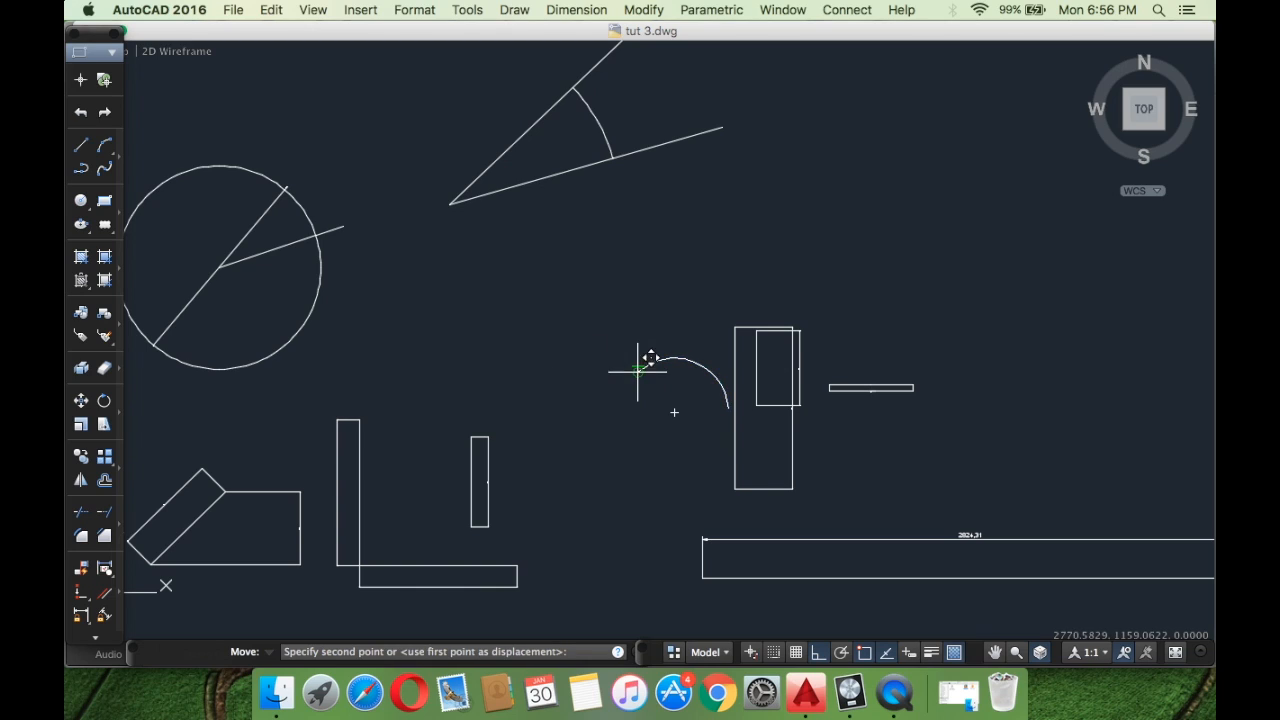
type("1000")
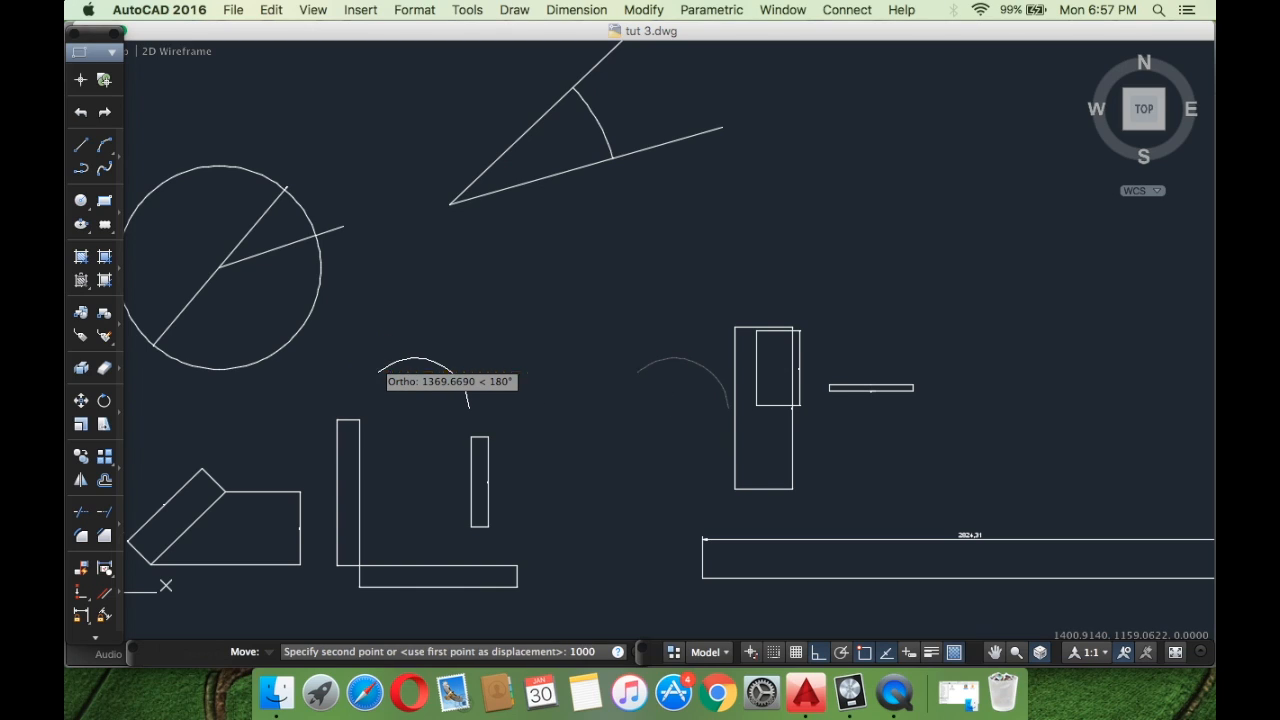
key("Return")
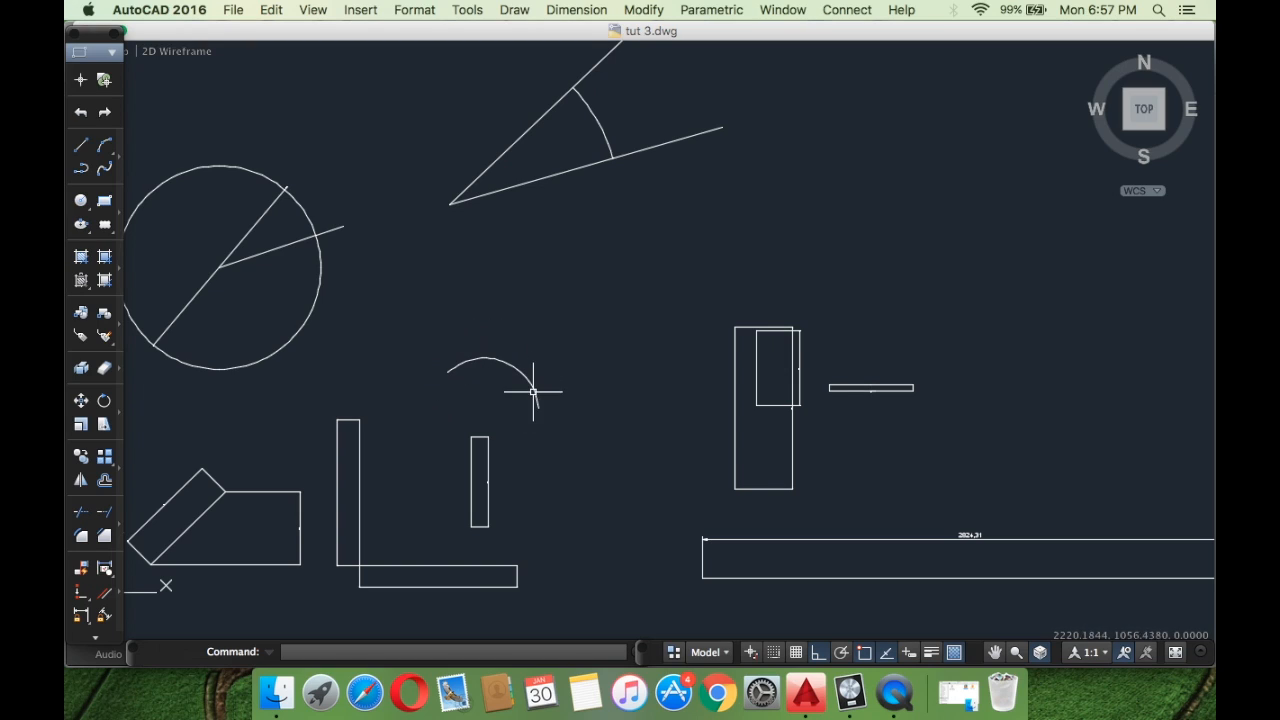
Copy the small arc 1000 units to the right from its right endpoint, and undo the copy.
left_click(566, 431)
left_click(382, 314)
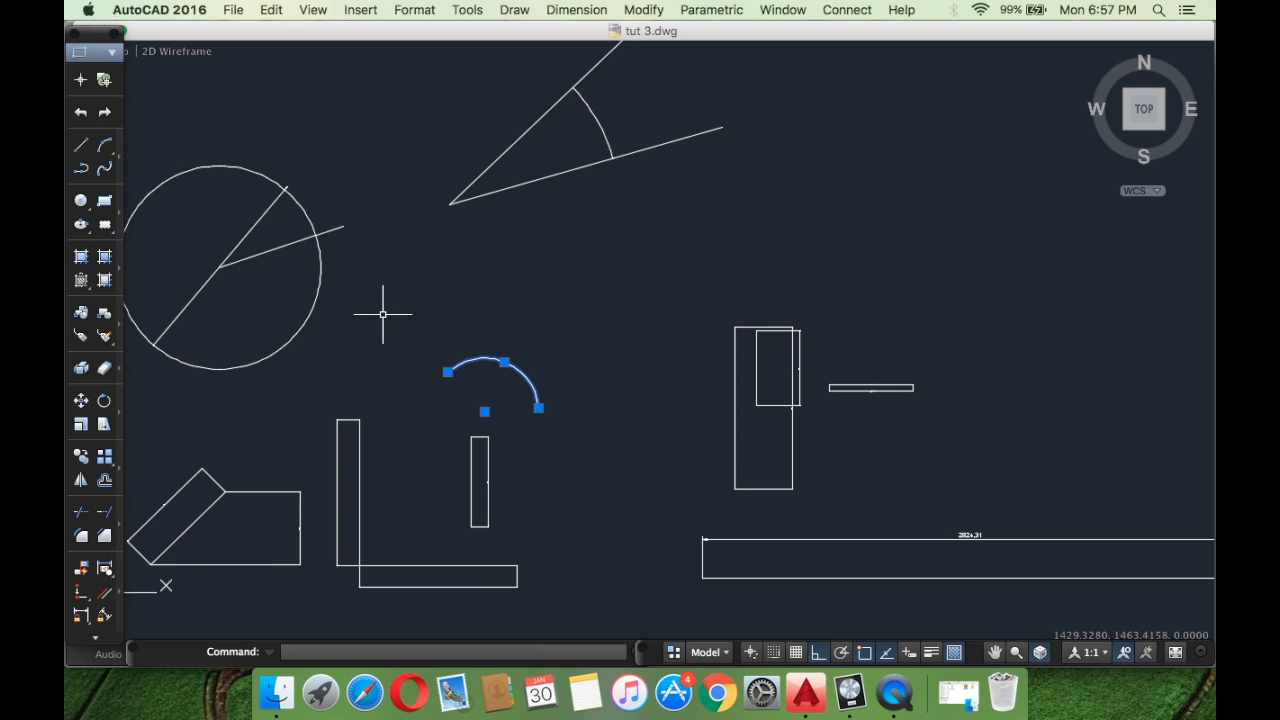
right_click(431, 341)
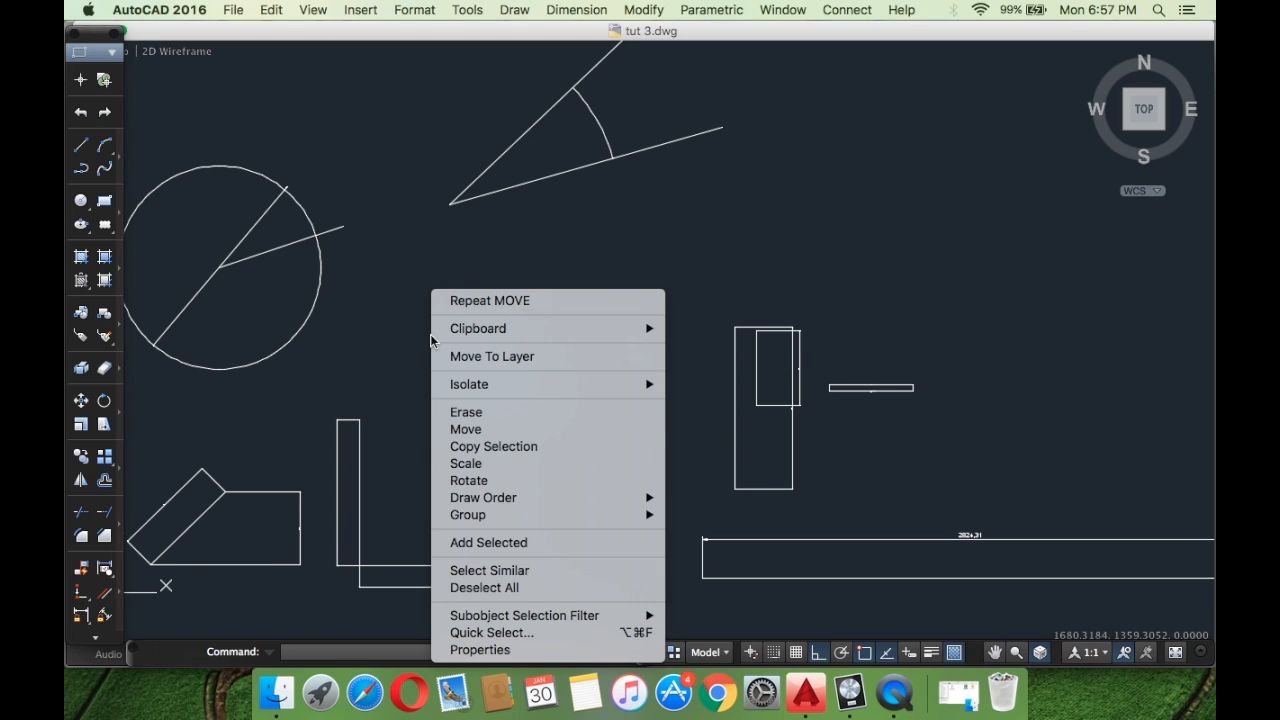
left_click(475, 447)
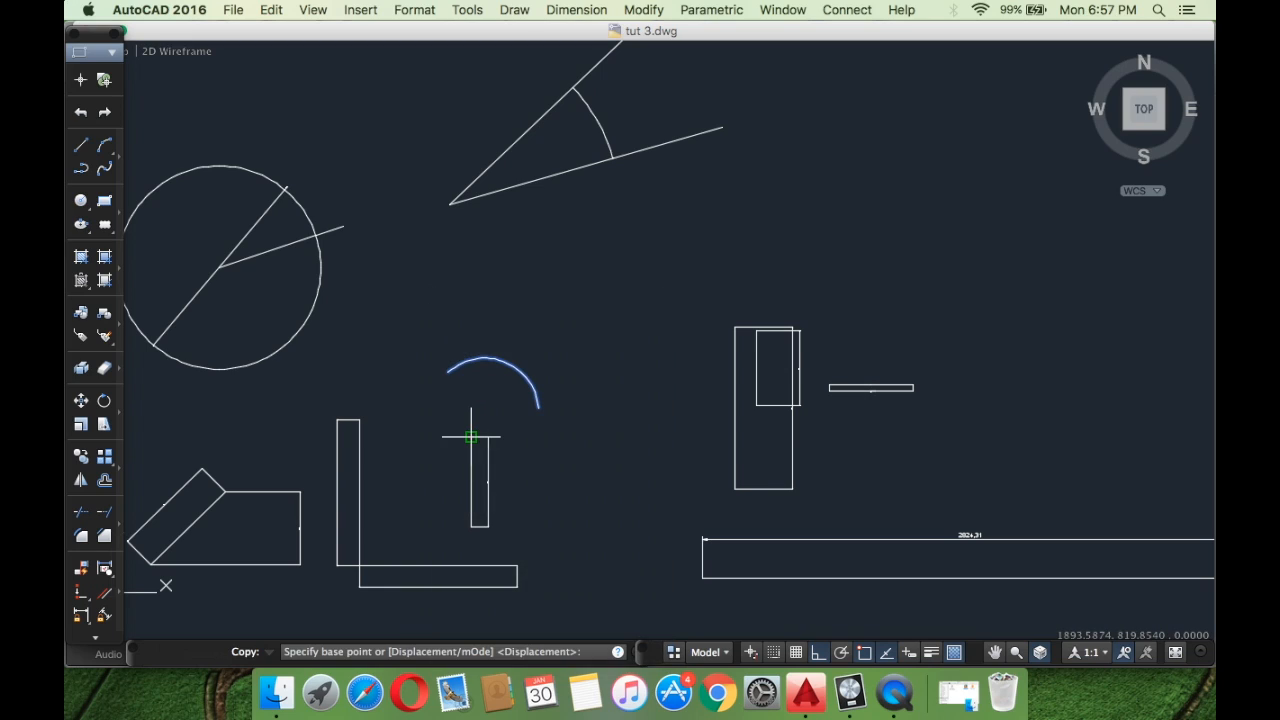
left_click(538, 407)
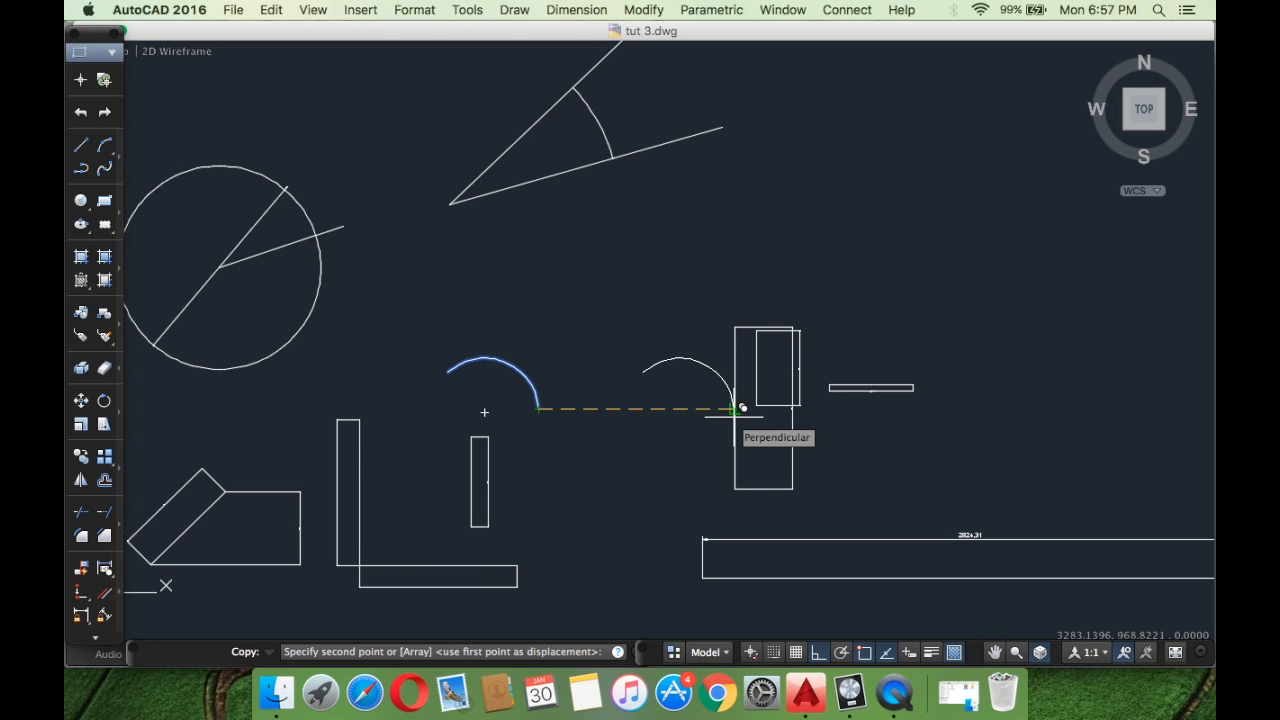
type("1000")
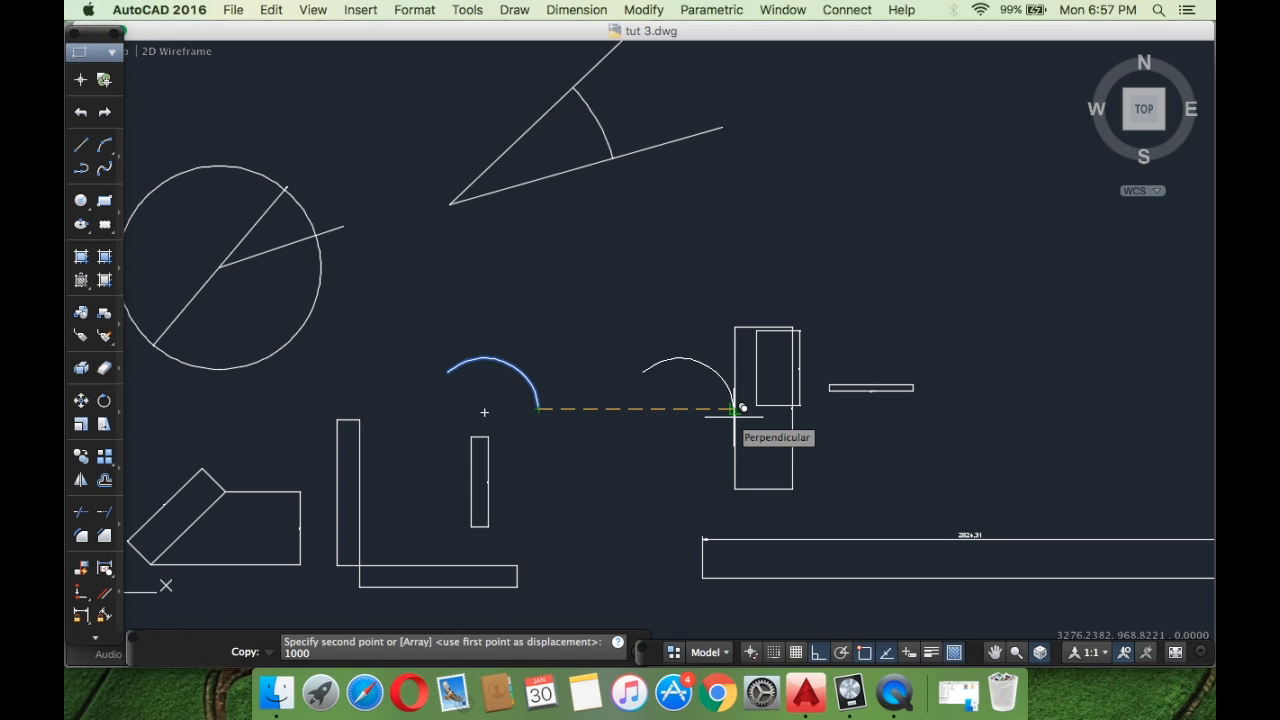
key("Return")
key("Return")
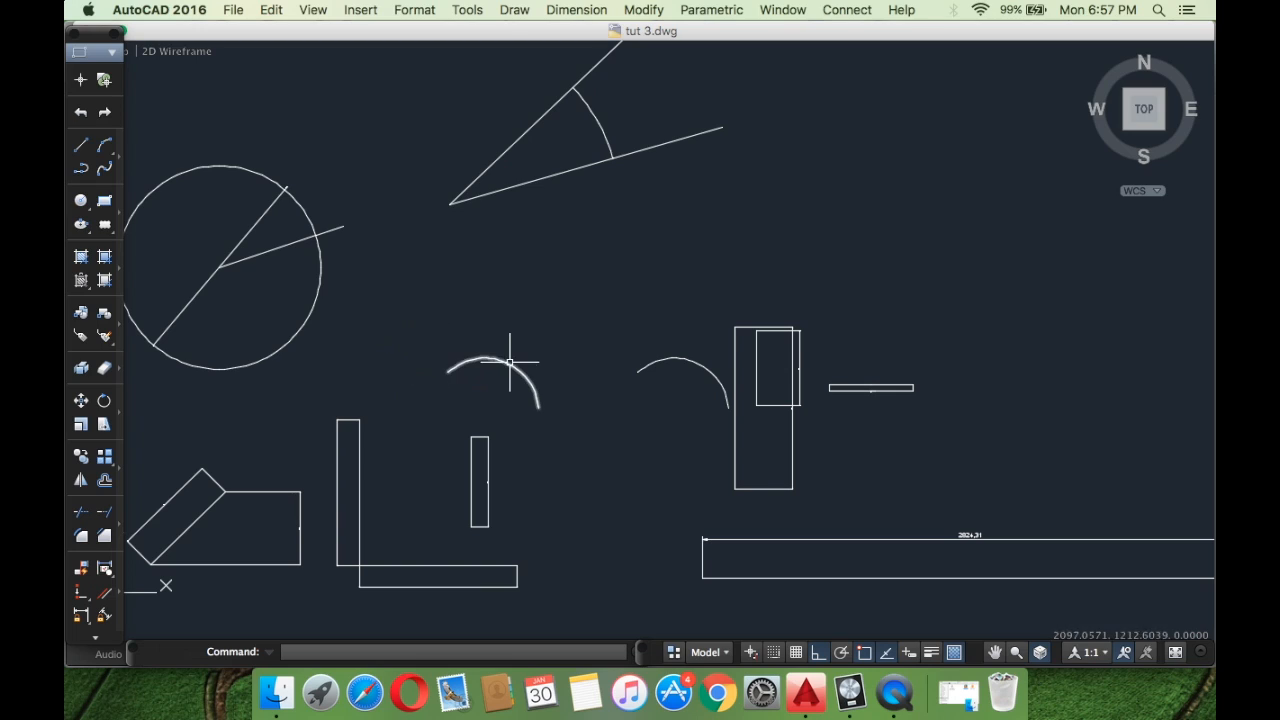
key("super+z")
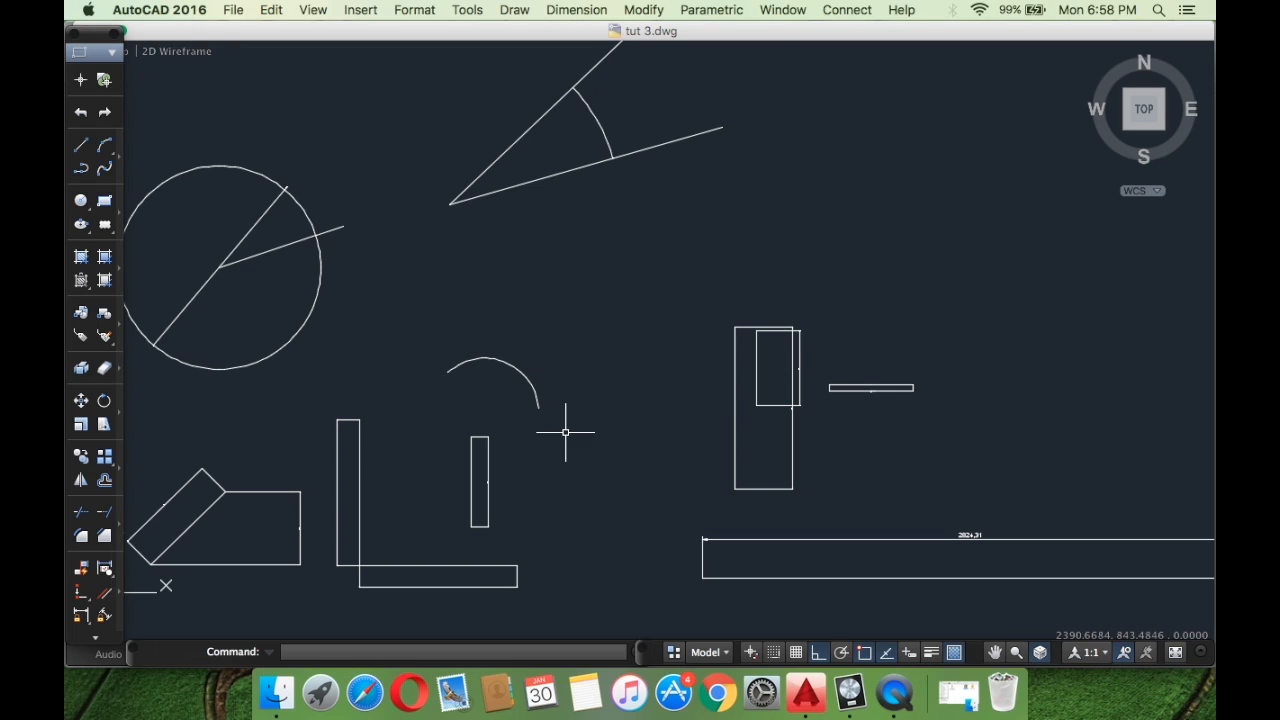
Copy the small arc from its right endpoint to the upper-left corner of the tall rectangle beside the thin horizontal bar.
left_click(573, 421)
left_click(413, 301)
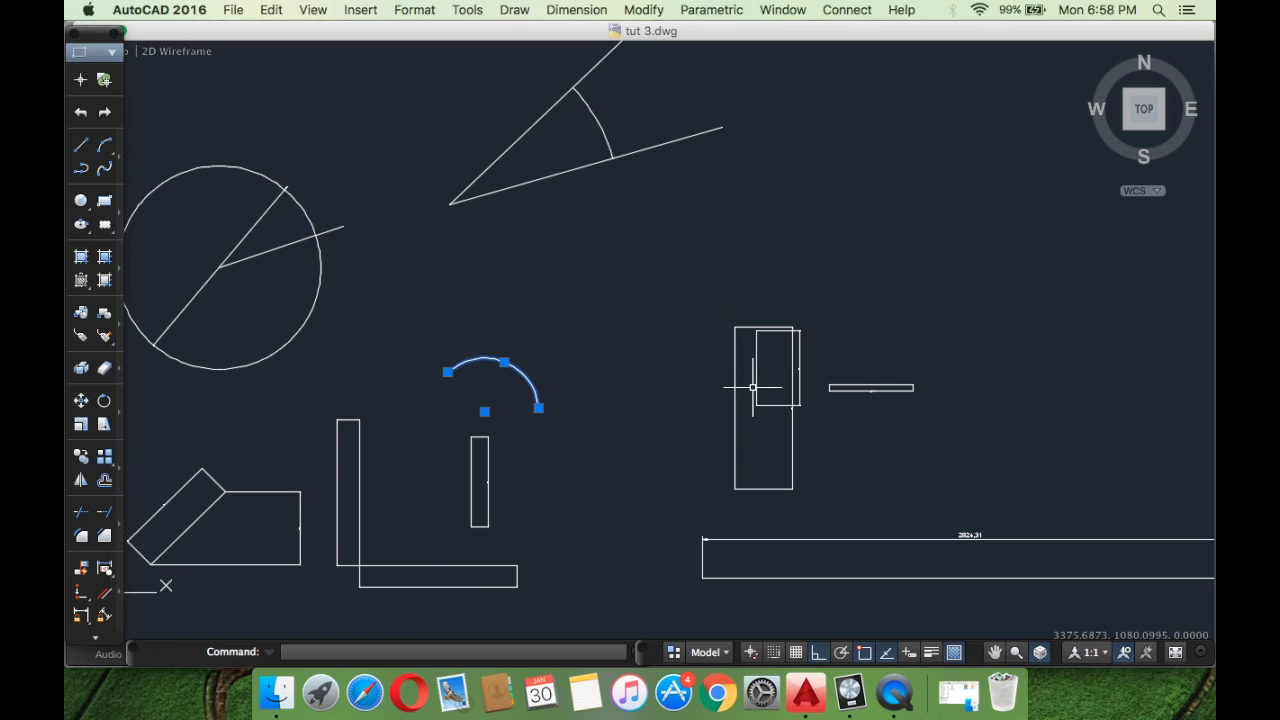
right_click(547, 384)
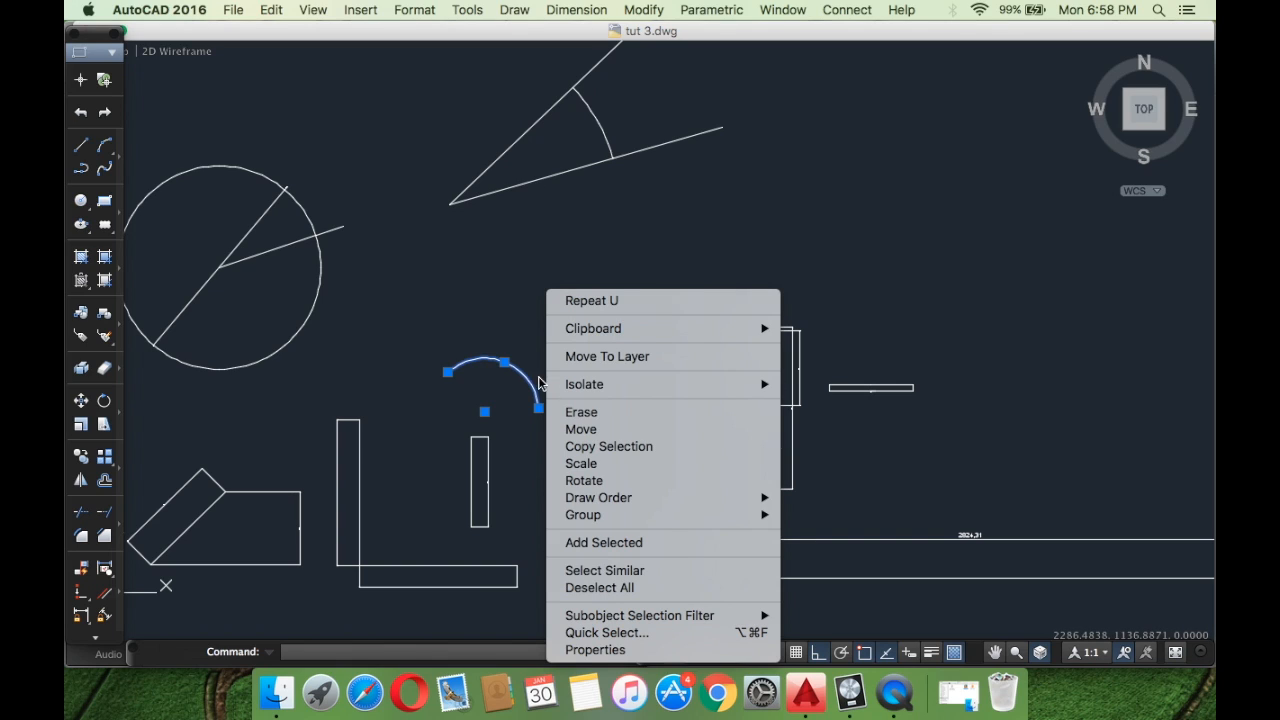
left_click(603, 449)
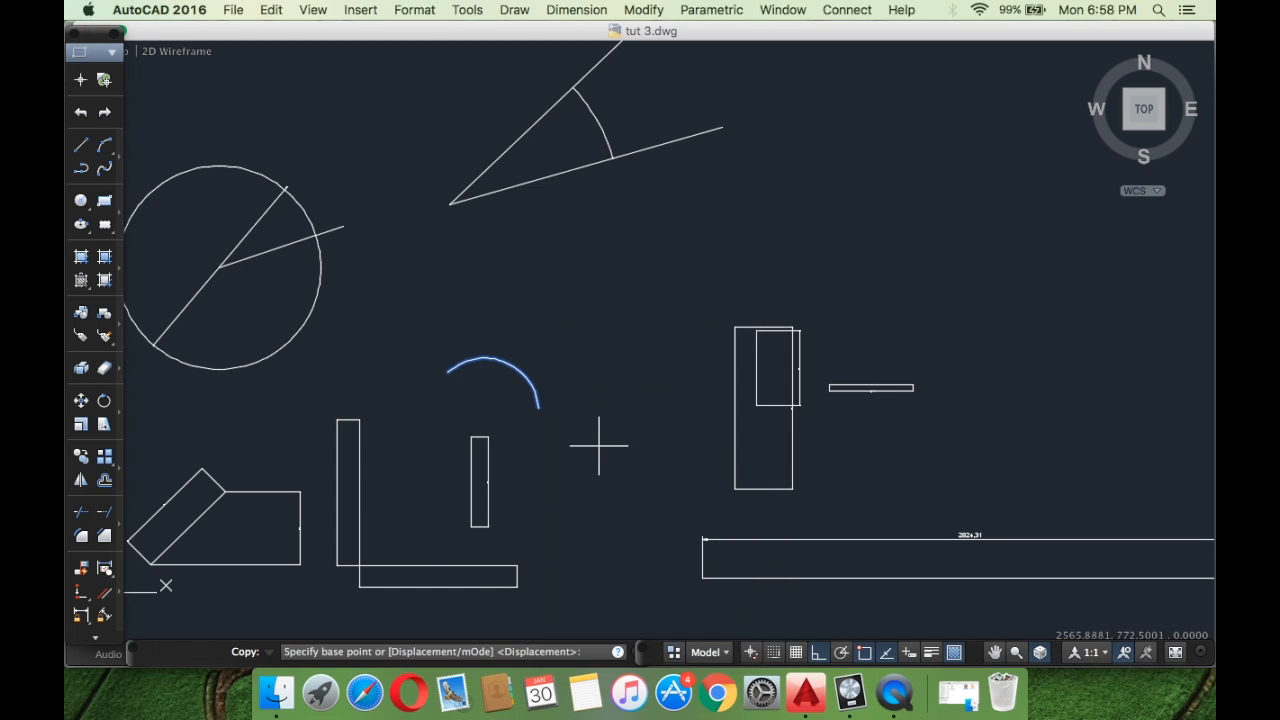
left_click(538, 408)
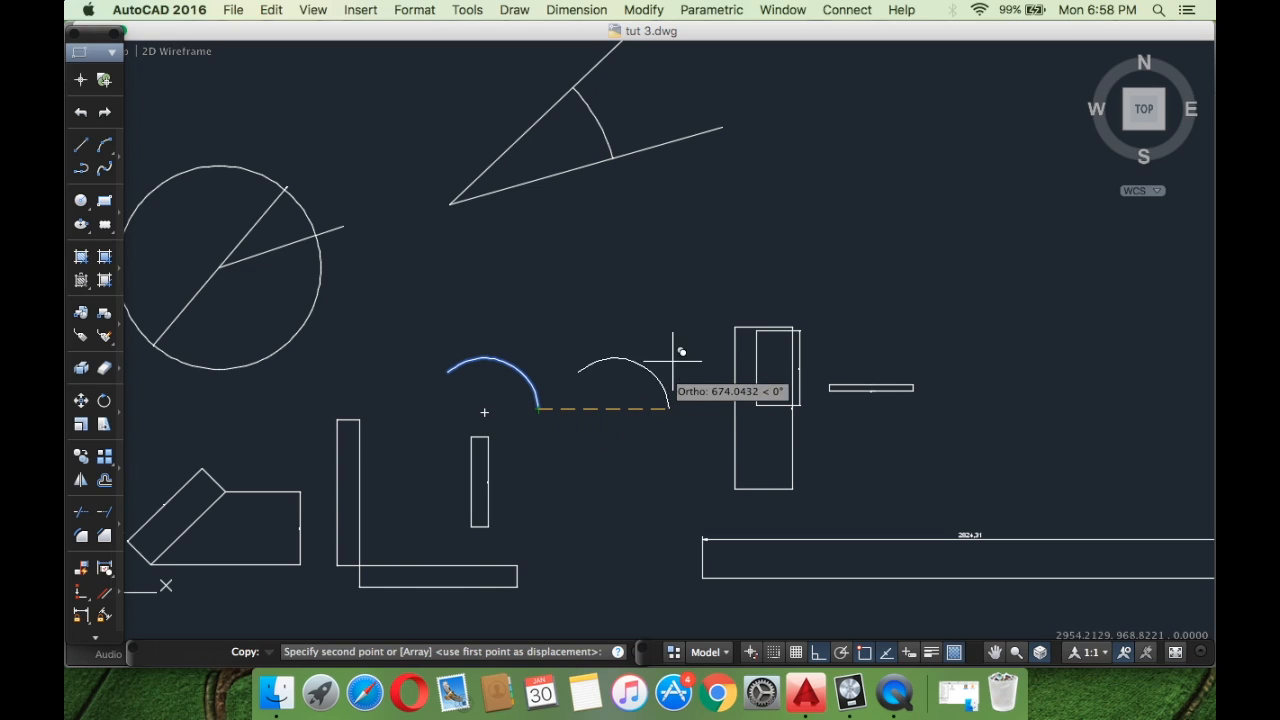
left_click(735, 326)
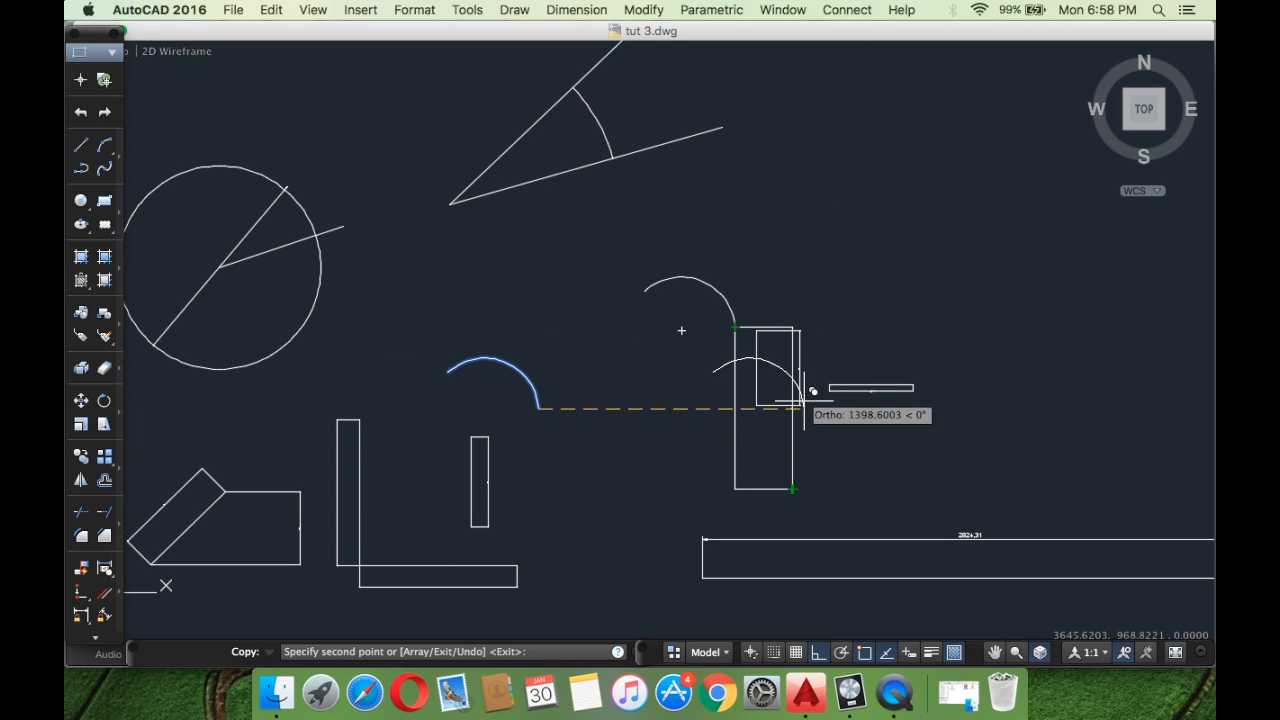
Turn Ortho off and place further arc copies at the tall rectangle's remaining corners.
key("F8")
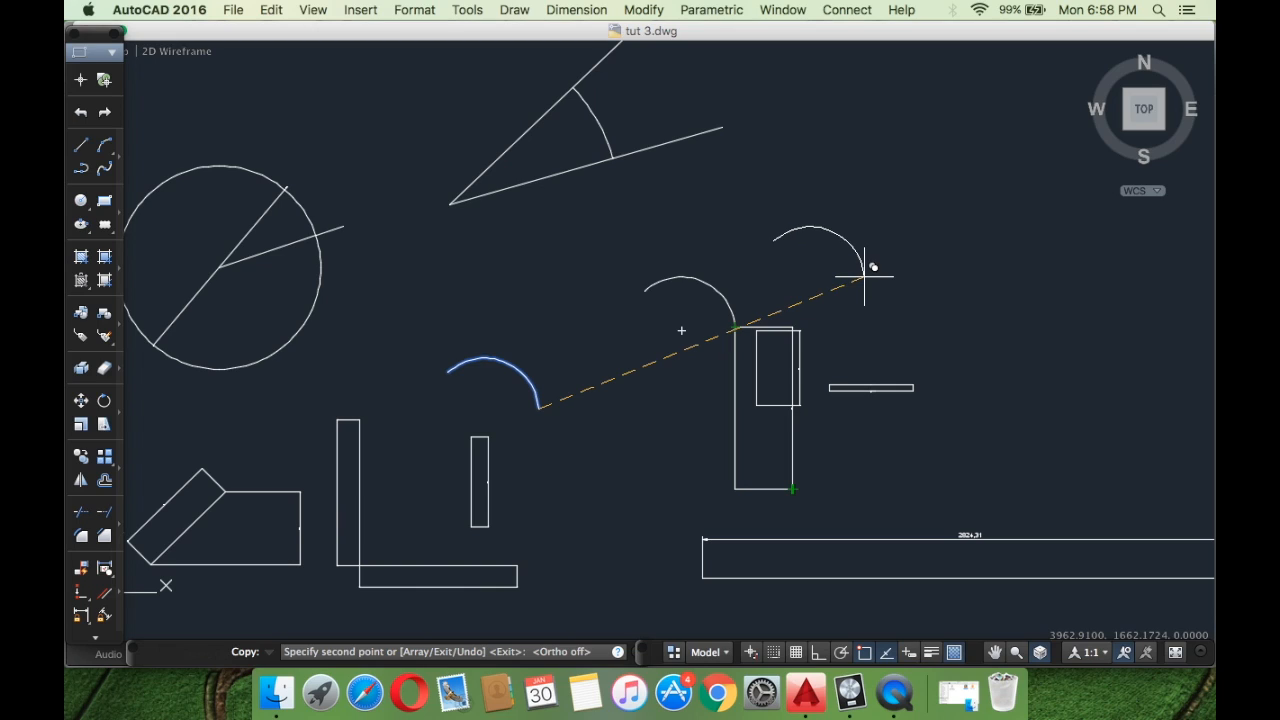
left_click(735, 488)
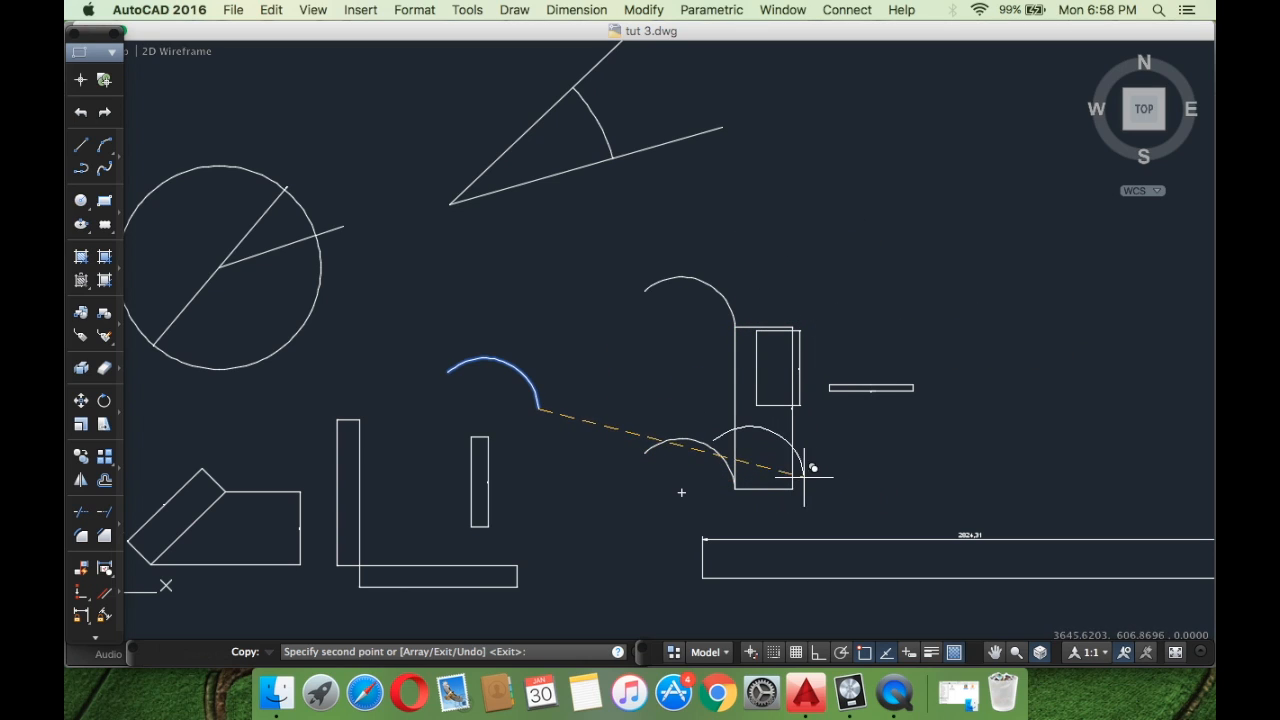
left_click(792, 488)
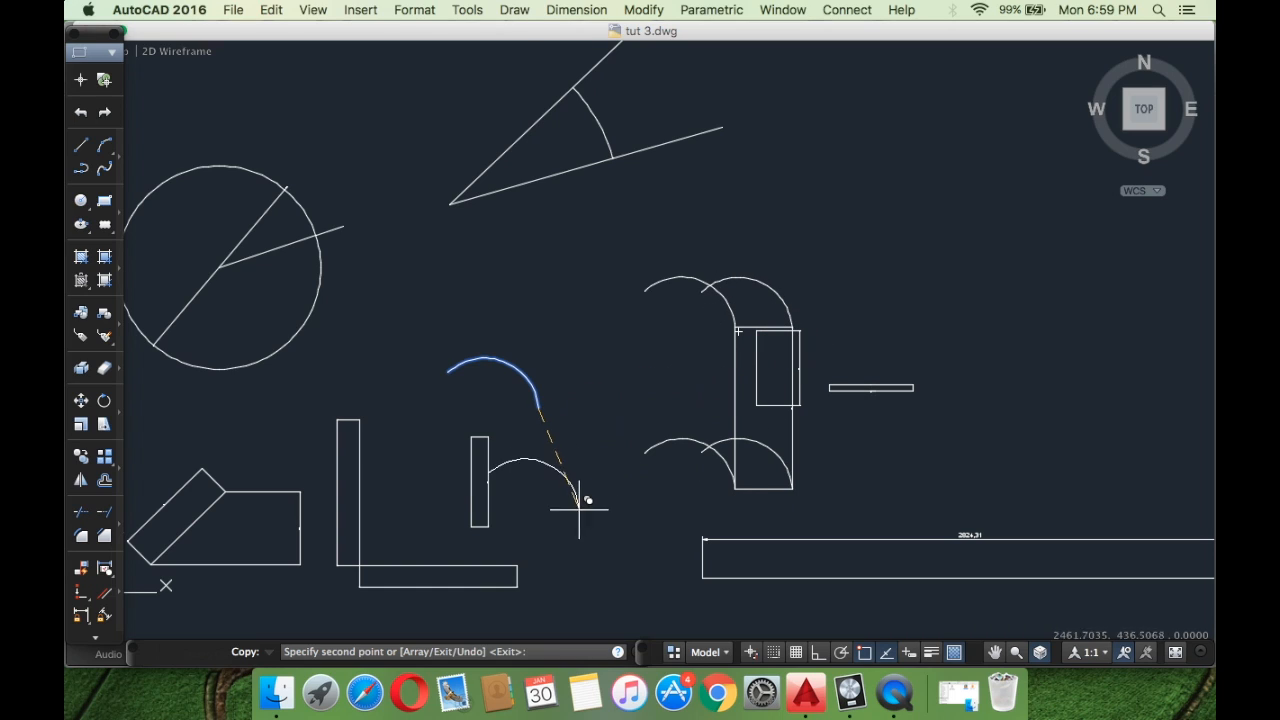
Place more arc copies on the L shape's outer arm corner and the top corners of its vertical bar, and undo the whole Copy command.
left_click(516, 566)
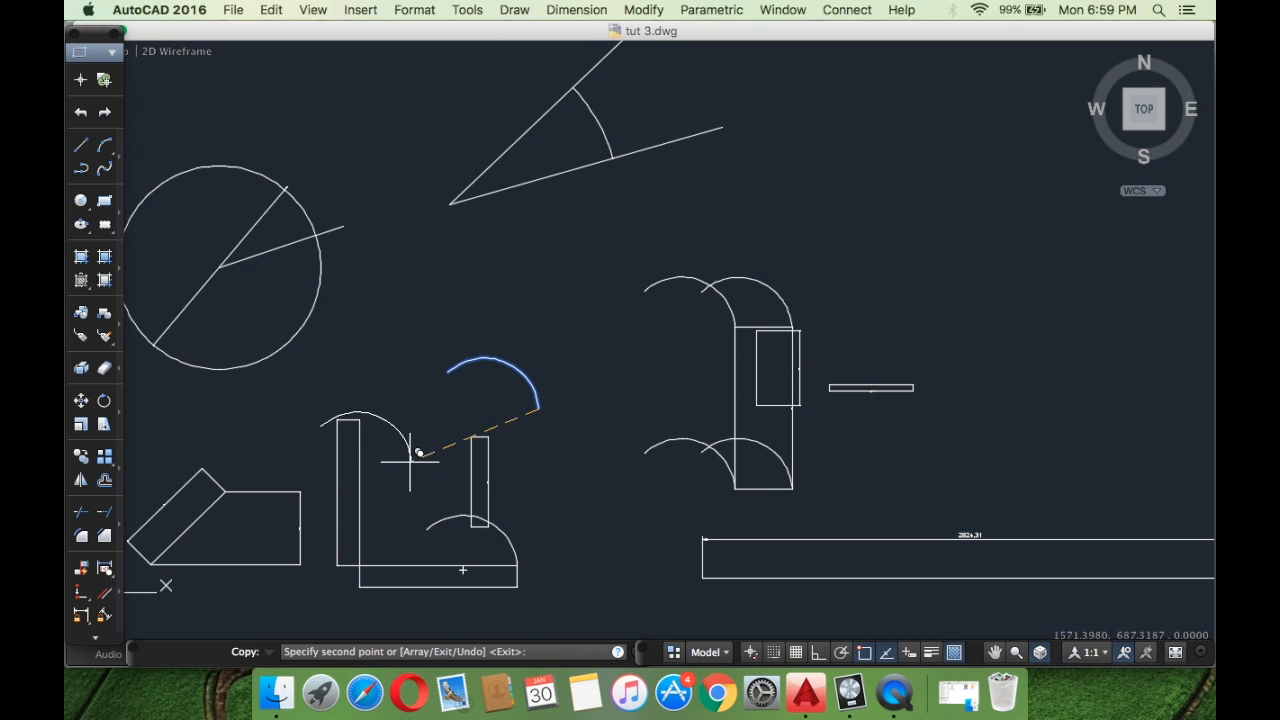
left_click(338, 420)
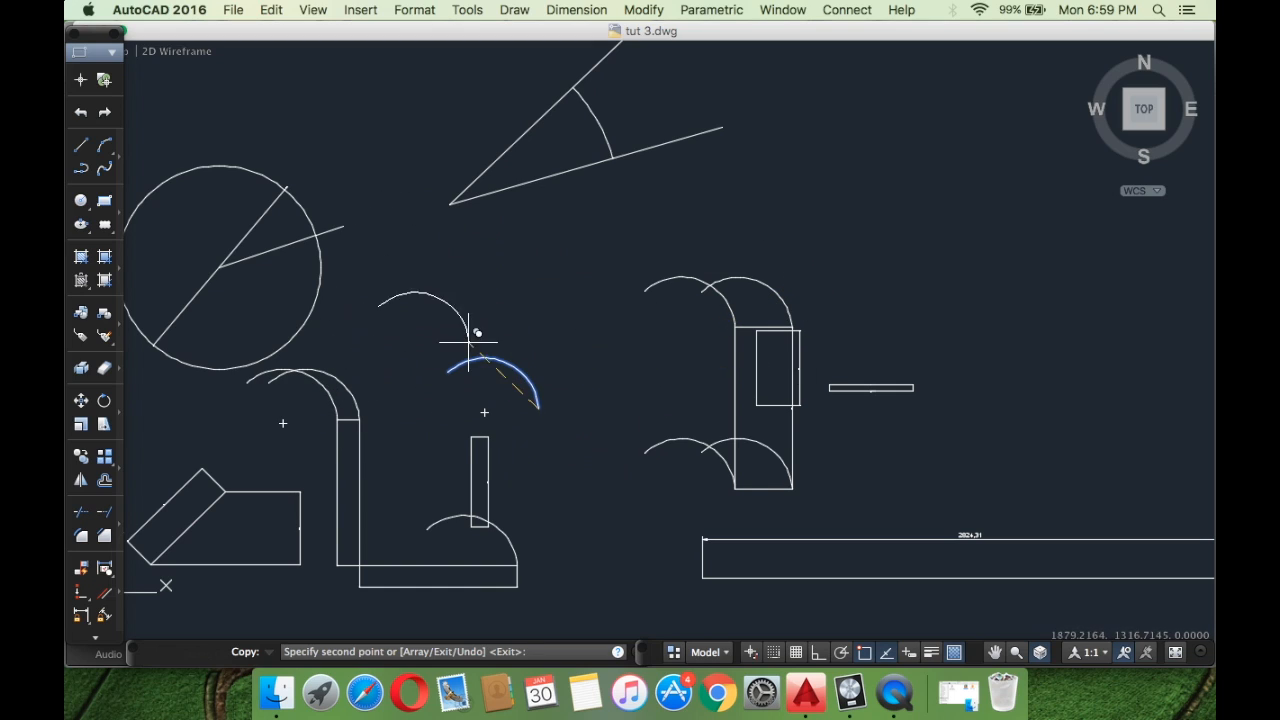
key("Return")
key("super+z")
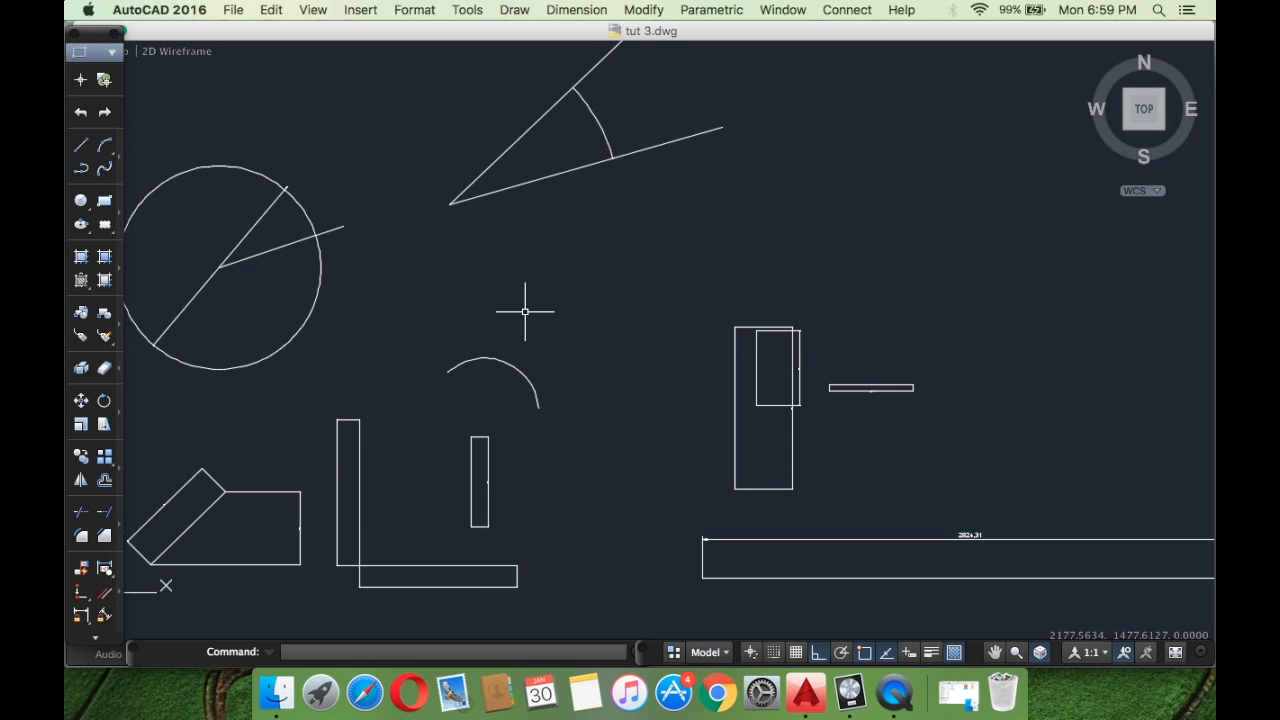
Move the small arc by its right endpoint onto the tall rectangle's upper-left corner, and undo the move.
left_click(574, 412)
left_click(451, 309)
right_click(434, 331)
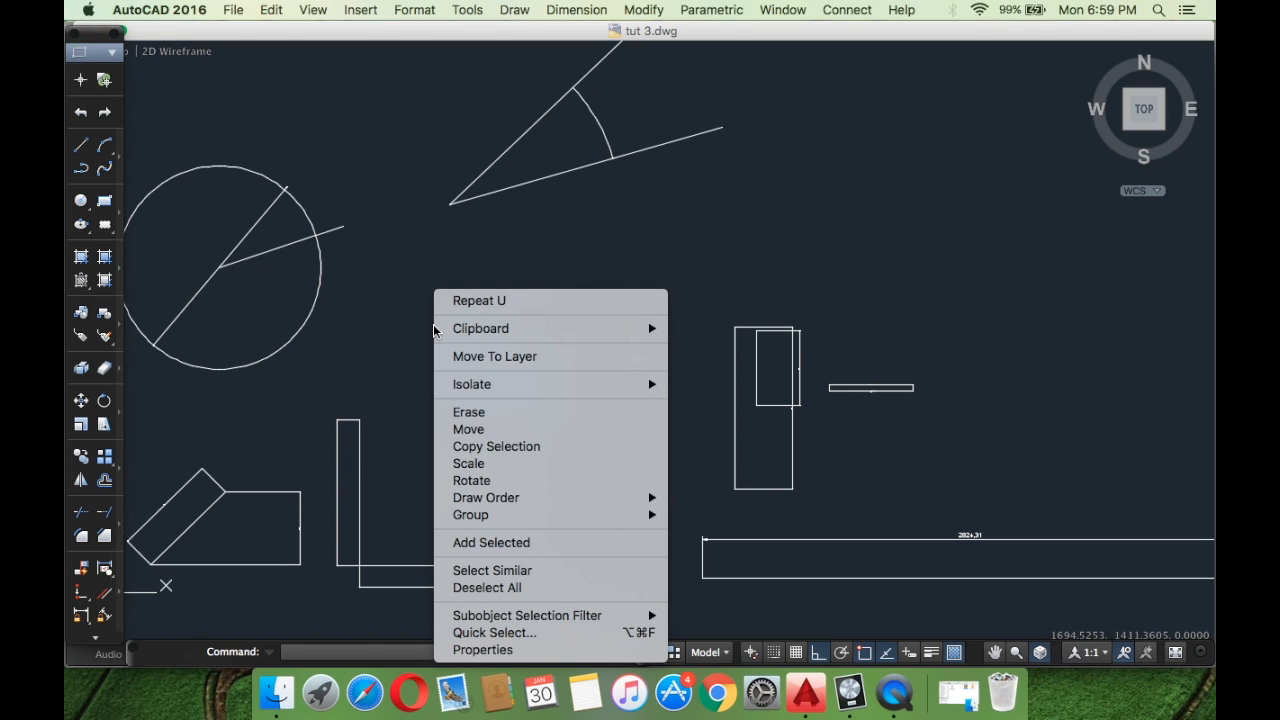
left_click(184, 368)
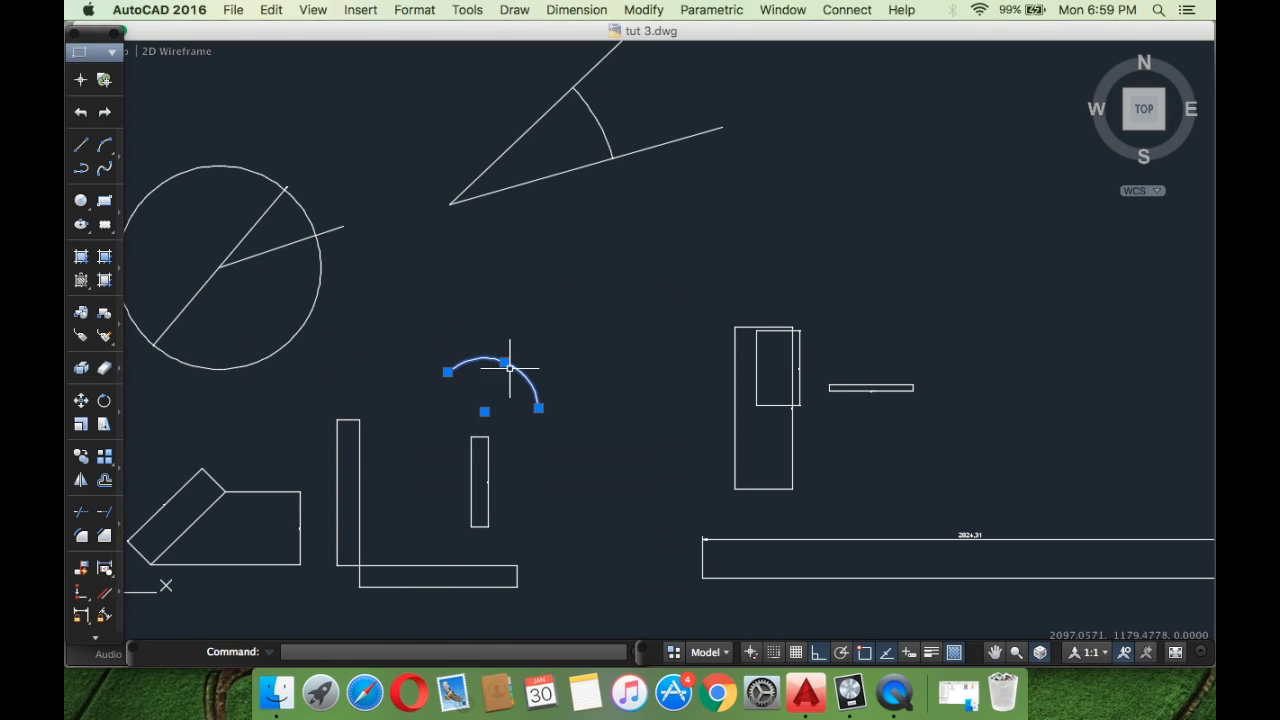
right_click(591, 387)
left_click(594, 424)
left_click(538, 408)
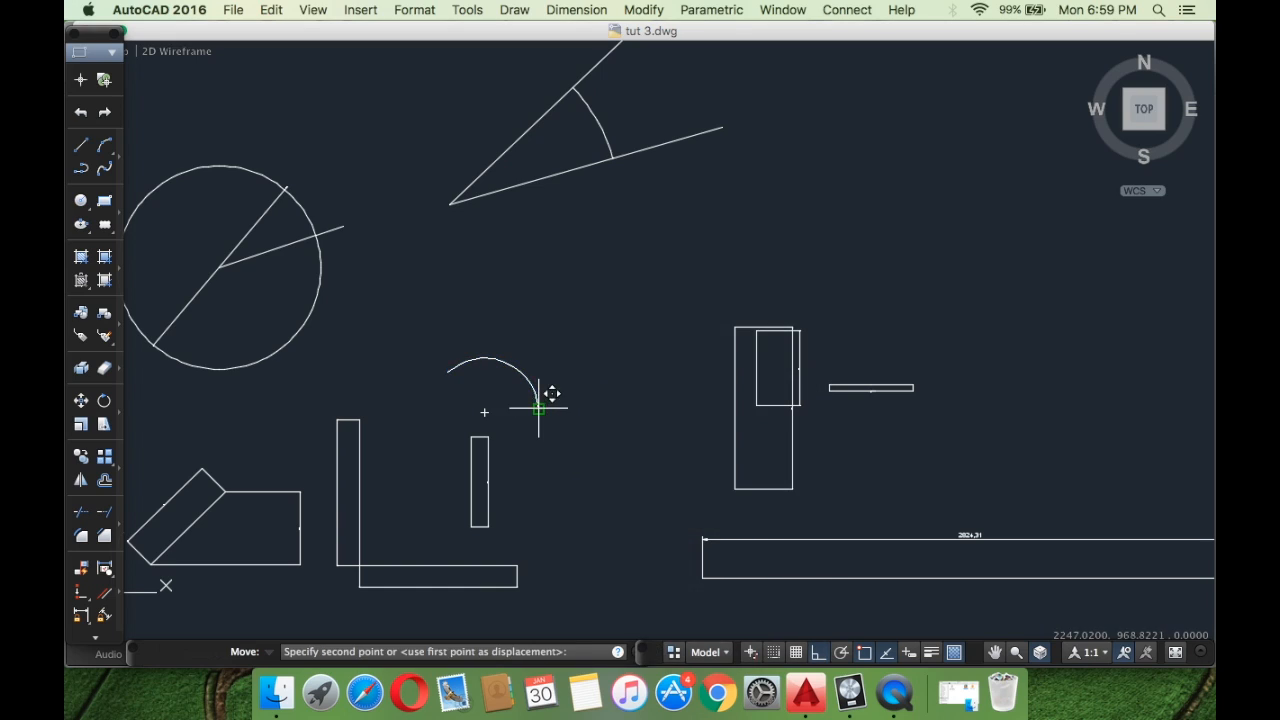
left_click(748, 311)
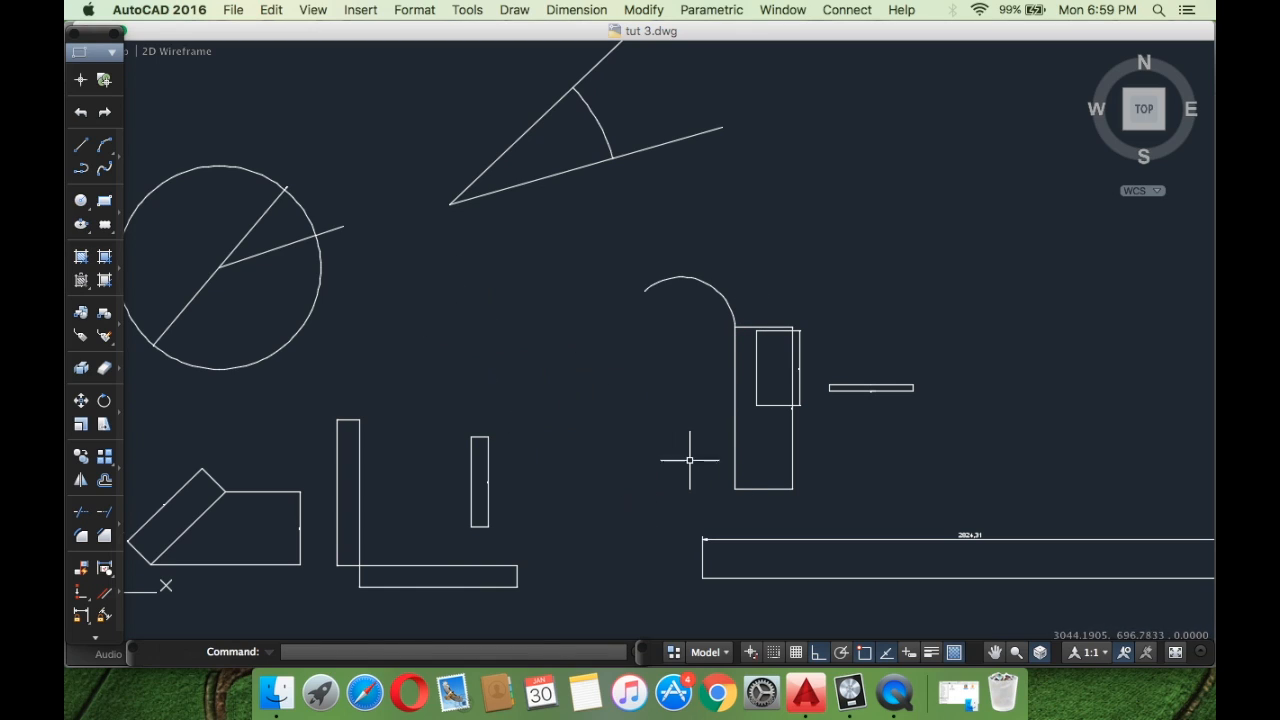
key("super+z")
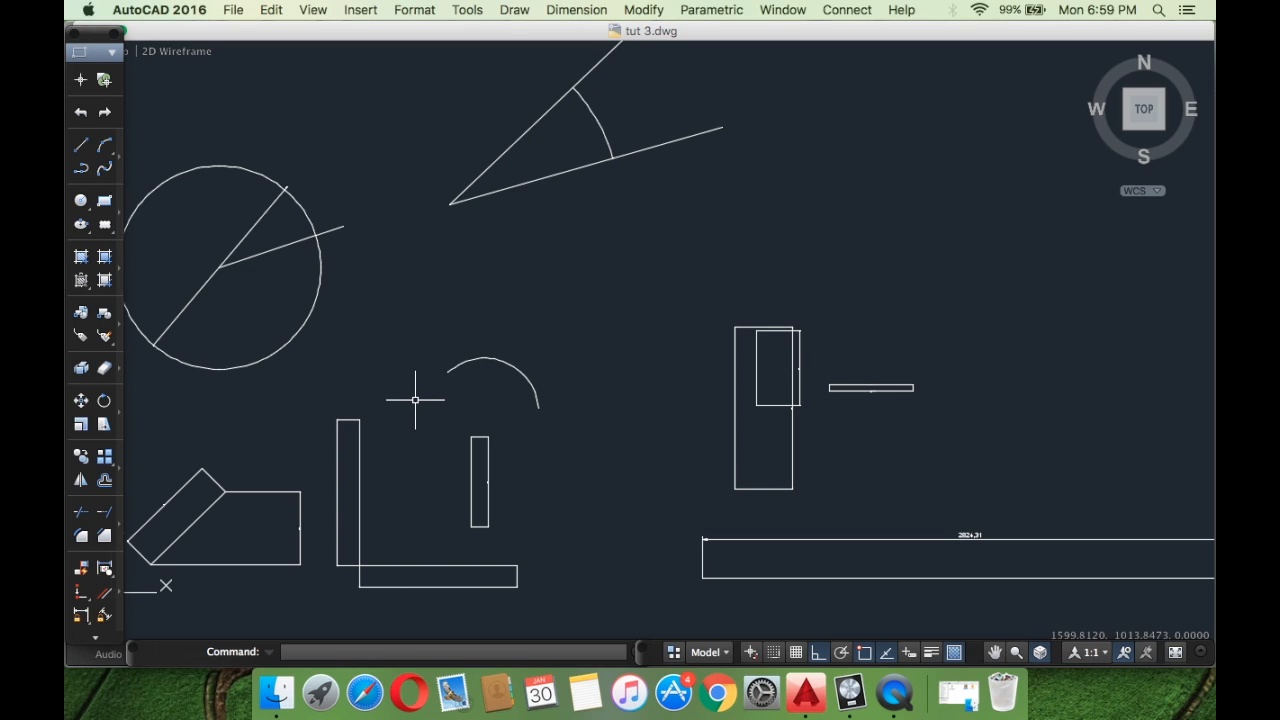
left_click(576, 415)
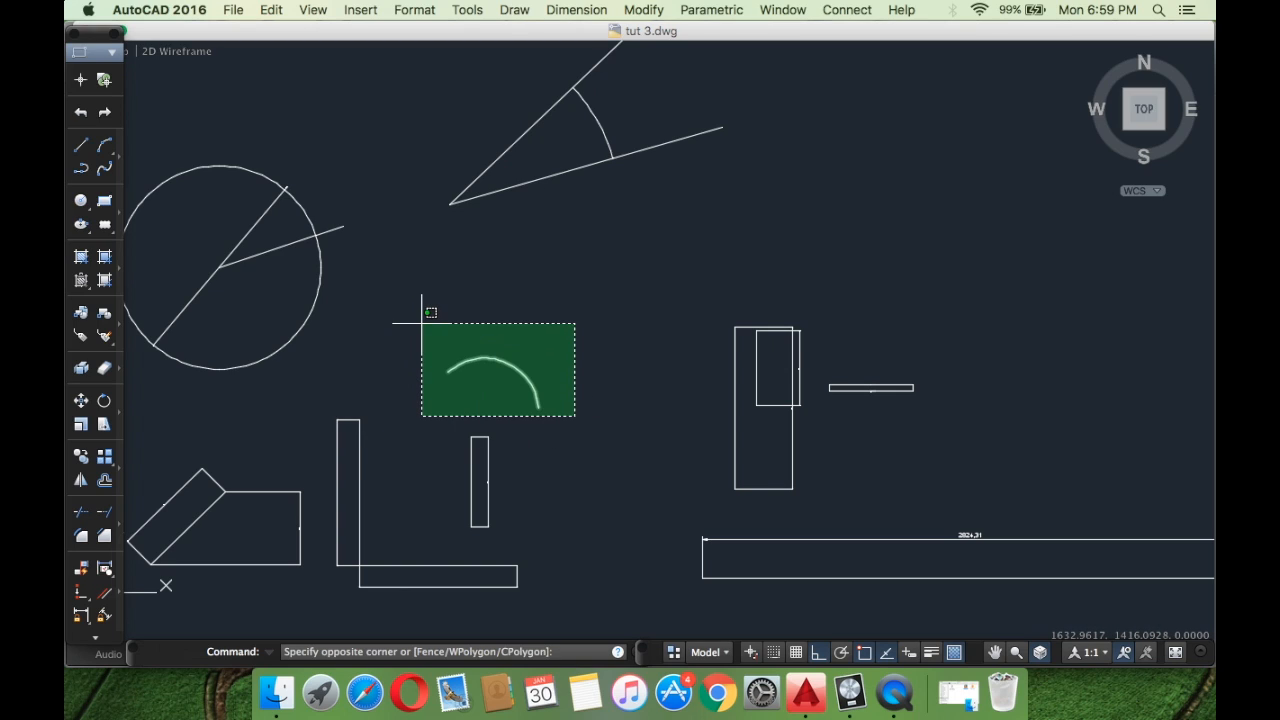
left_click(541, 336)
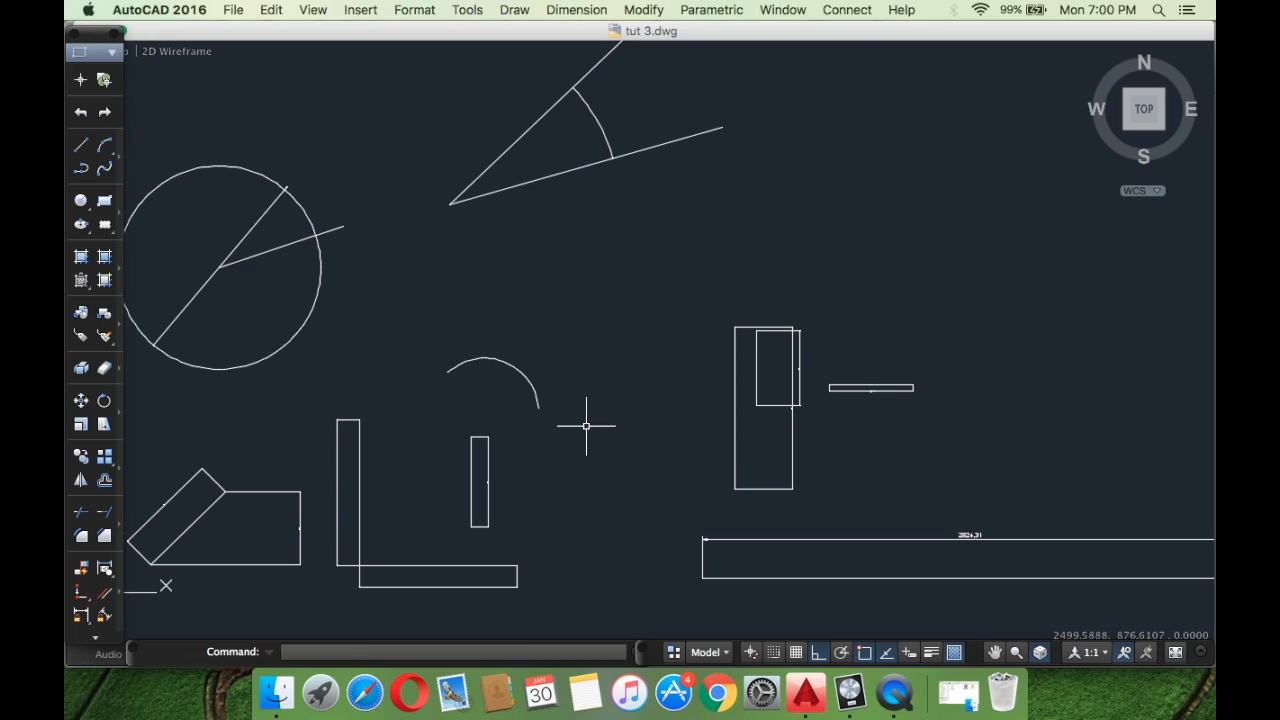
Copy the small arc by its right endpoint onto the tall rectangle's upper-left corner, end the command and undo the copy.
type("copy")
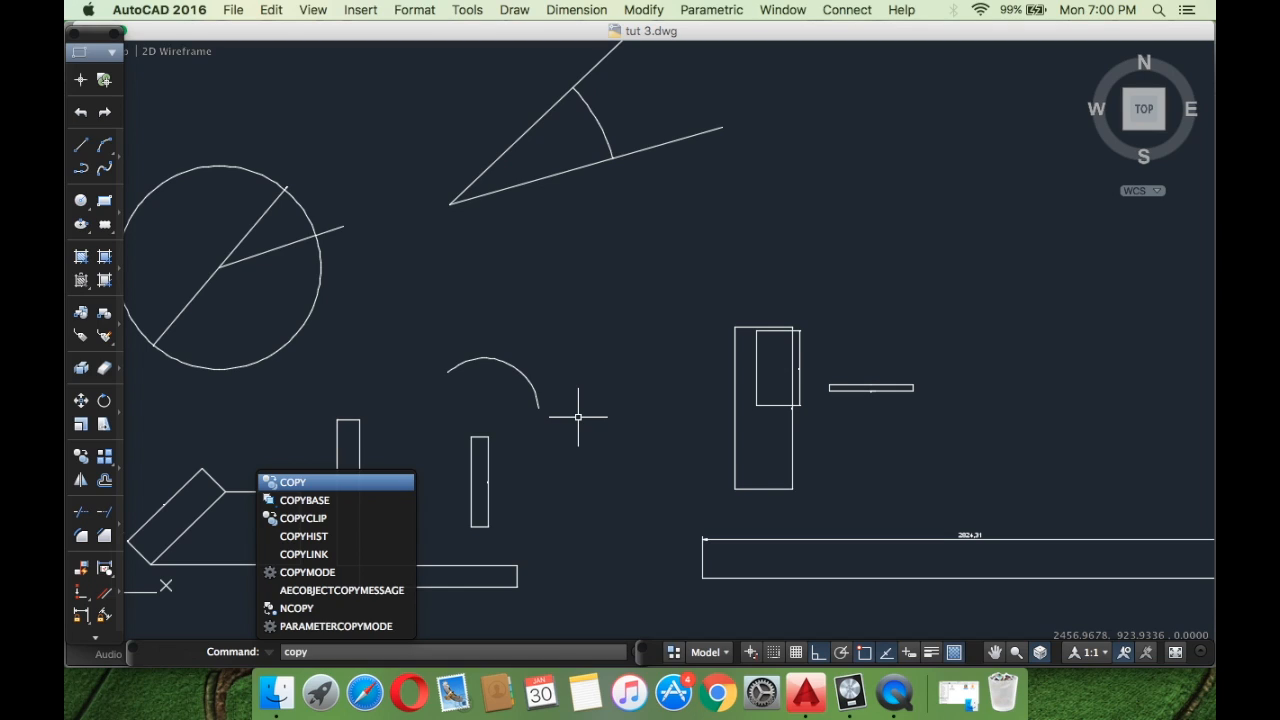
key("Return")
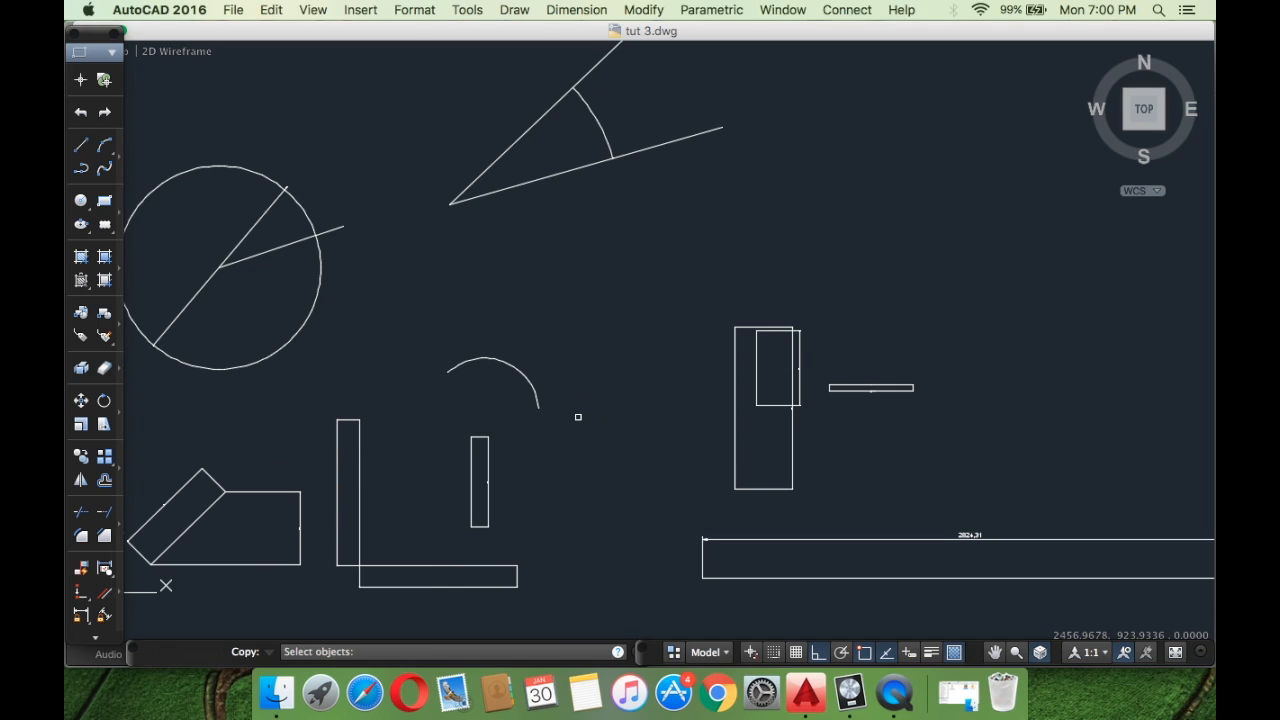
left_click(562, 428)
left_click(415, 325)
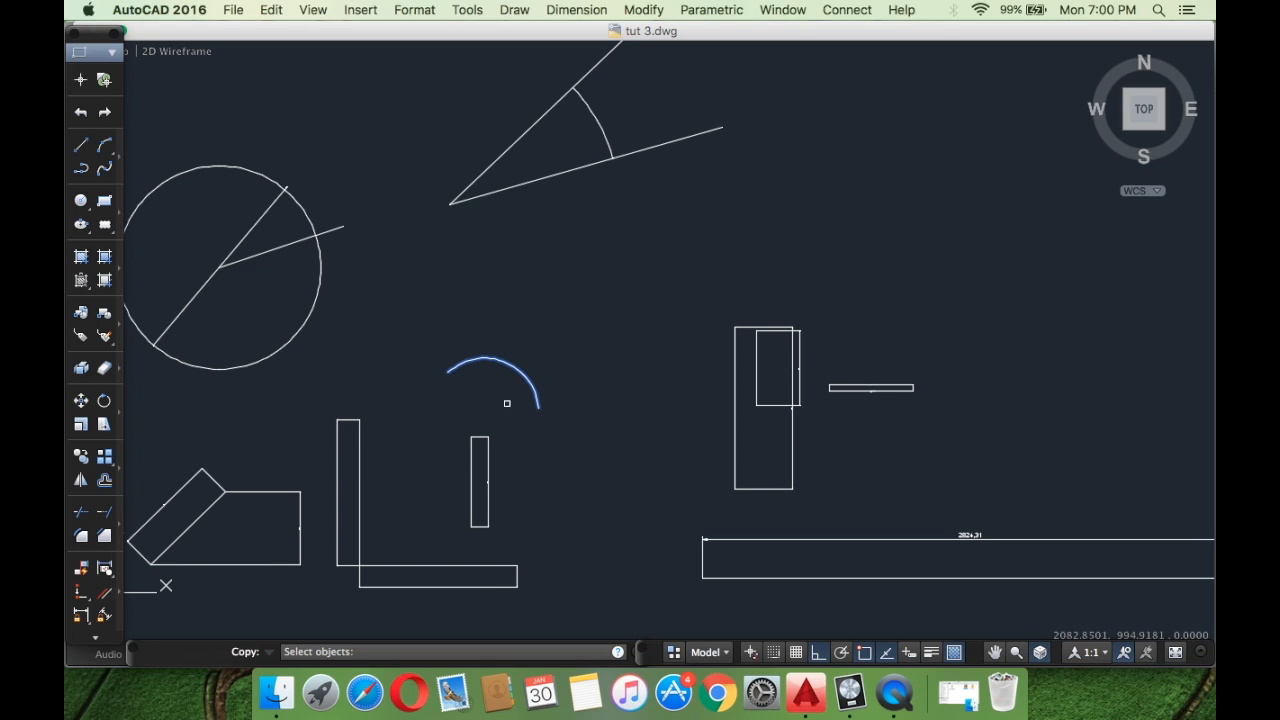
key("Return")
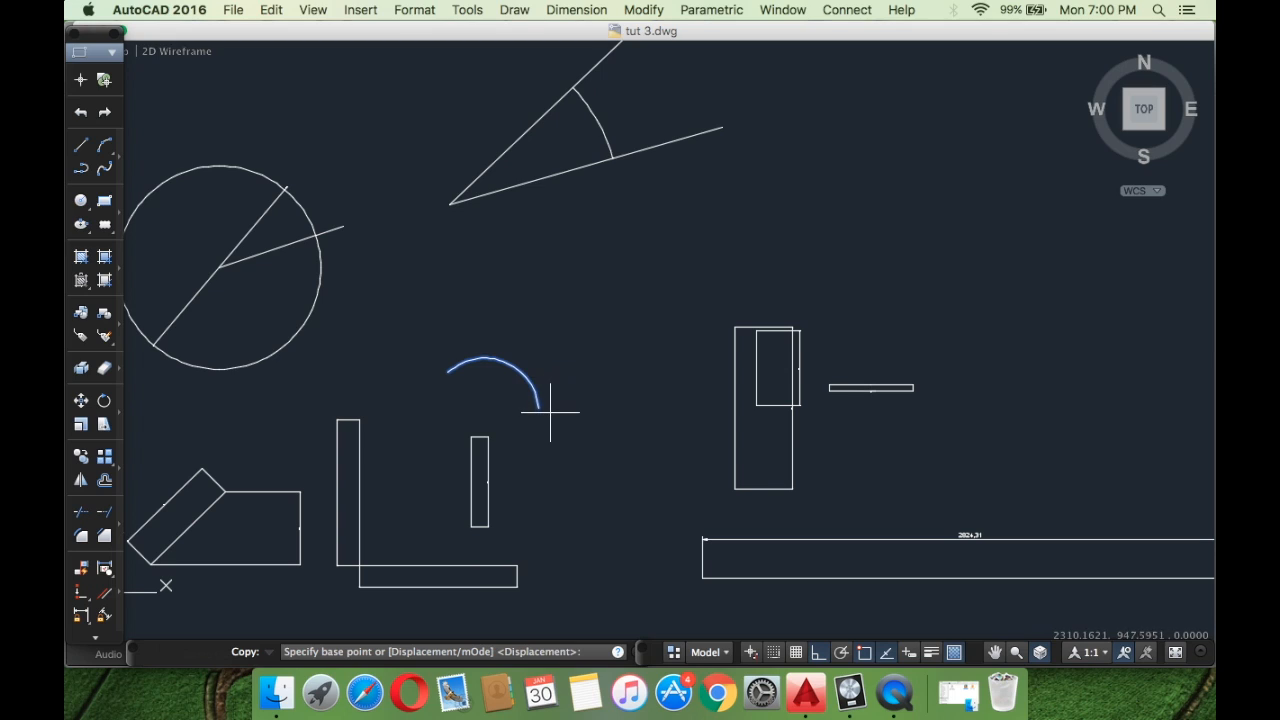
left_click(538, 408)
left_click(736, 330)
key("Escape")
key("super+z")
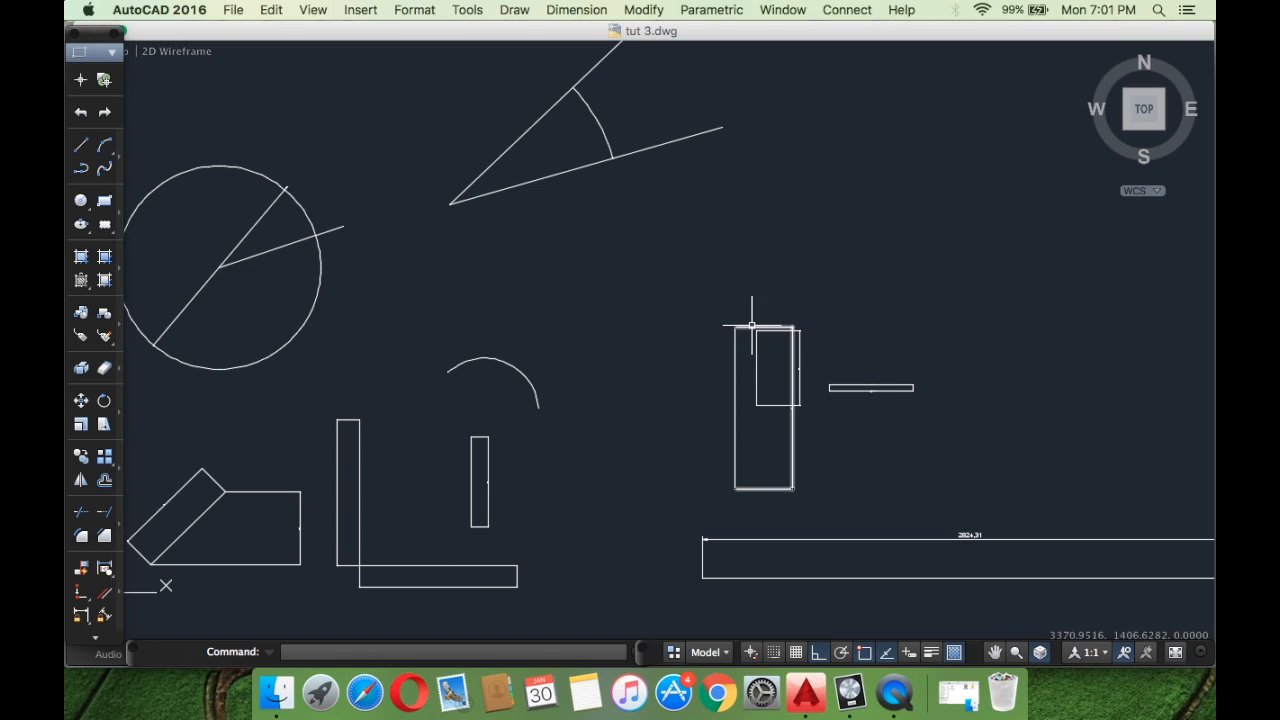
Rotate the small arc 90 degrees about its right endpoint, and undo the rotation.
left_click(593, 423)
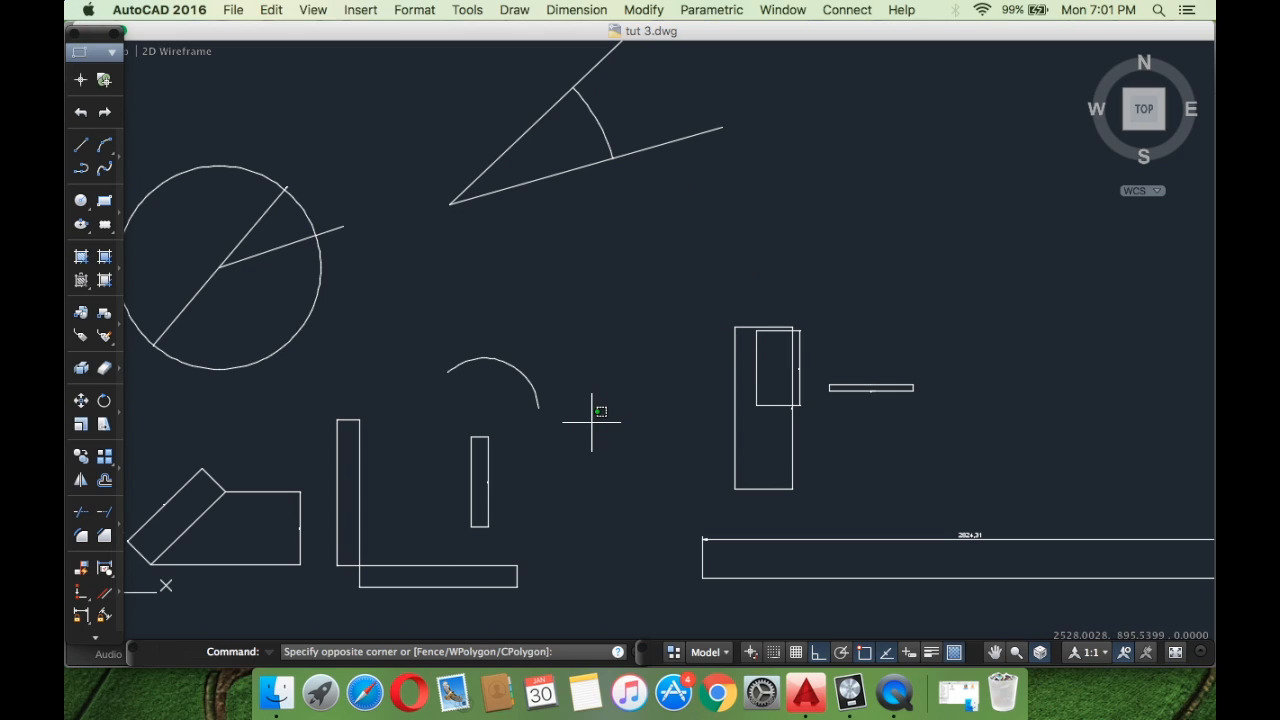
left_click(443, 329)
right_click(433, 331)
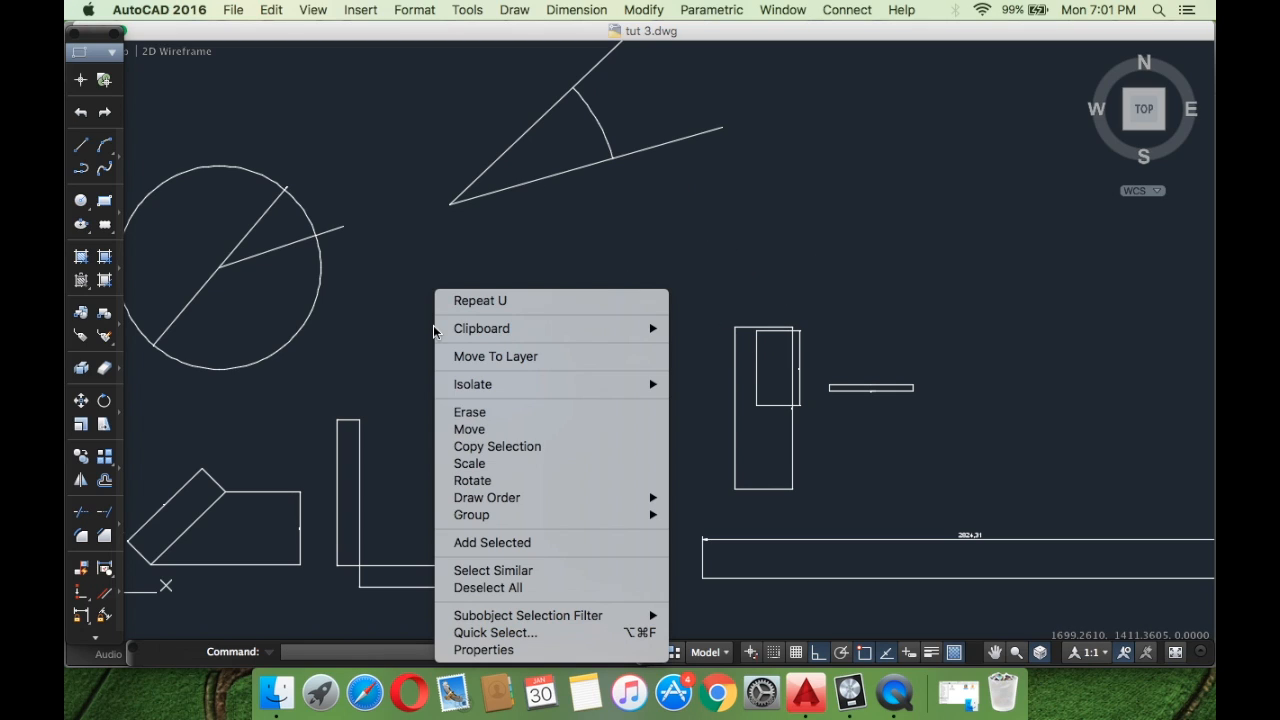
left_click(416, 266)
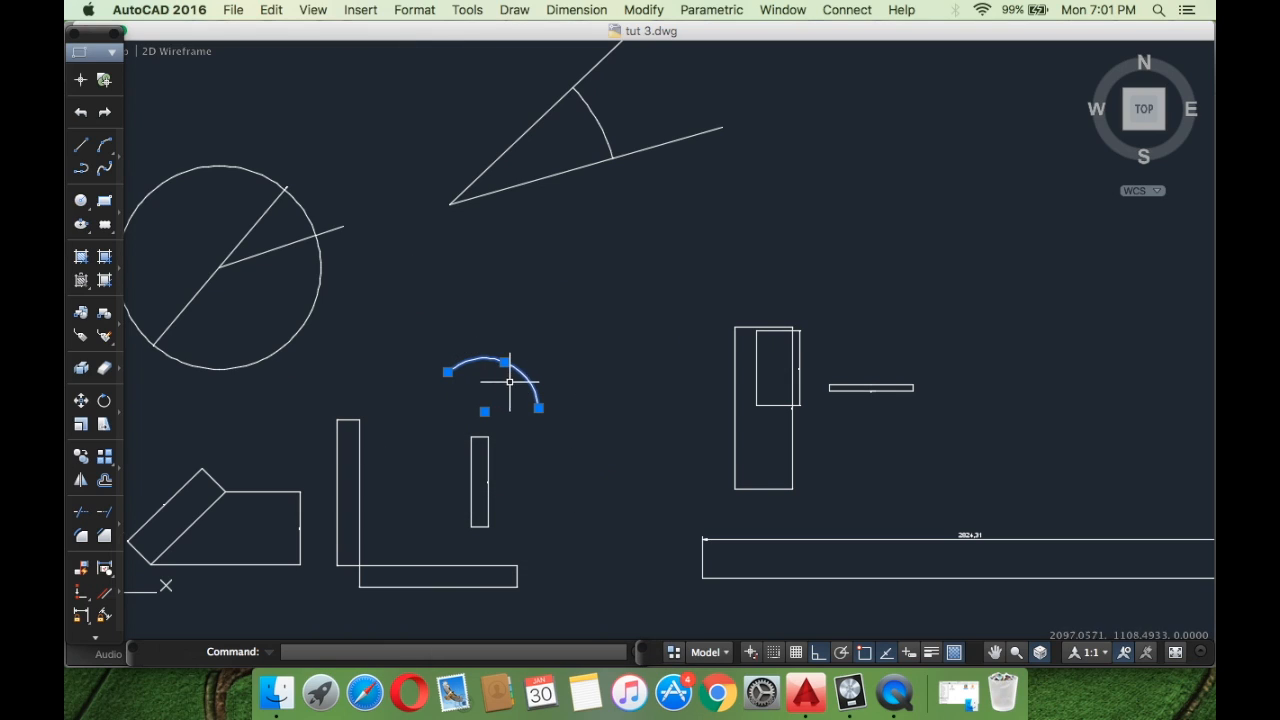
right_click(544, 364)
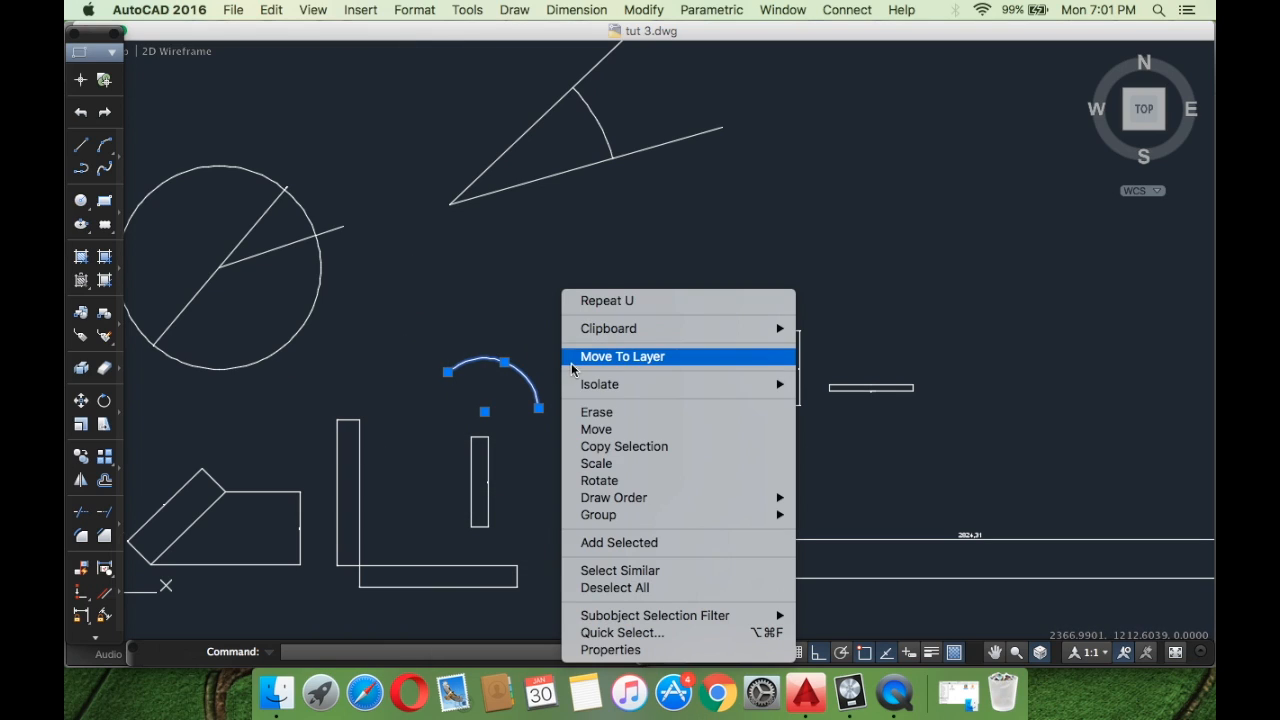
left_click(621, 477)
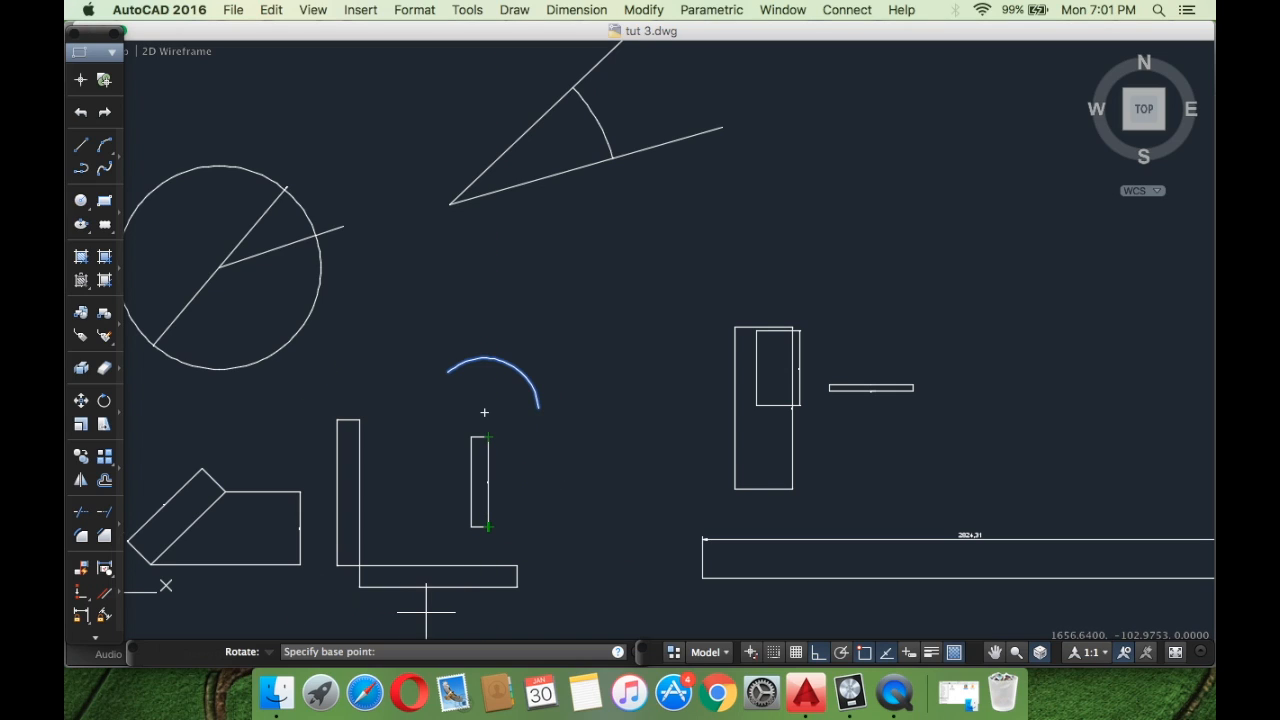
left_click(538, 407)
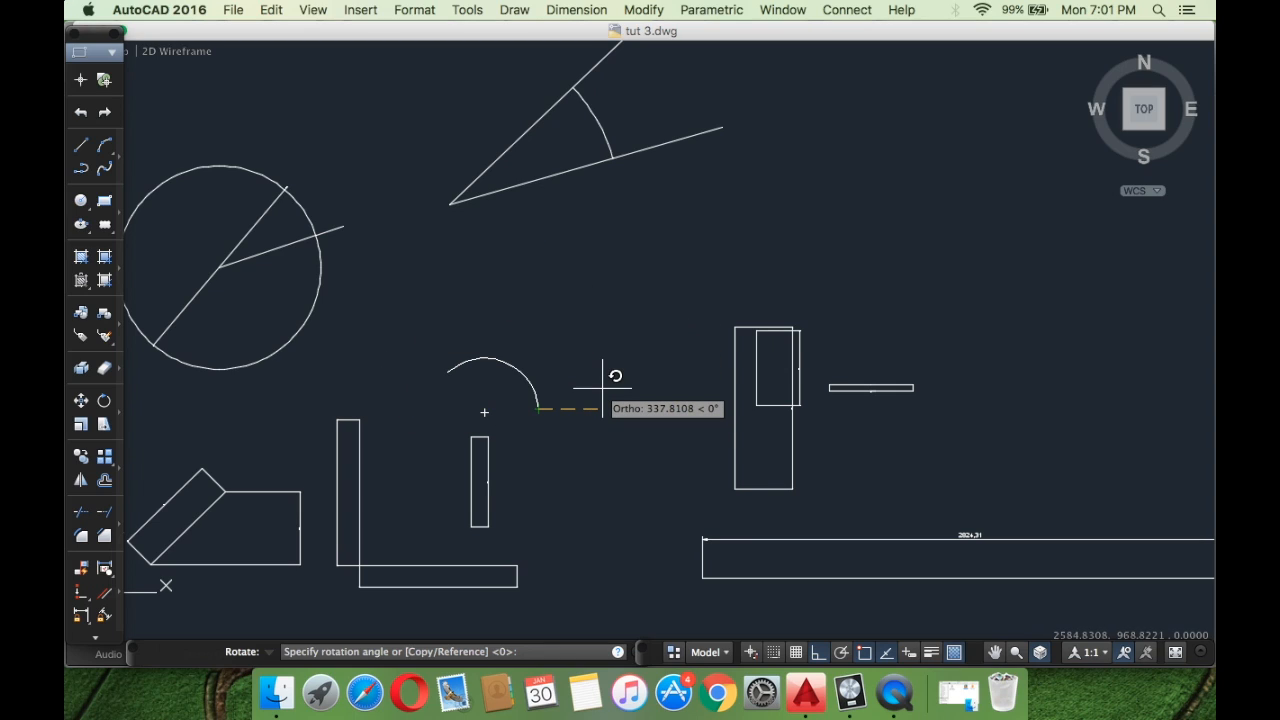
type("90")
key("Return")
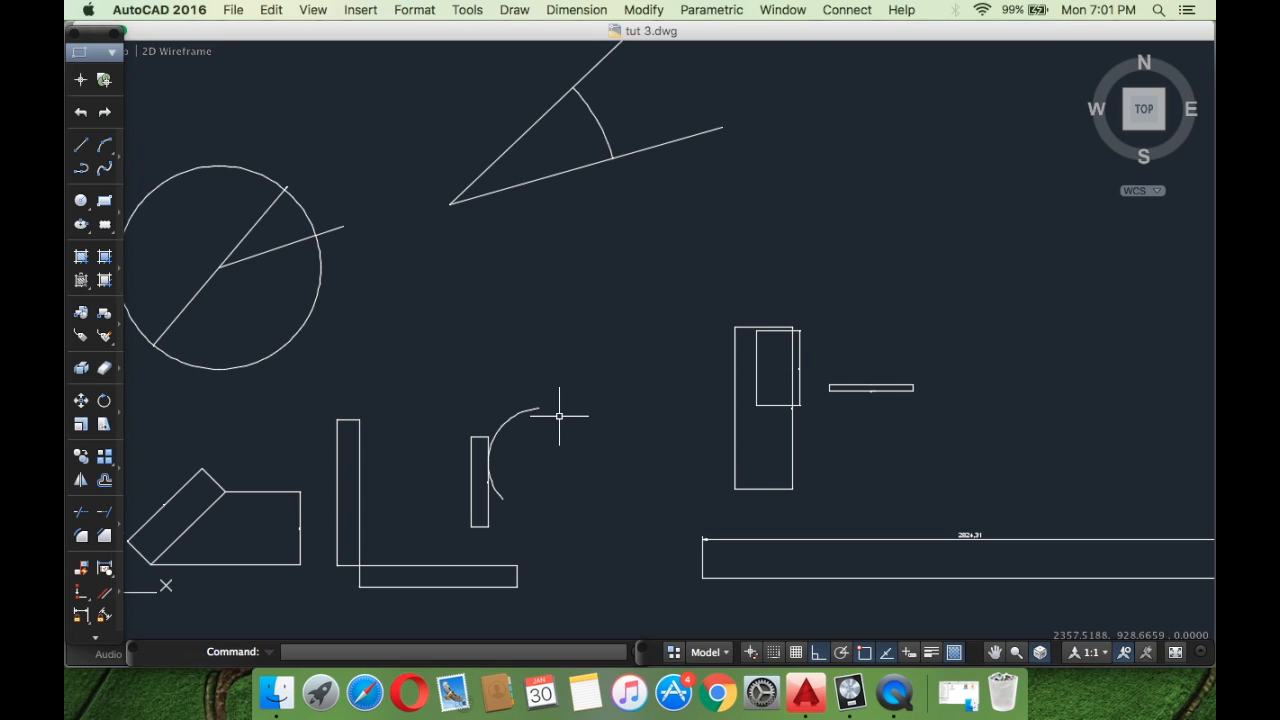
key("super+z")
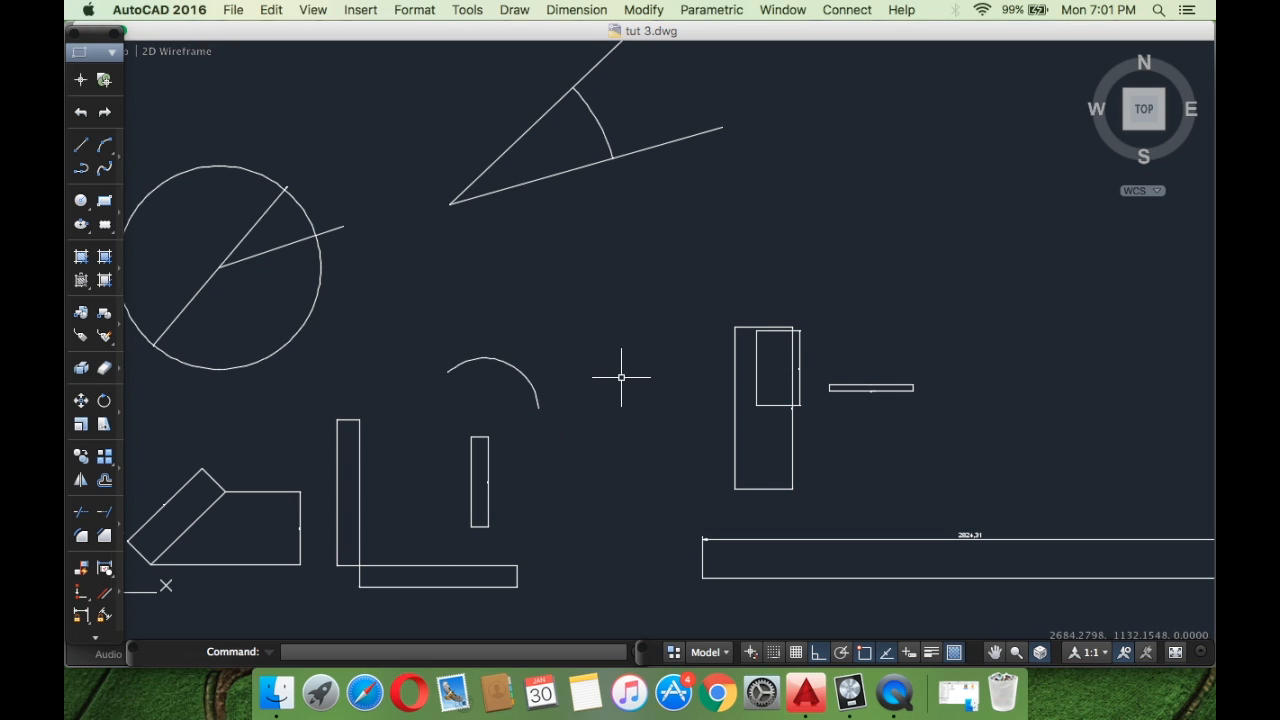
Rotate the angle figure, both lines and the arc between them, 90 degrees about its vertex, and undo the rotation.
middle_click_drag(580, 260, 557, 340)
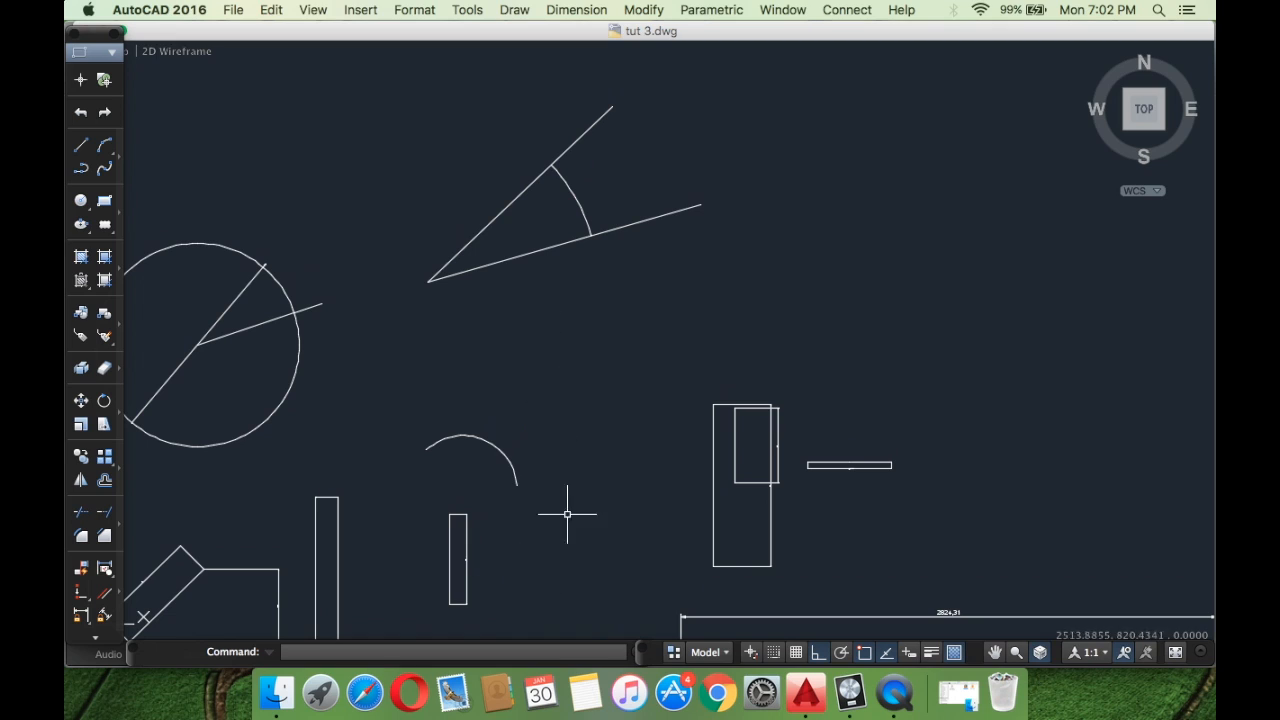
scroll(426, 414, "up", 3)
scroll(463, 366, "down", 5)
scroll(462, 372, "up", 4)
middle_click_drag(481, 348, 466, 402)
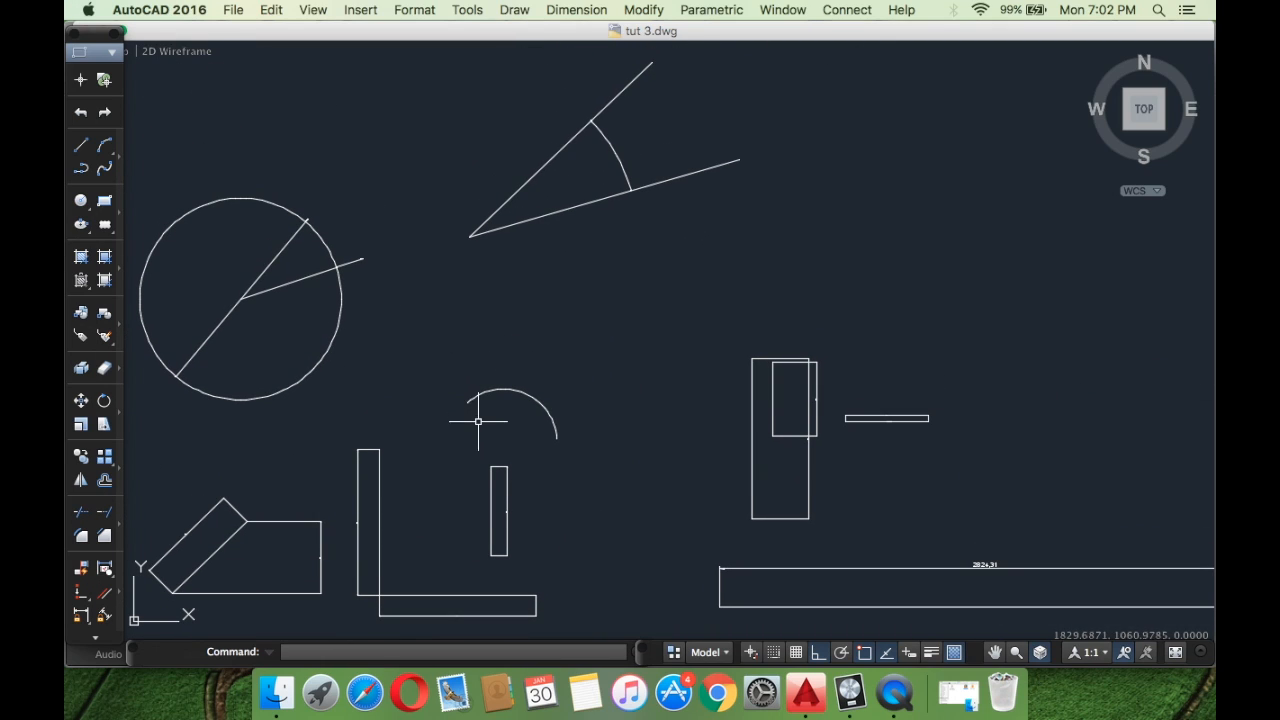
mouse_move(630, 328)
middle_mouse_down()
mouse_move(594, 449)
mouse_move(603, 474)
middle_mouse_up()
left_click(771, 417)
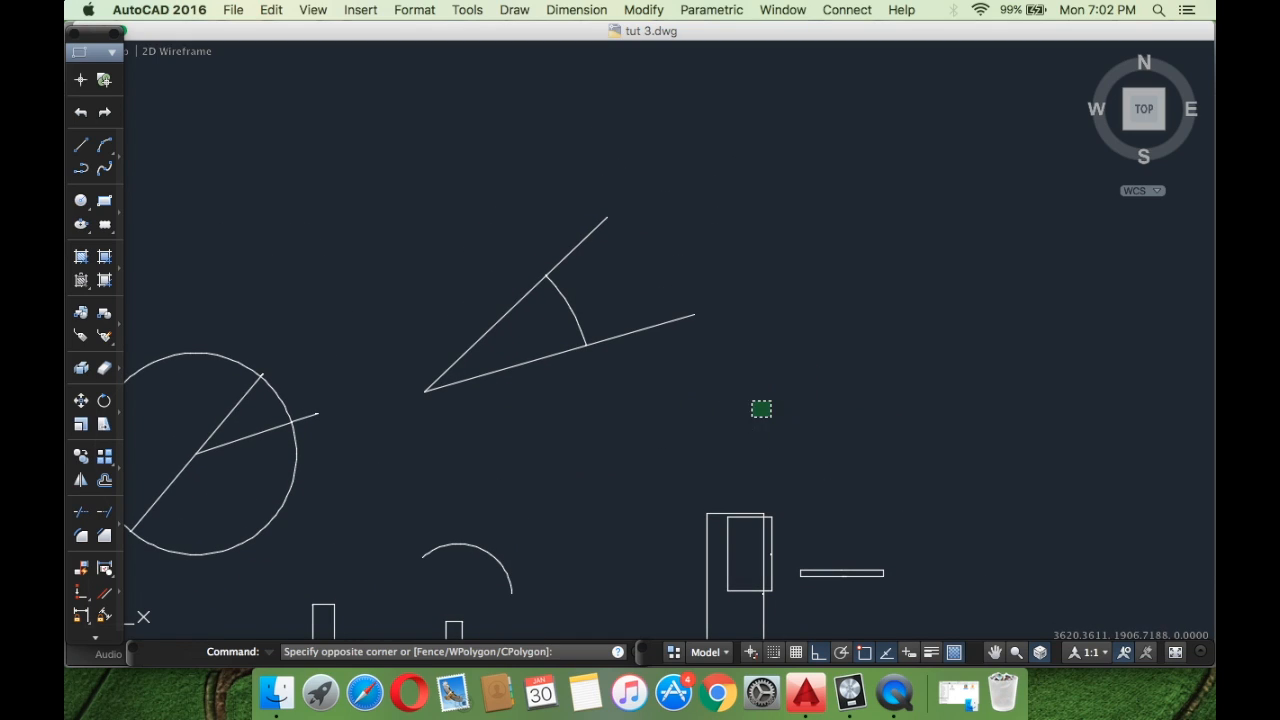
left_click(367, 185)
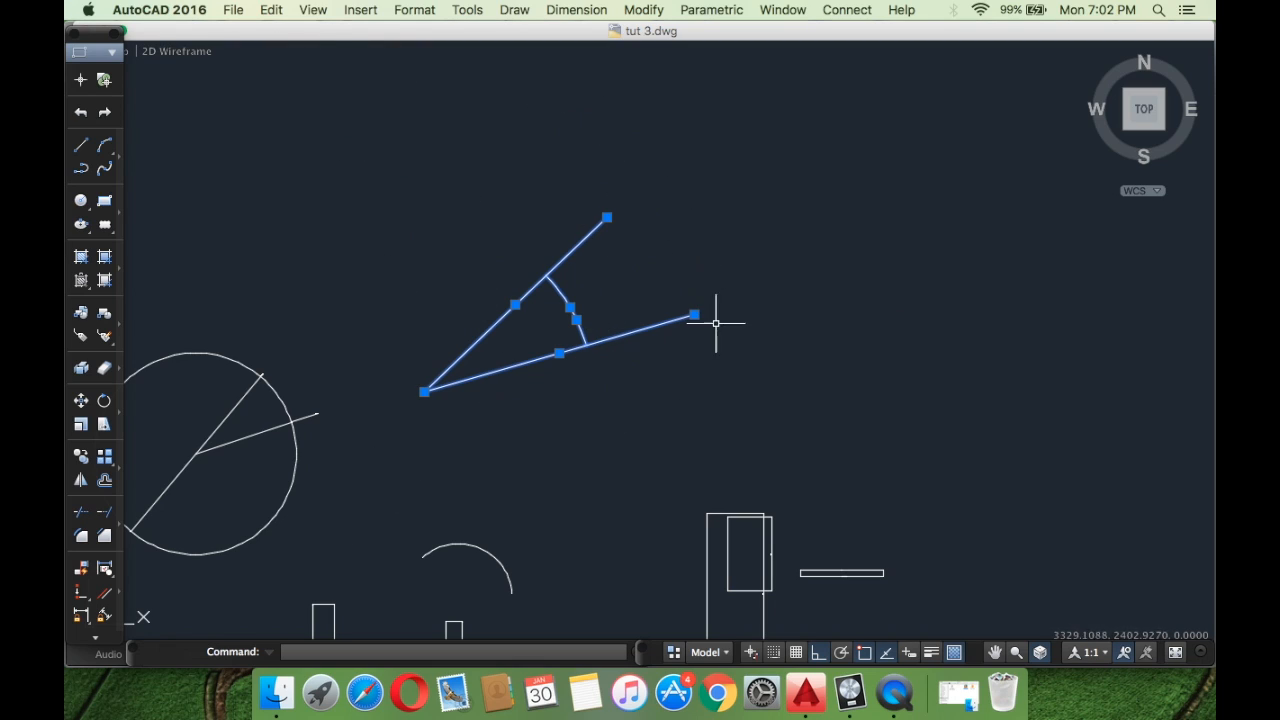
right_click(670, 248)
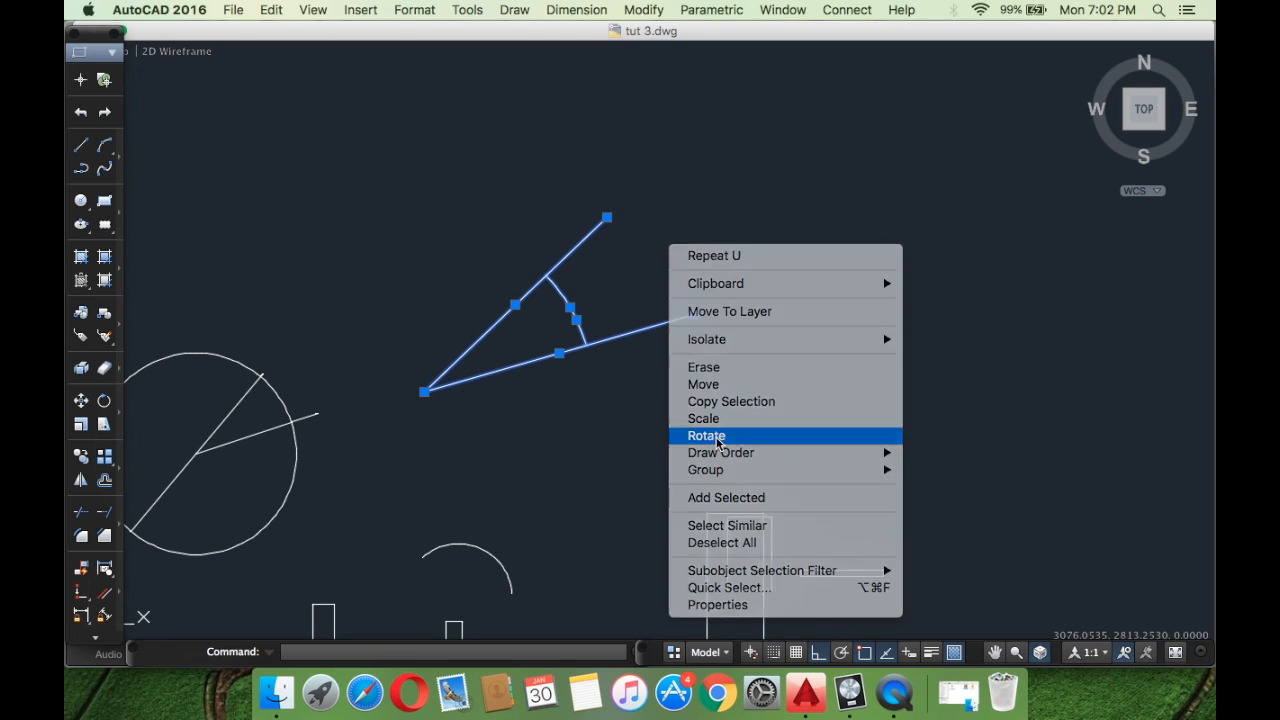
left_click(720, 437)
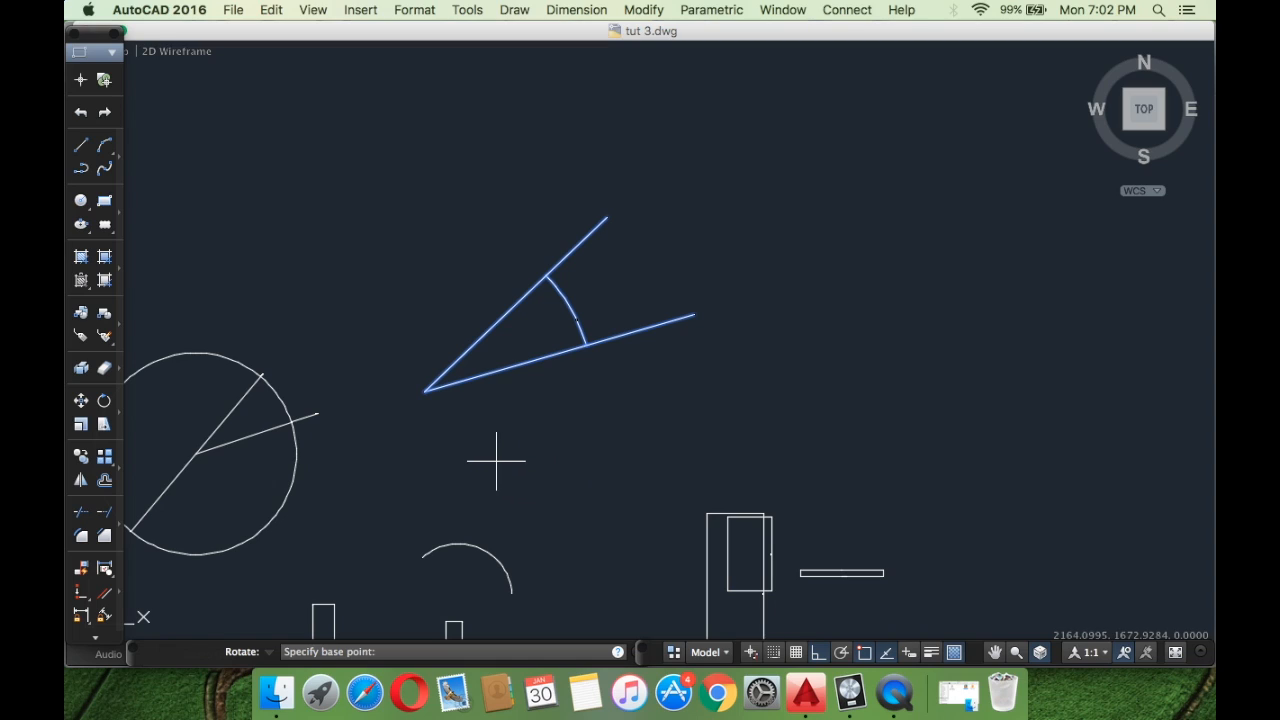
left_click(424, 390)
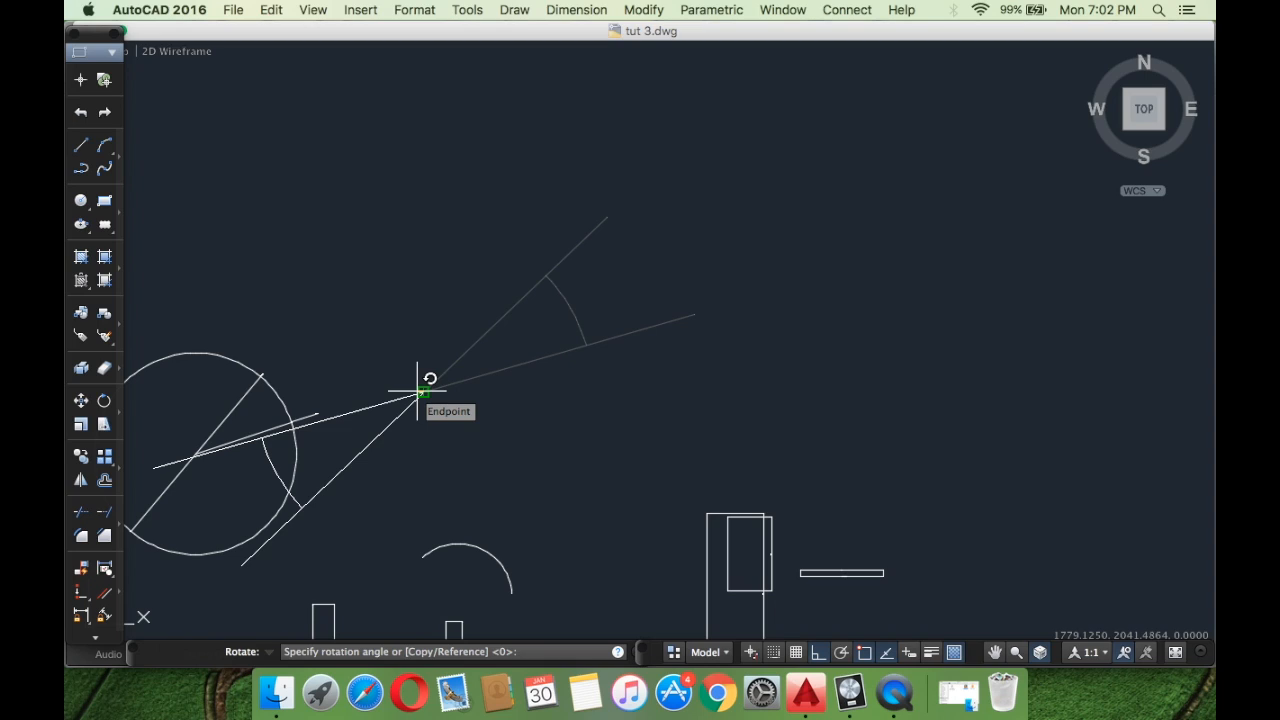
type("90")
key("Return")
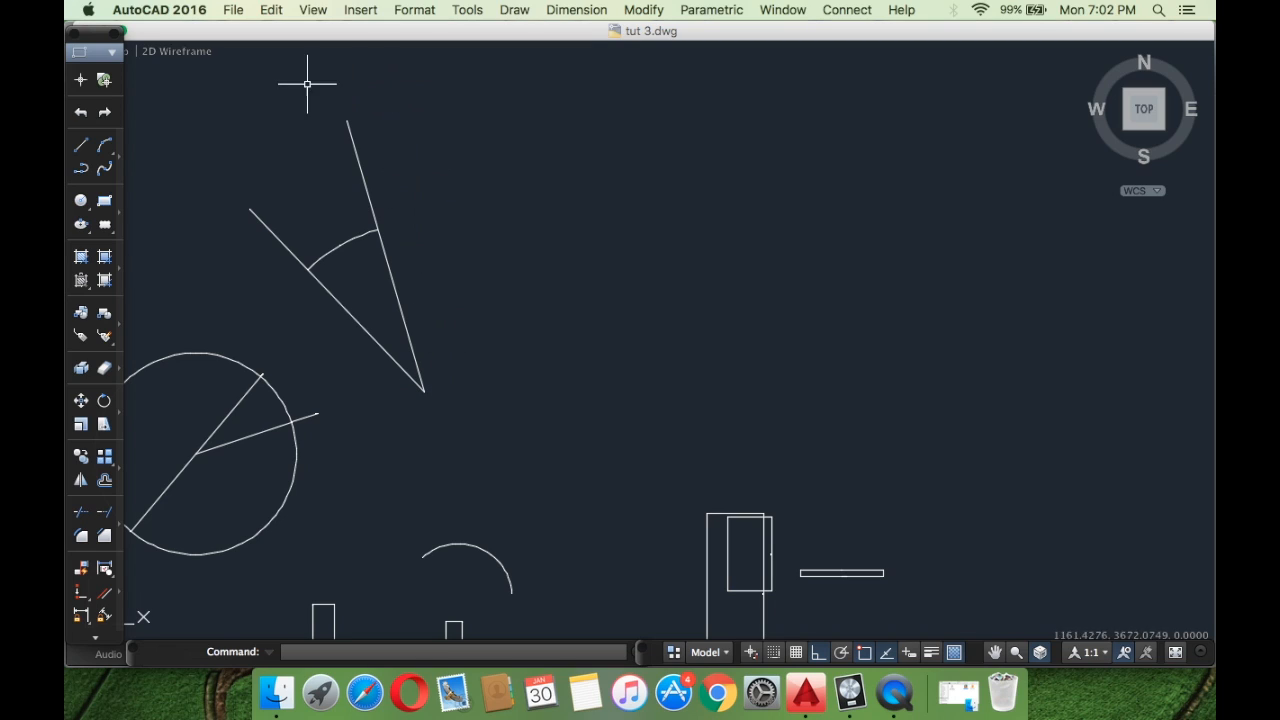
key("super+z")
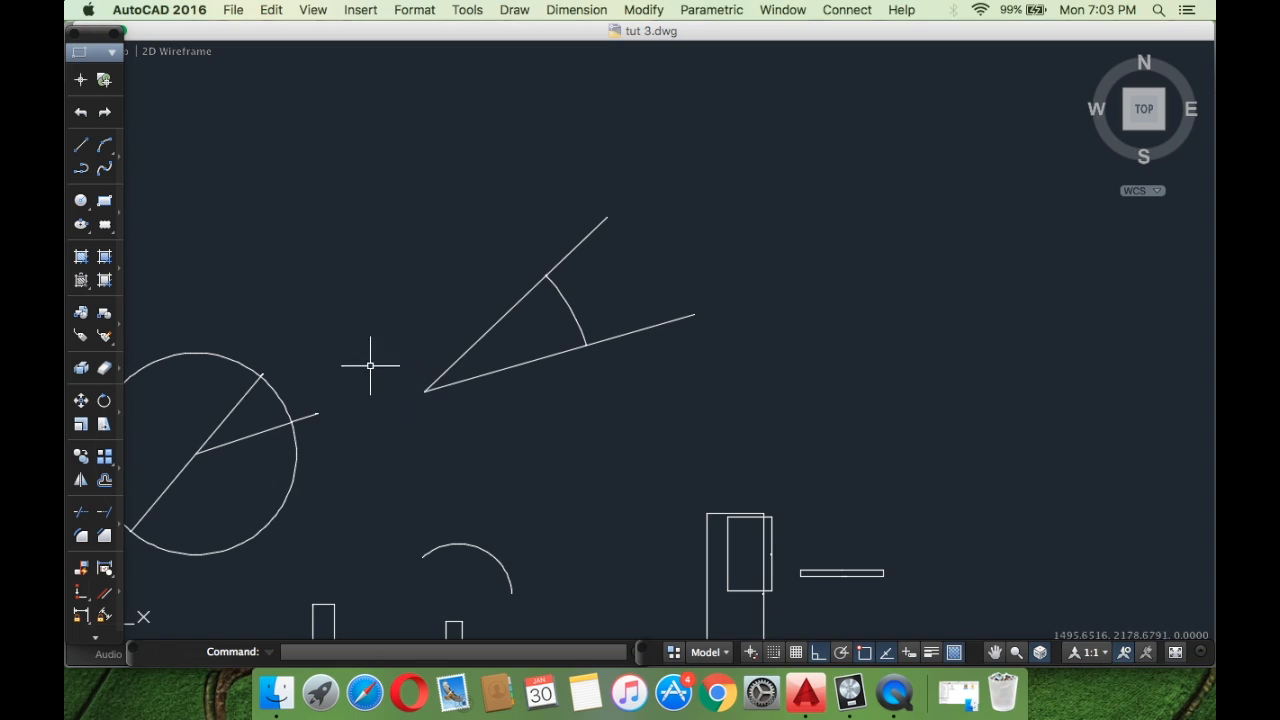
Draw a horizontal line with Ortho on from the angle figure's vertex to just beyond the thin bar's right end.
type("l")
key("Return")
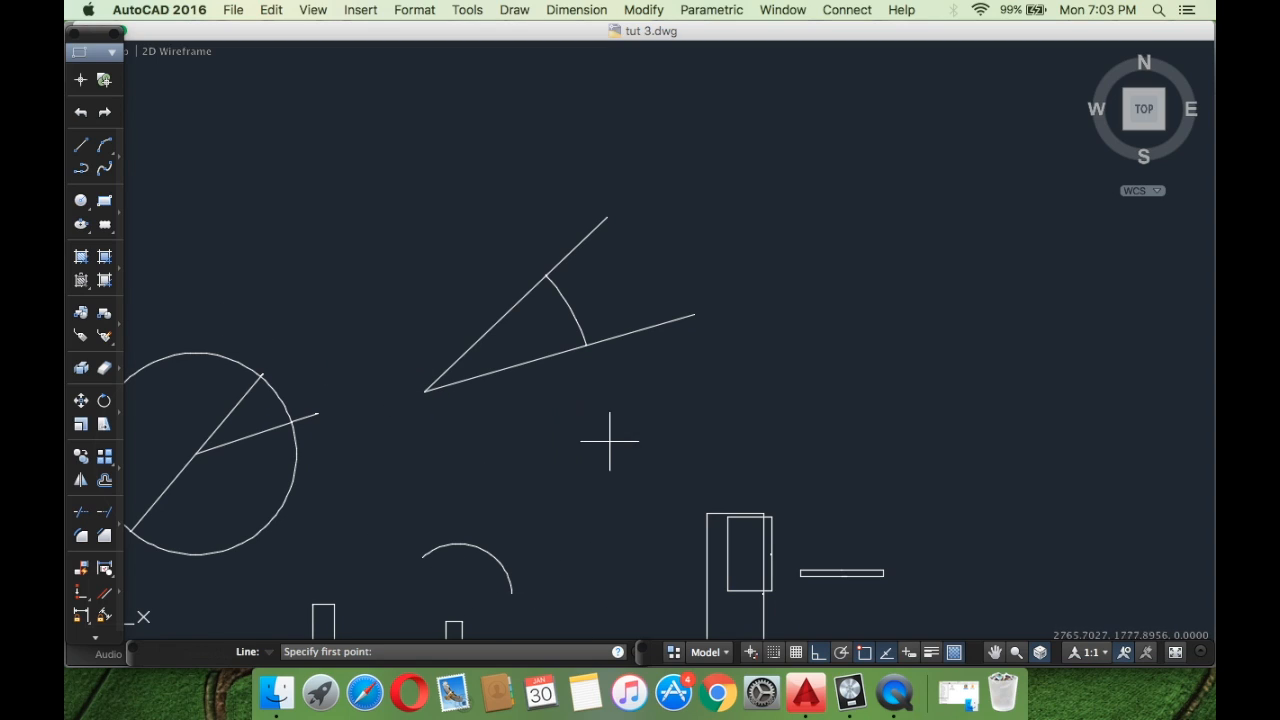
left_click(425, 391)
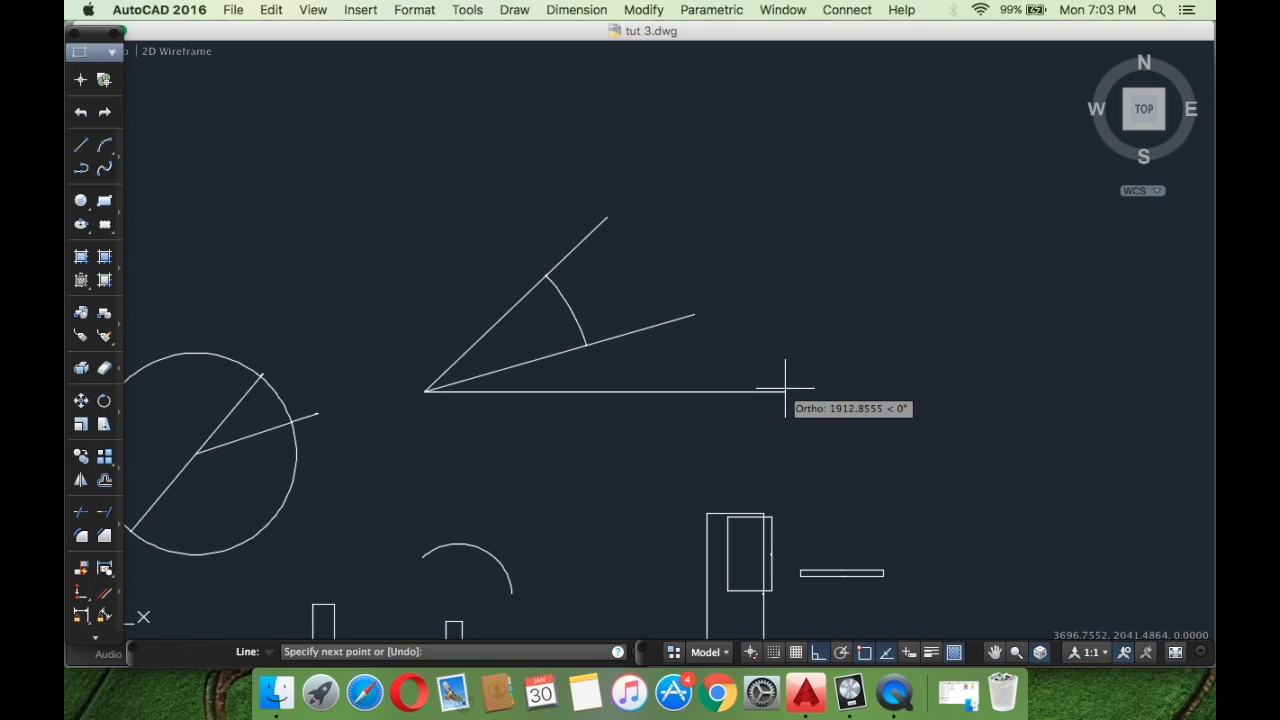
key("F8")
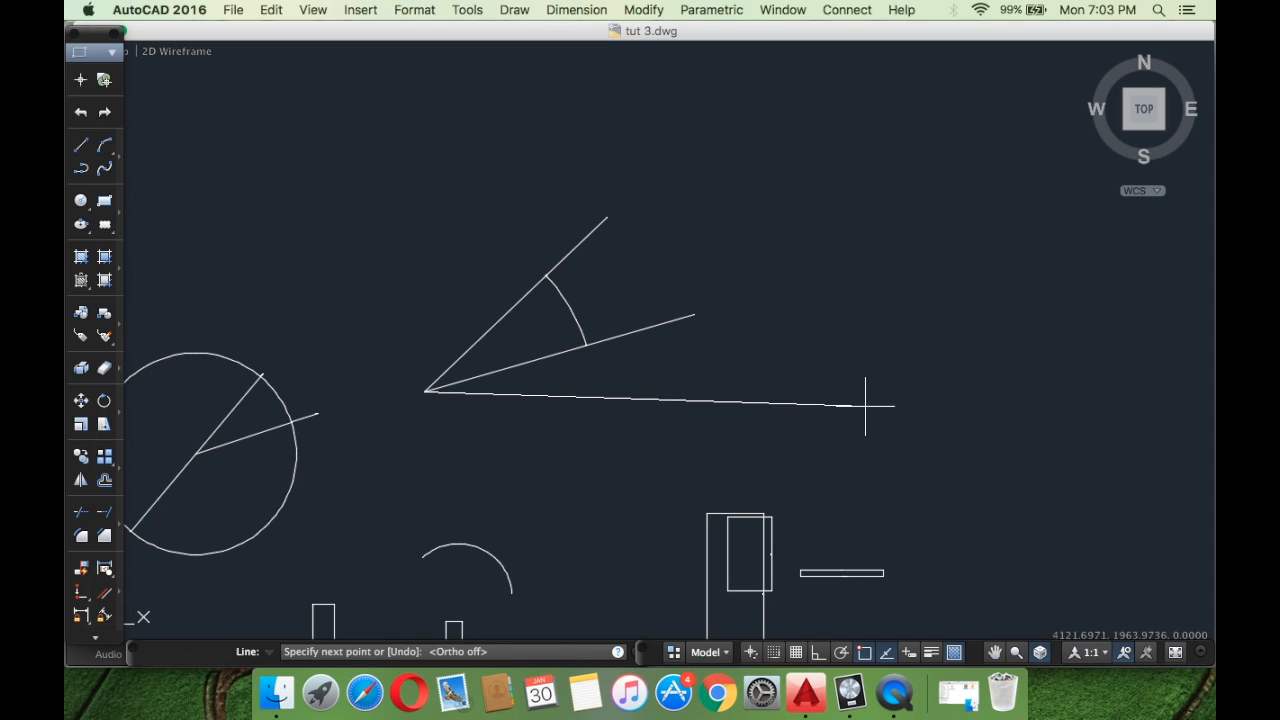
key("F8")
left_click(907, 412)
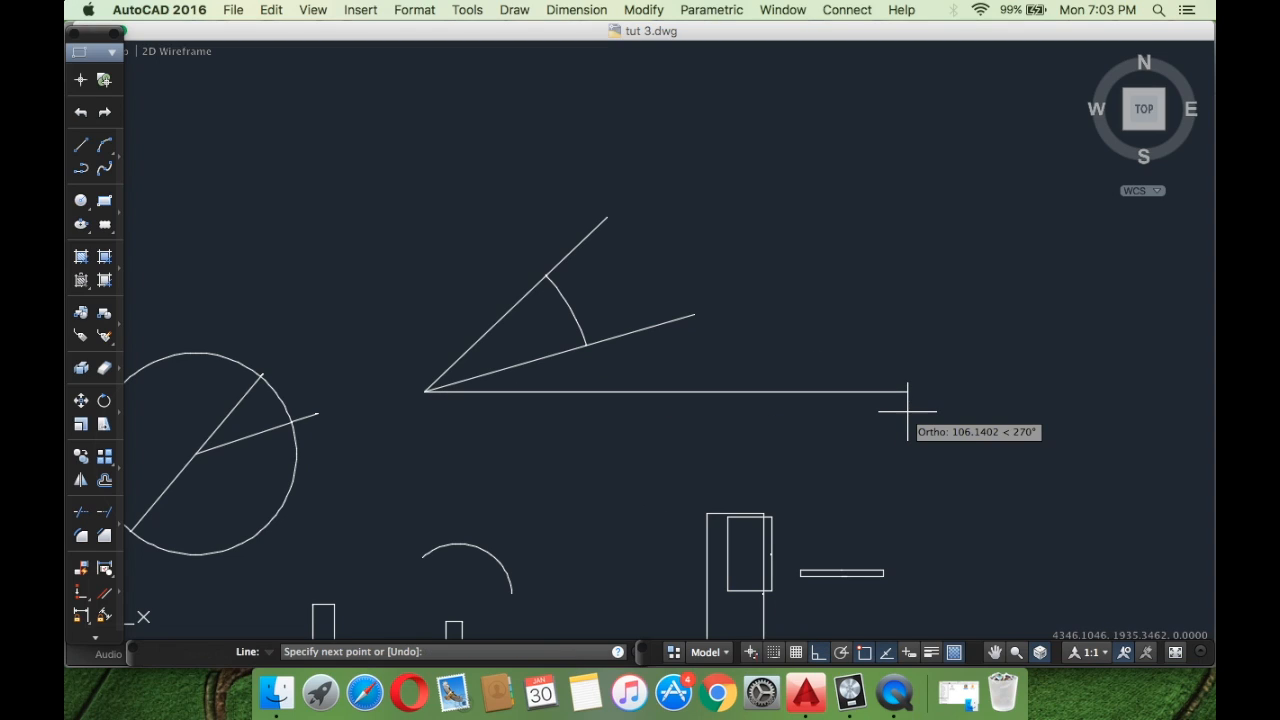
key("Return")
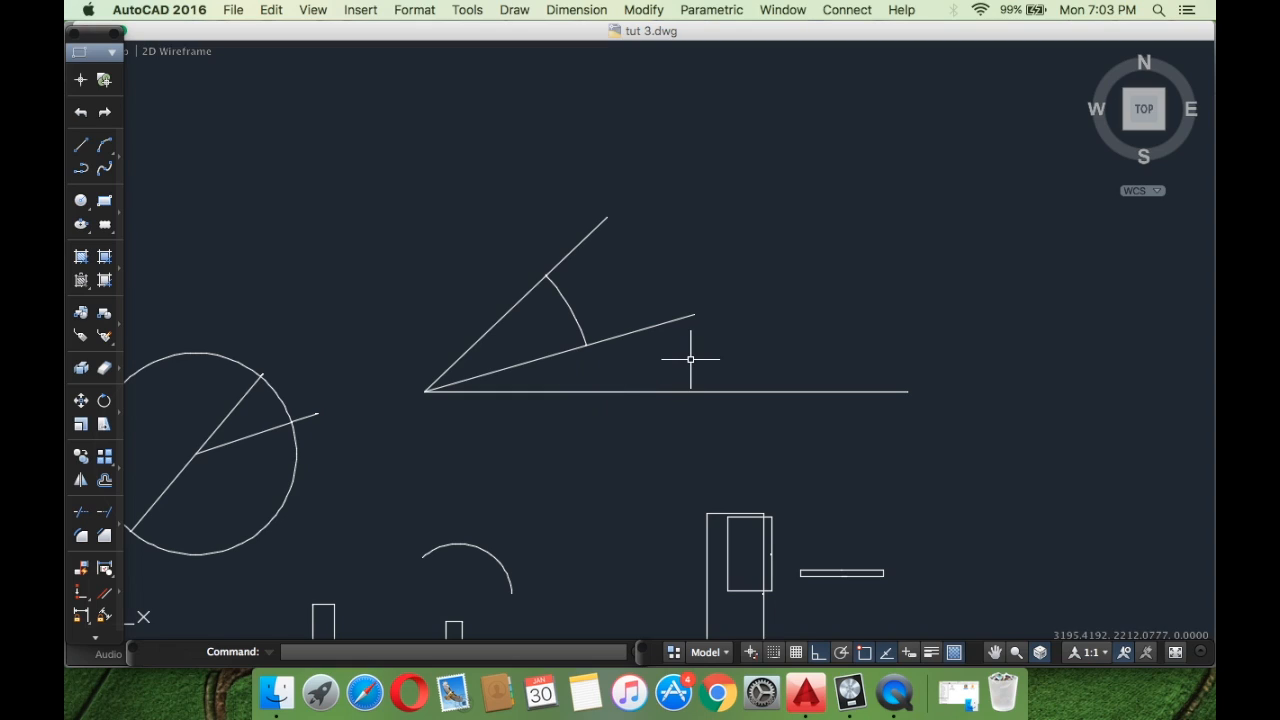
Erase the horizontal line starting at the angle figure's vertex.
left_click(786, 449)
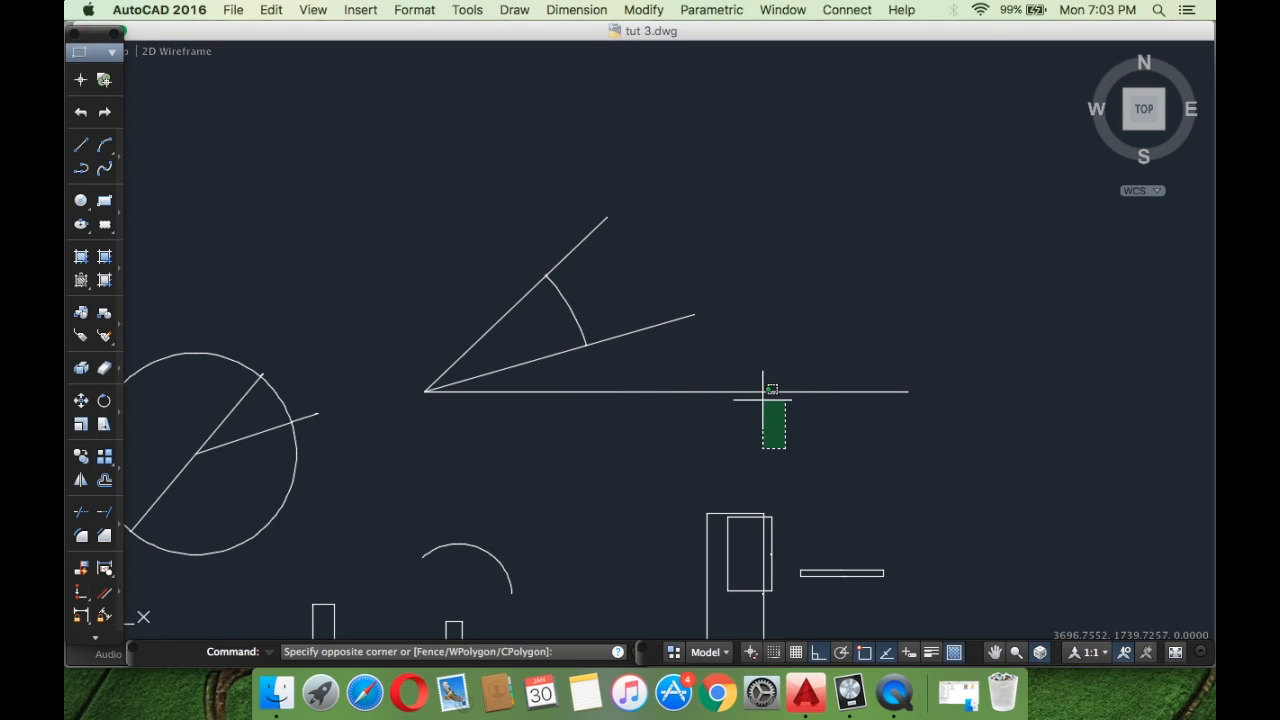
left_click(714, 352)
key("Delete")
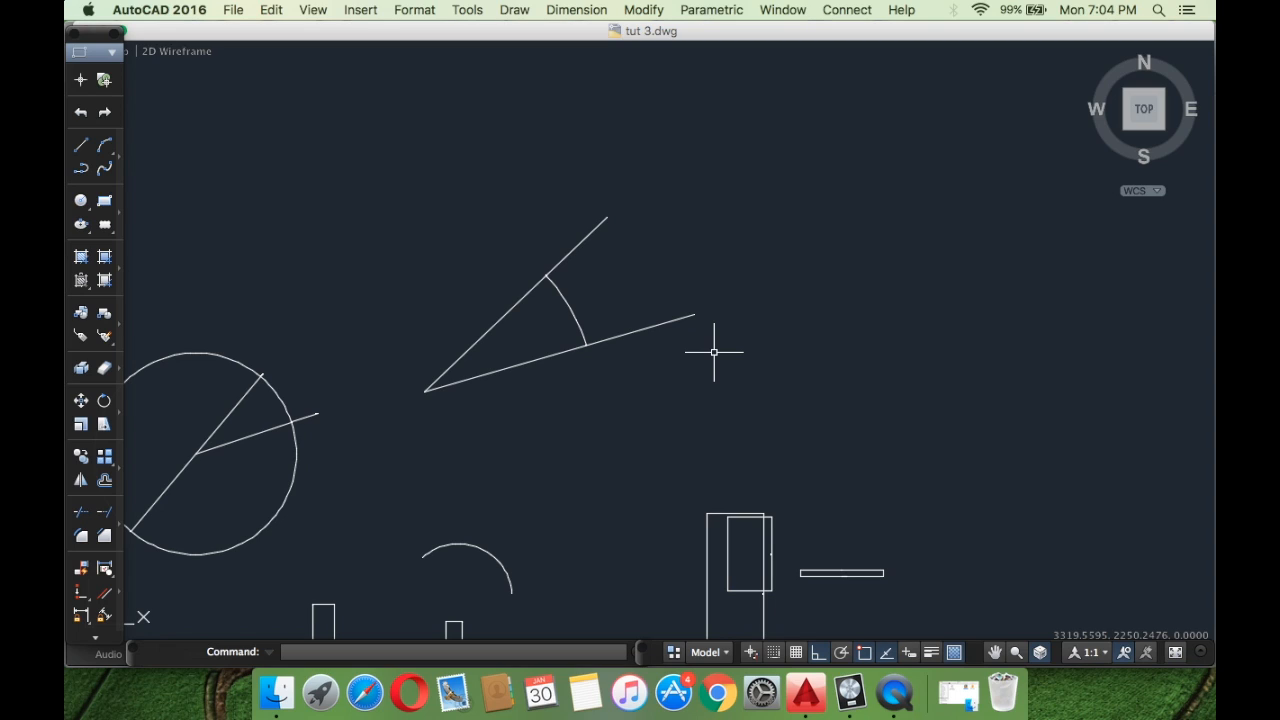
Move the whole angle figure by its vertex horizontally to the right, placing the vertex above the tall rectangle's upper-right corner.
left_click(737, 390)
left_click(516, 230)
right_click(466, 216)
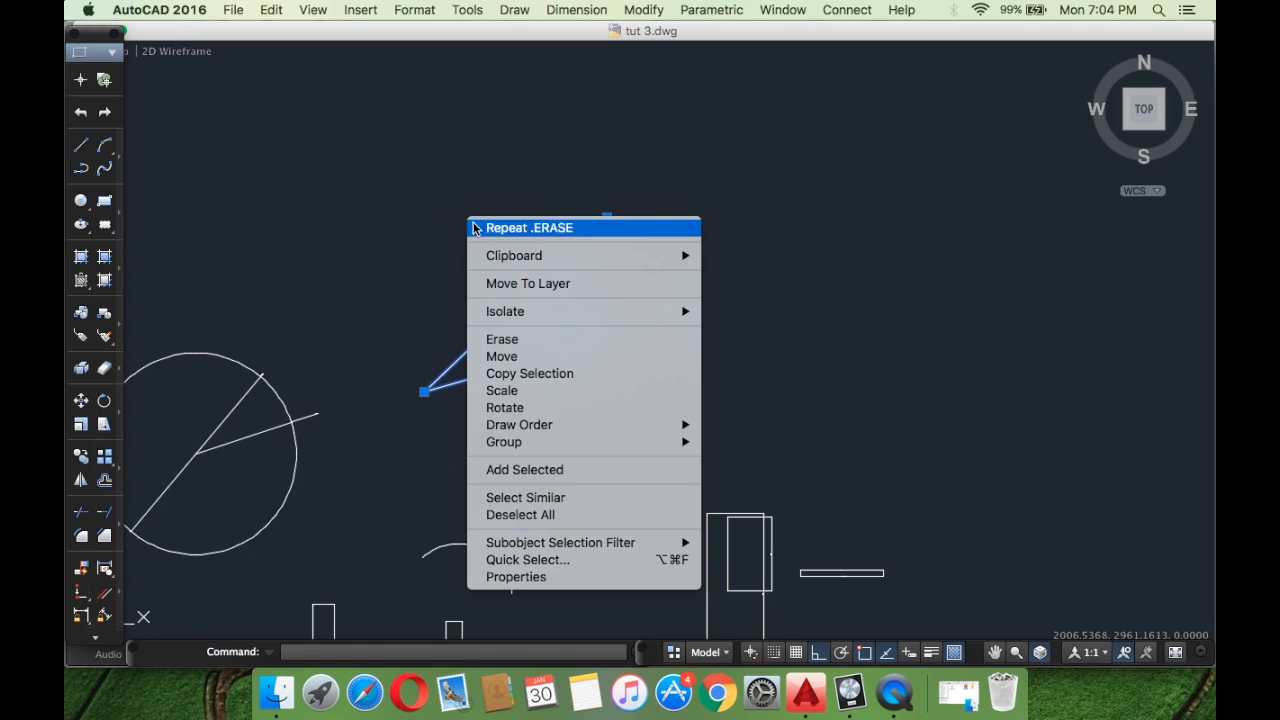
left_click(530, 357)
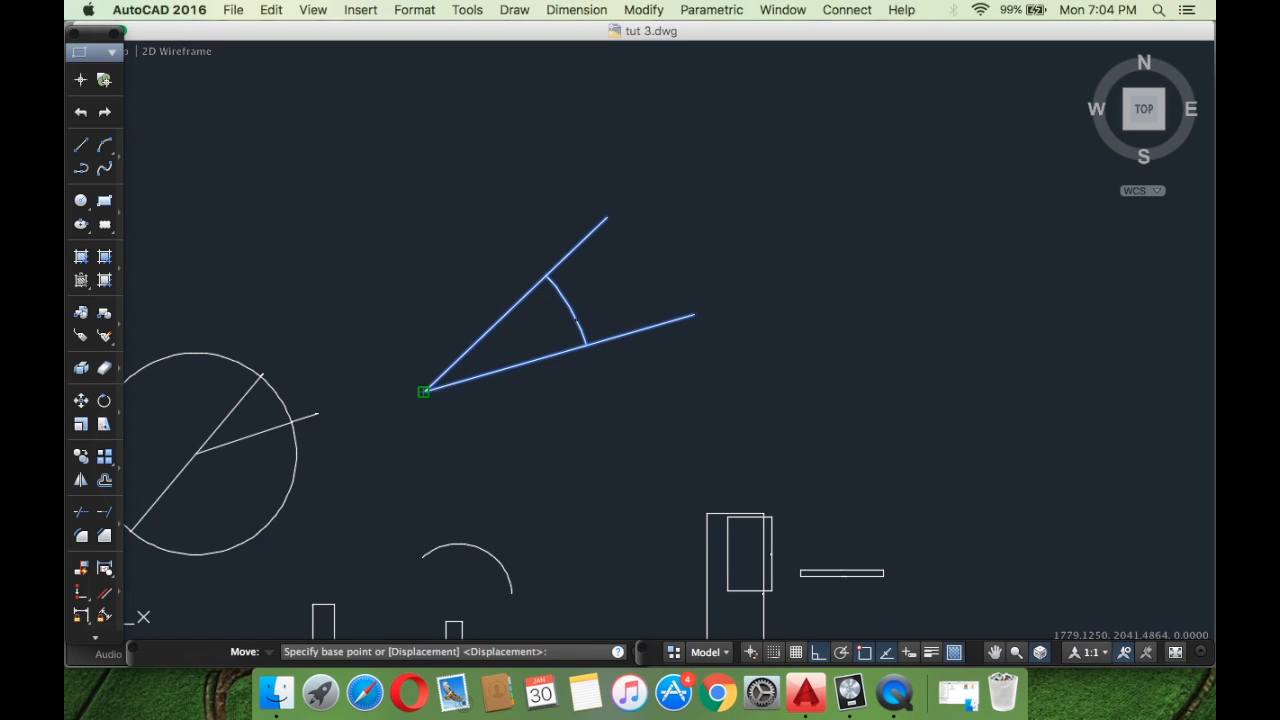
left_click(425, 390)
left_click(769, 390)
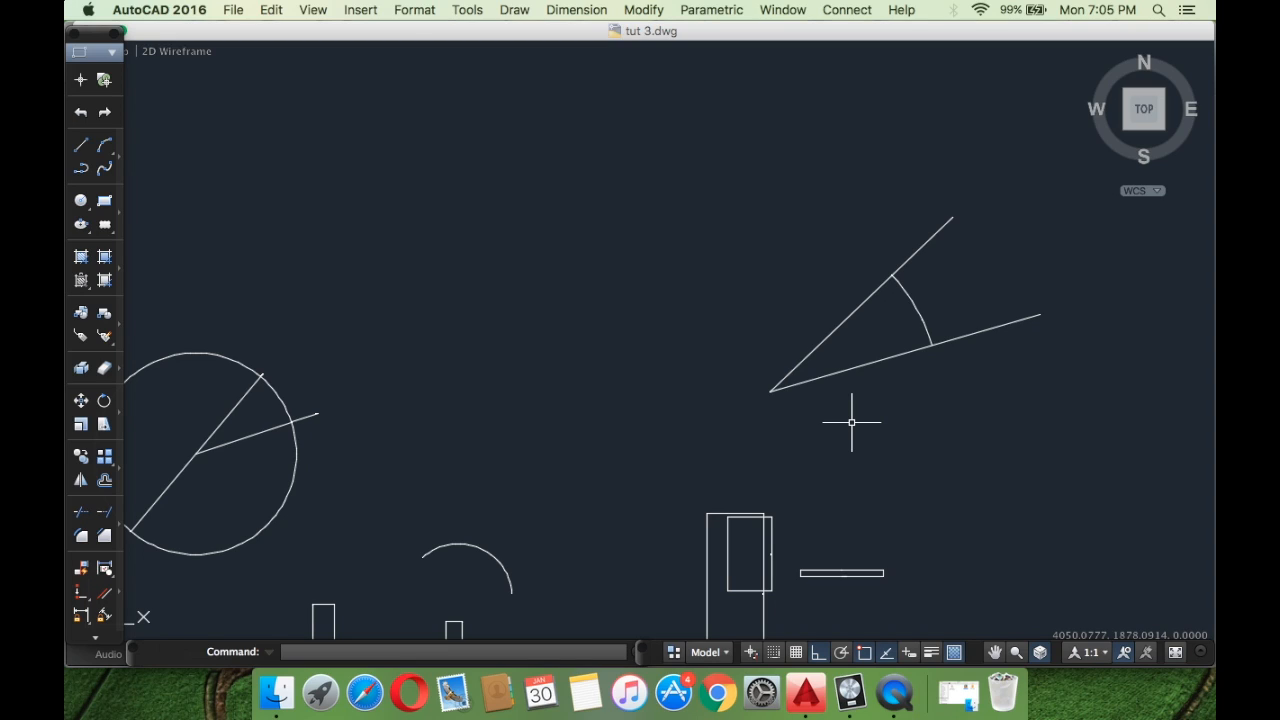
Draw a line with Ortho off from the angle figure's vertex toward the large circle, and undo it.
left_click(81, 280)
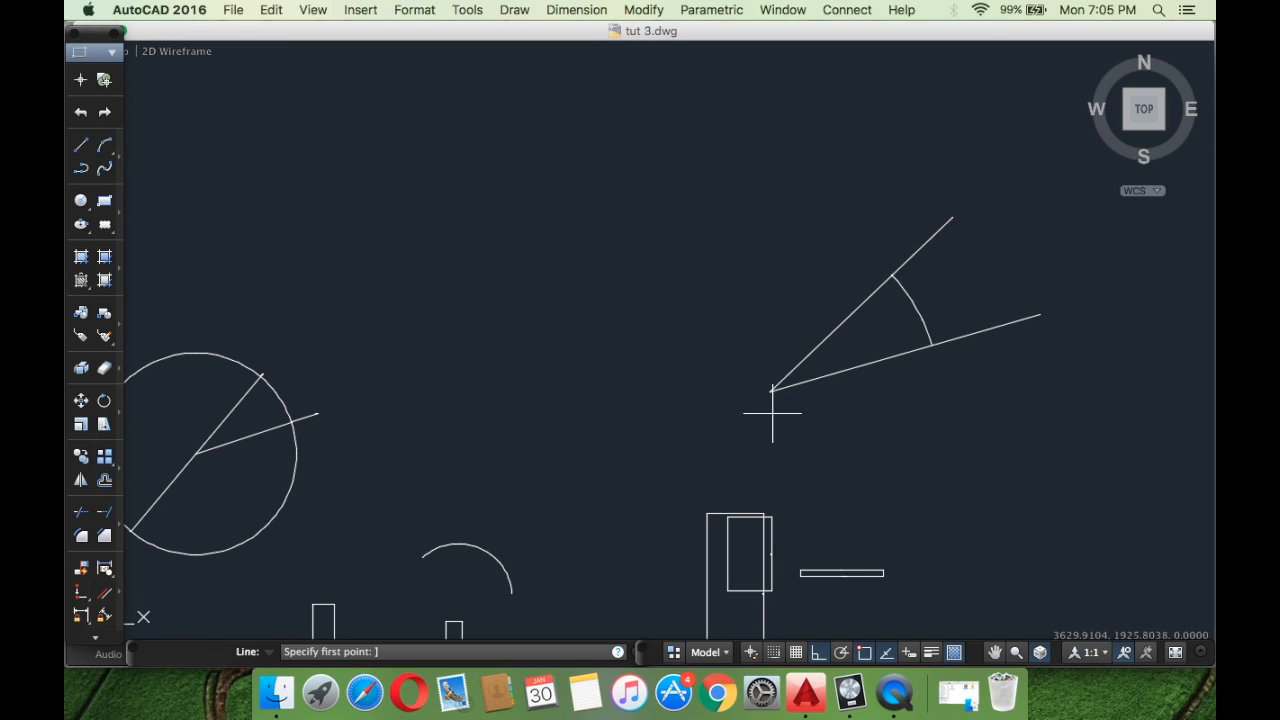
key("F8")
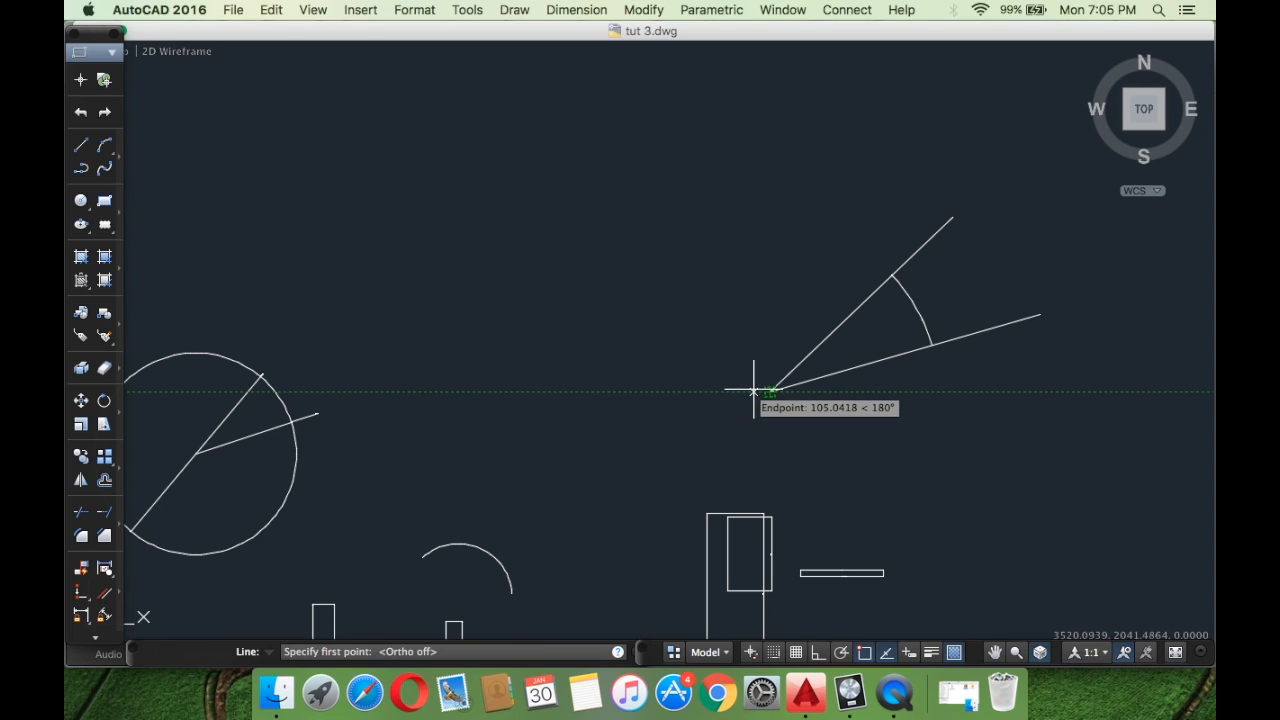
left_click(770, 391)
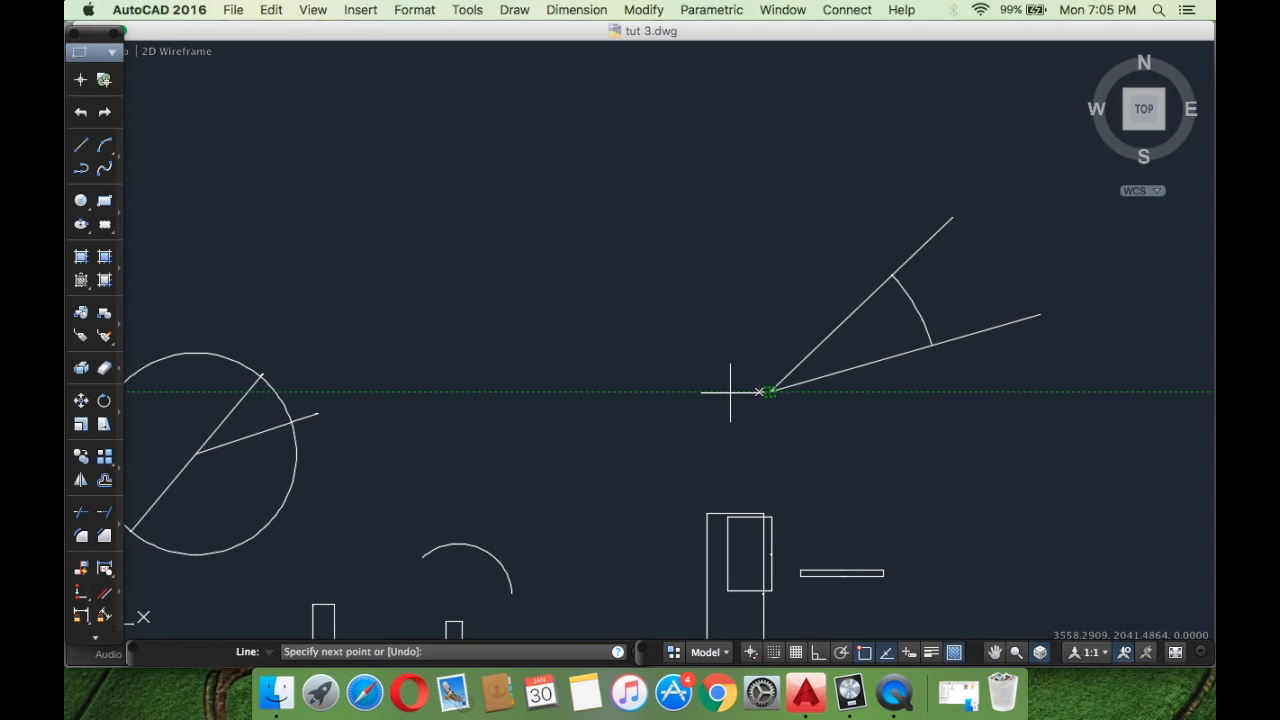
left_click(503, 381)
key("Return")
key("super+z")
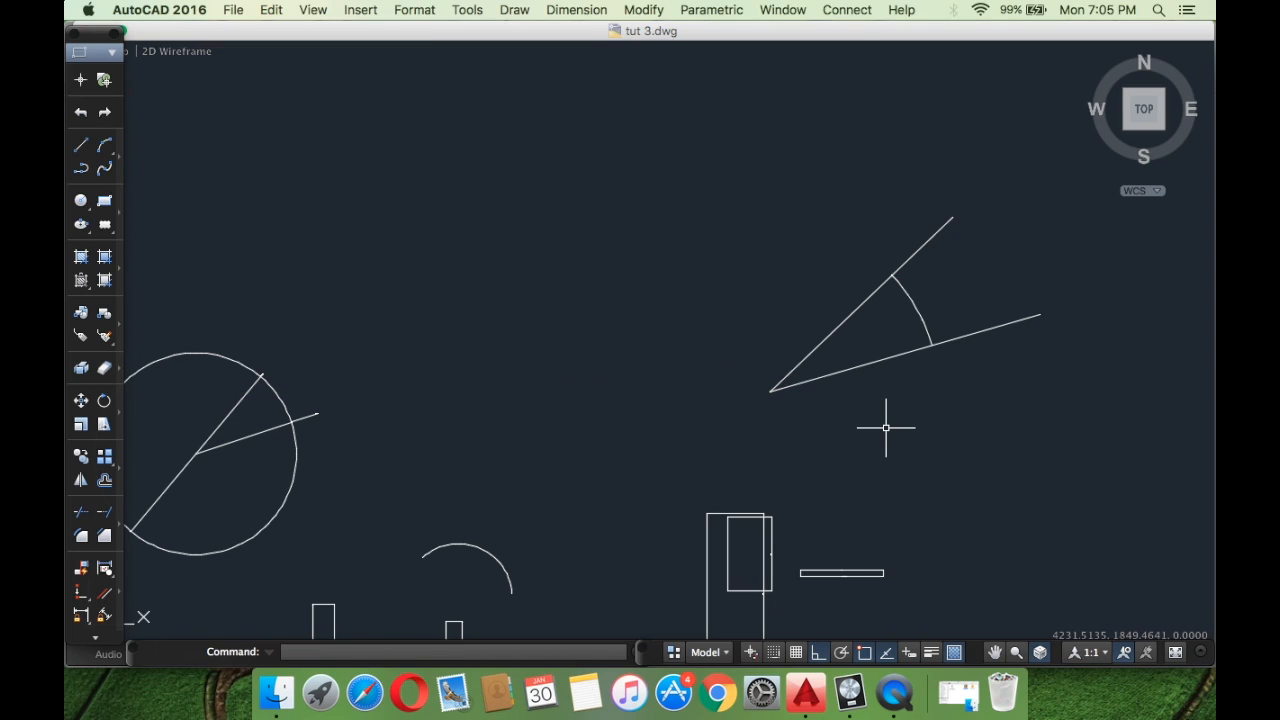
Draw two lines from the angle figure's vertex, one horizontal to the left and one sloping up to the left.
type("l")
key("Return")
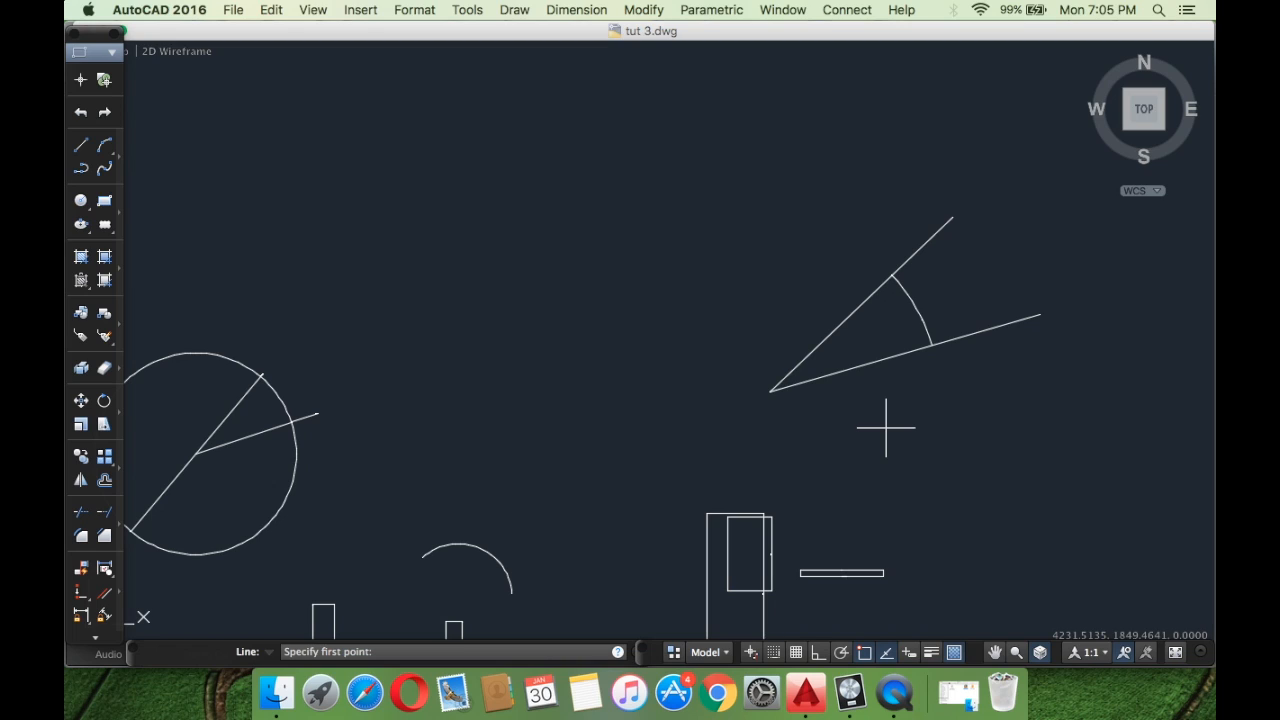
left_click(770, 391)
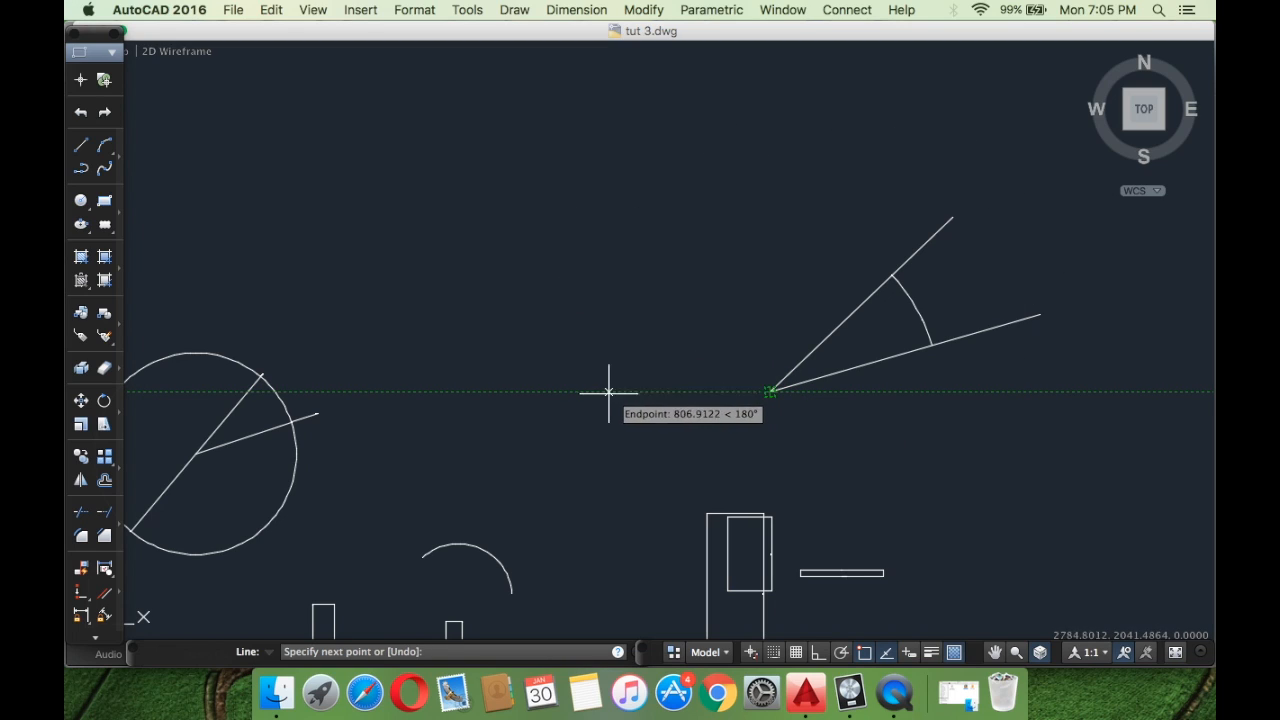
left_click(525, 391)
key("Return")
key("Return")
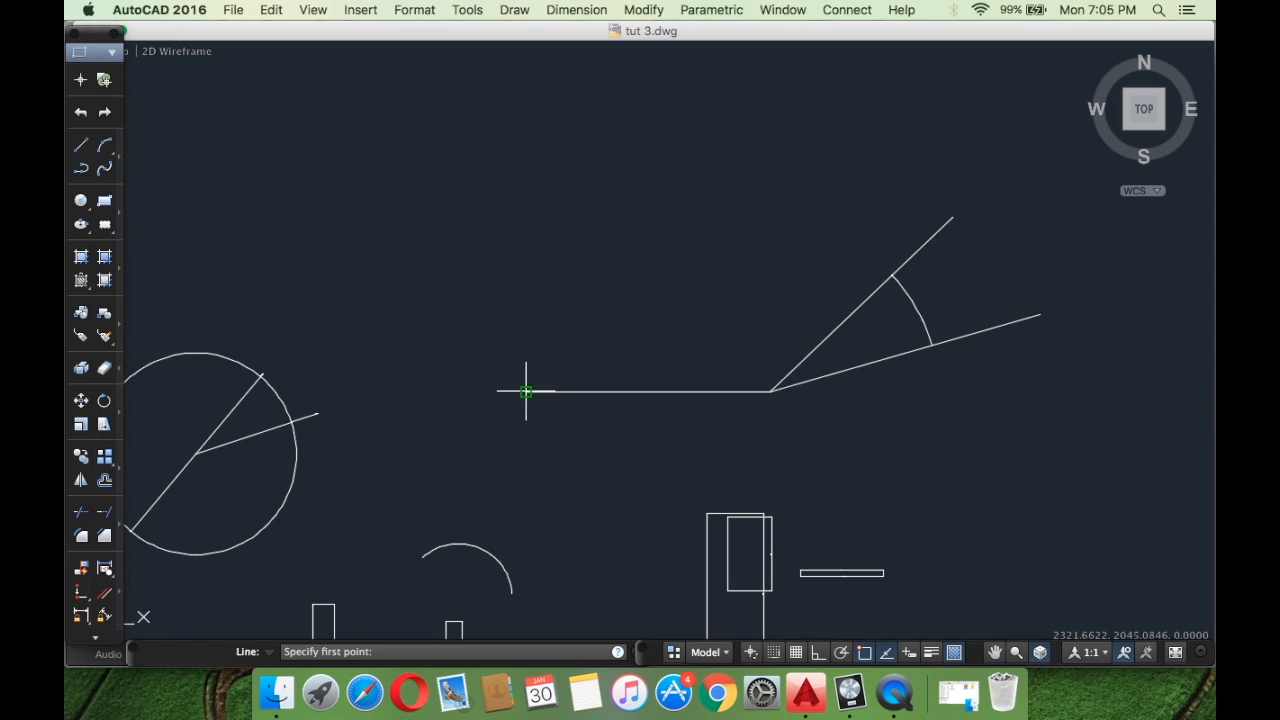
left_click(770, 391)
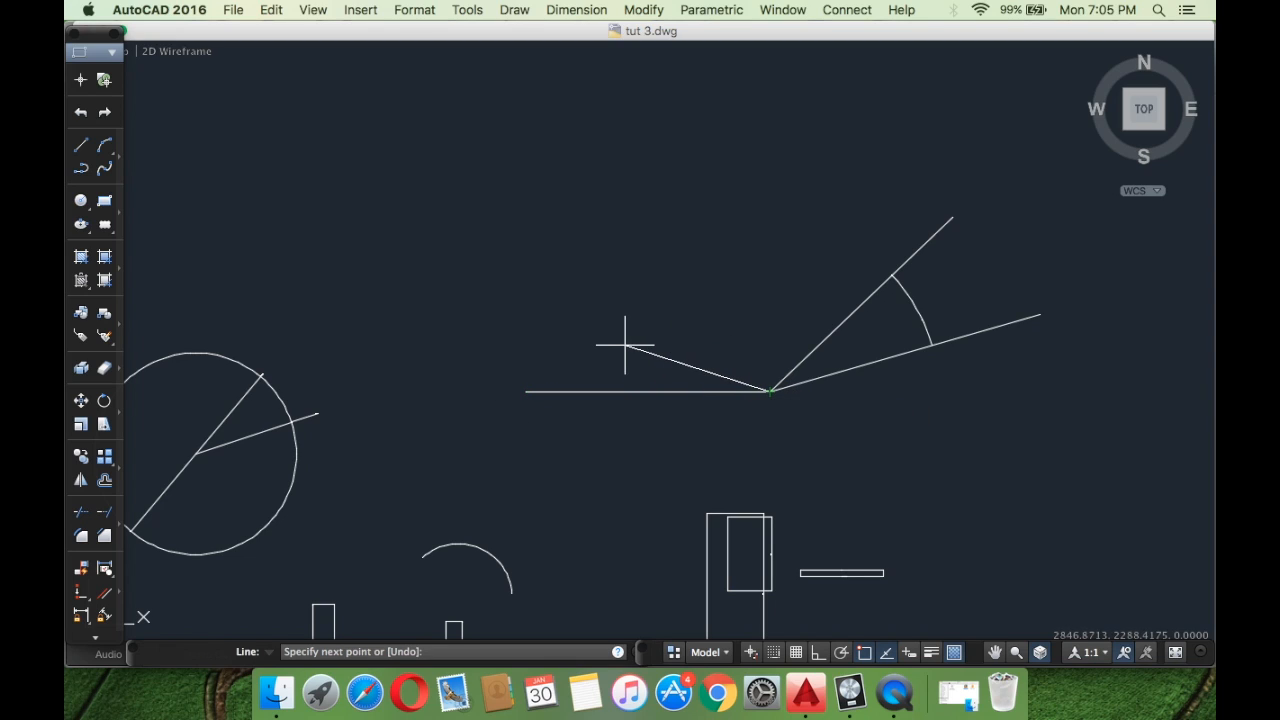
left_click(535, 289)
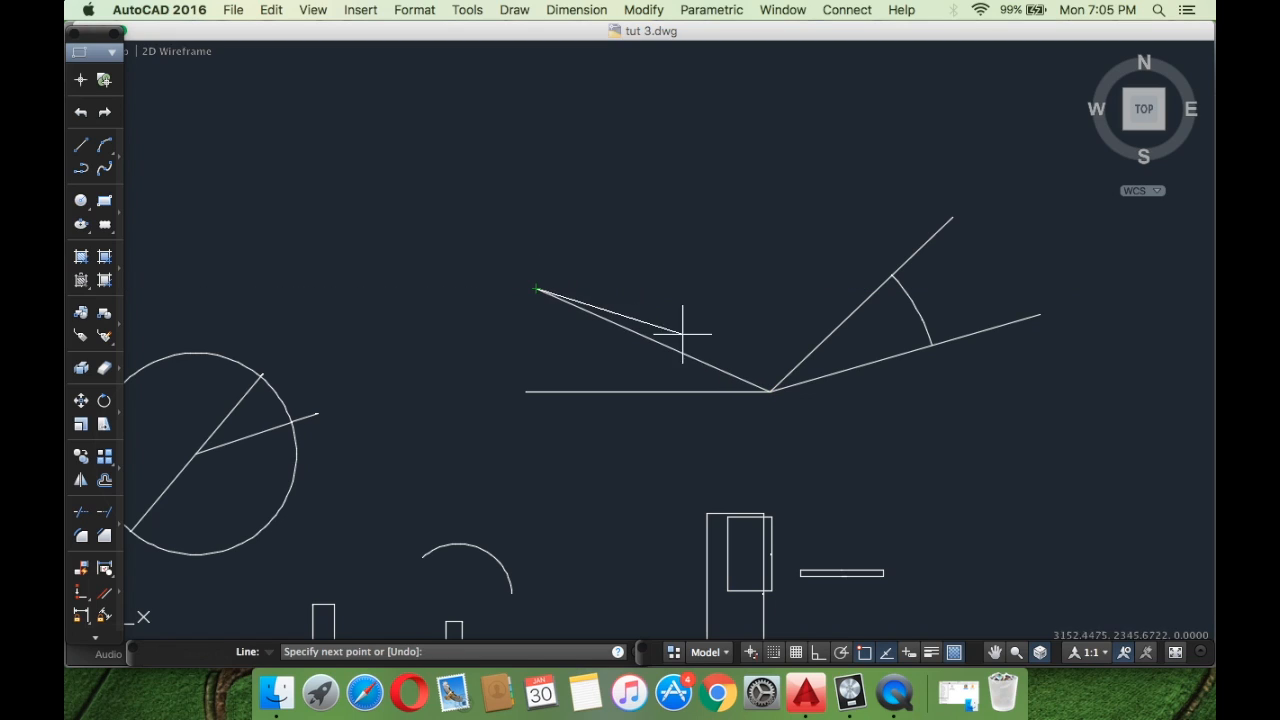
key("Return")
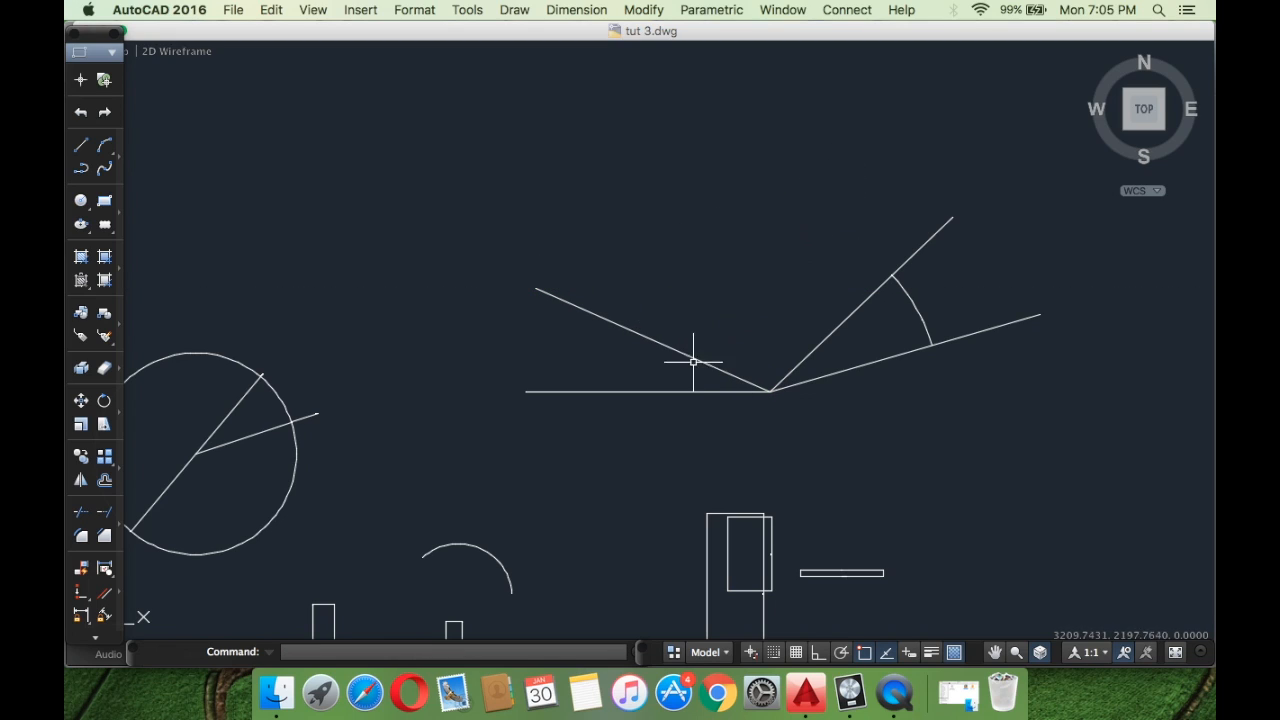
Erase the horizontal and sloping lines to the left of the angle figure's vertex.
left_click(686, 409)
left_click(651, 280)
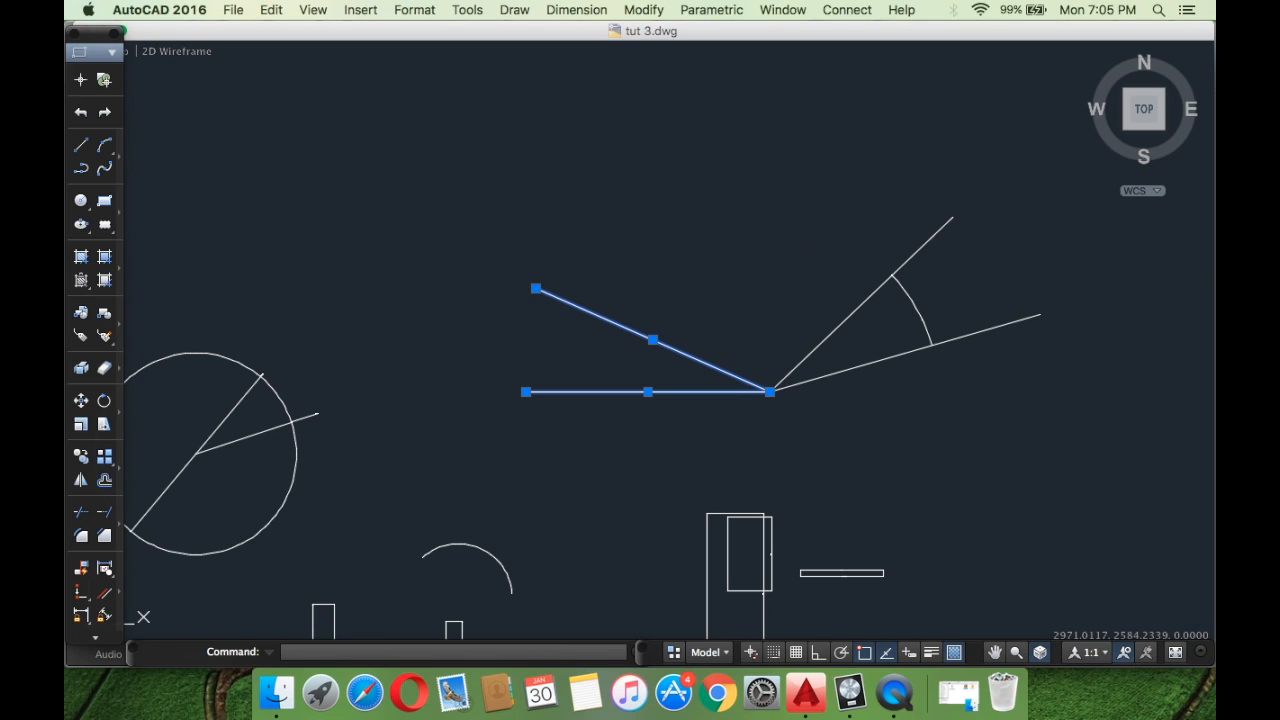
key("Delete")
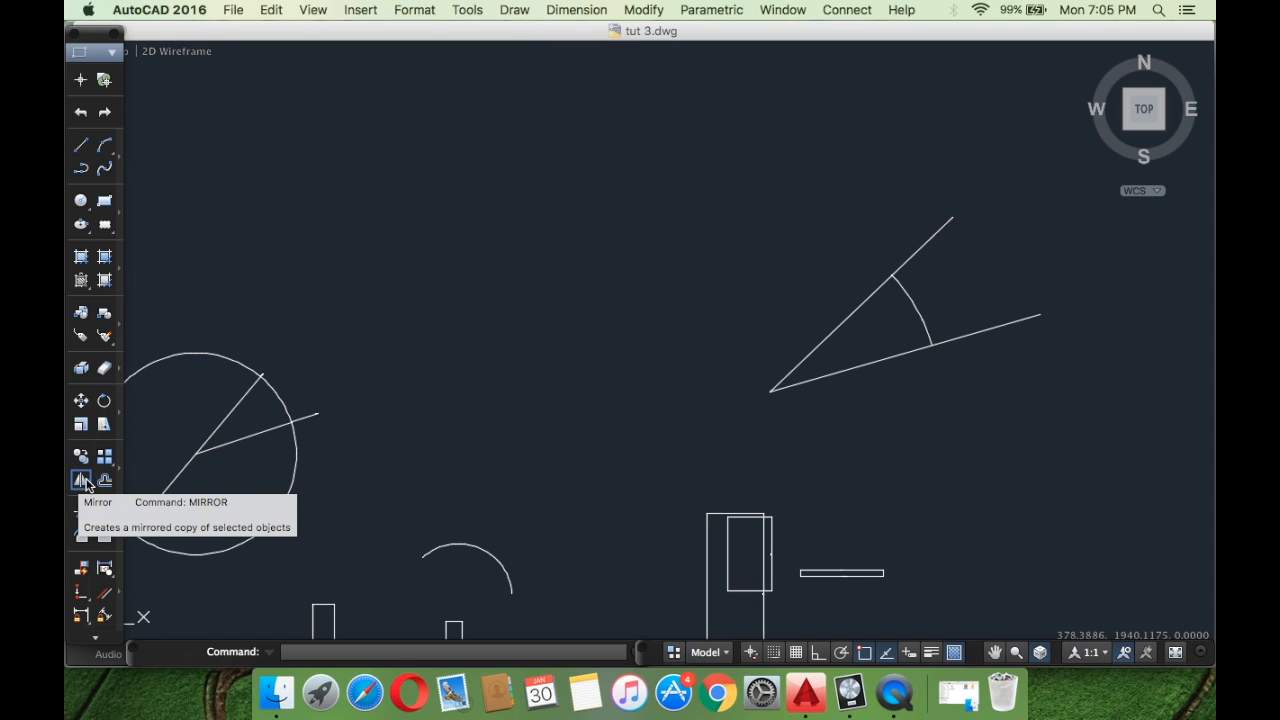
left_click(1024, 418)
left_click(589, 167)
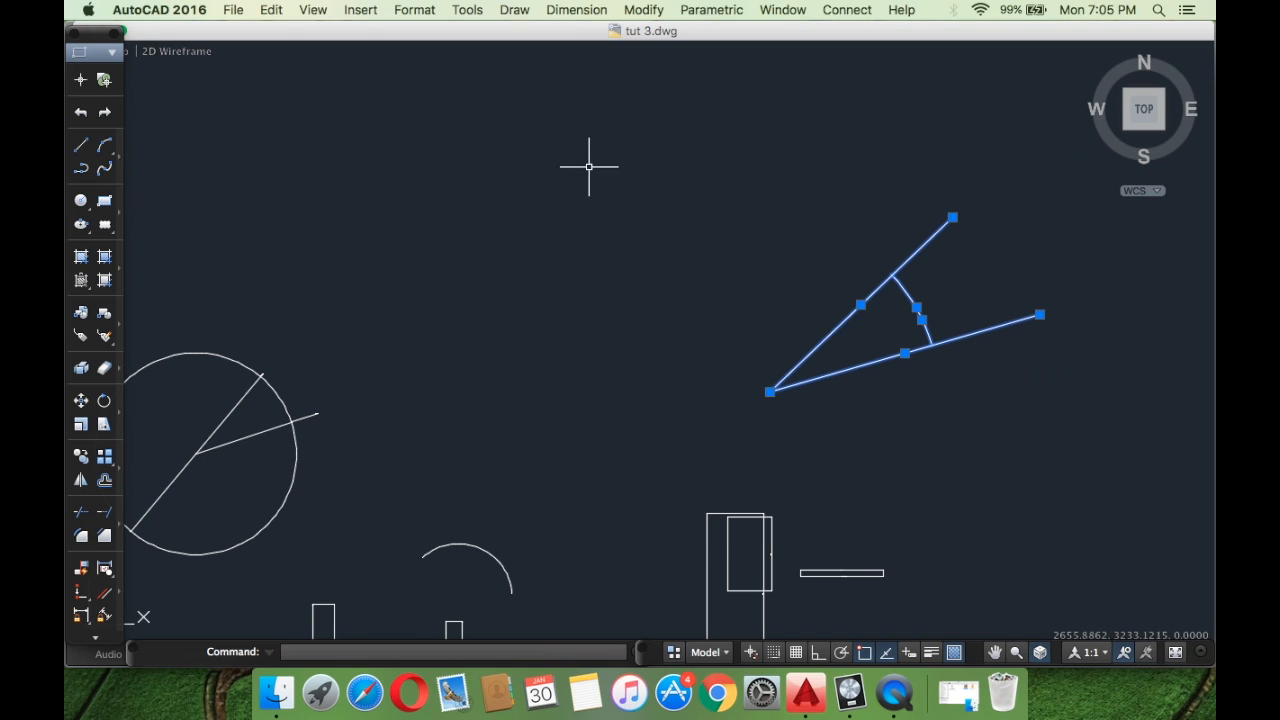
right_click(589, 167)
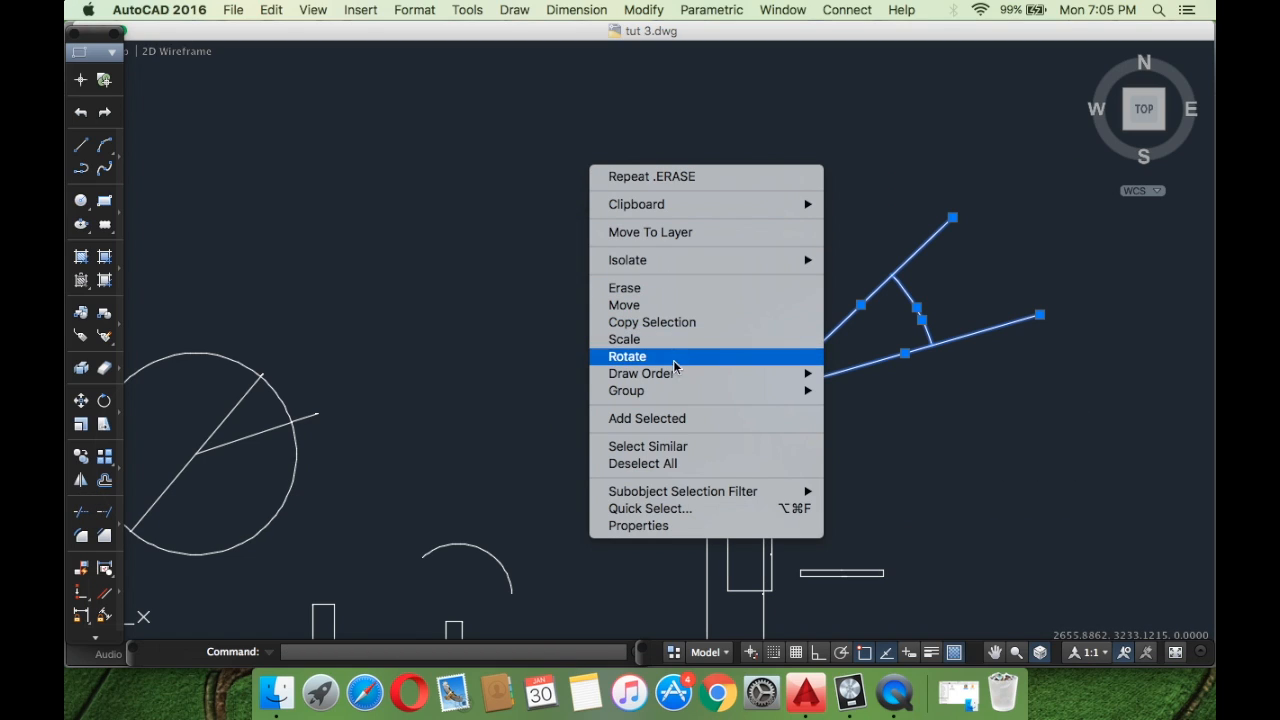
mouse_move(678, 380)
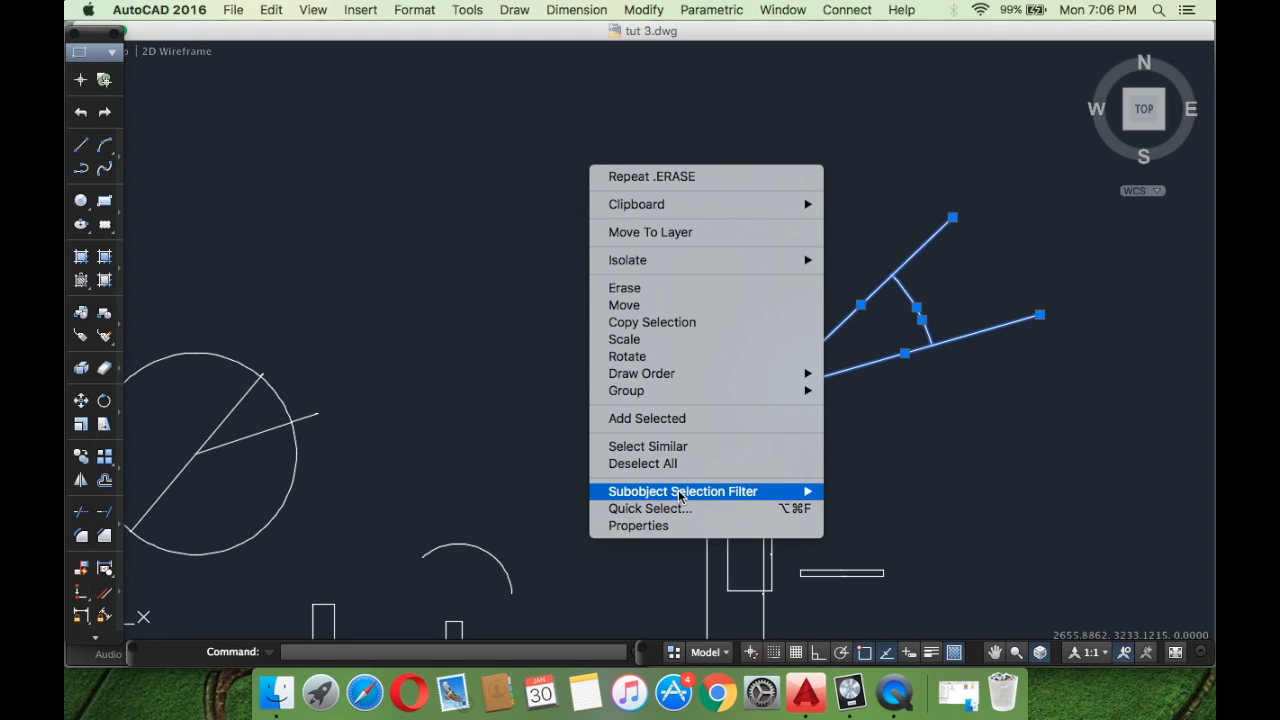
mouse_move(698, 270)
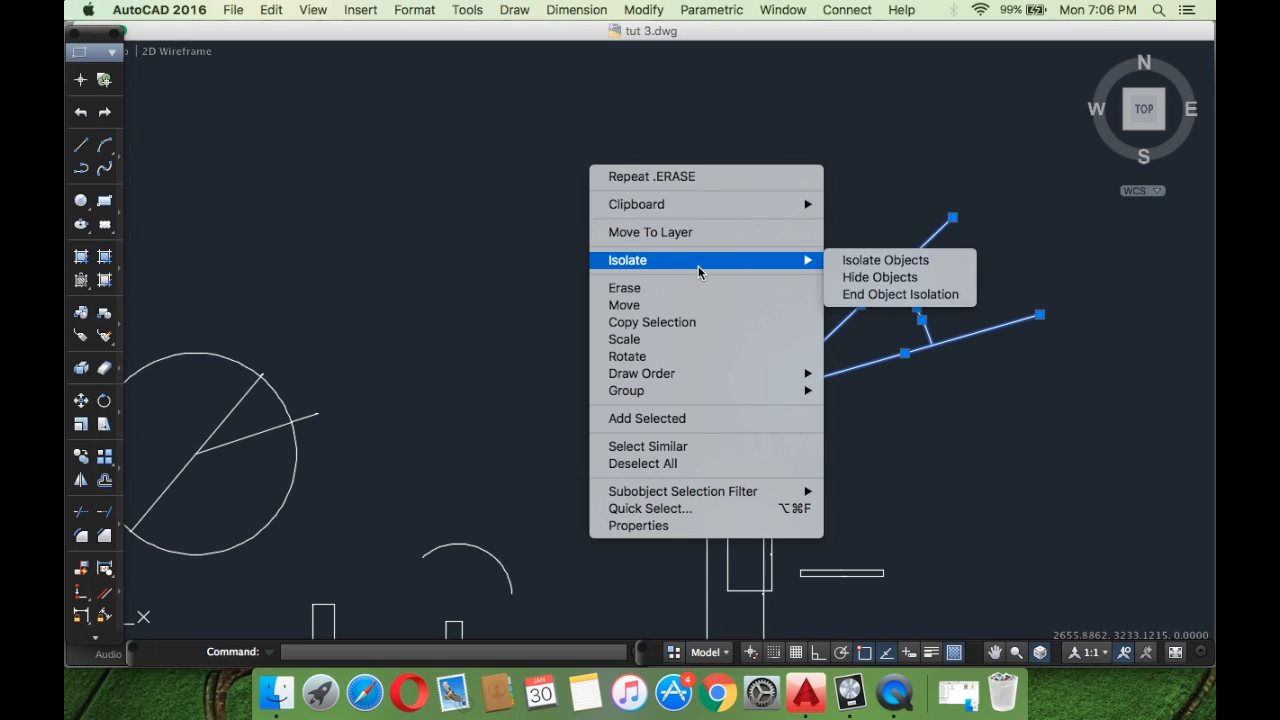
left_click(877, 134)
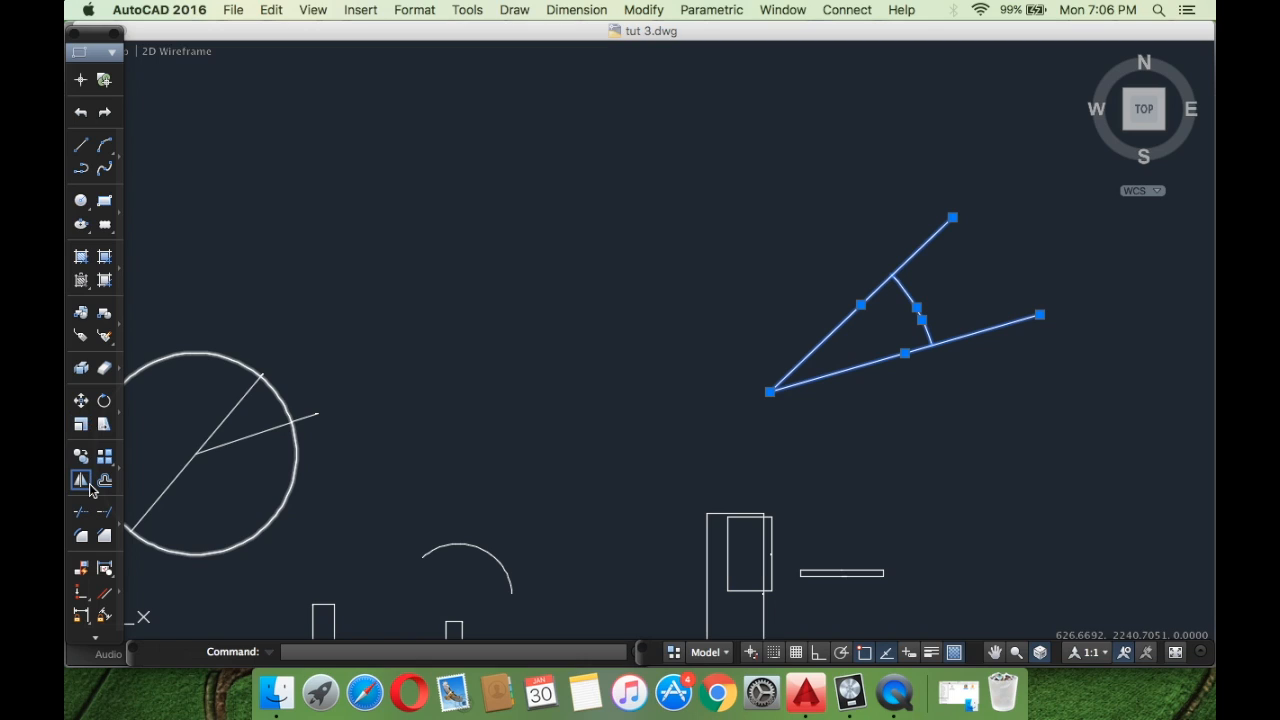
left_click(470, 9)
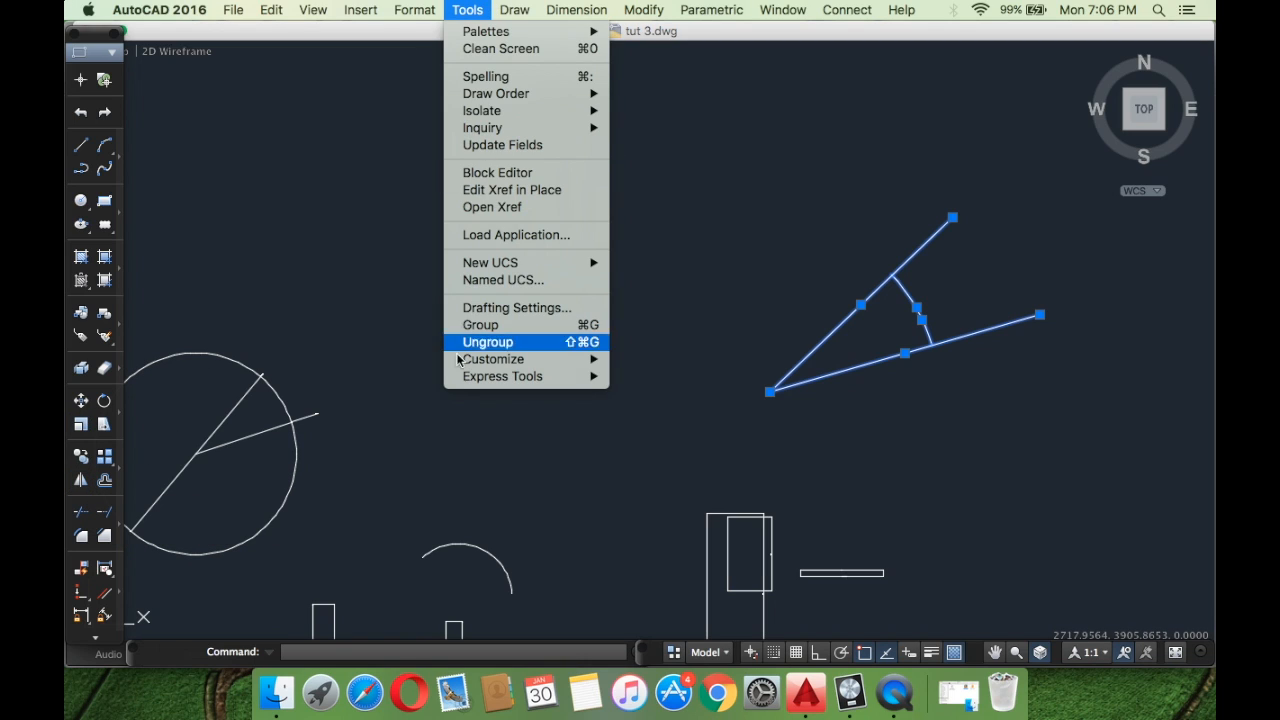
left_click(466, 9)
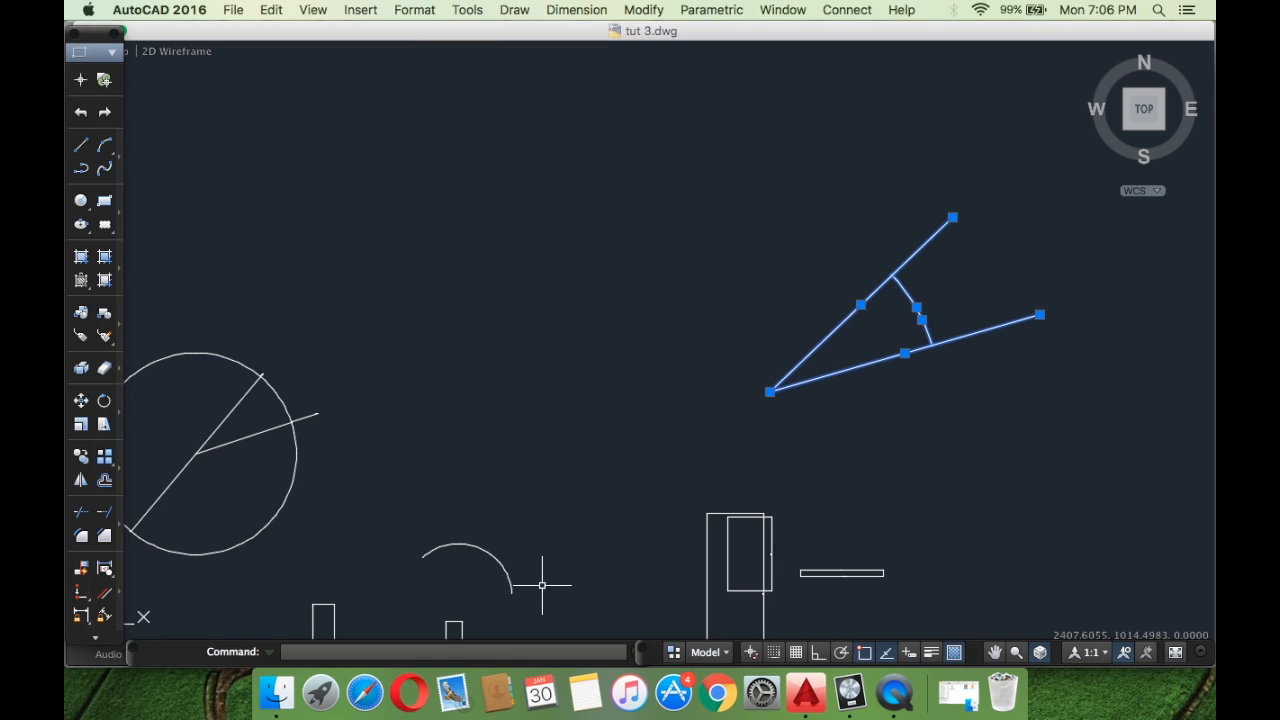
type("mirror")
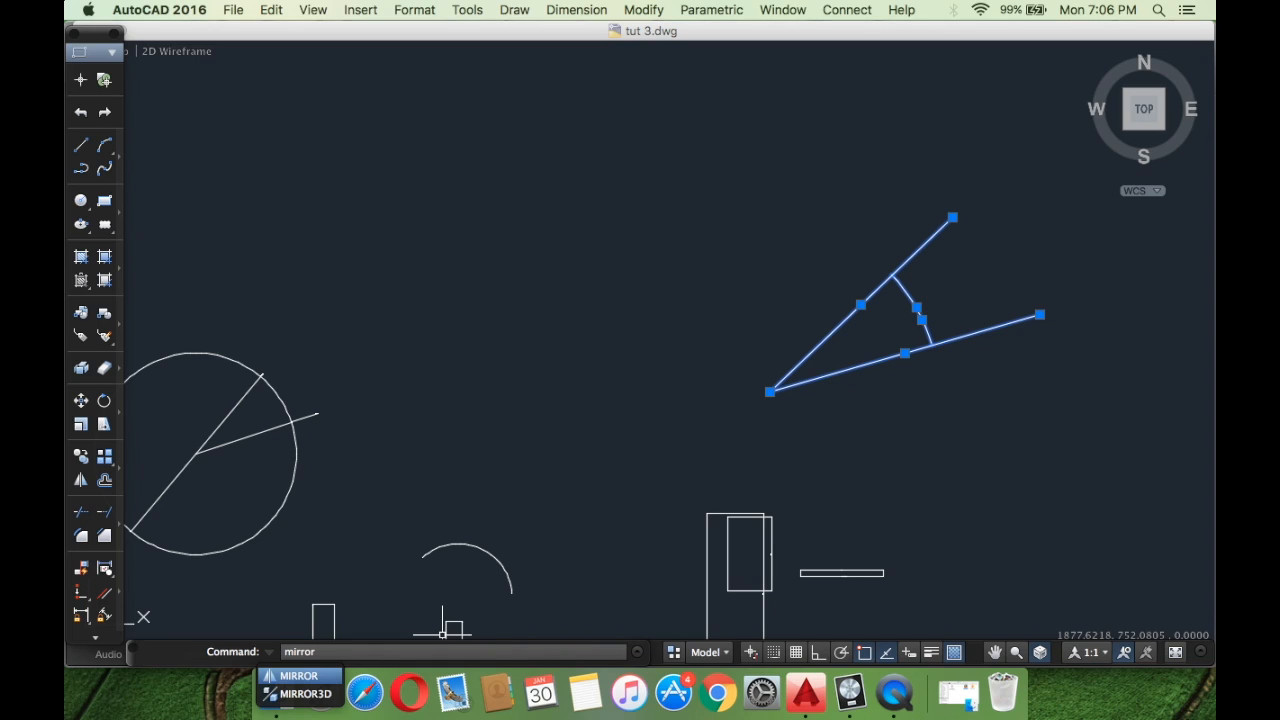
key("Return")
key("Escape")
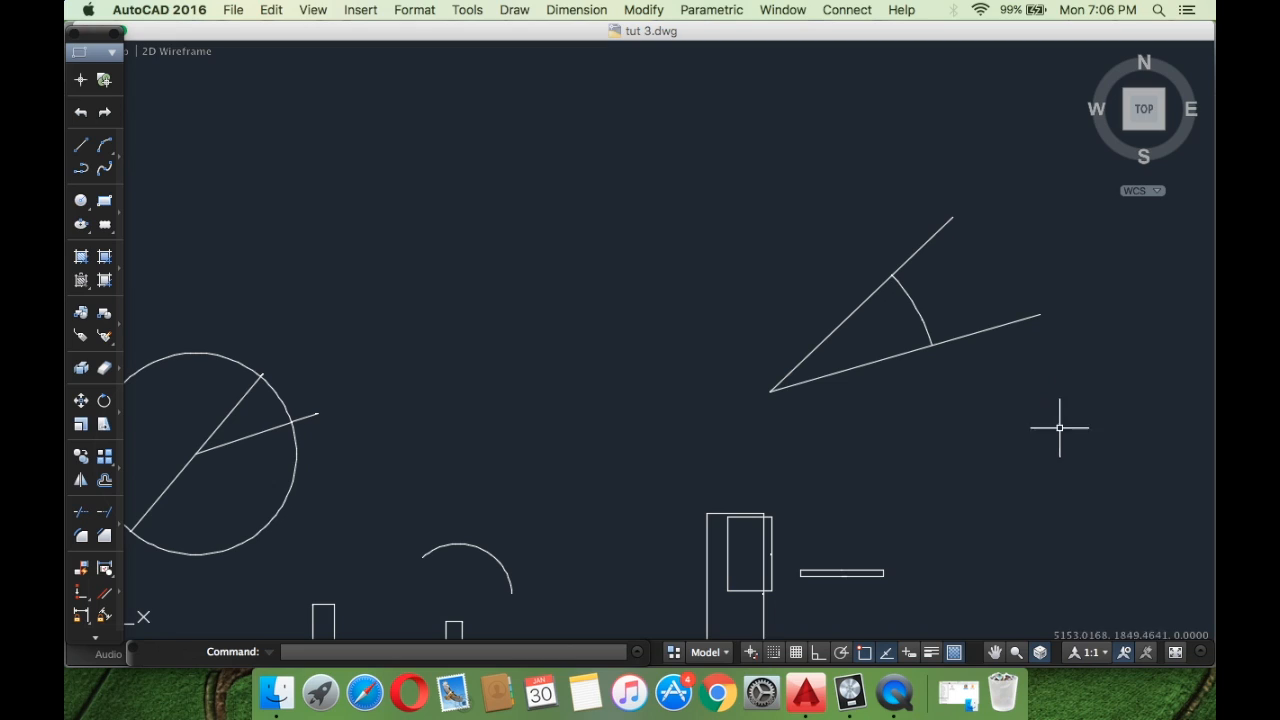
left_click(1075, 455)
left_click(692, 178)
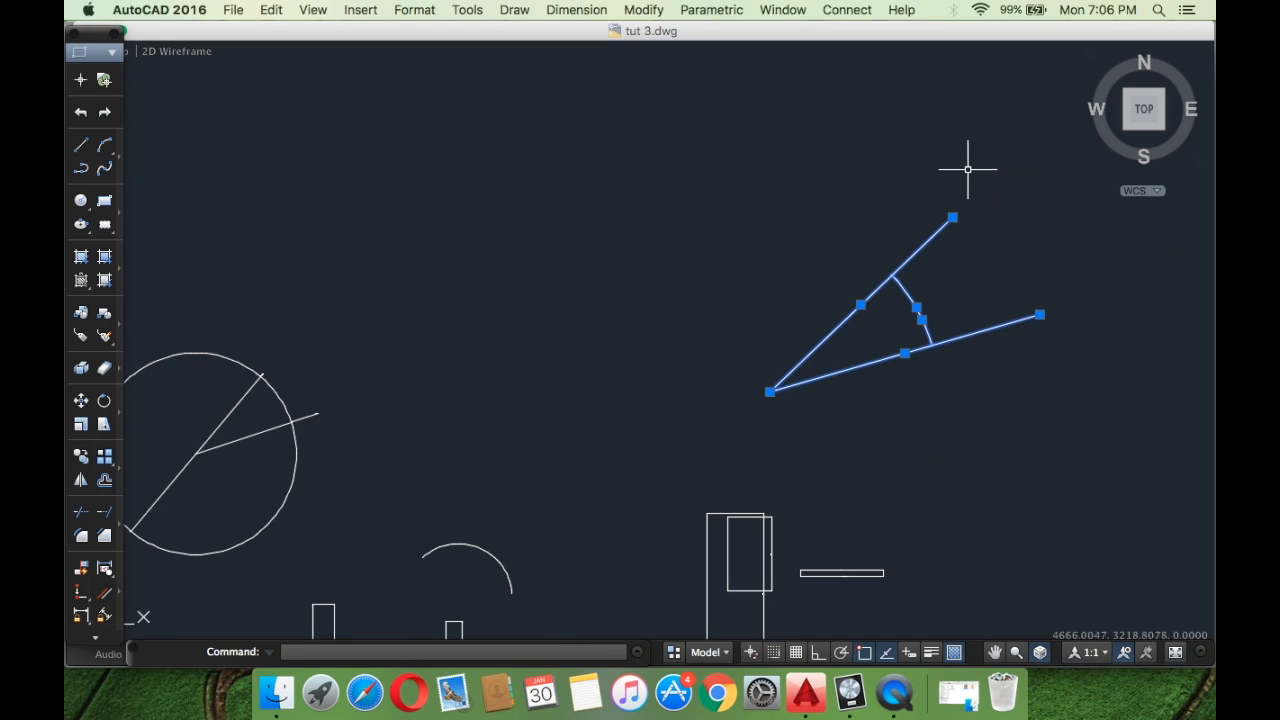
key("Escape")
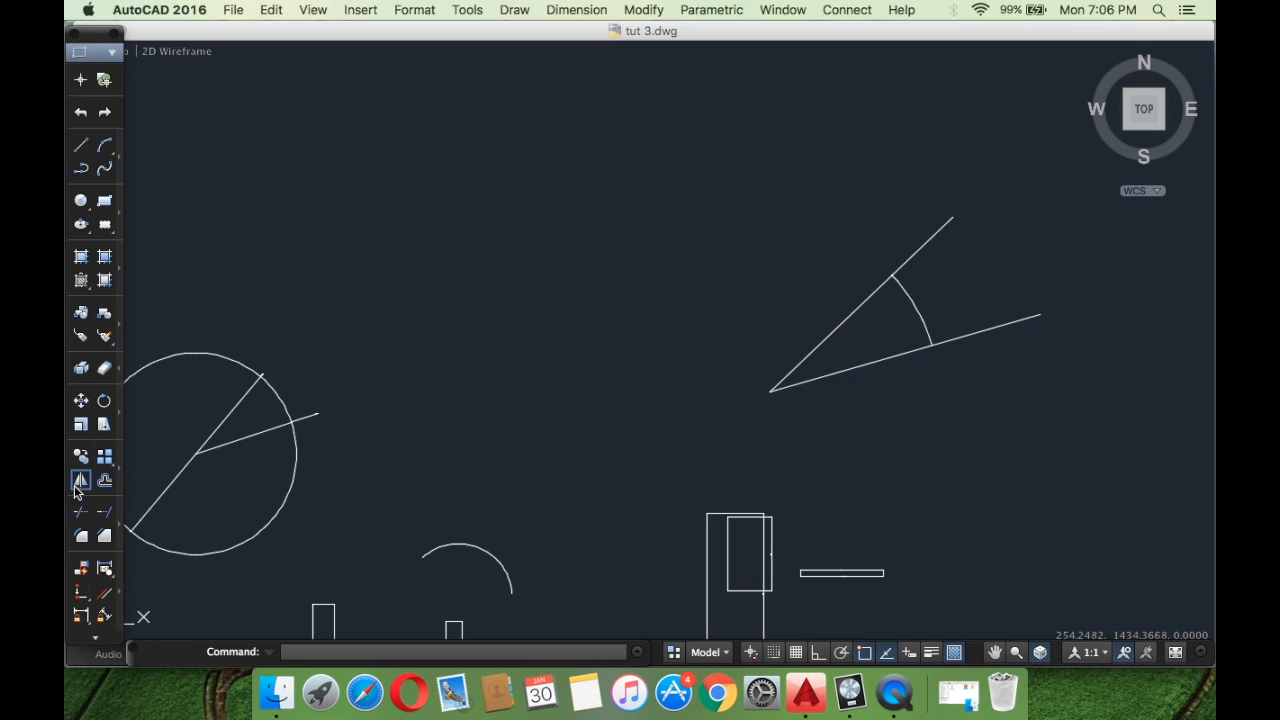
Mirror the whole angle figure across a vertical line through its vertex, choosing Yes to erase the source objects.
left_click(80, 481)
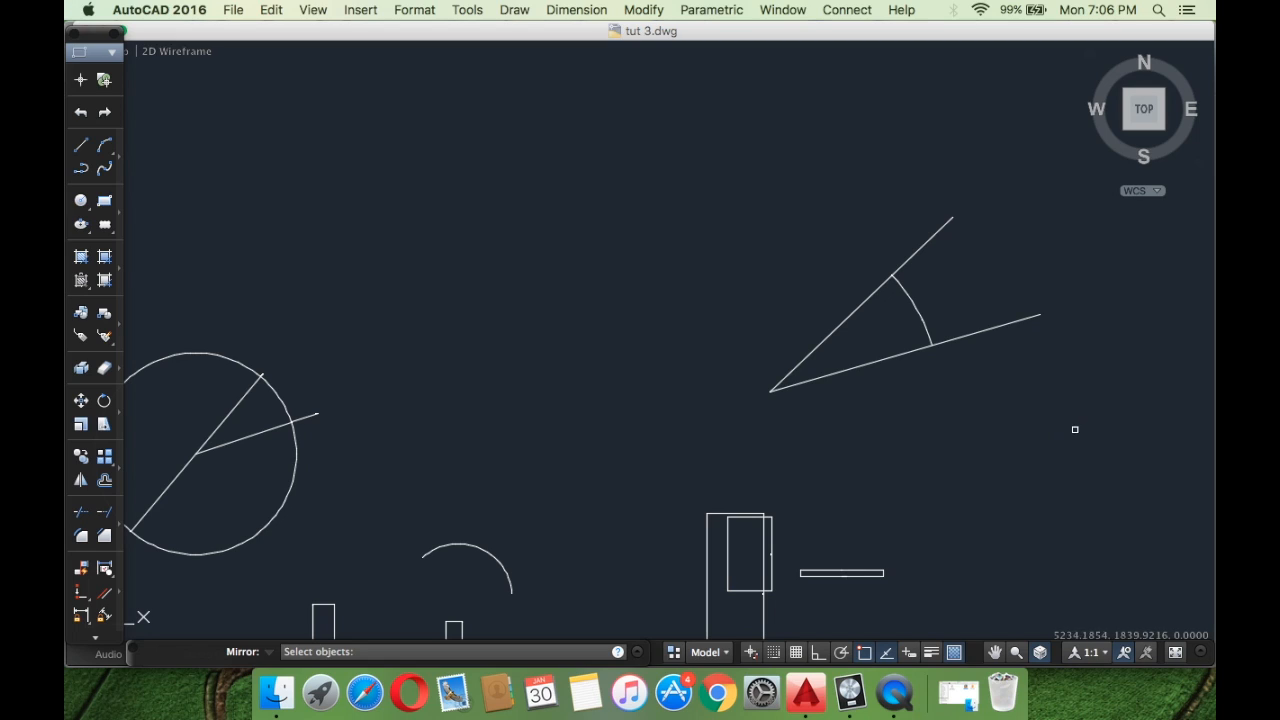
left_click(1118, 483)
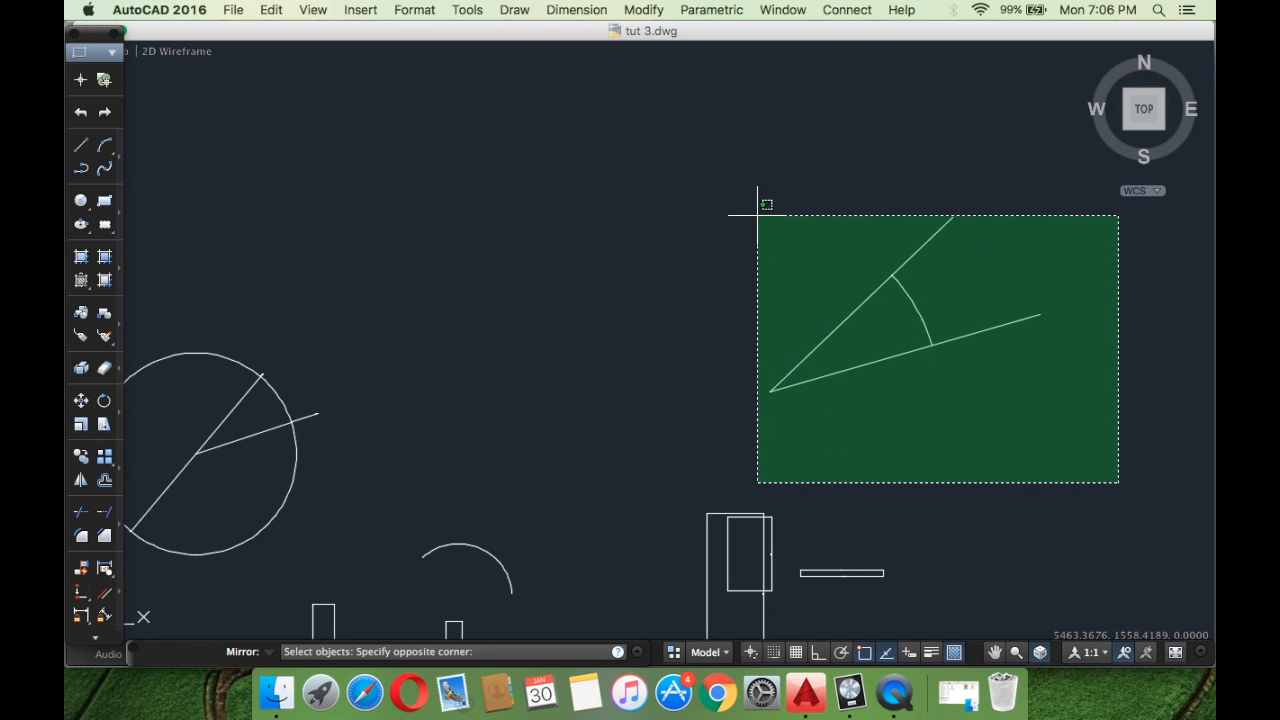
left_click(725, 177)
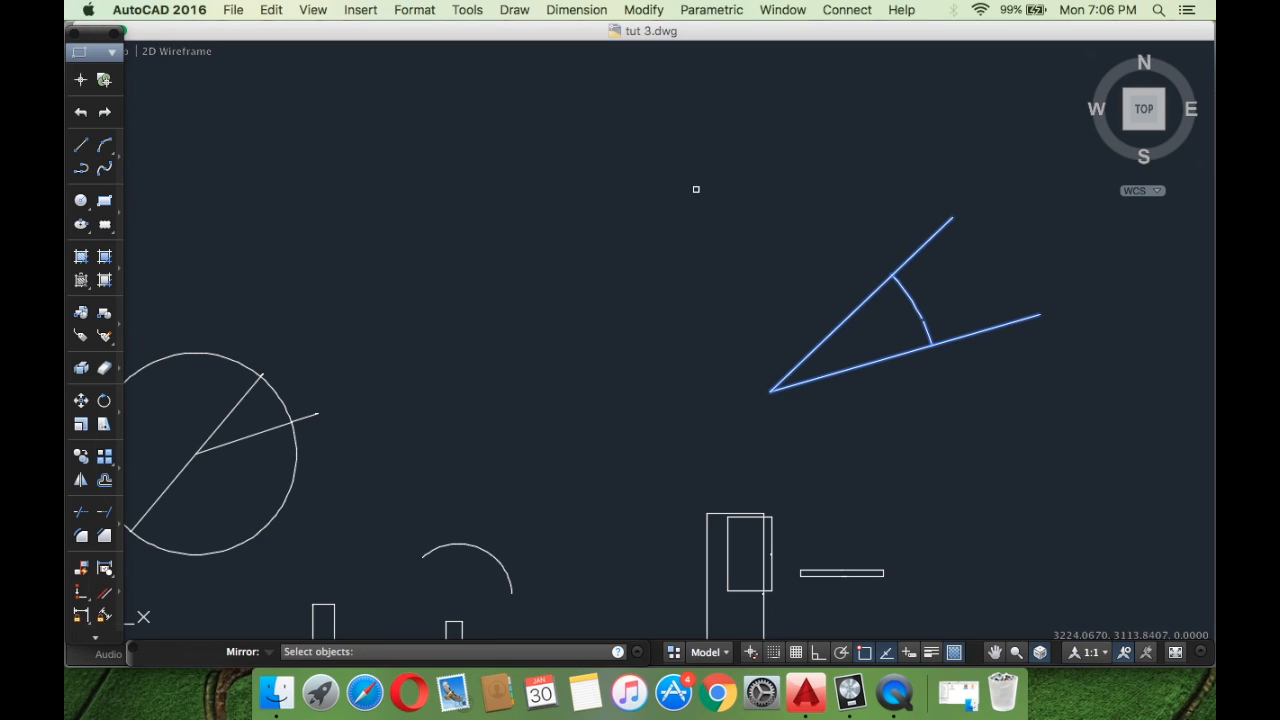
key("Return")
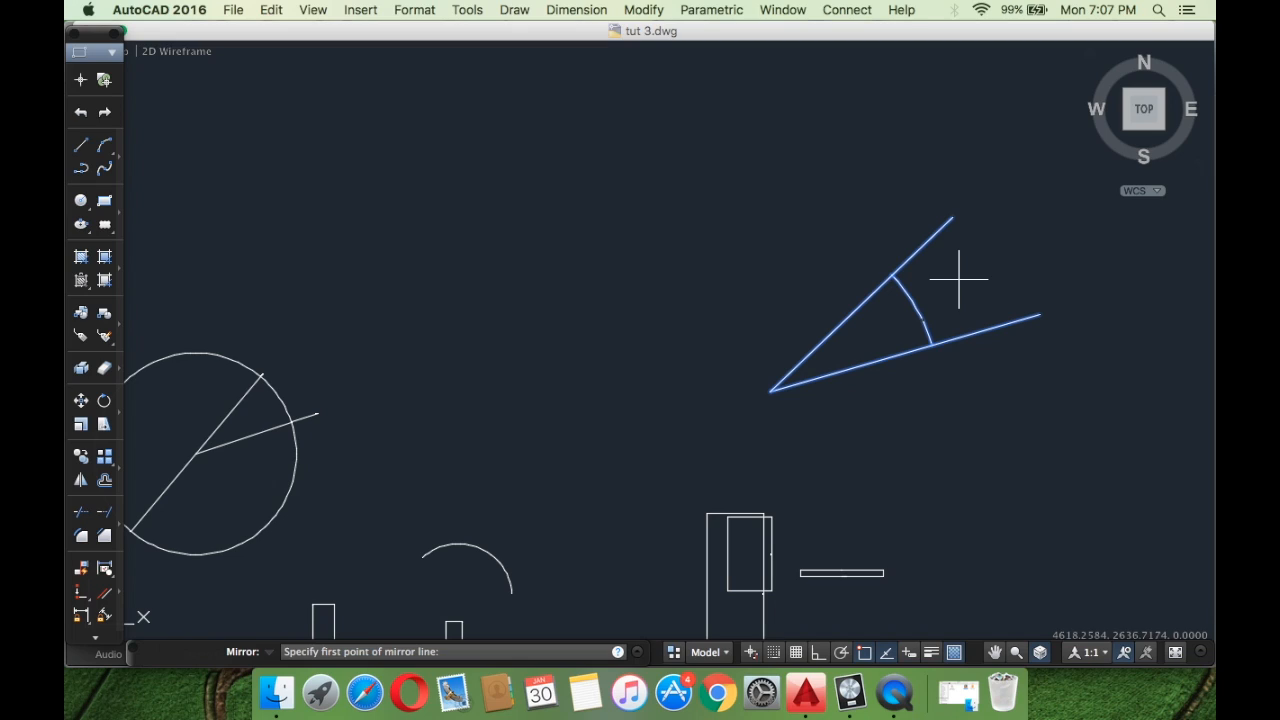
left_click(770, 391)
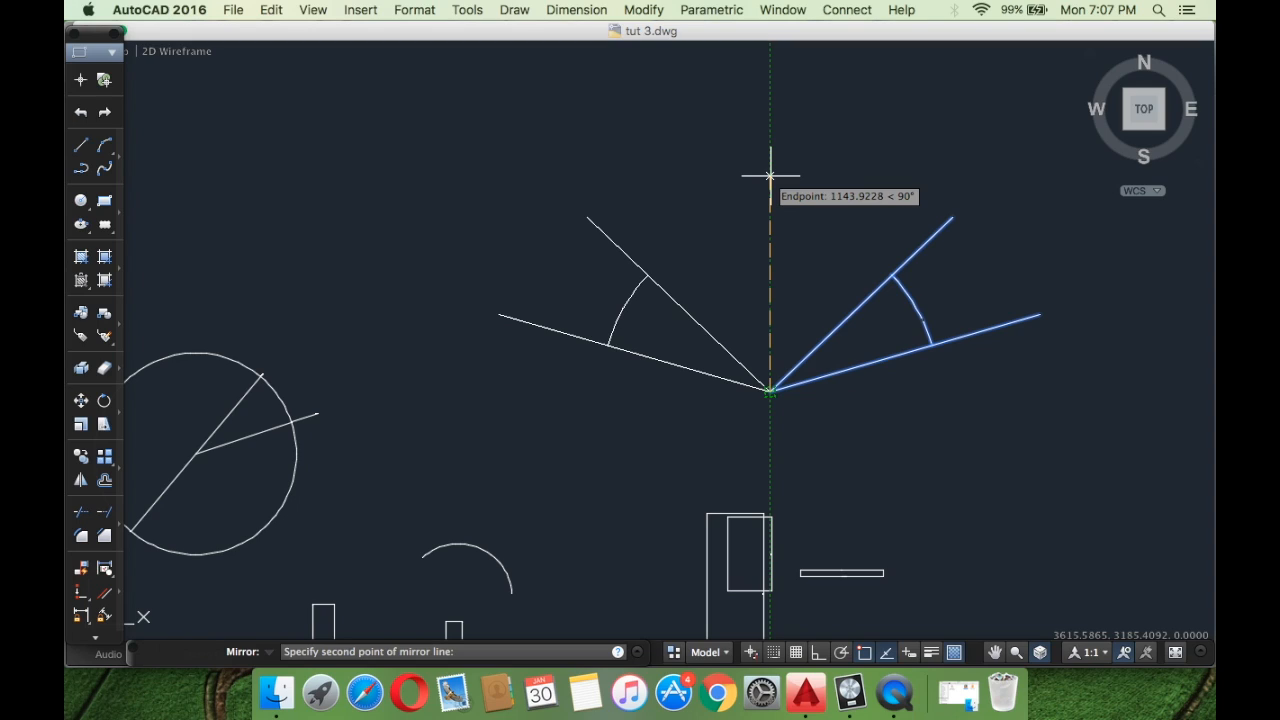
left_click(770, 176)
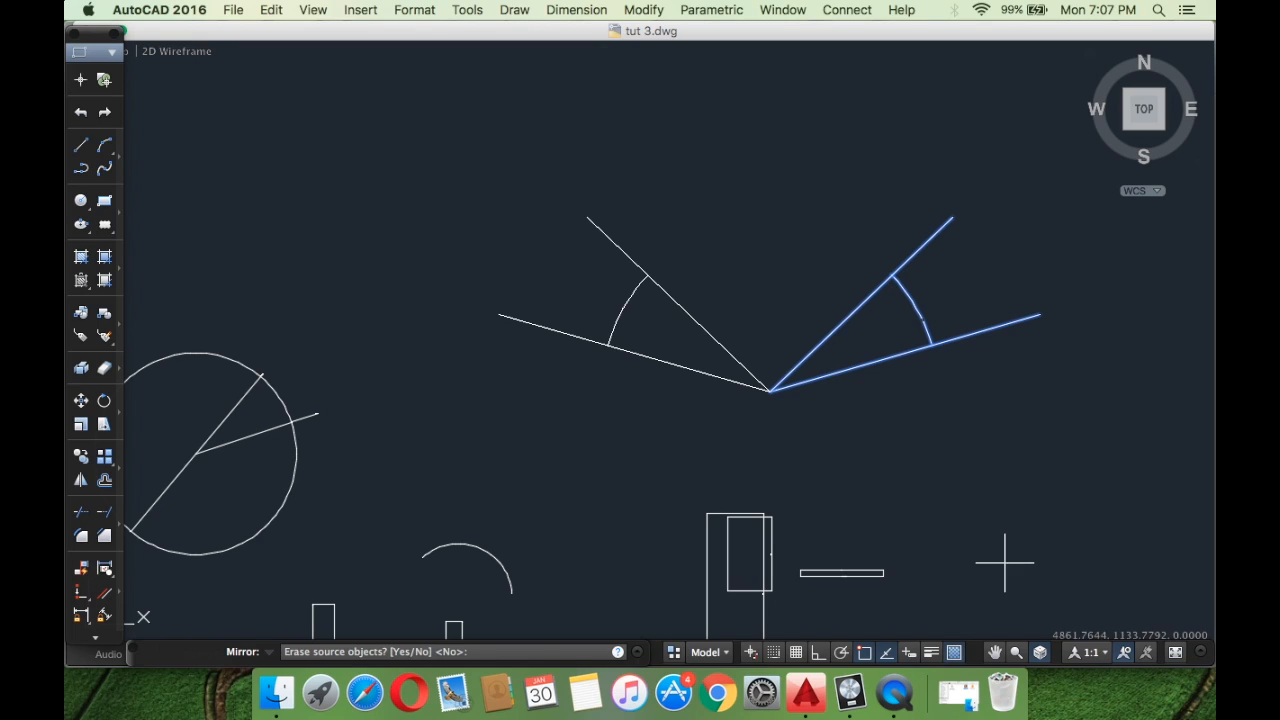
type("y")
key("Return")
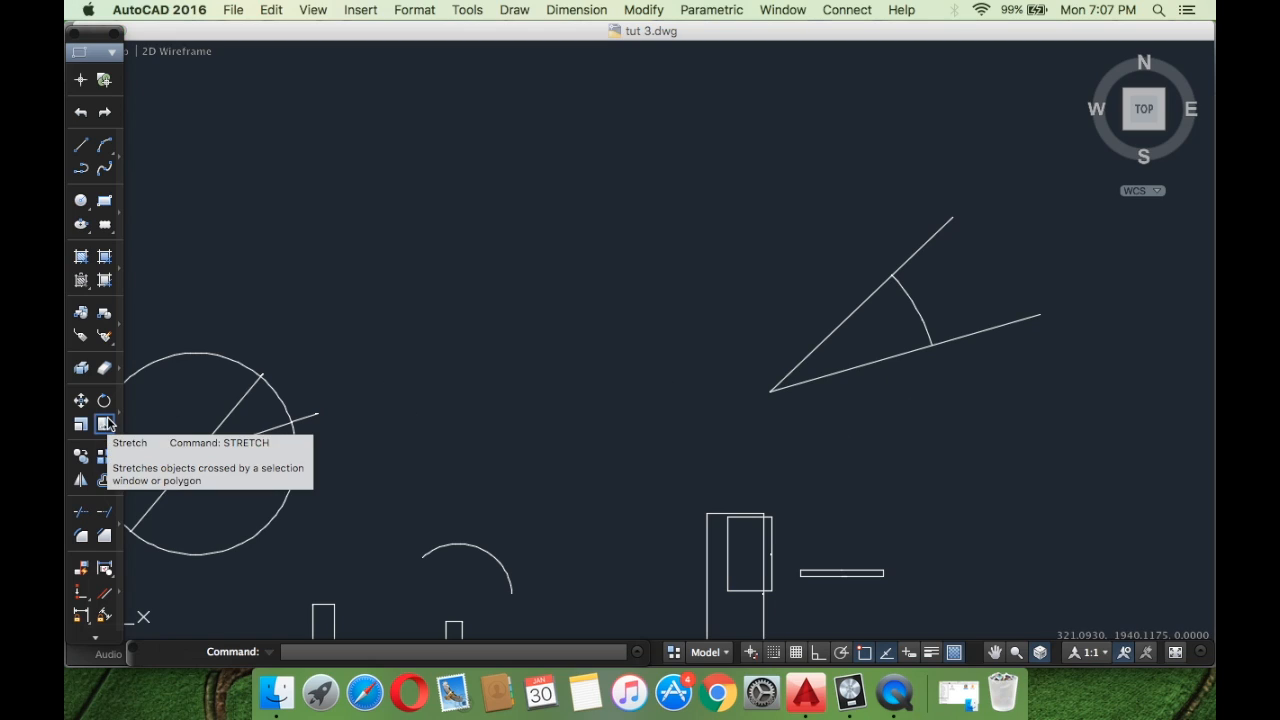
Mirror the whole angle figure across a vertical line through its vertex, keeping the source objects.
left_click(81, 479)
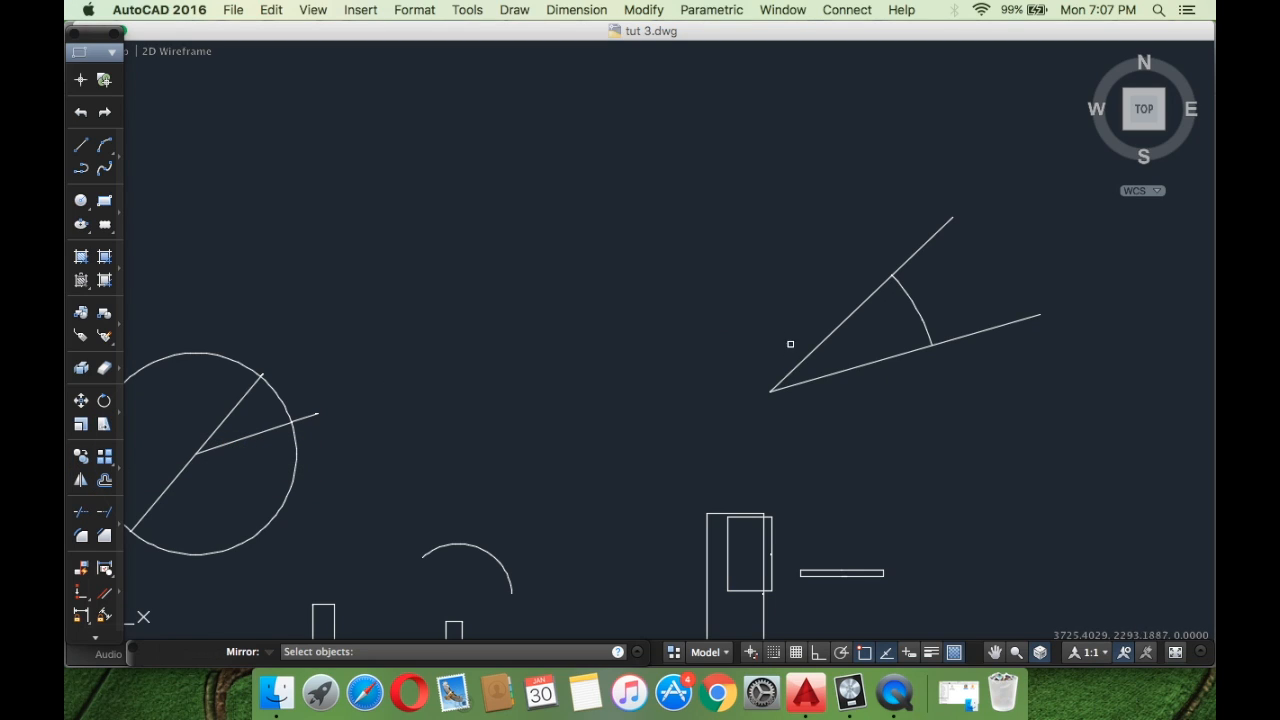
left_click(1137, 437)
left_click(711, 206)
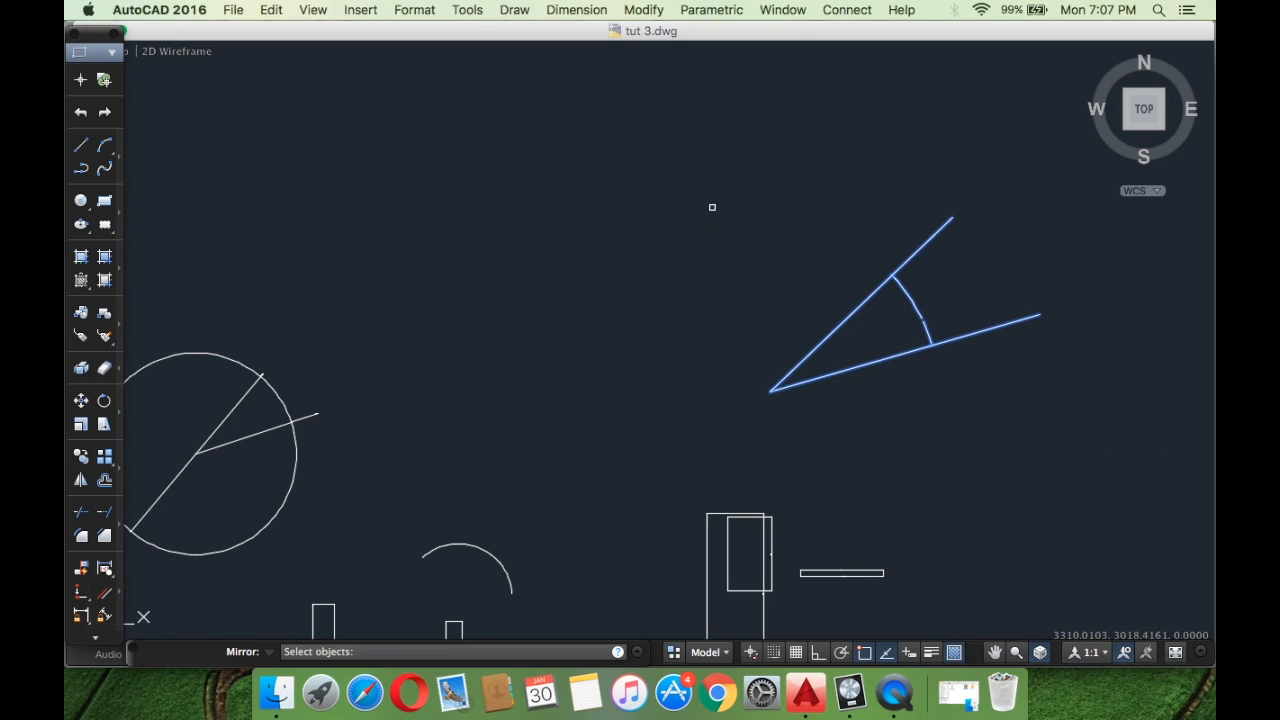
key("Return")
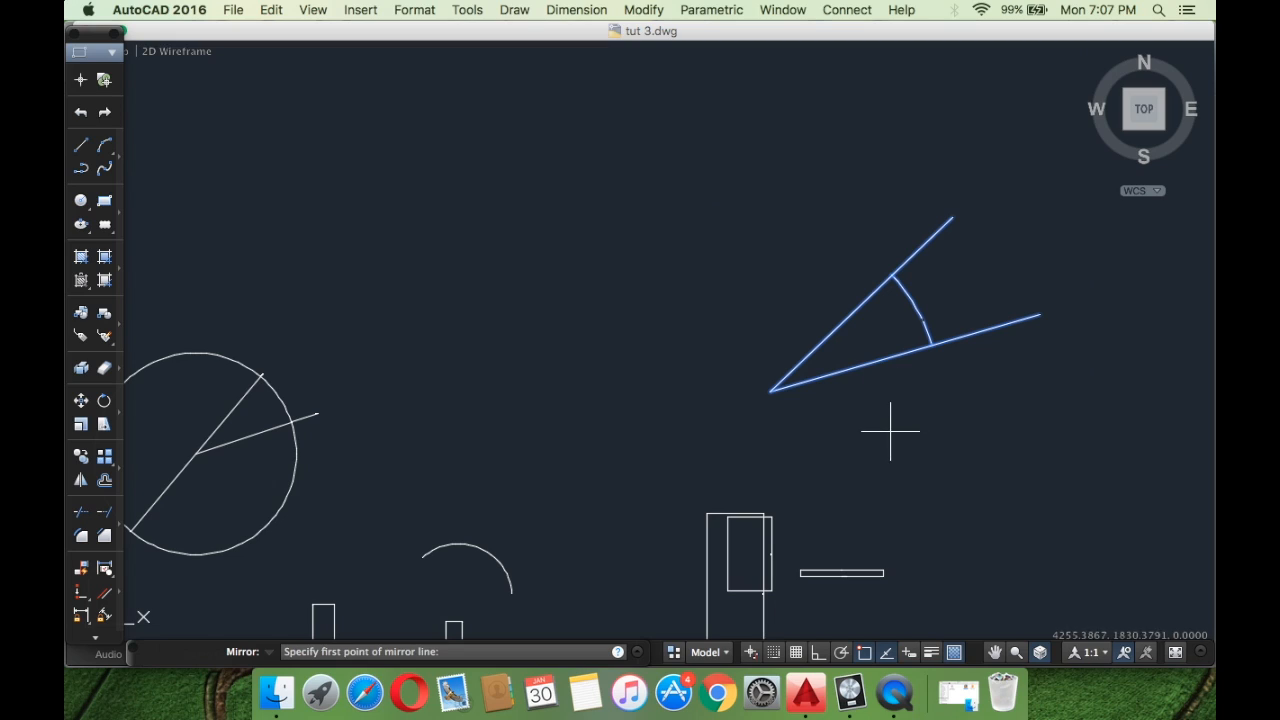
left_click(770, 390)
left_click(770, 252)
key("Return")
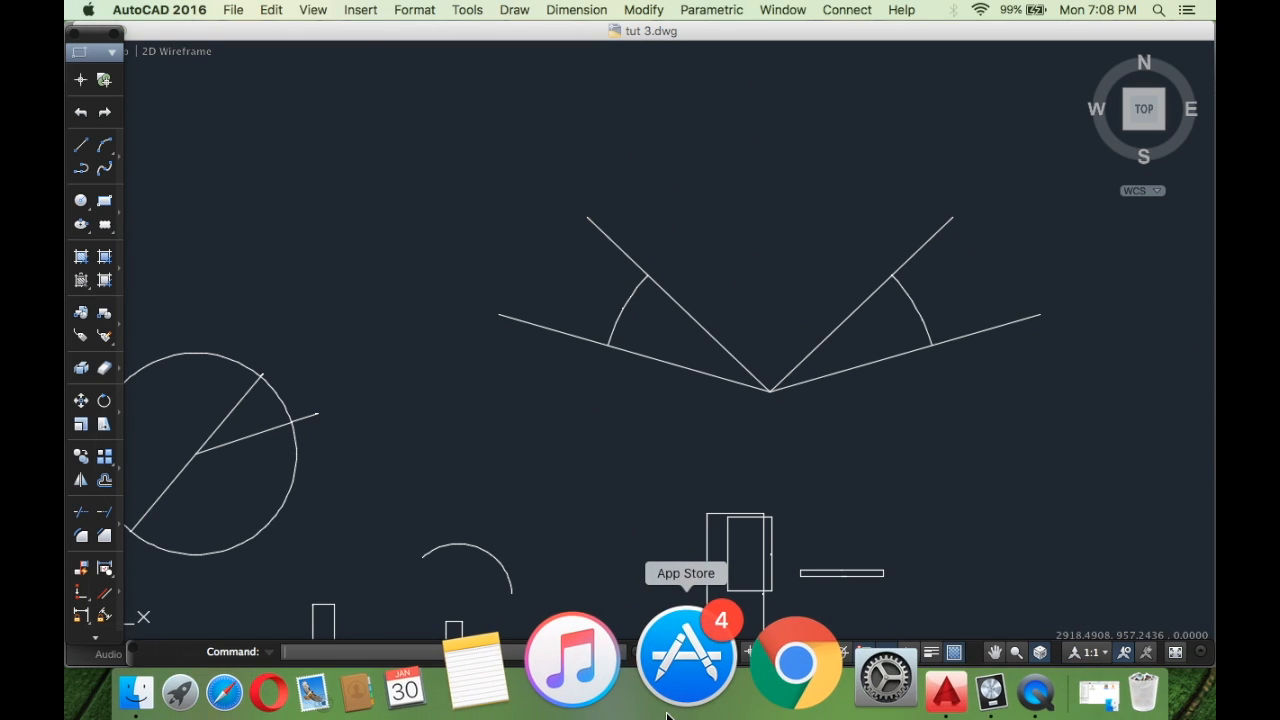
Mirror both angle figures downward across a horizontal line through their shared vertex, keeping the source objects.
left_click(81, 481)
left_click(1093, 401)
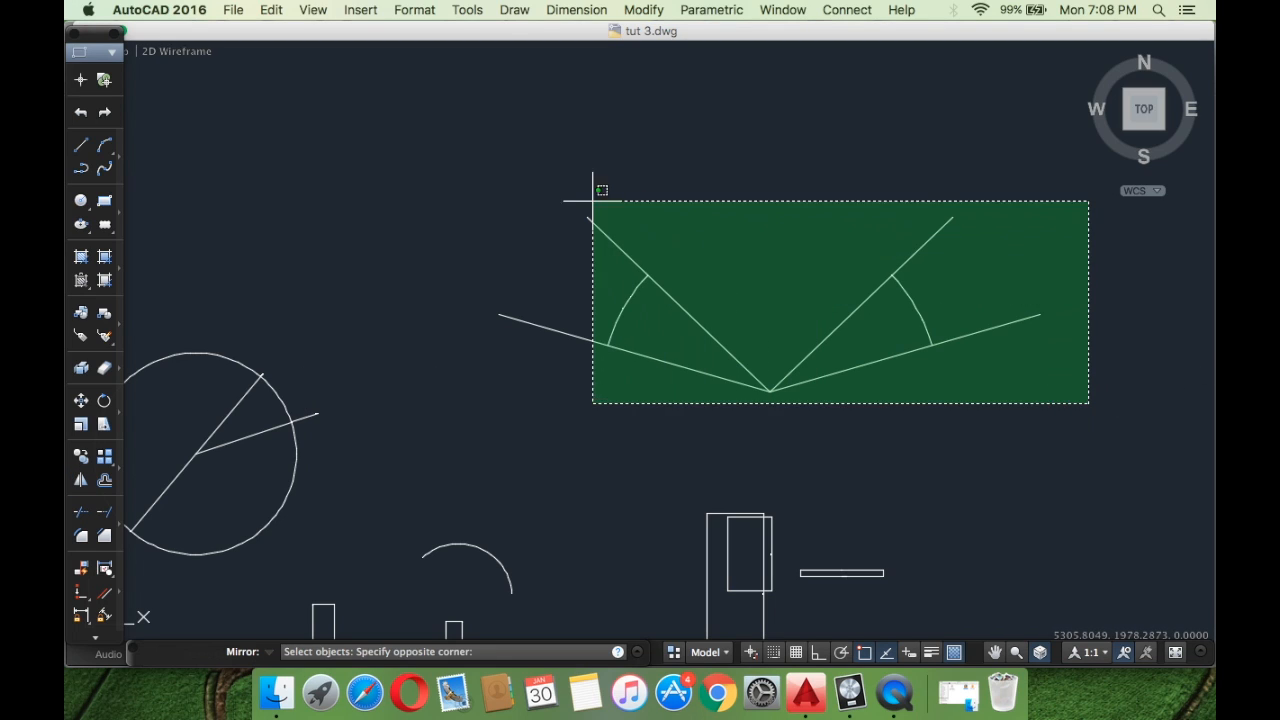
left_click(452, 162)
key("Return")
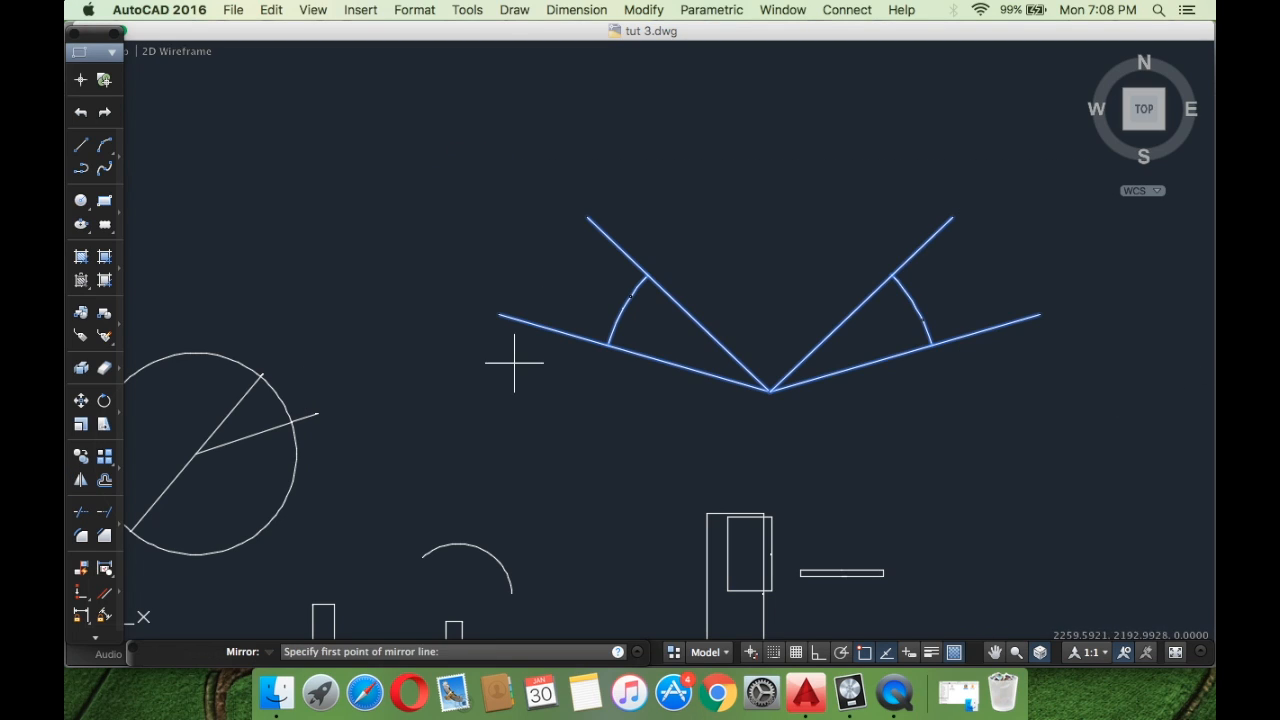
left_click(770, 390)
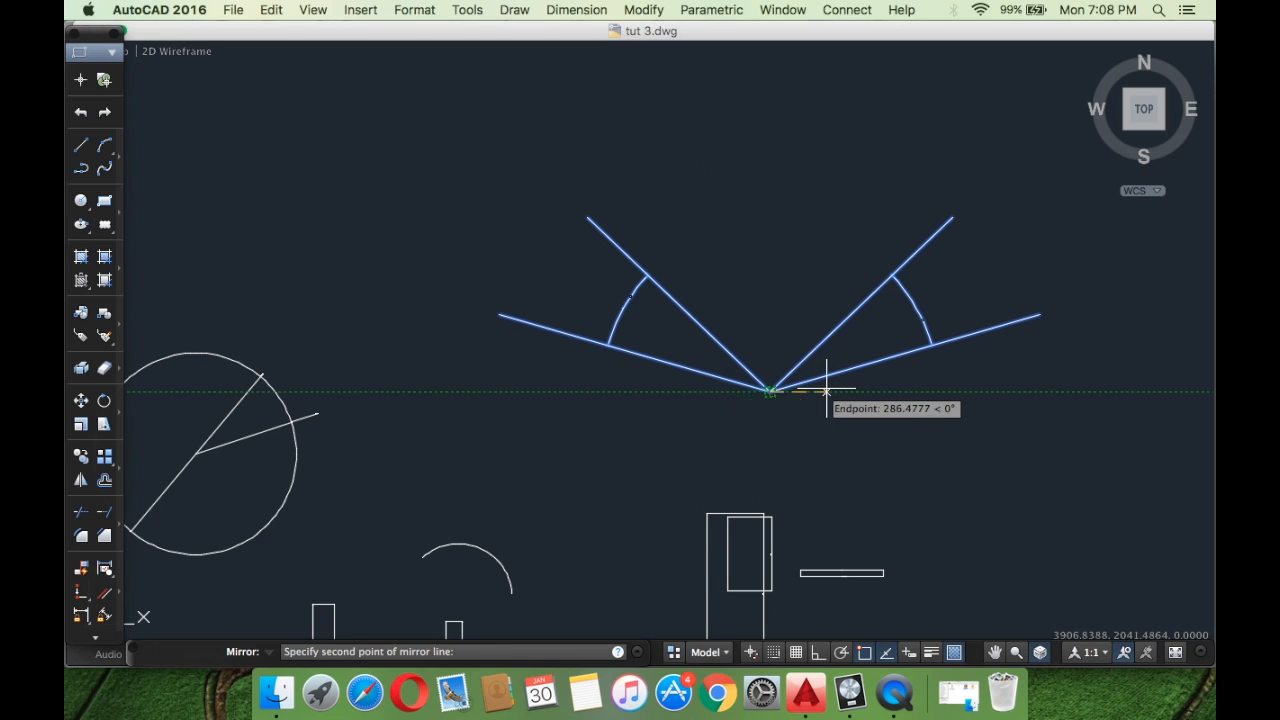
left_click(1060, 390)
key("Return")
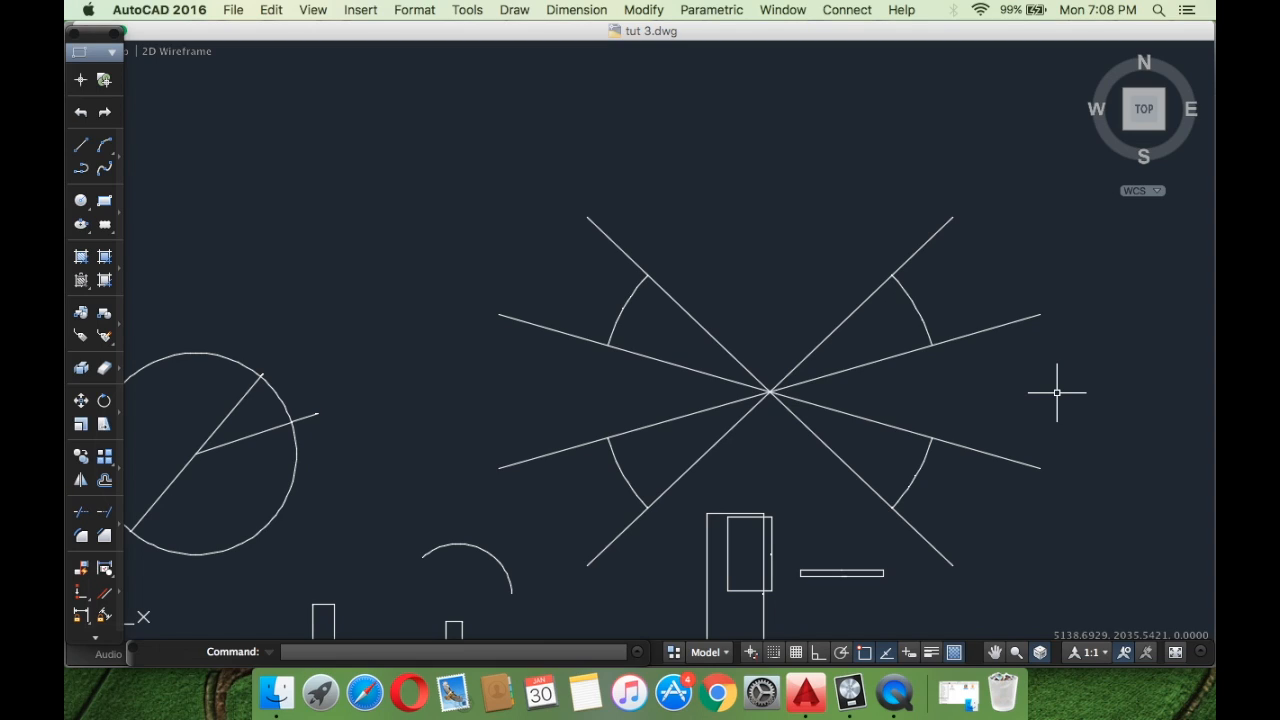
scroll(695, 378, "down", 4)
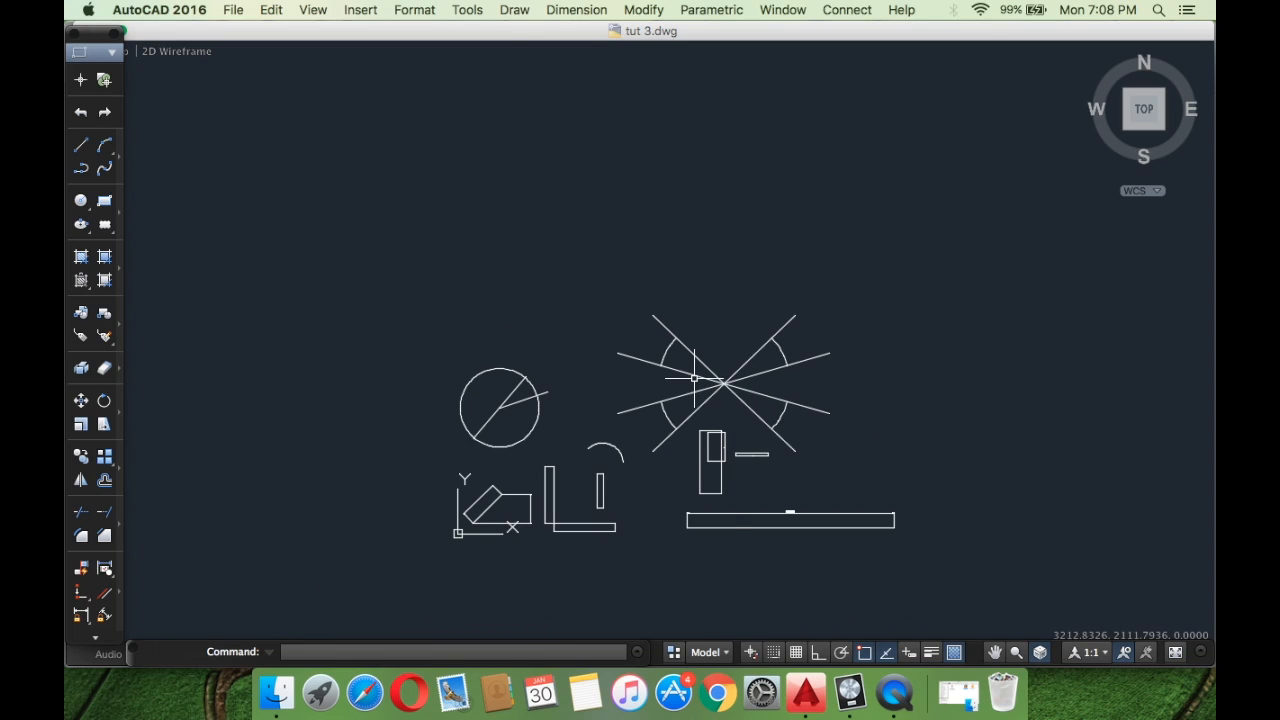
scroll(693, 378, "up", 2)
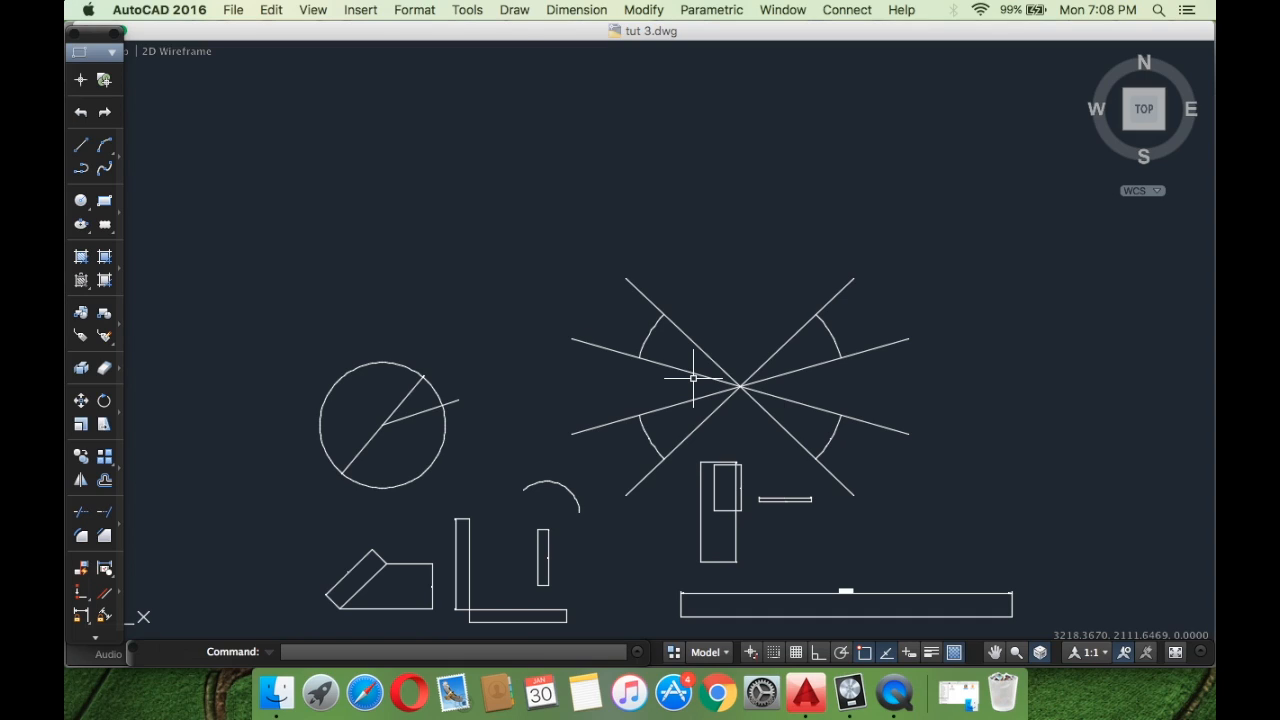
scroll(785, 350, "down", 2)
scroll(783, 356, "up", 2)
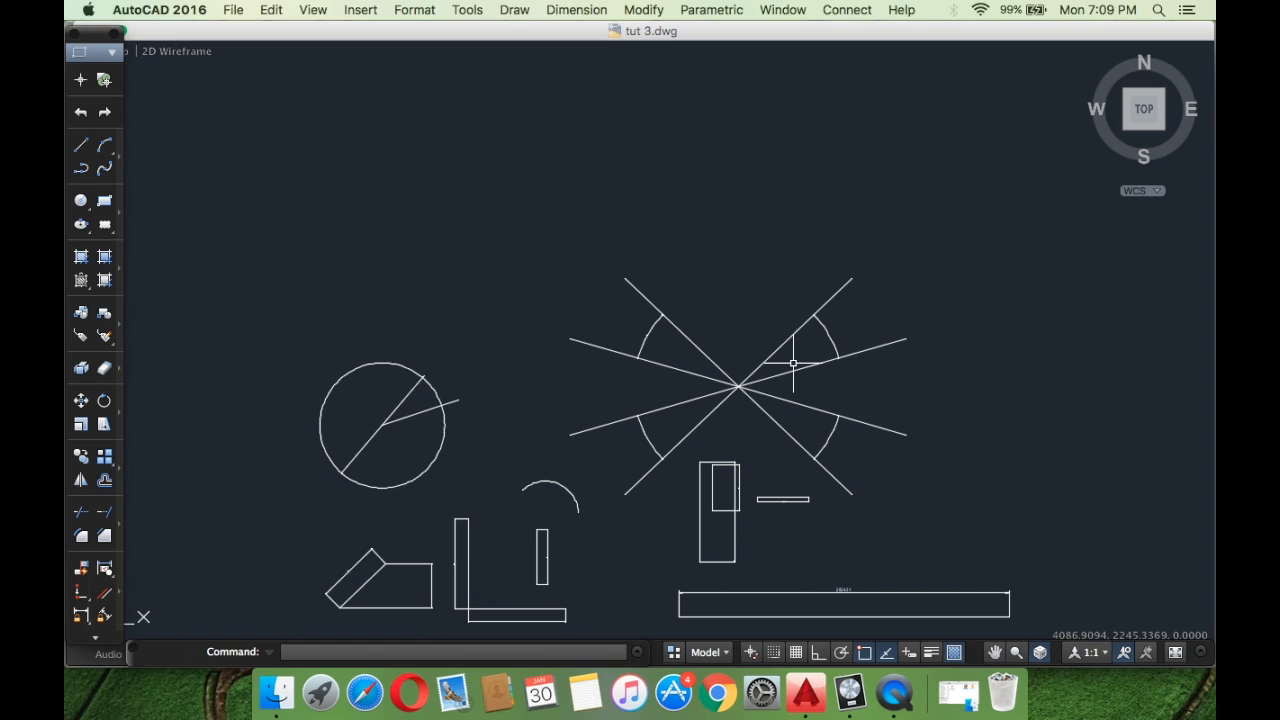
scroll(425, 394, "up", 4)
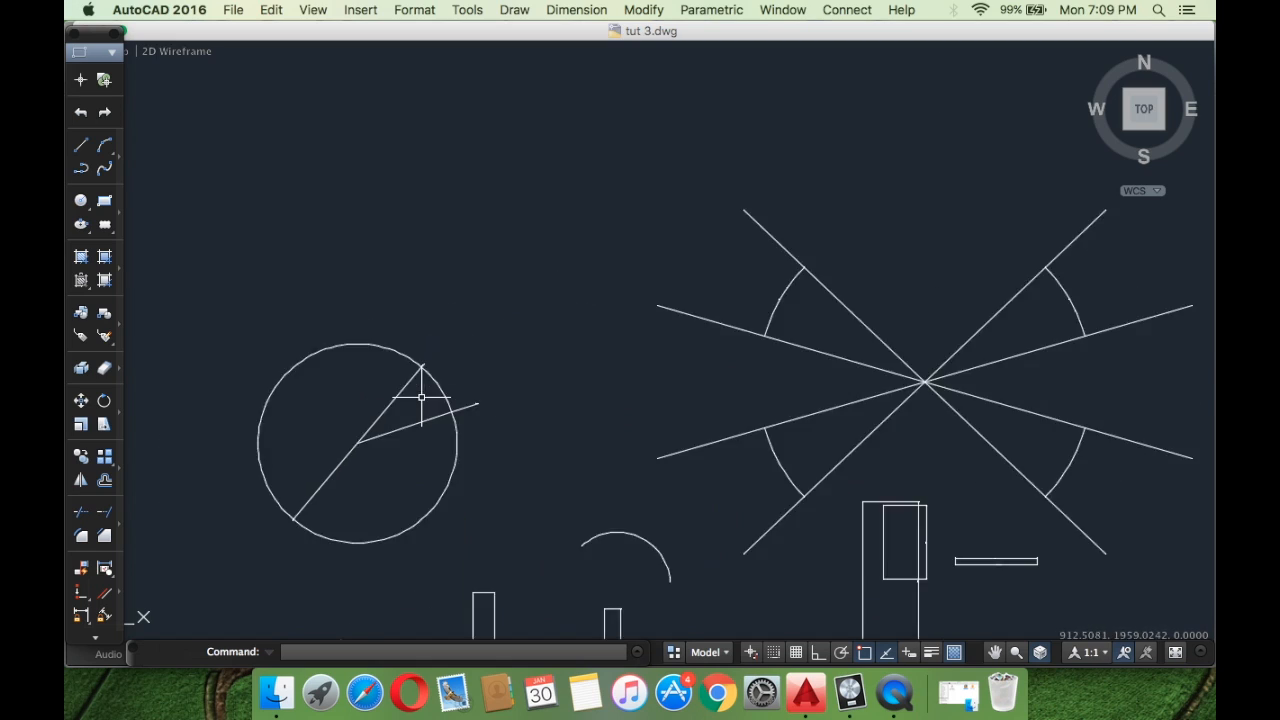
scroll(552, 446, "up", 2)
scroll(555, 432, "down", 8)
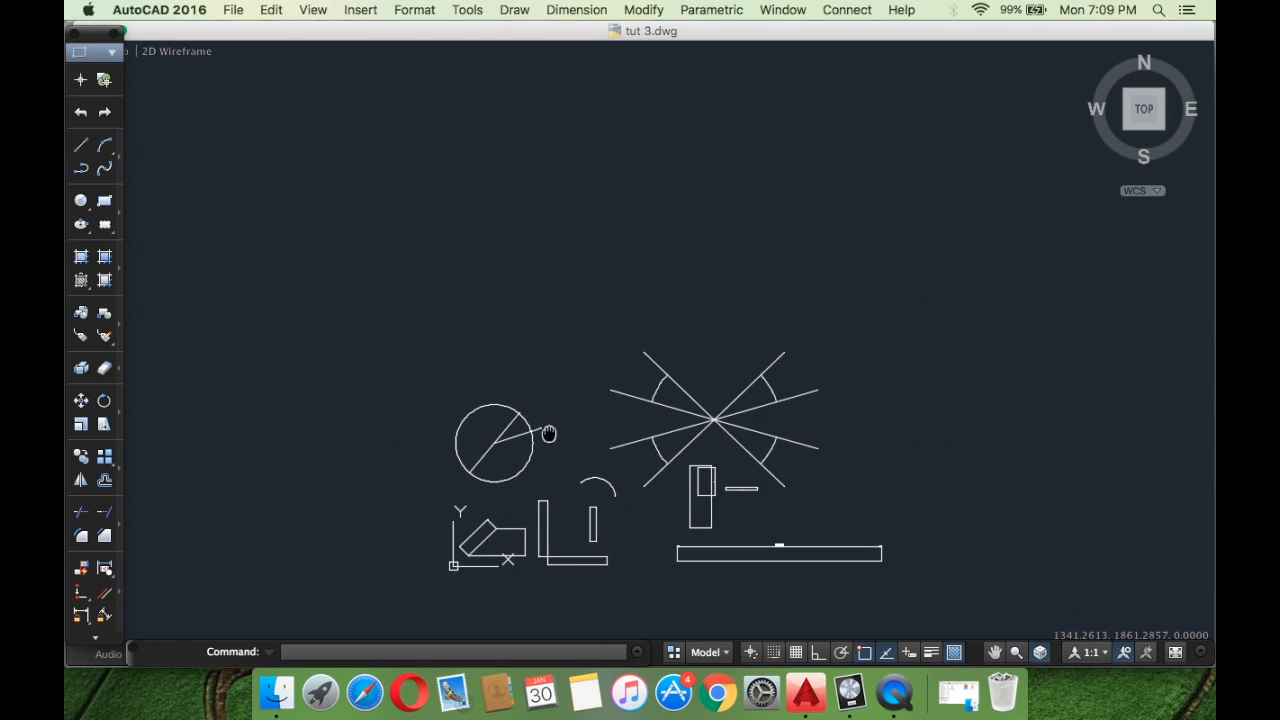
Draw a 1000-long horizontal line above the circle and, with Ortho on, a vertical line about 586 long down from its right end.
left_click(81, 145)
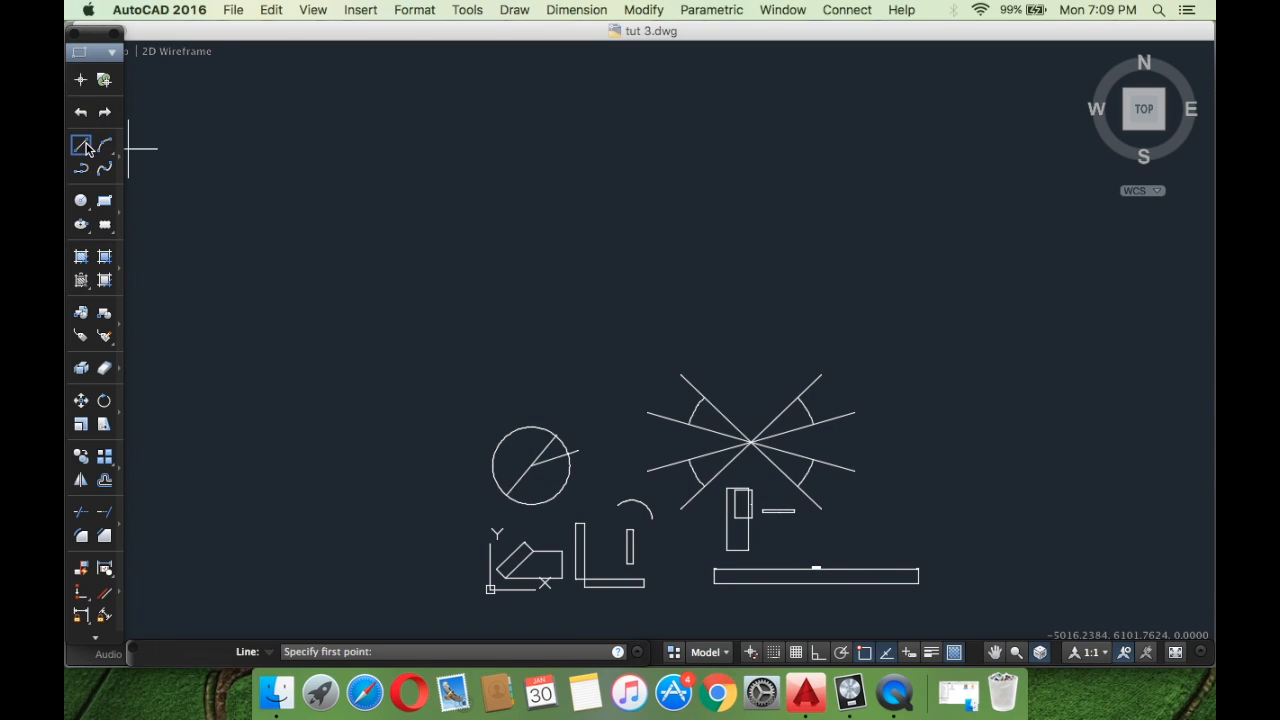
left_click(435, 327)
key("F8")
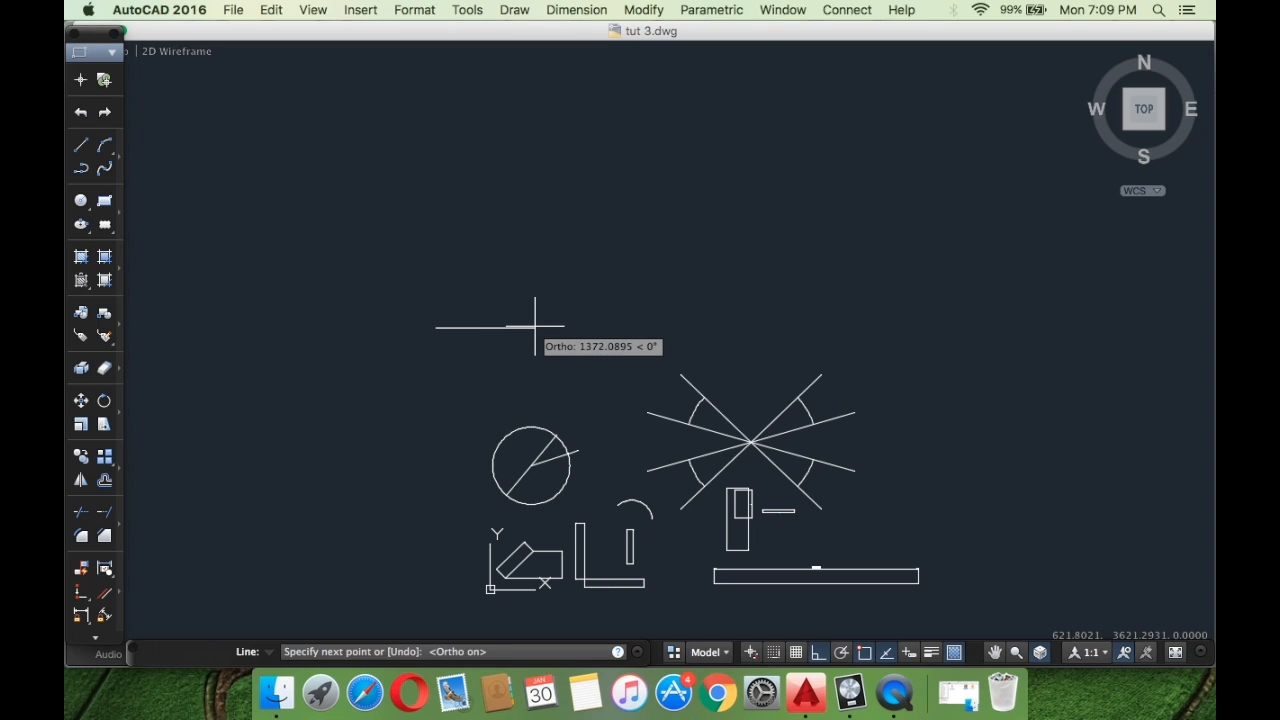
key("Return")
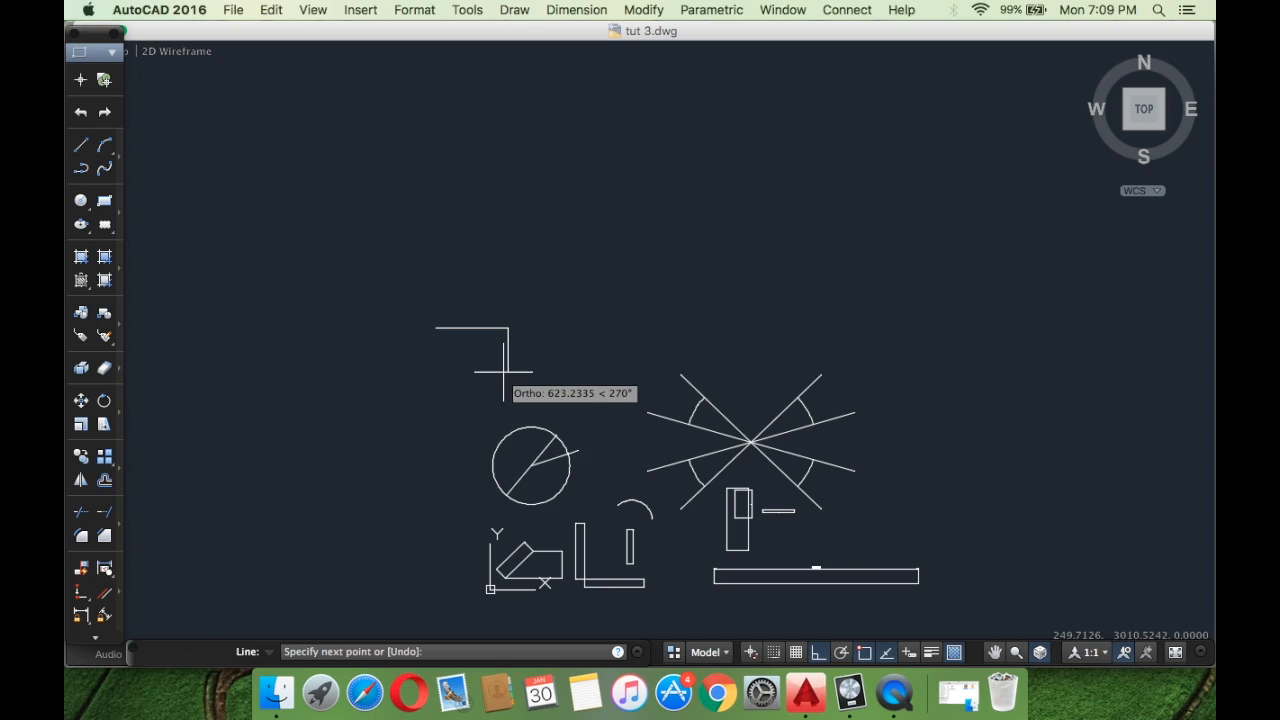
left_click(512, 370)
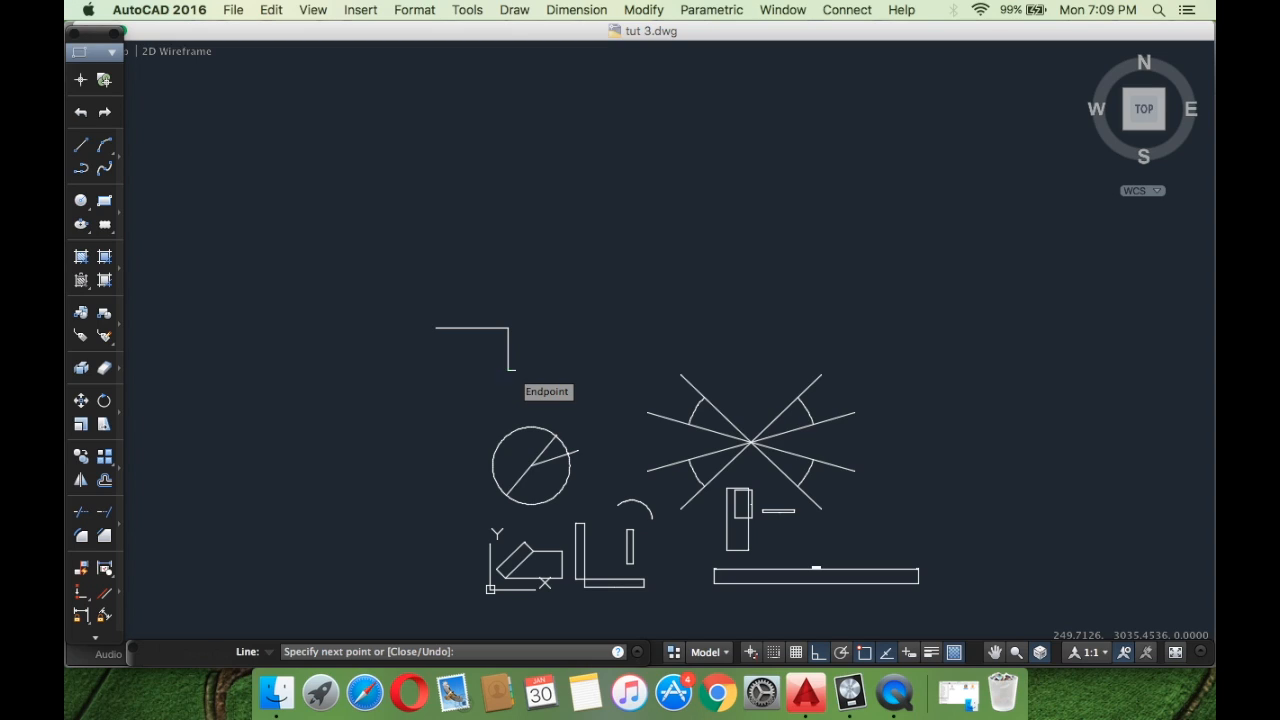
key("Return")
Try to mirror the two connected lines across the diagonal joining their free endpoints, cancelling at the erase-source choice.
type("mirro")
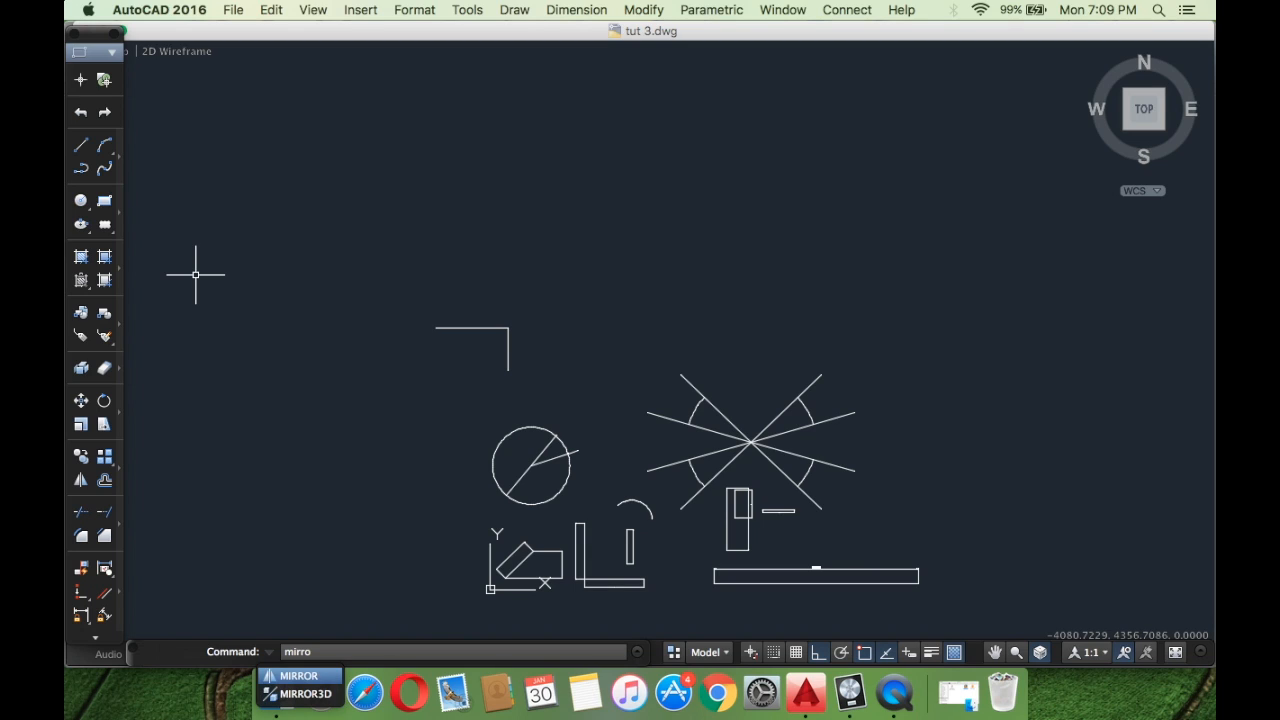
key("Return")
scroll(542, 368, "up", 2)
scroll(541, 372, "up", 2)
middle_click_drag(466, 366, 506, 400)
left_click(546, 457)
left_click(286, 216)
key("Return")
left_click(308, 295)
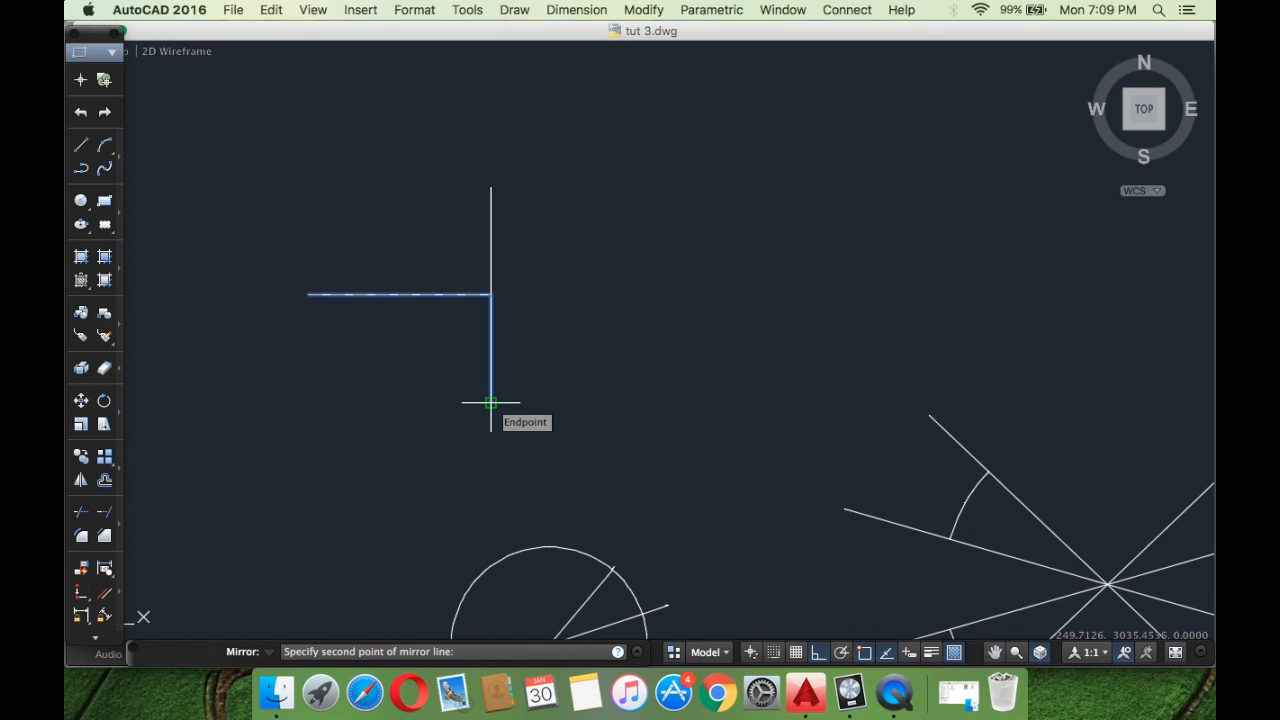
left_click(491, 403)
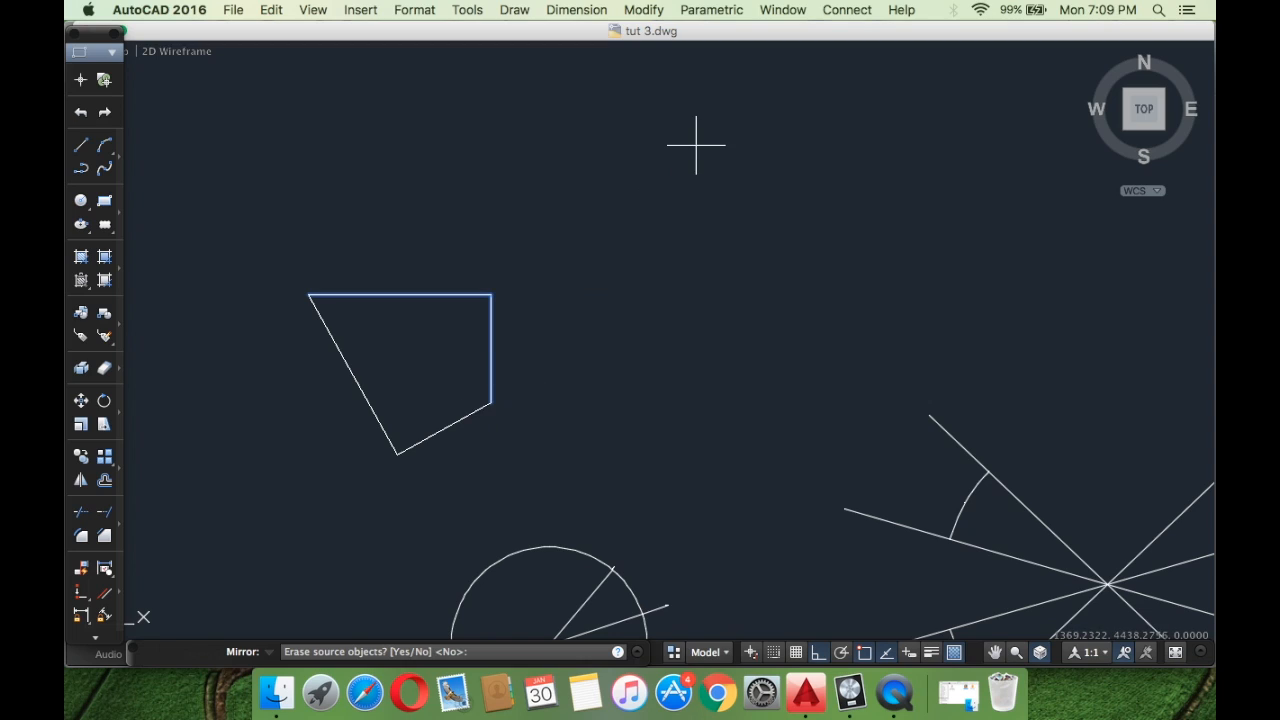
key("Escape")
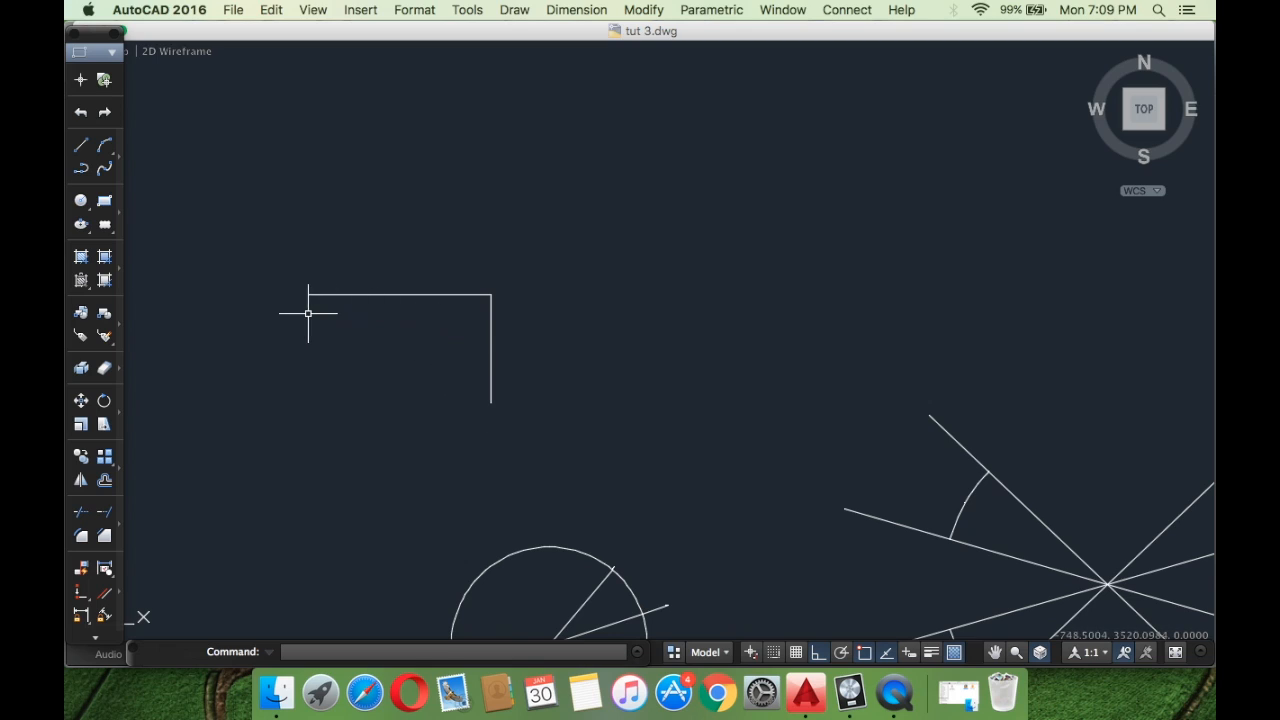
Repeat the trial mirror of the L-shaped line pair, using its two open ends as the mirror line, and cancel it.
left_click(81, 480)
left_click(569, 446)
left_click(238, 165)
key("Return")
left_click(309, 294)
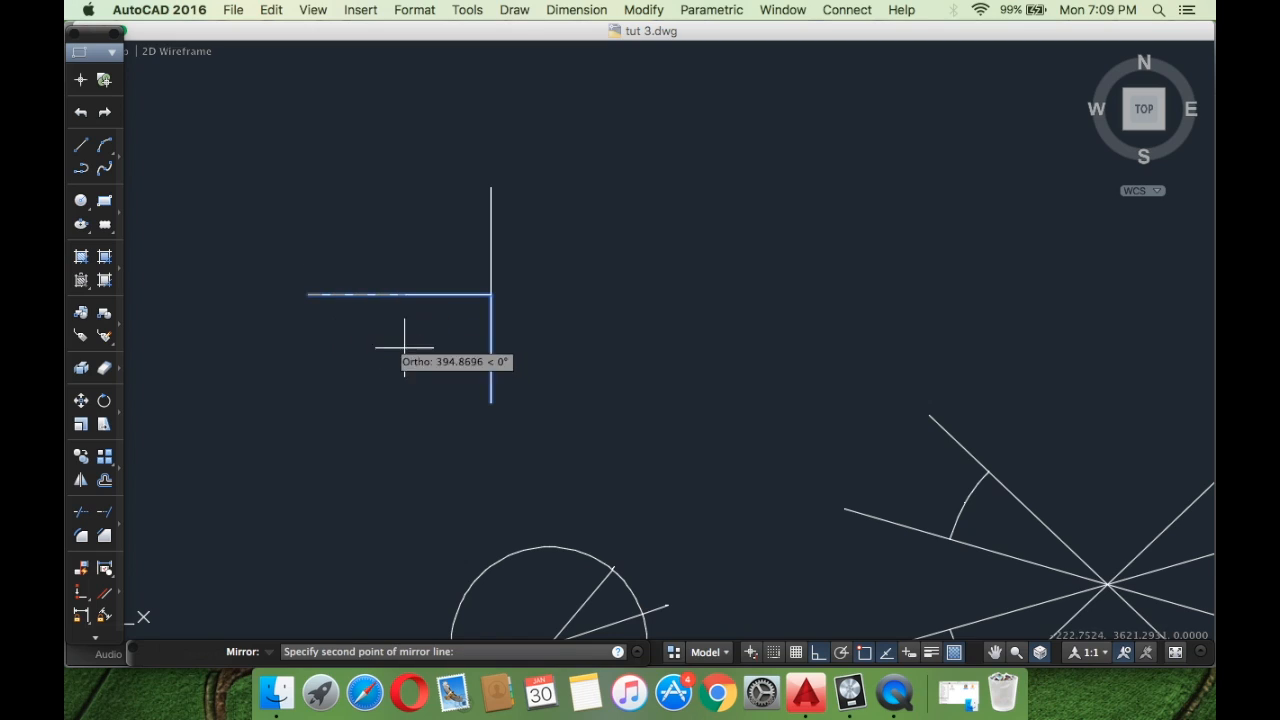
left_click(491, 403)
key("Escape")
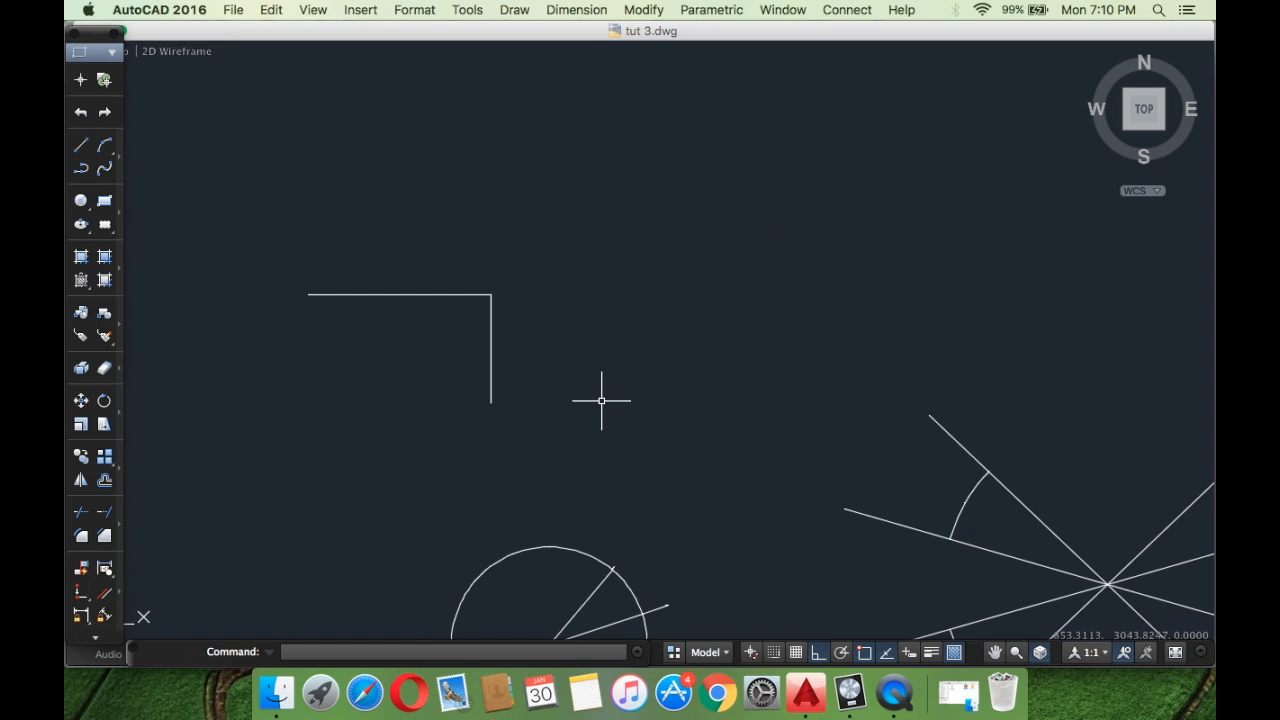
Erase the connected horizontal and vertical lines above the circle.
left_click(538, 418)
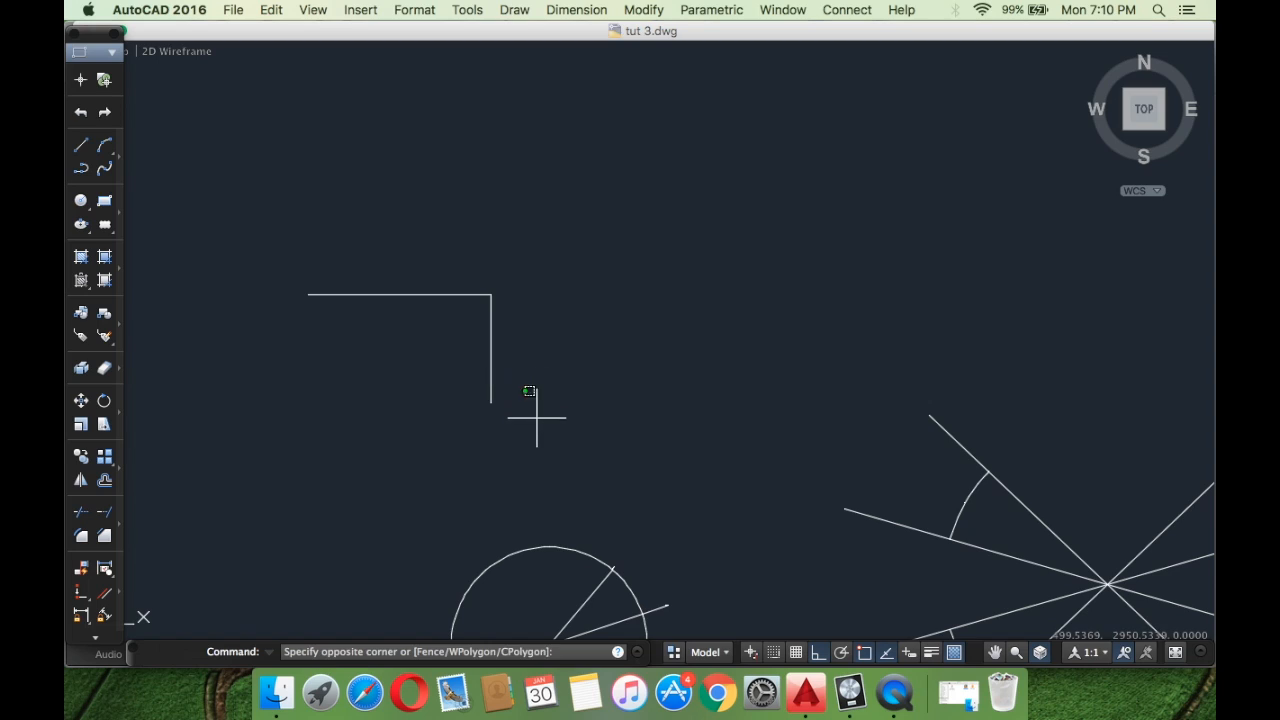
left_click(204, 178)
key("Delete")
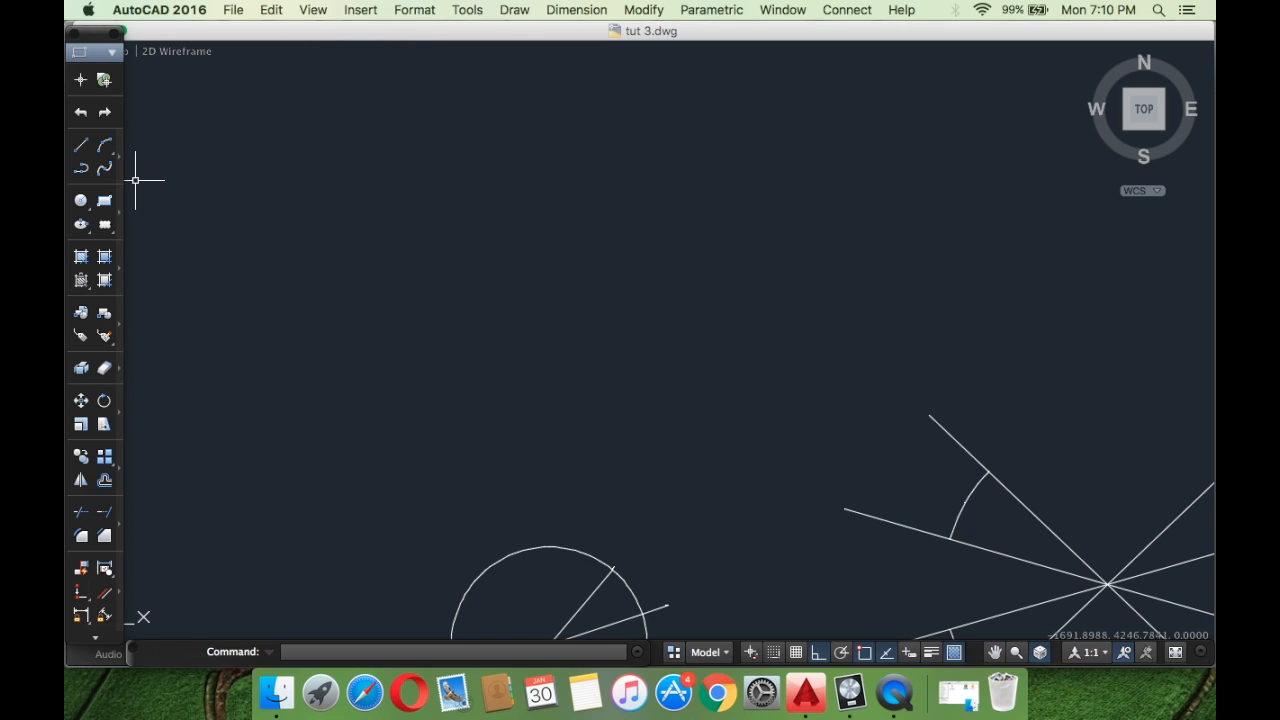
Draw a closed rectangle 1000 wide and 500 high above the circle using four separate lines.
left_click(81, 145)
left_click(415, 295)
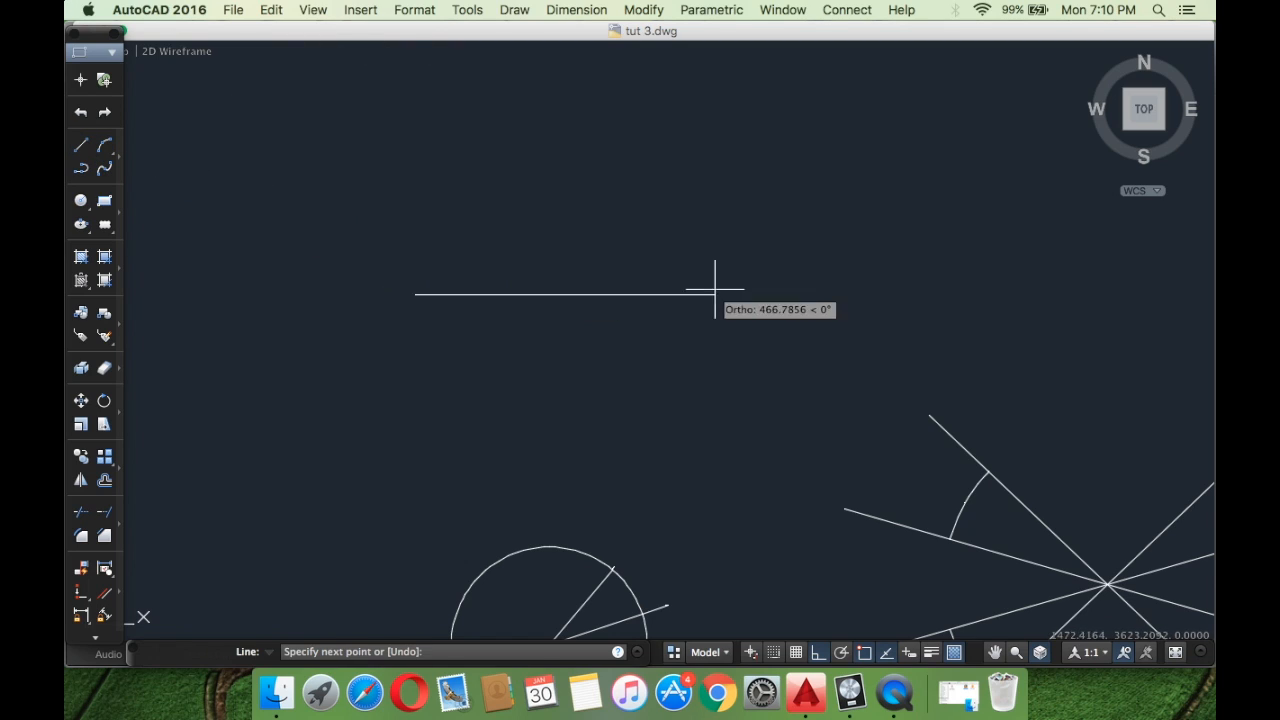
type("1000")
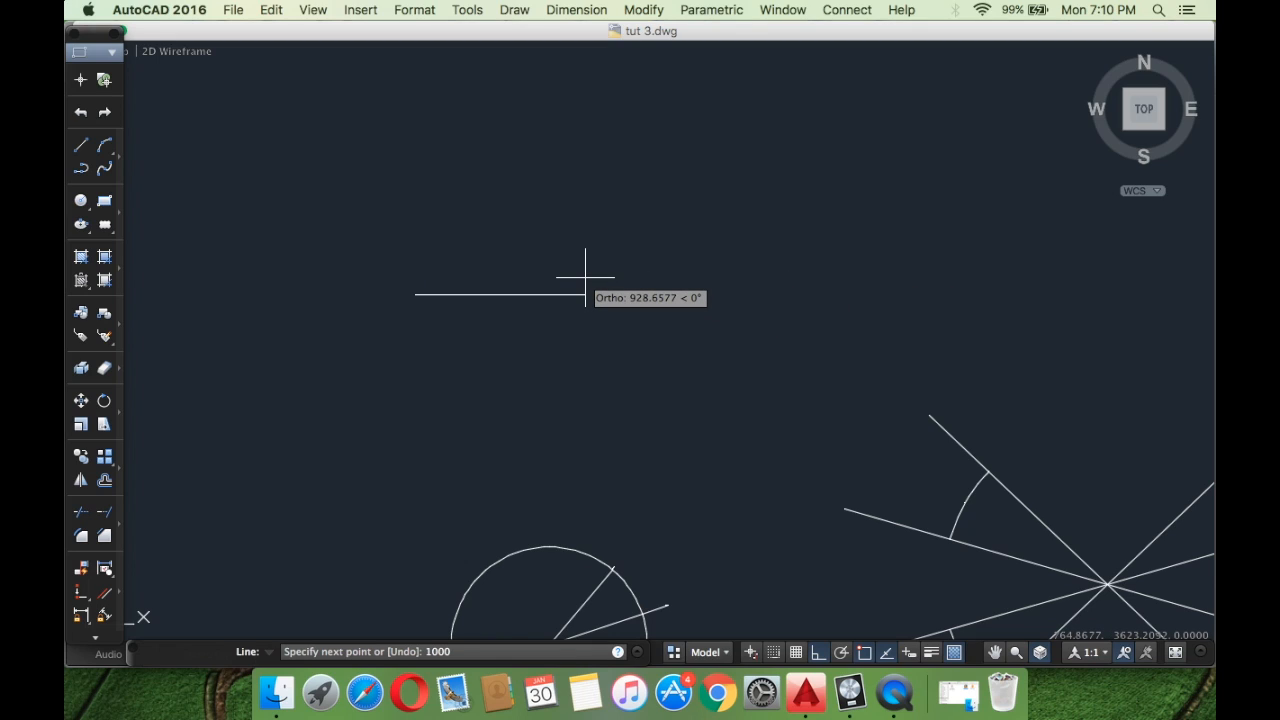
key("Return")
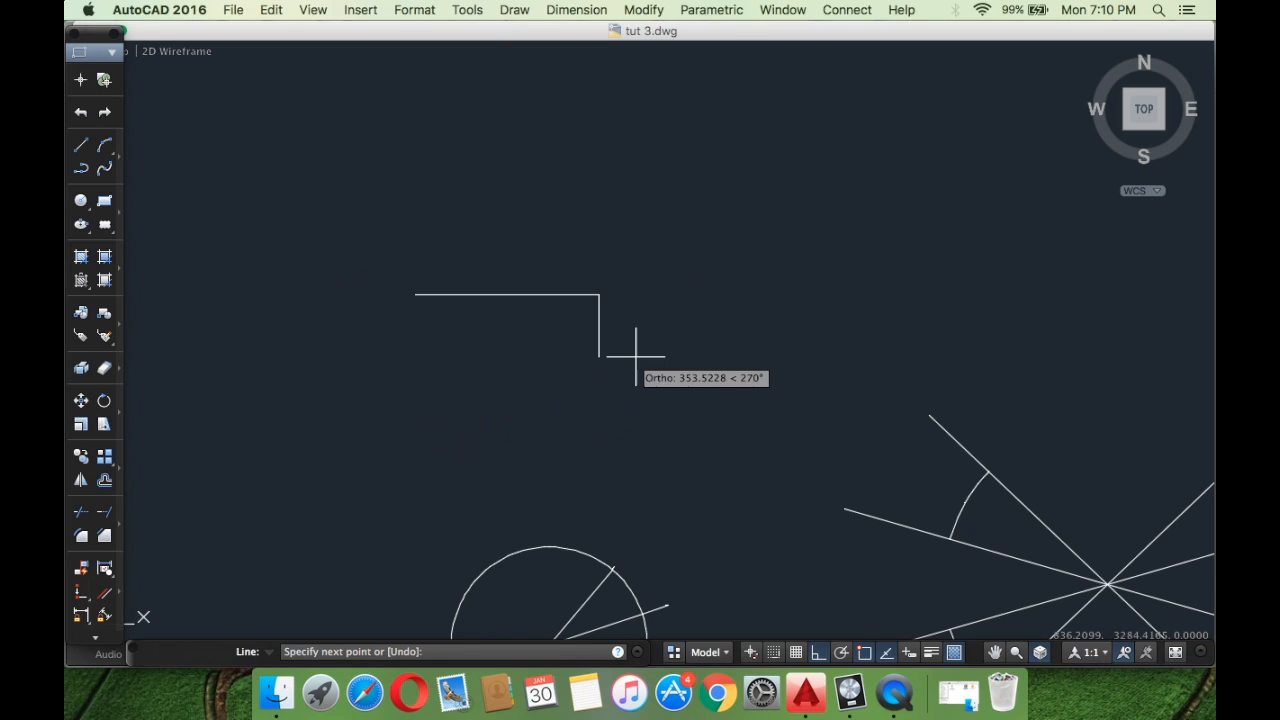
type("5000")
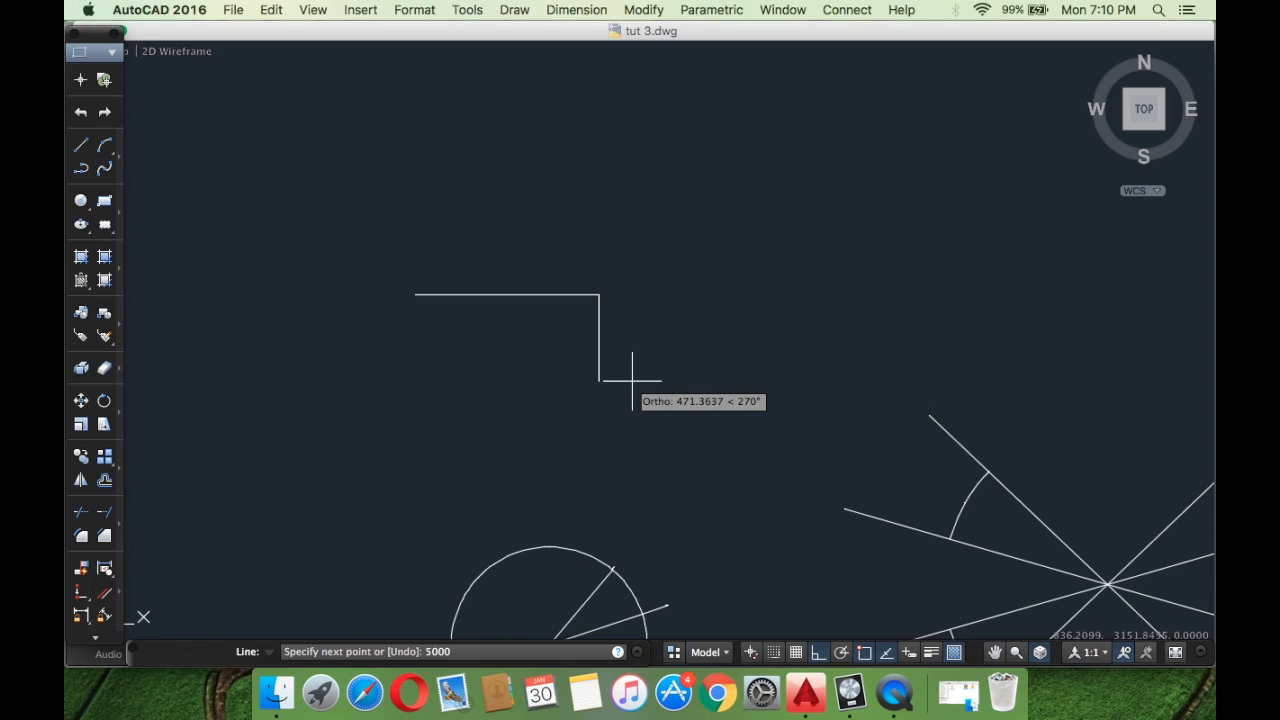
key("Return")
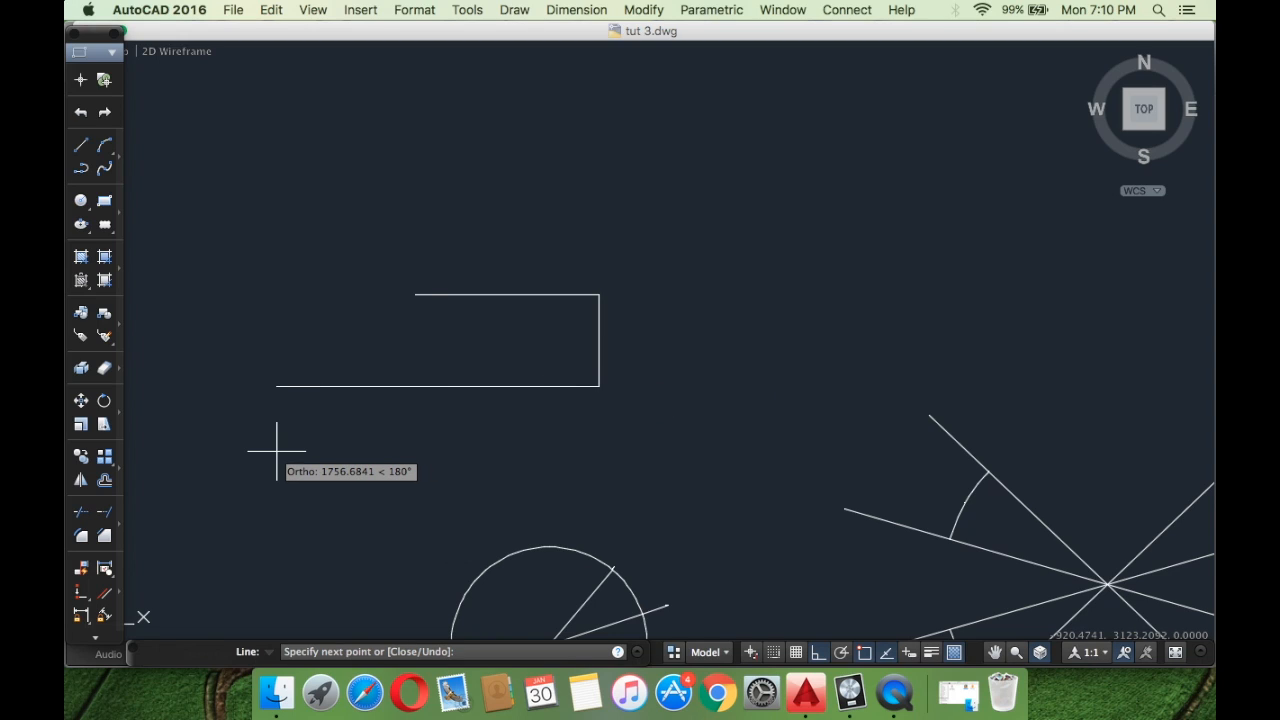
key("Return")
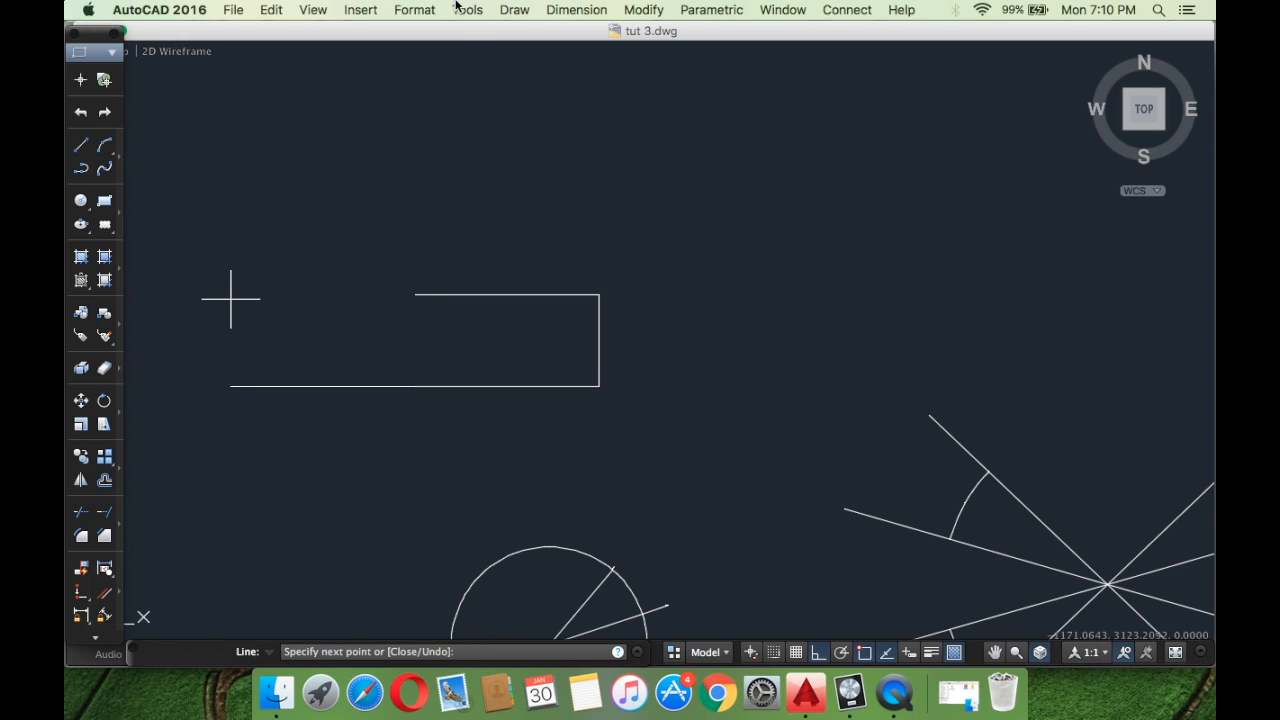
left_click(414, 292)
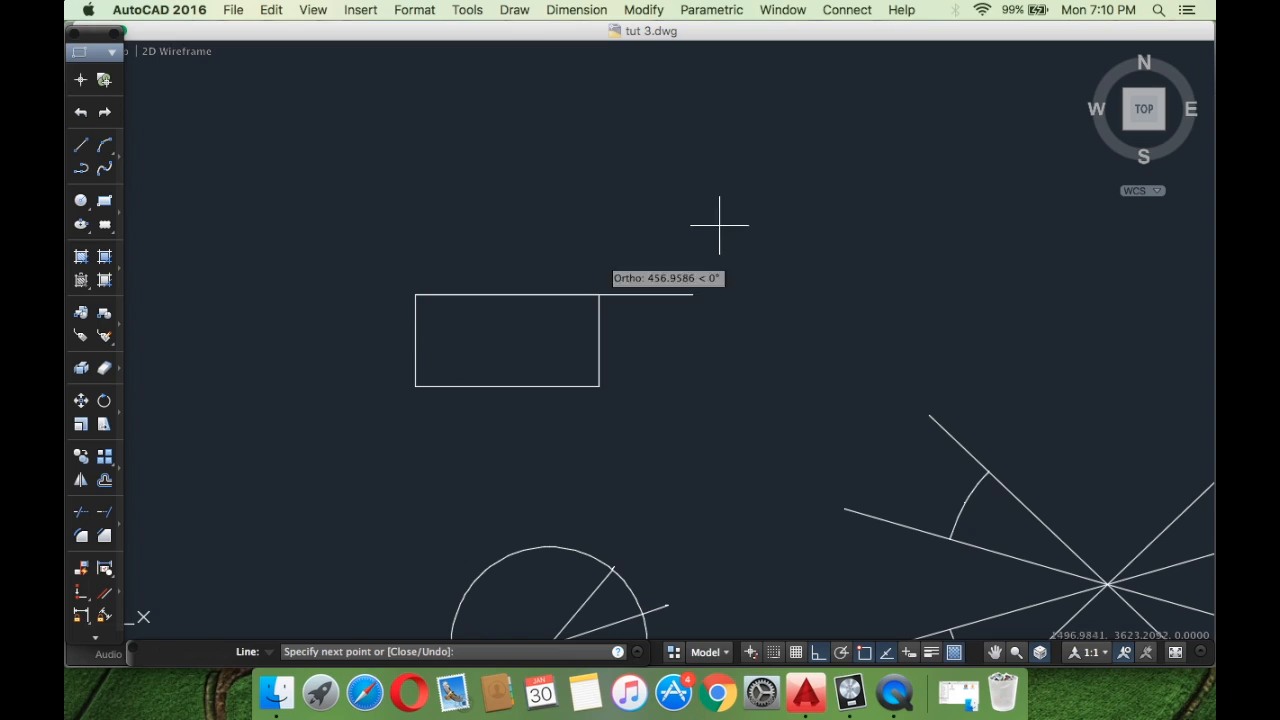
key("Return")
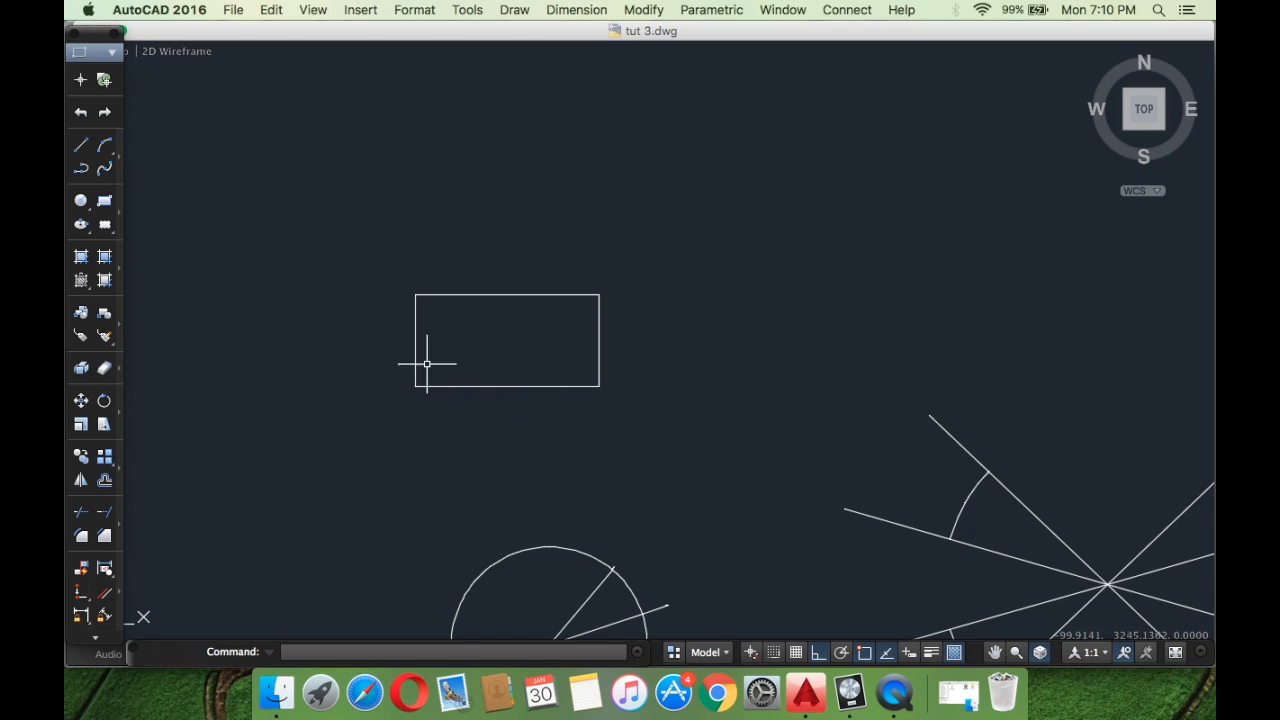
Select the rectangle's sides one at a time, clearing the selection between them, to examine them as separate lines.
left_click(599, 357)
key("Escape")
left_click(519, 325)
left_click(508, 290)
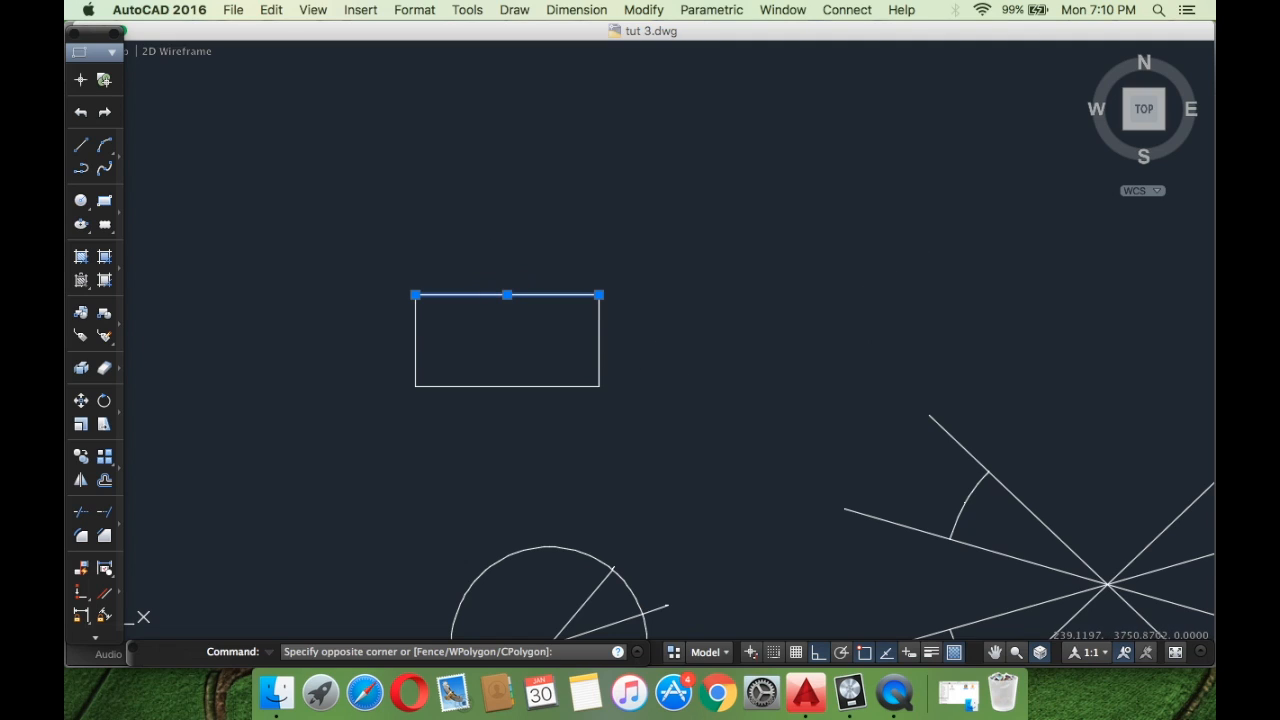
key("Escape")
left_click(433, 363)
left_click(357, 320)
key("Escape")
left_click(554, 429)
left_click(523, 356)
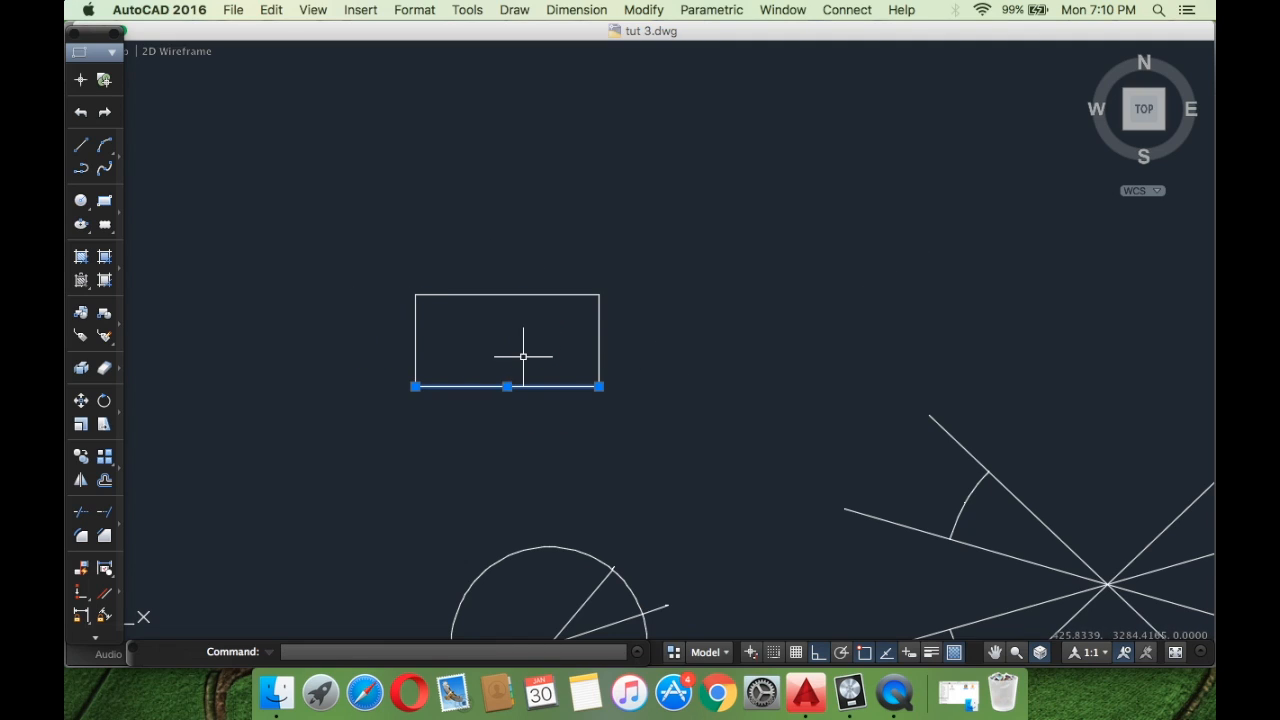
left_click(565, 413)
left_click(517, 362)
key("Escape")
left_click(638, 332)
left_click(571, 352)
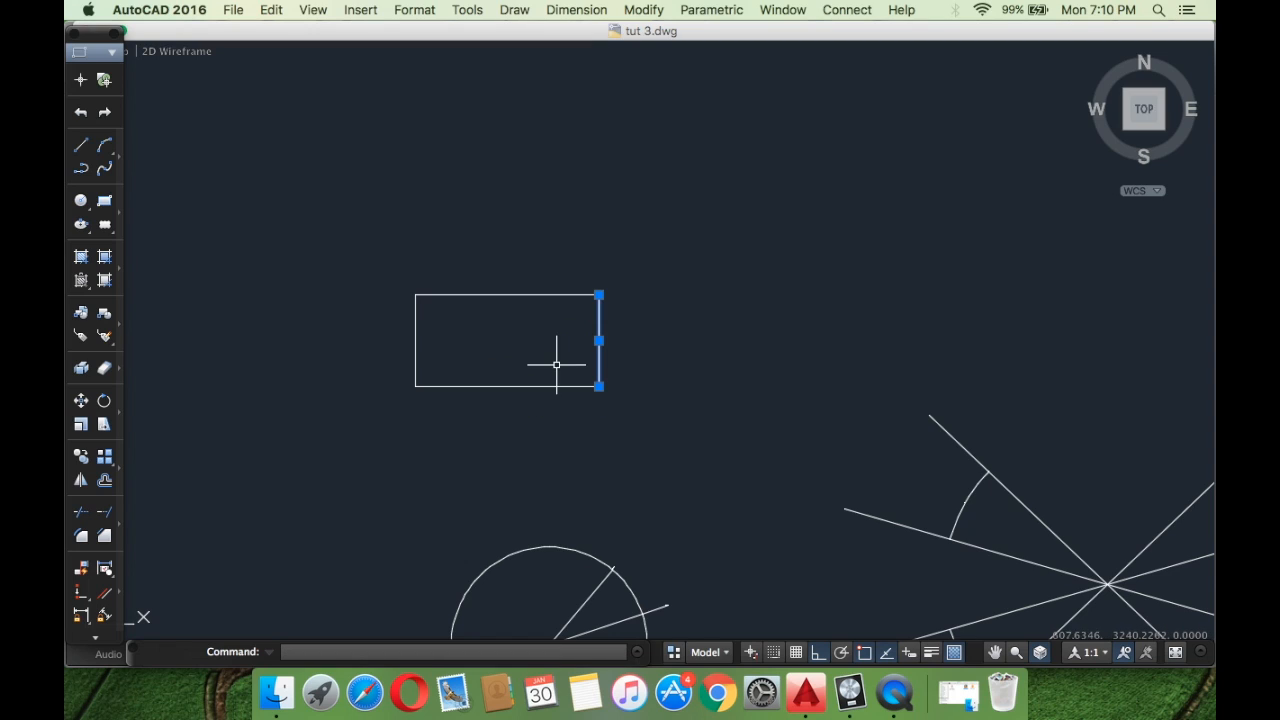
left_click(668, 400)
key("Escape")
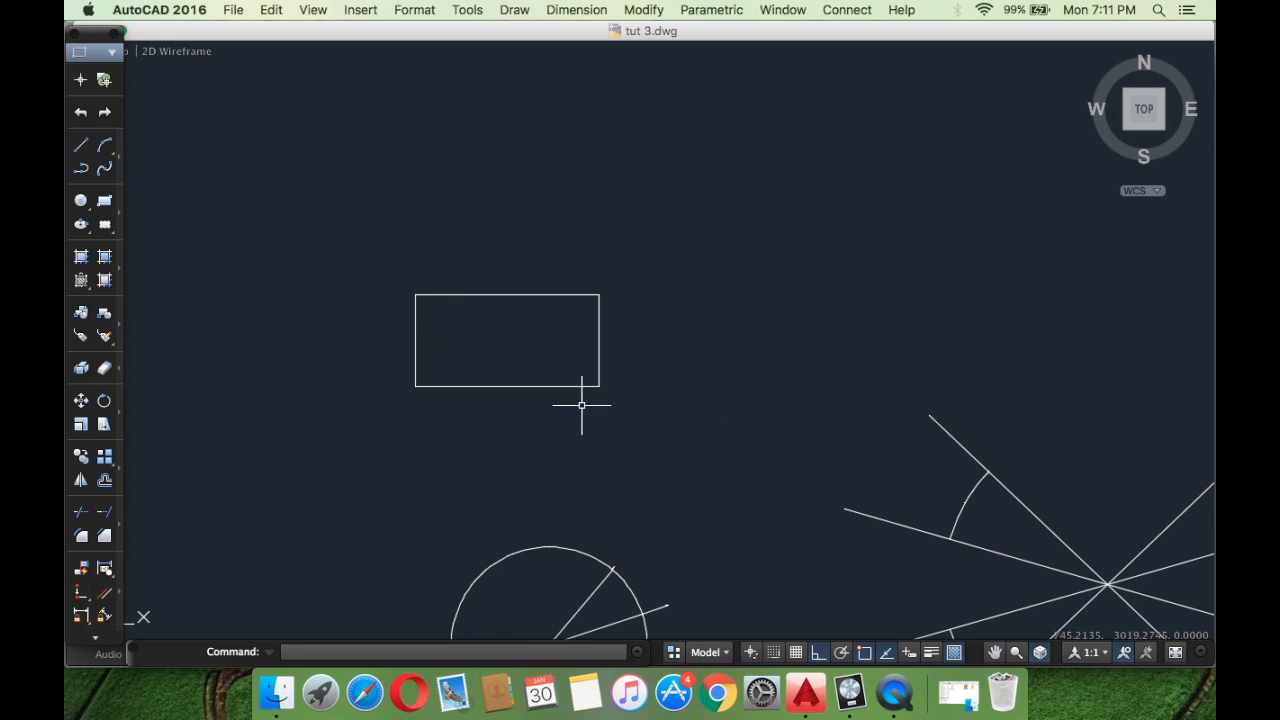
Select the rectangle's bottom and right sides together with a crossing window, and clear the selection.
left_click(652, 411)
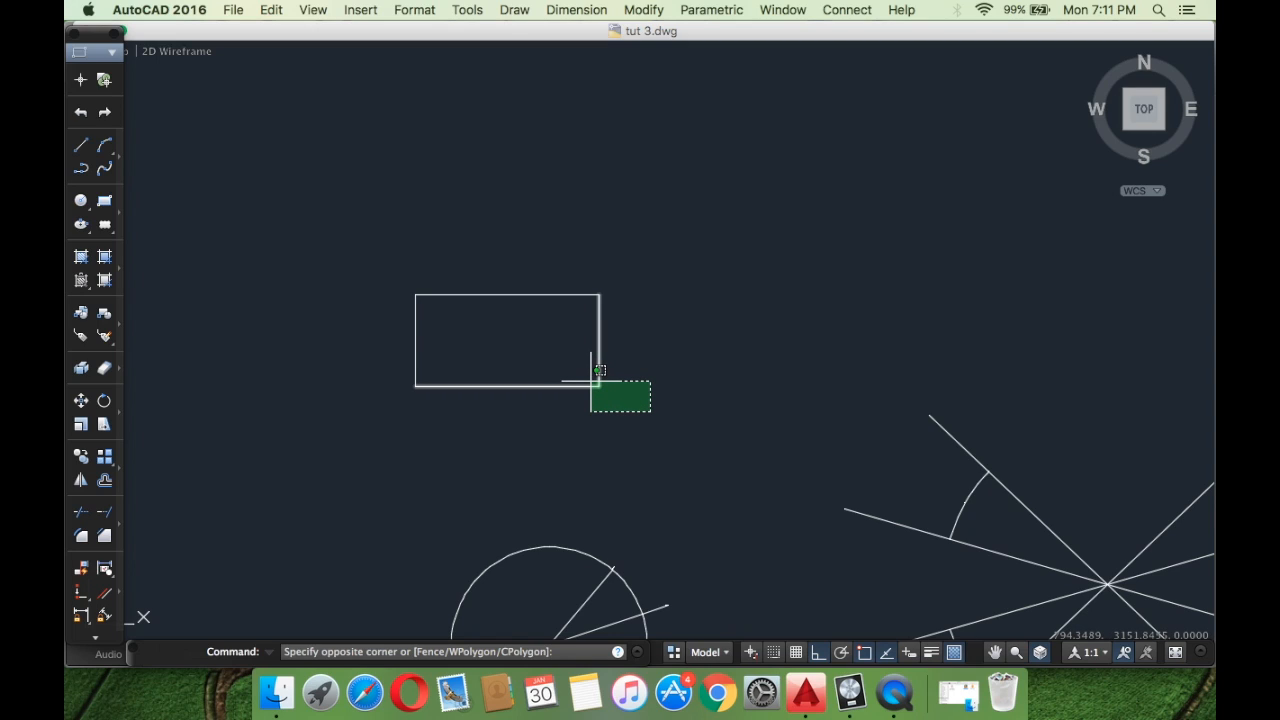
left_click(591, 381)
key("Escape")
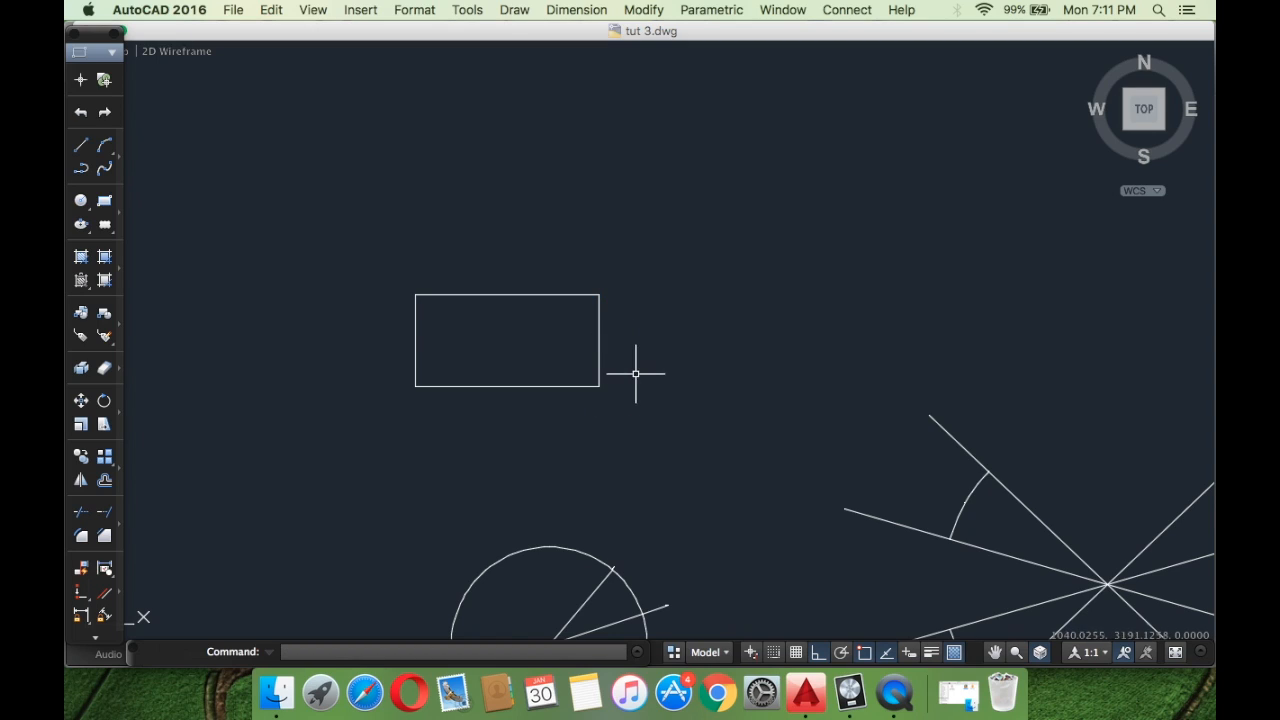
Join the four lines of the rectangle above the circle into a single object.
left_click(696, 470)
left_click(297, 215)
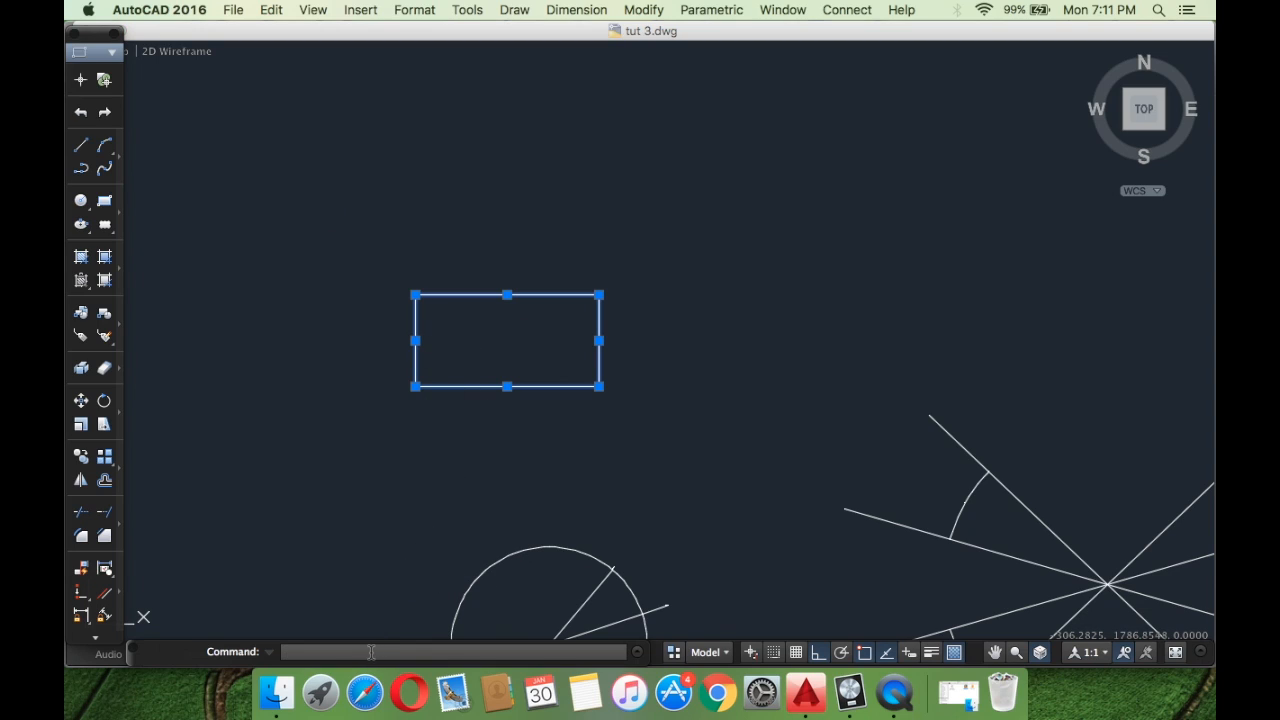
type("n")
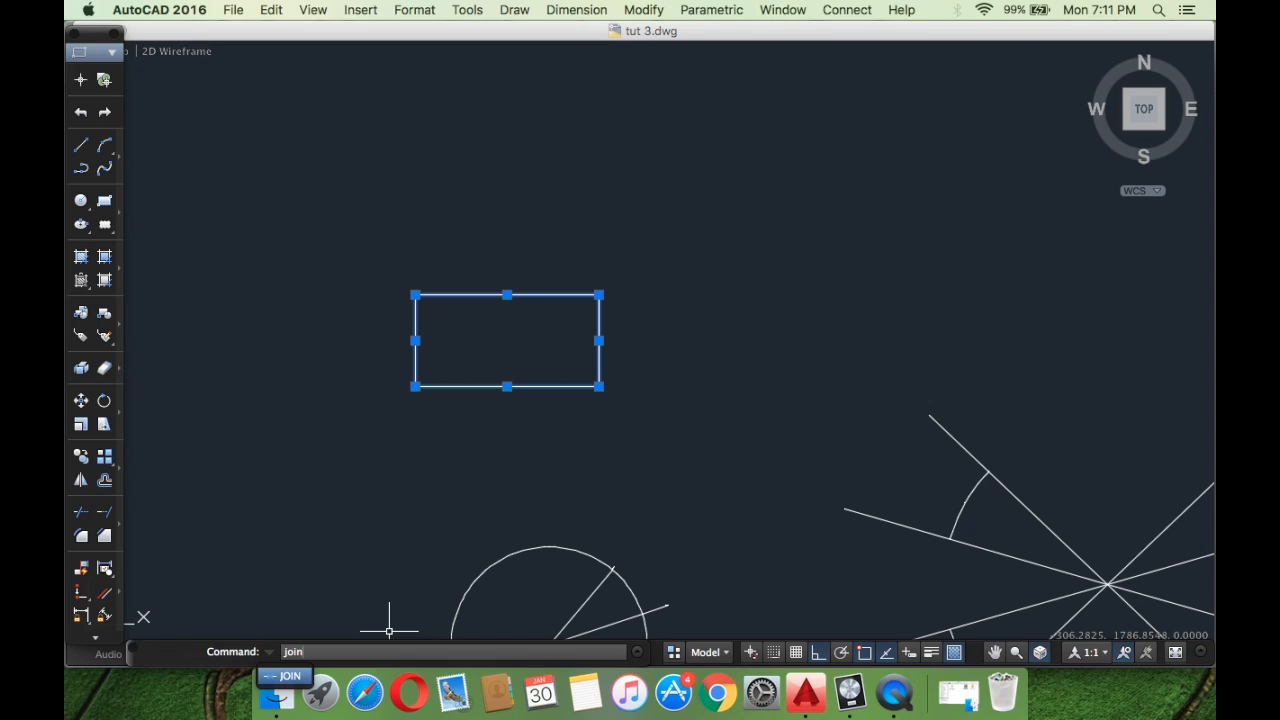
key("Return")
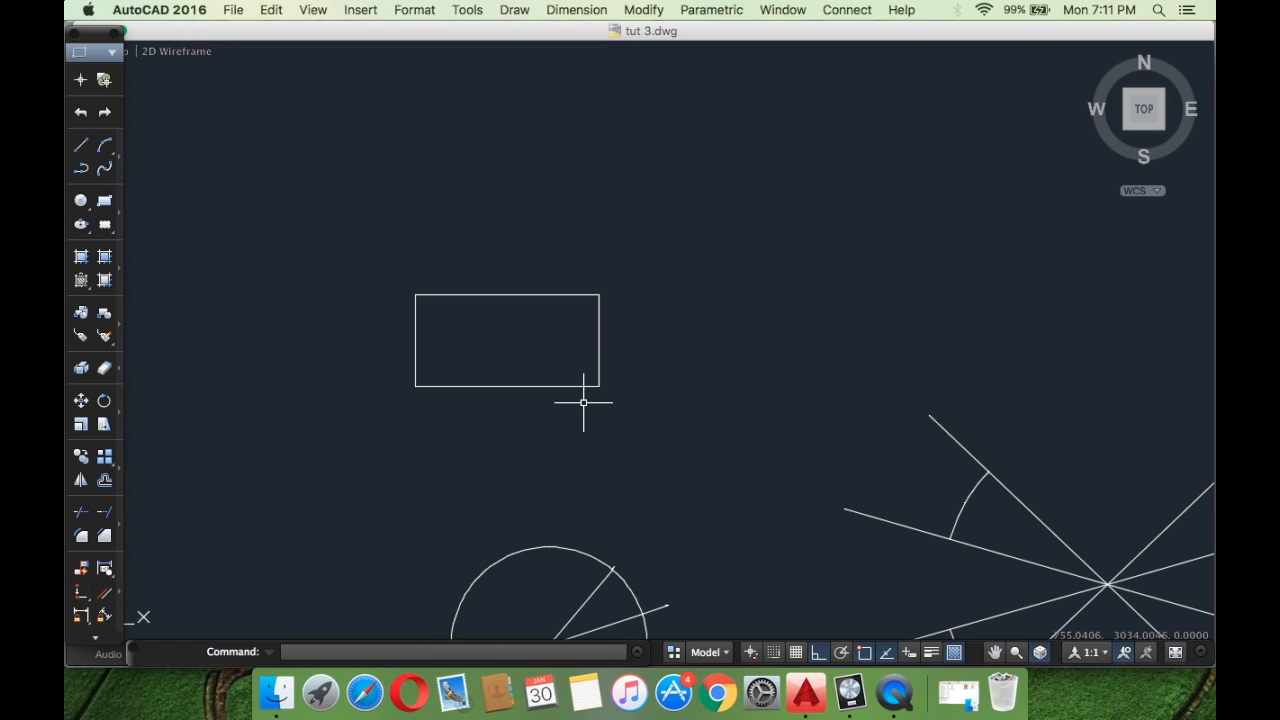
Select the joined rectangle above the circle and explode it back into separate lines.
left_click(620, 395)
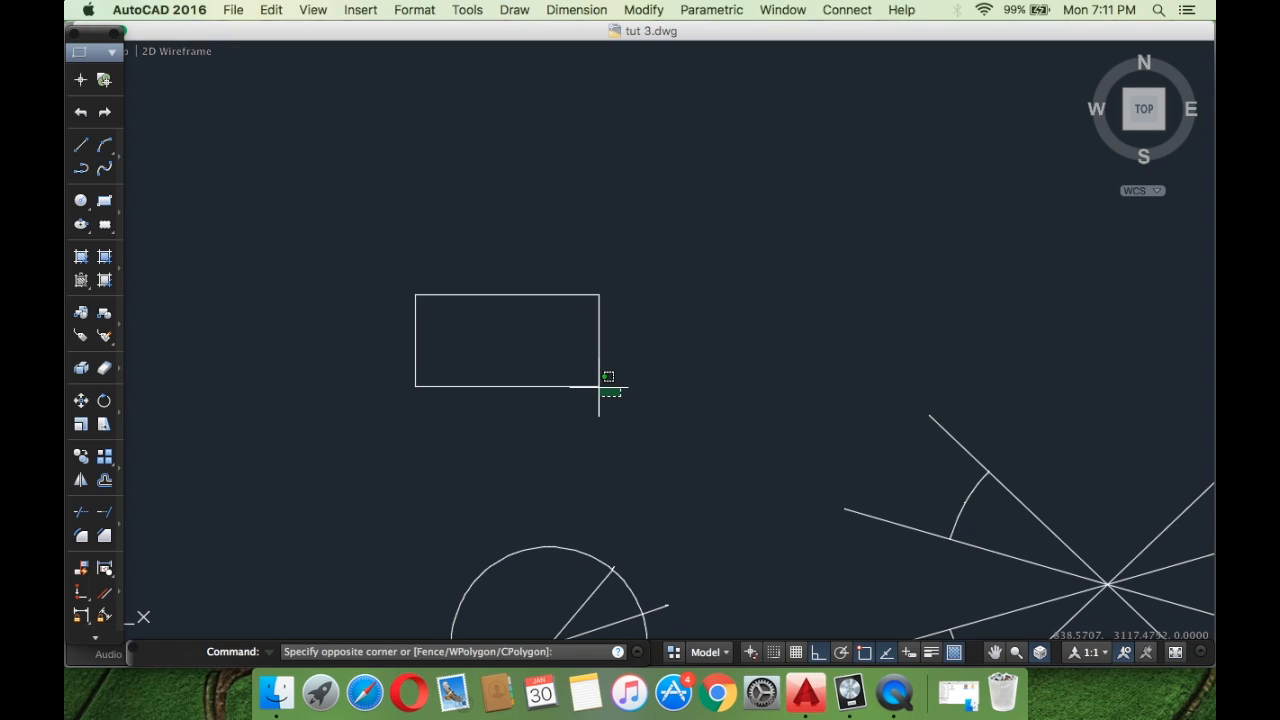
left_click(599, 387)
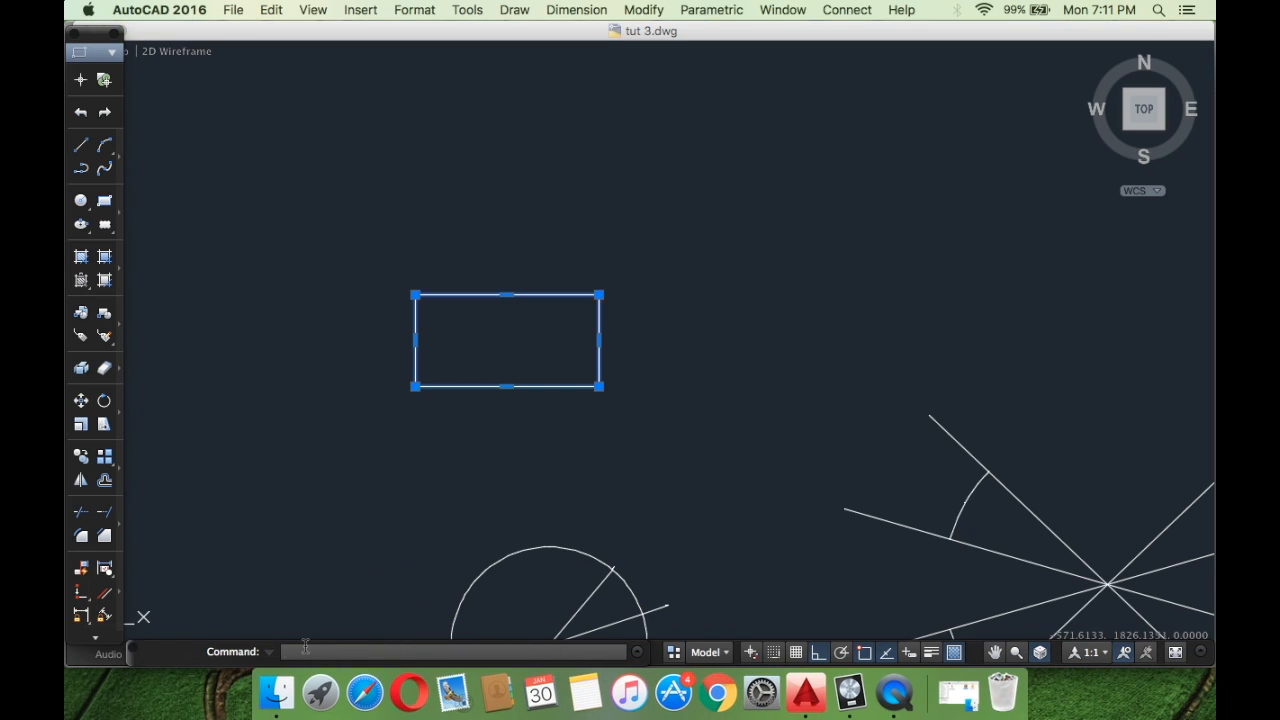
type("exploder")
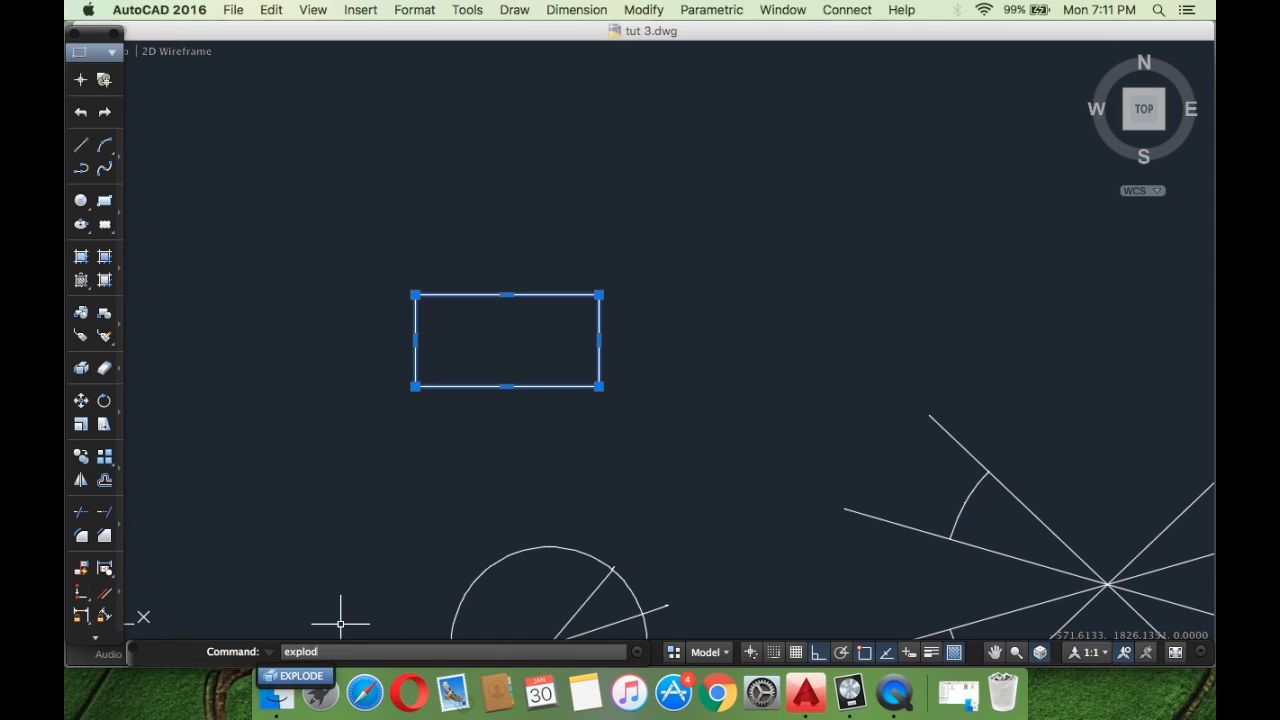
key("BackSpace")
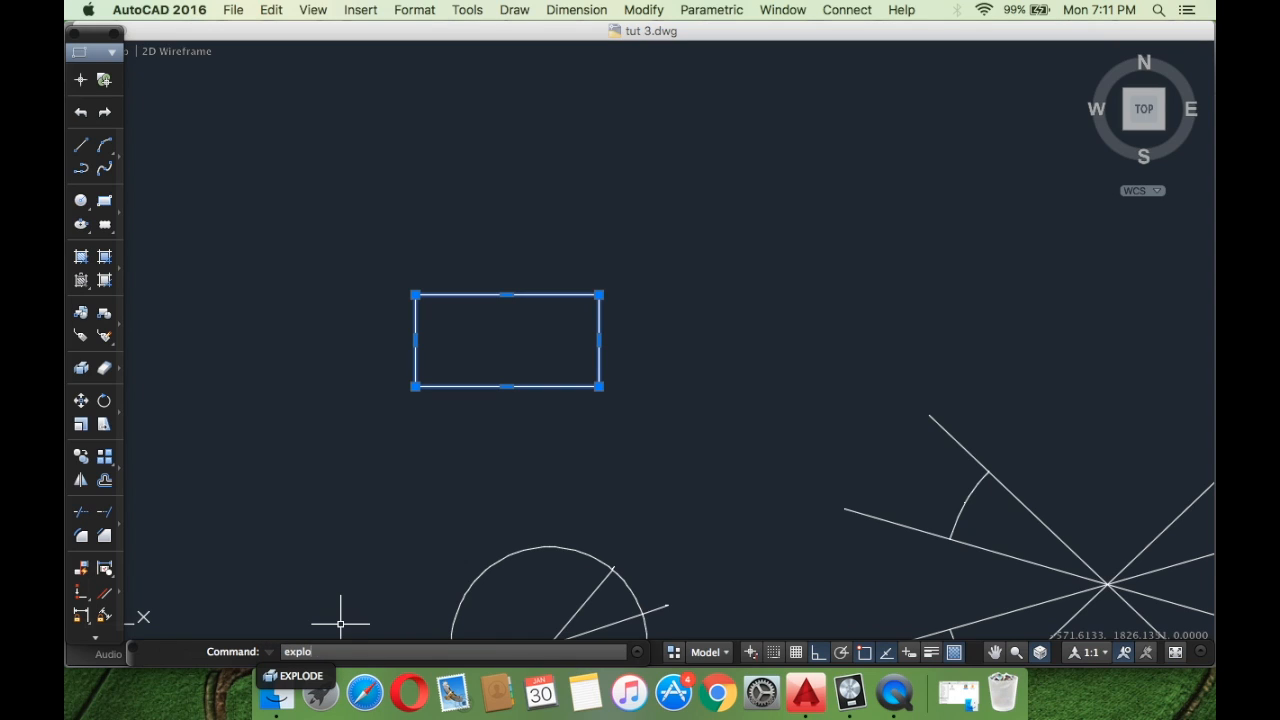
key("BackSpace")
key("BackSpace")
key("BackSpace")
key("BackSpace")
key("BackSpace")
type("x")
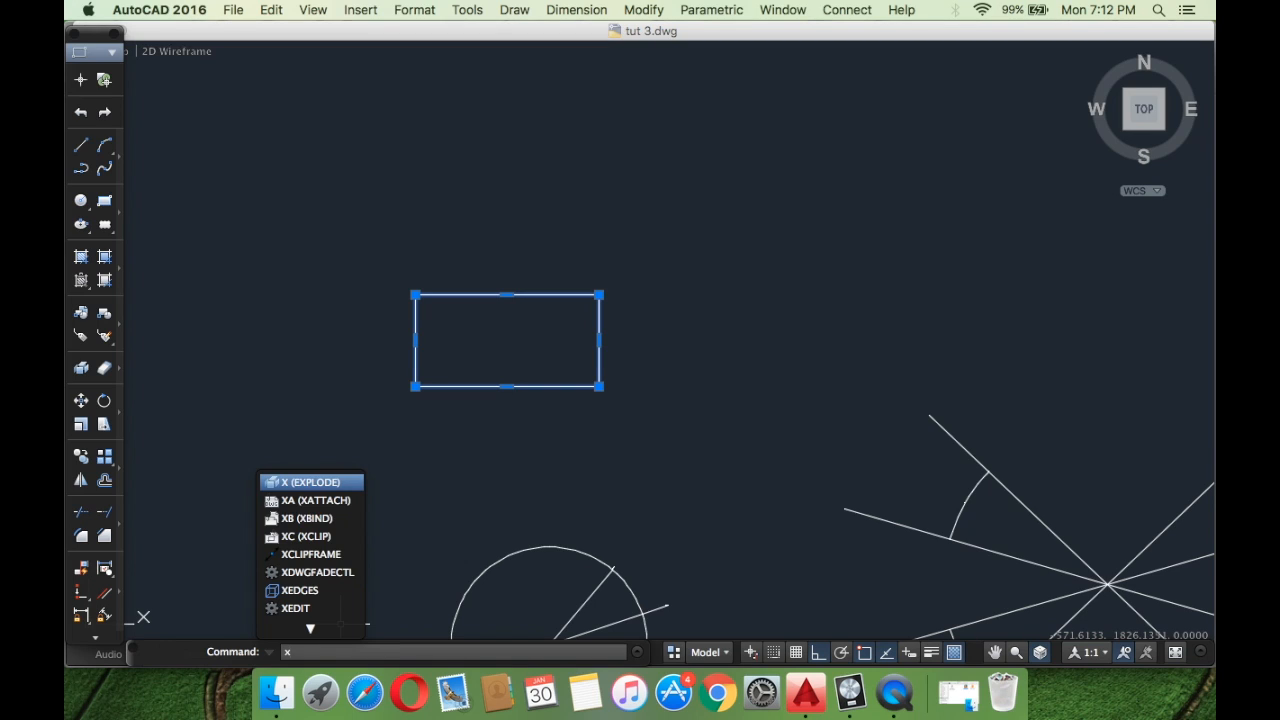
key("Return")
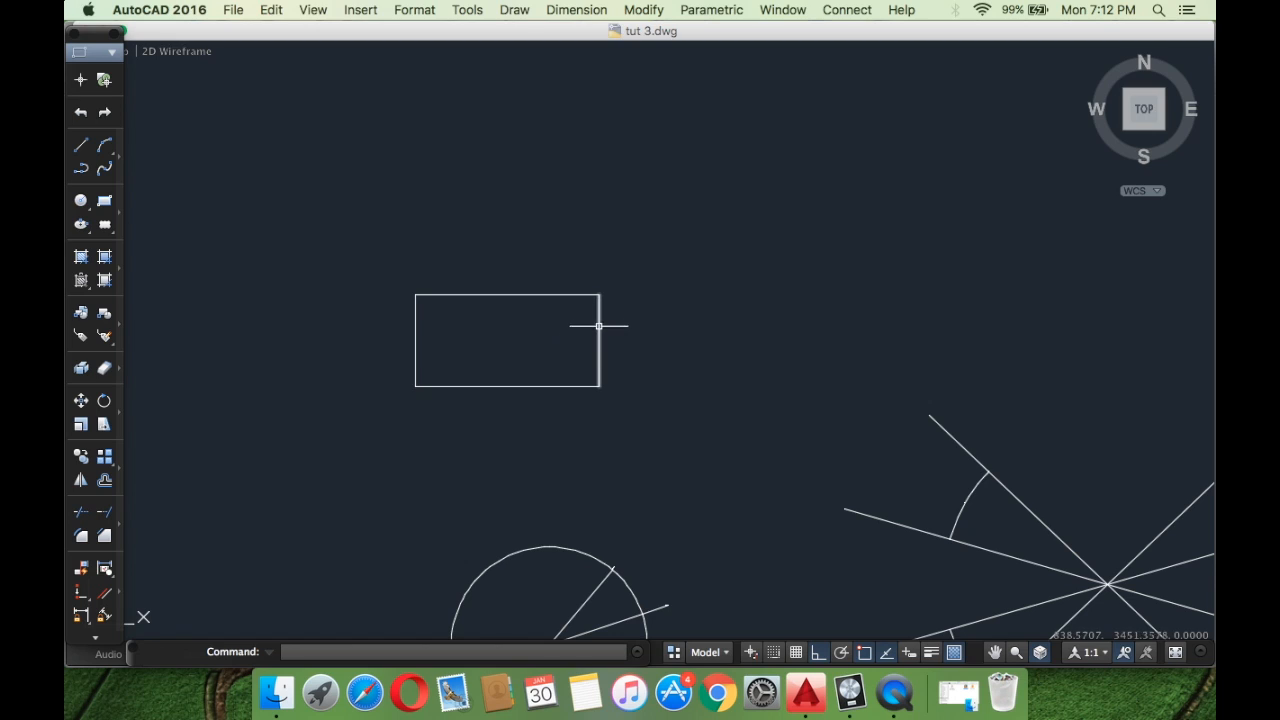
scroll(866, 349, "down", 3)
mouse_move(894, 443)
middle_mouse_down()
mouse_move(692, 327)
mouse_move(657, 286)
middle_mouse_up()
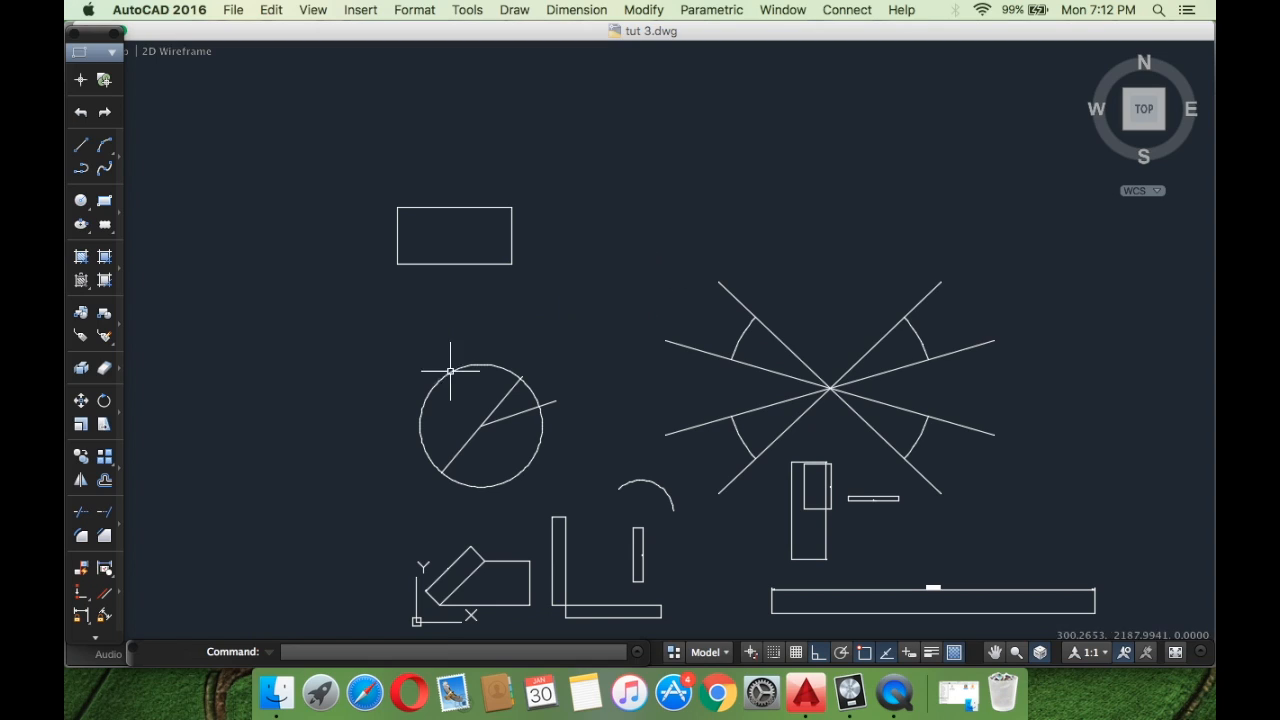
scroll(467, 429, "up", 4)
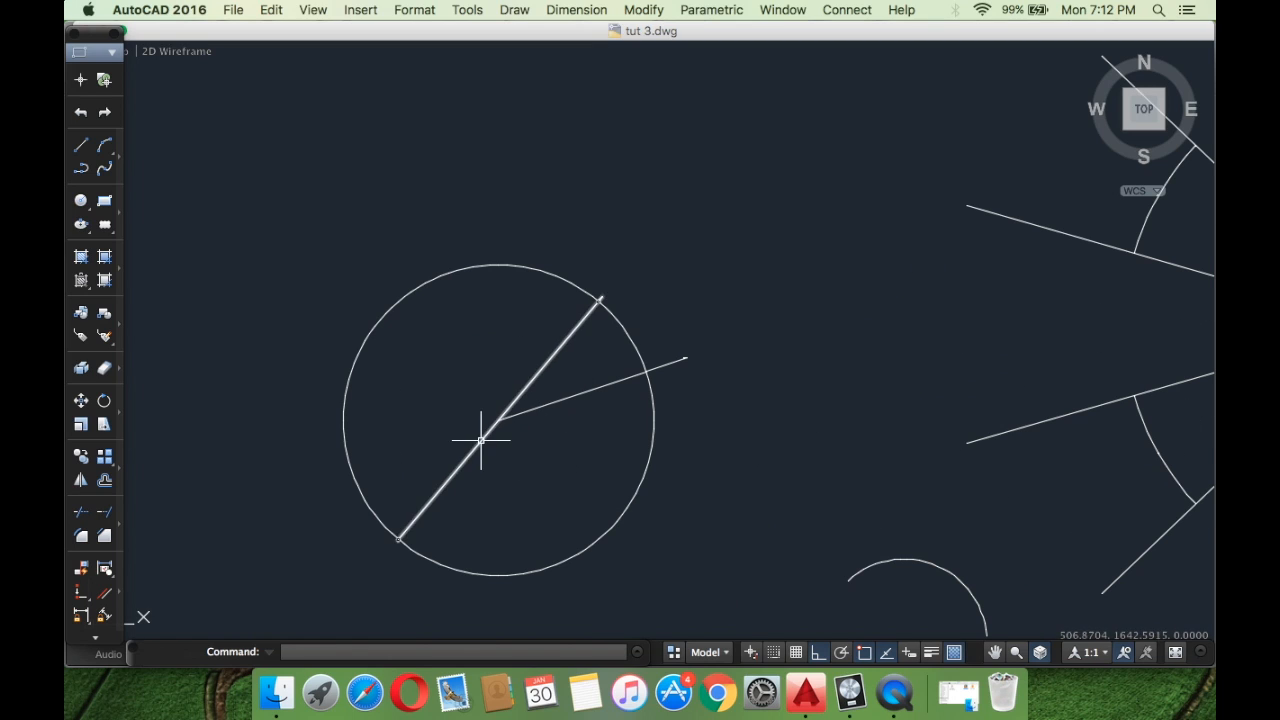
scroll(481, 440, "up", 2)
scroll(725, 530, "down", 2)
scroll(725, 530, "down", 2)
middle_click_drag(975, 500, 683, 434)
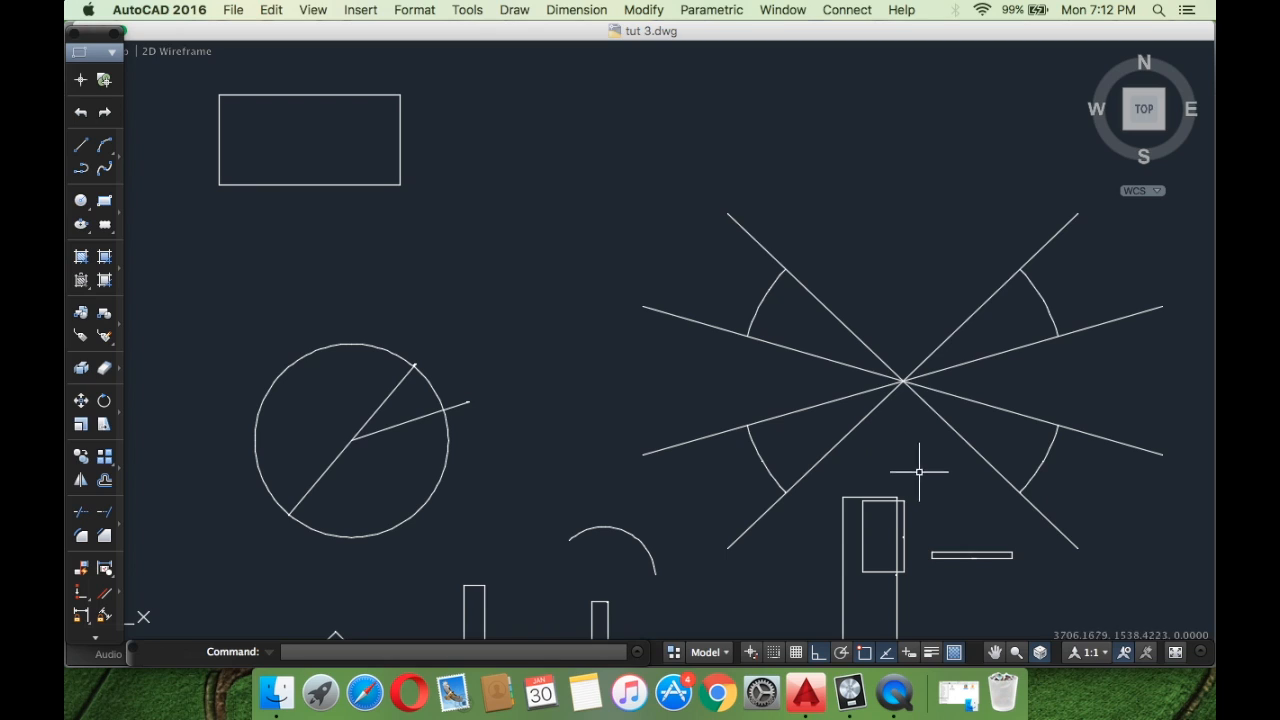
left_click(968, 505)
left_click(796, 258)
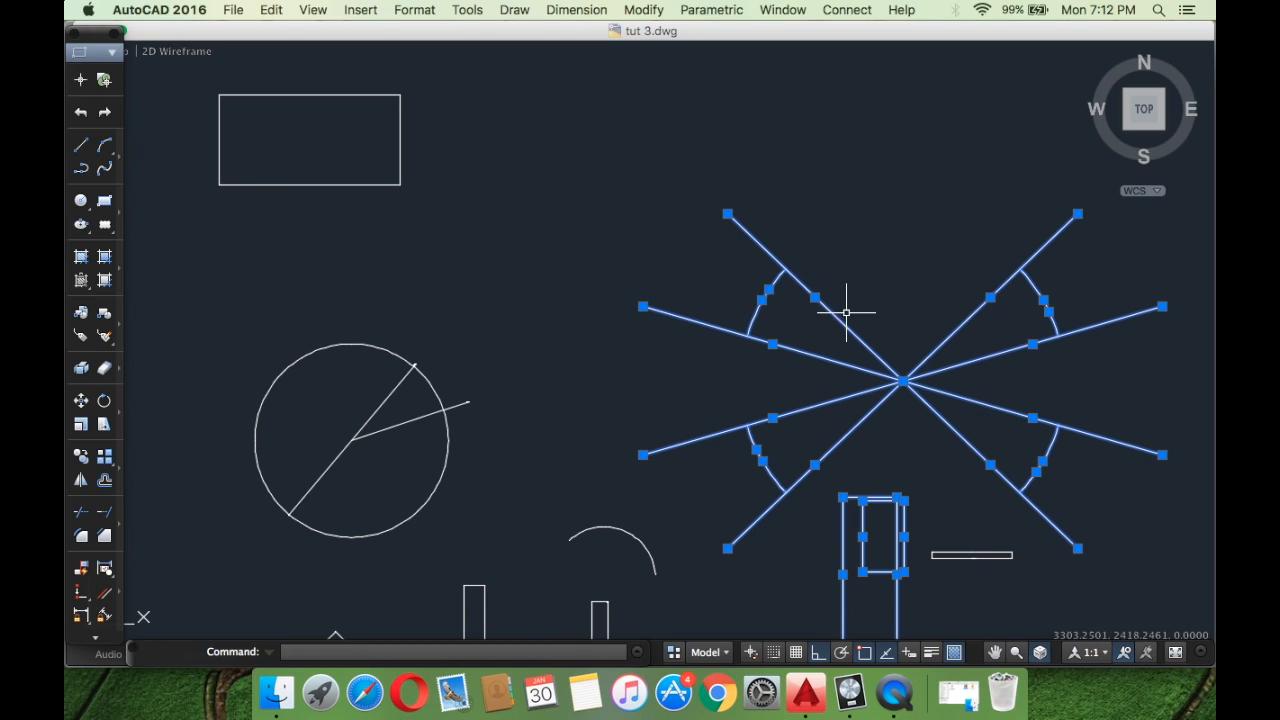
key("Escape")
Join all lines and arcs of the star-shaped figure, selecting them with a crossing window that leaves out the rectangles below.
left_click(1162, 253)
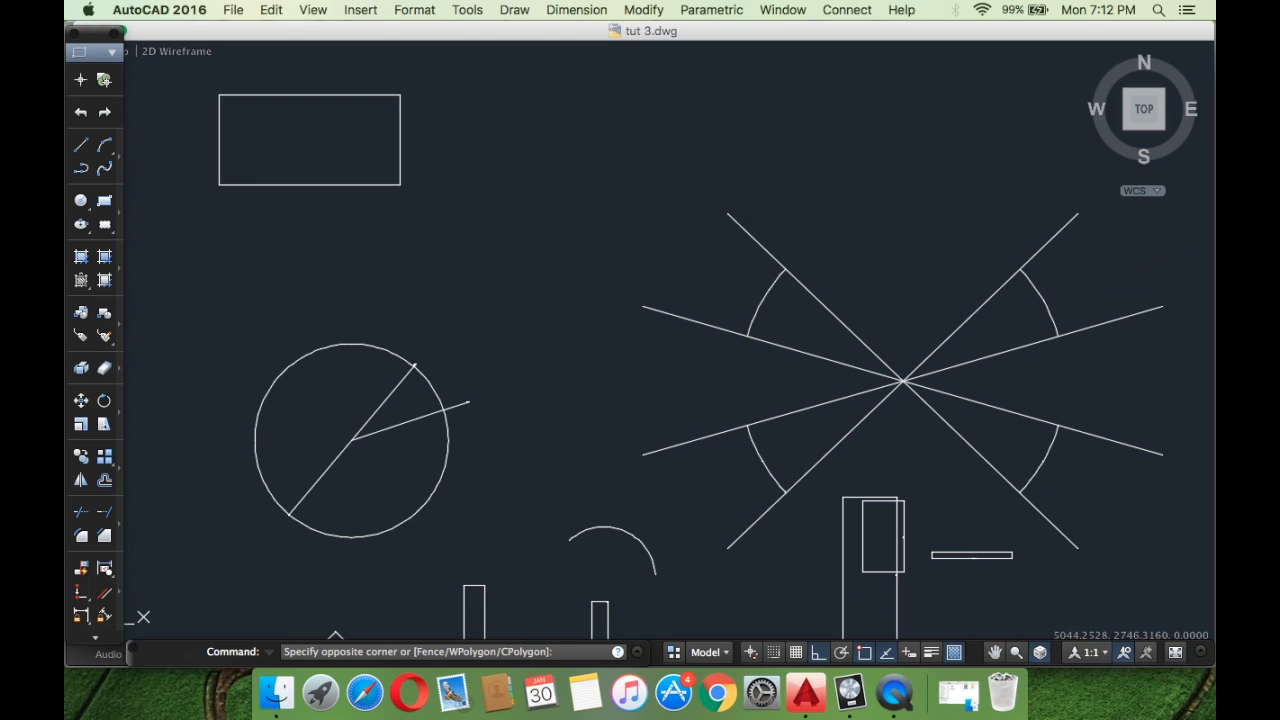
left_click(694, 385)
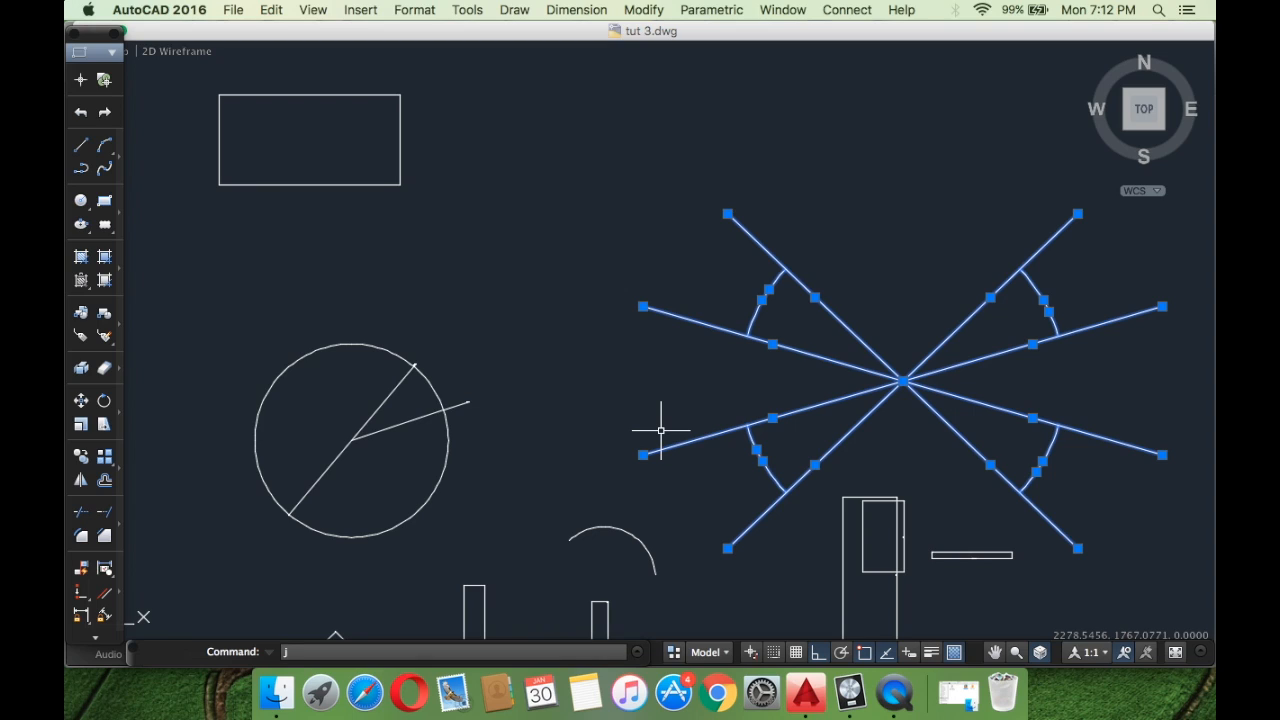
key("Return")
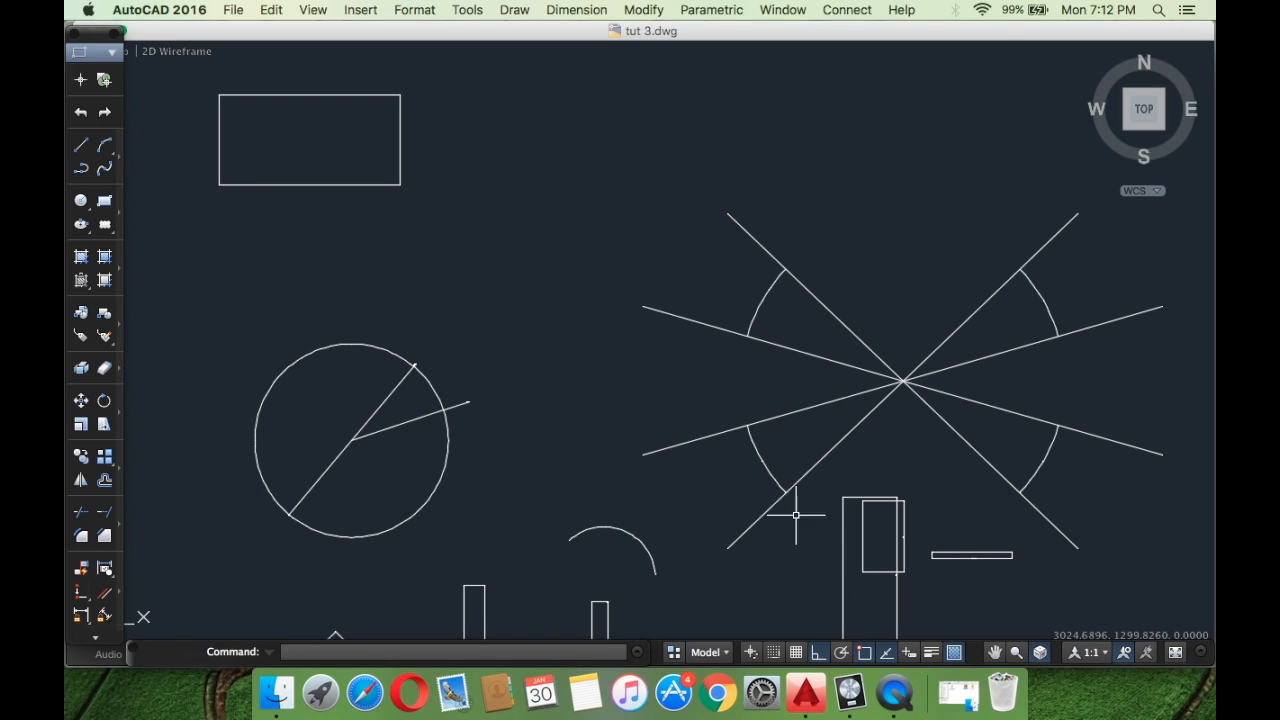
Select the whole star-shaped figure with a crossing window through its centre and explode it.
scroll(781, 470, "up", 2)
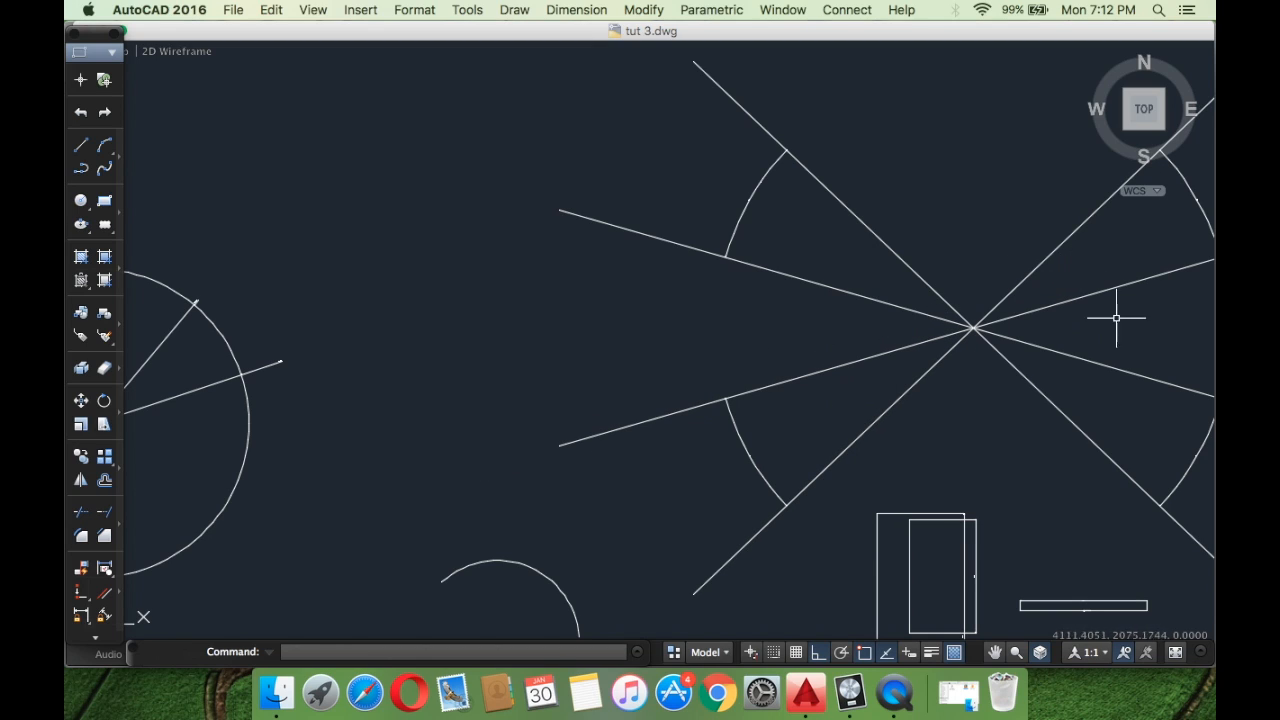
scroll(920, 392, "down", 4)
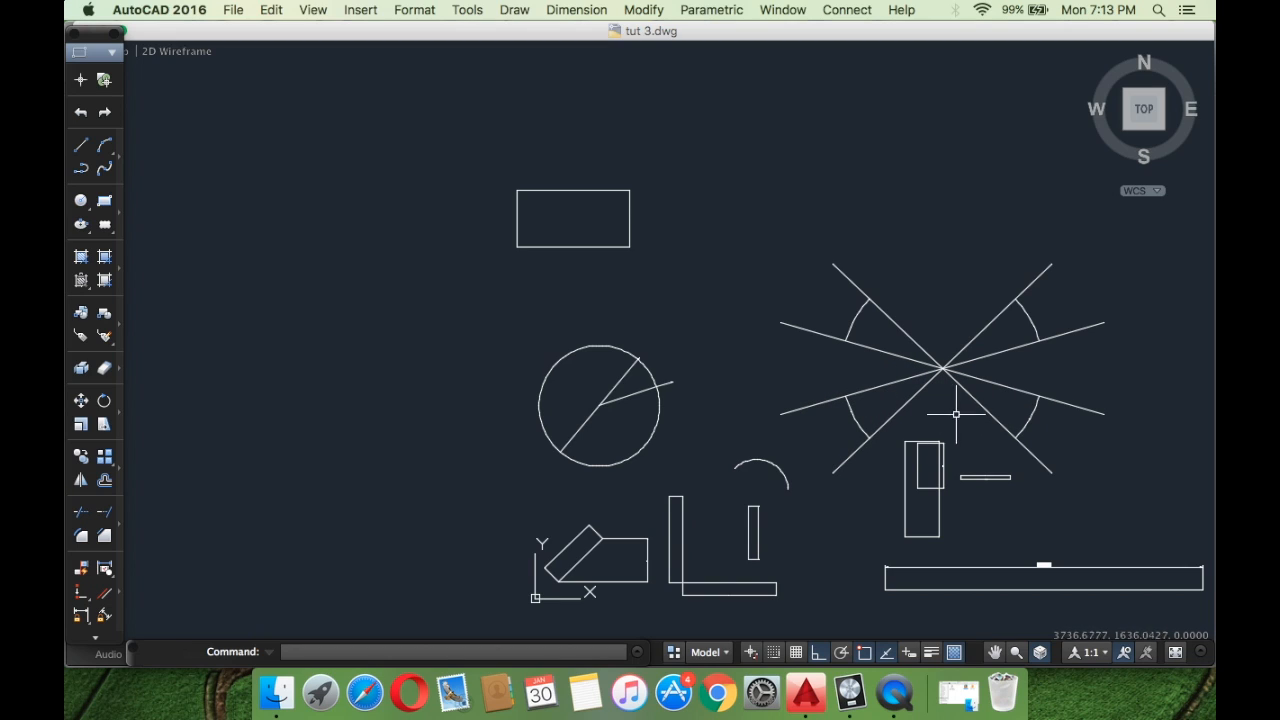
left_click(995, 432)
left_click(923, 312)
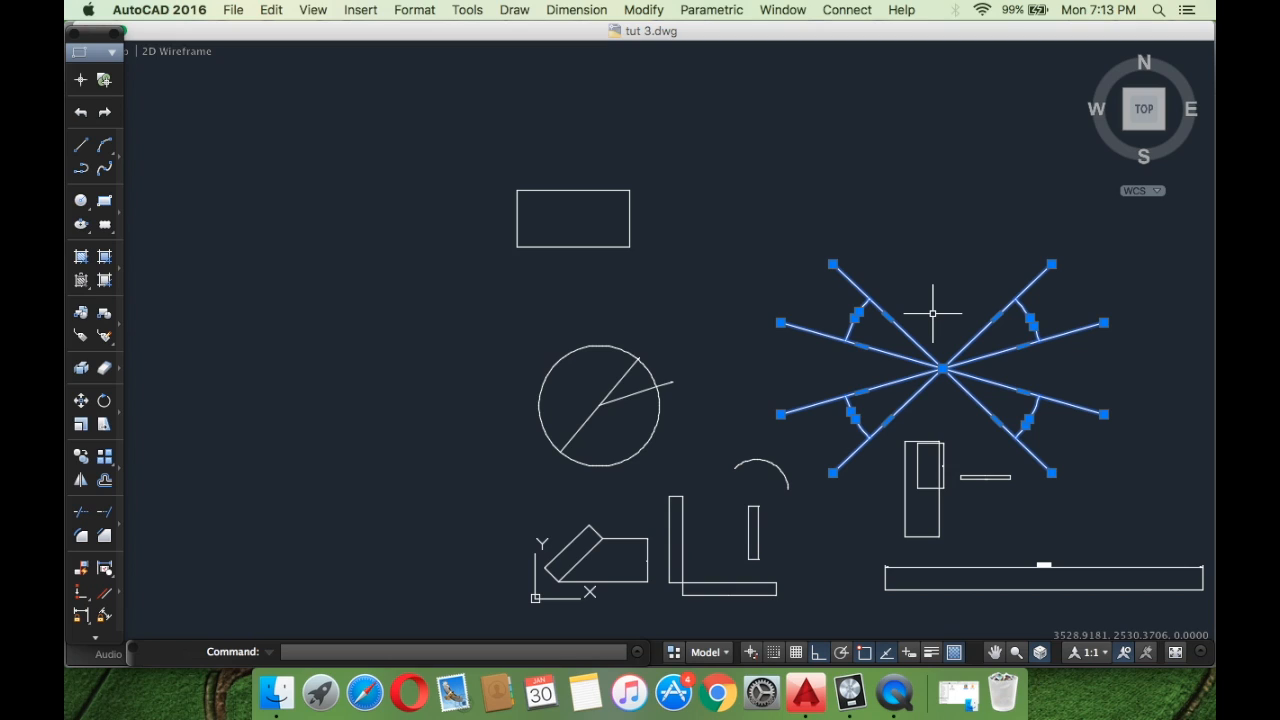
type("x")
key("Return")
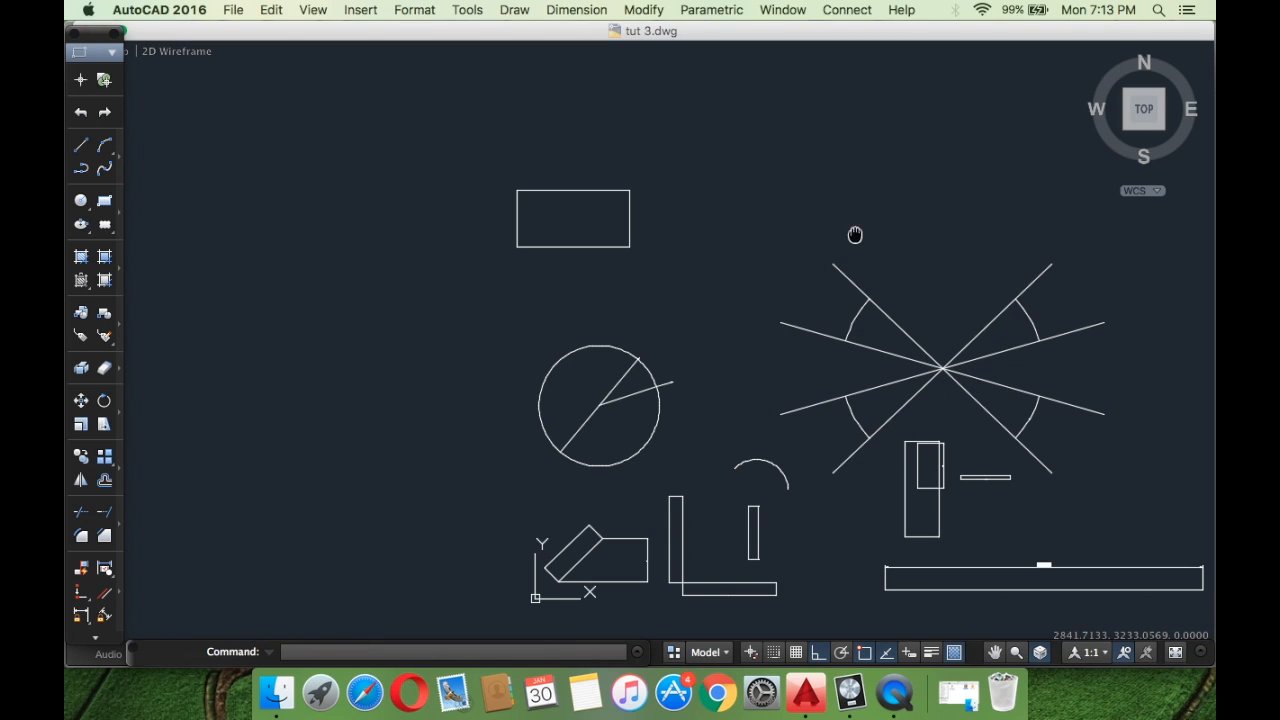
Draw a wide rectangle above the star-shaped figure using the Rectangle tool.
middle_click_drag(853, 236, 831, 260)
left_click(104, 201)
left_click(717, 166)
left_click(915, 240)
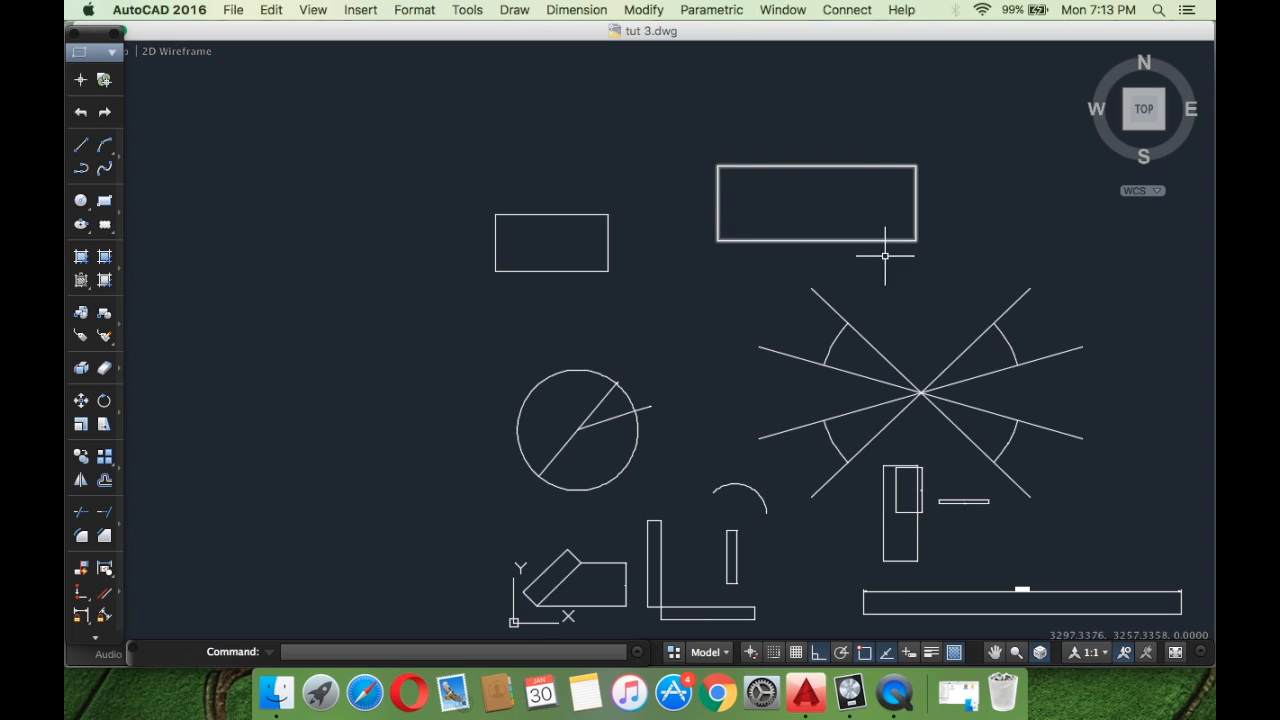
left_click(950, 256)
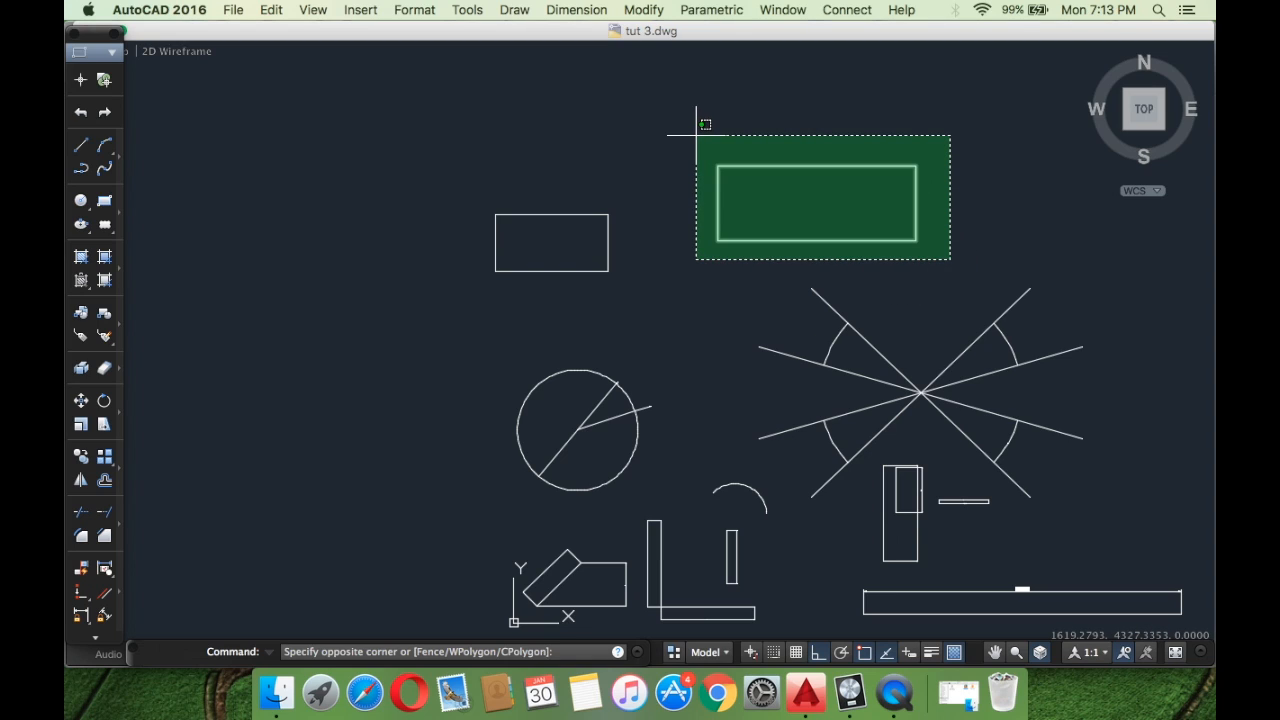
left_click(697, 125)
type("e")
key("Escape")
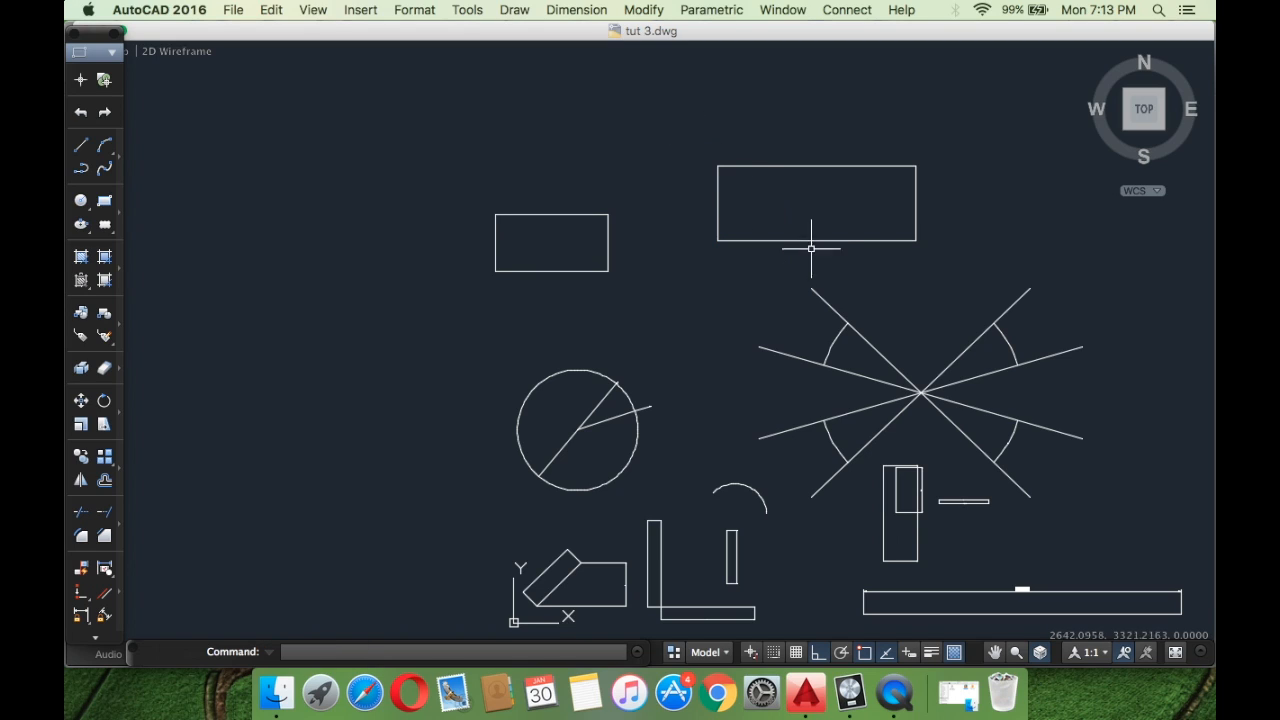
Explode the 2824,31 linear dimension above the long rectangle into its separate parts.
scroll(787, 274, "down", 2)
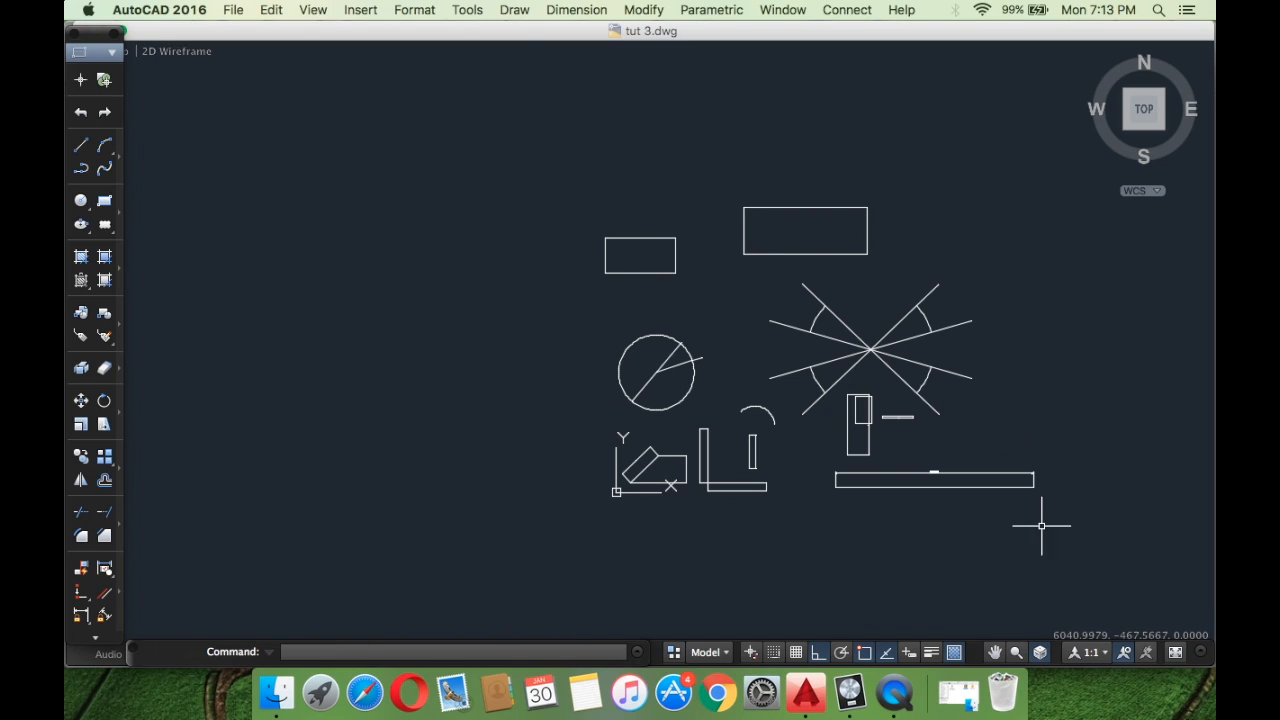
scroll(1034, 520, "up", 6)
middle_click_drag(537, 424, 568, 468)
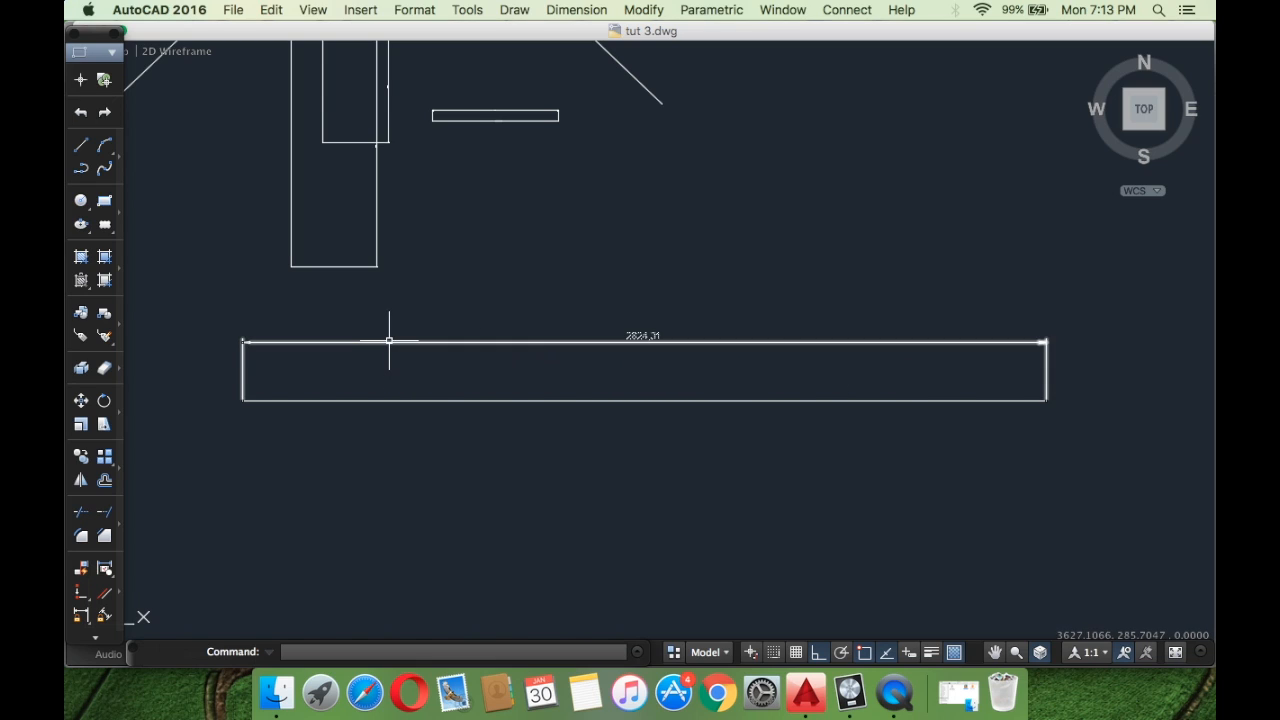
scroll(252, 348, "up", 5)
scroll(540, 372, "down", 5)
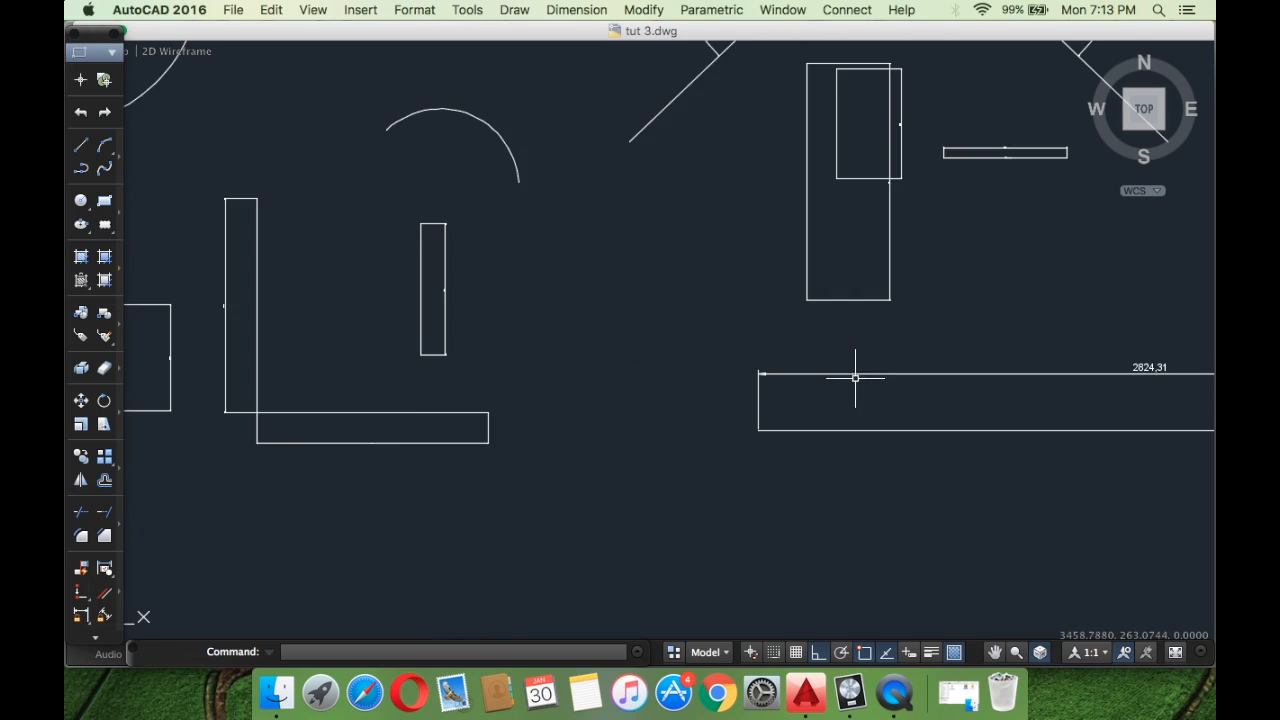
scroll(855, 378, "right", 10)
middle_click_drag(528, 428, 686, 451)
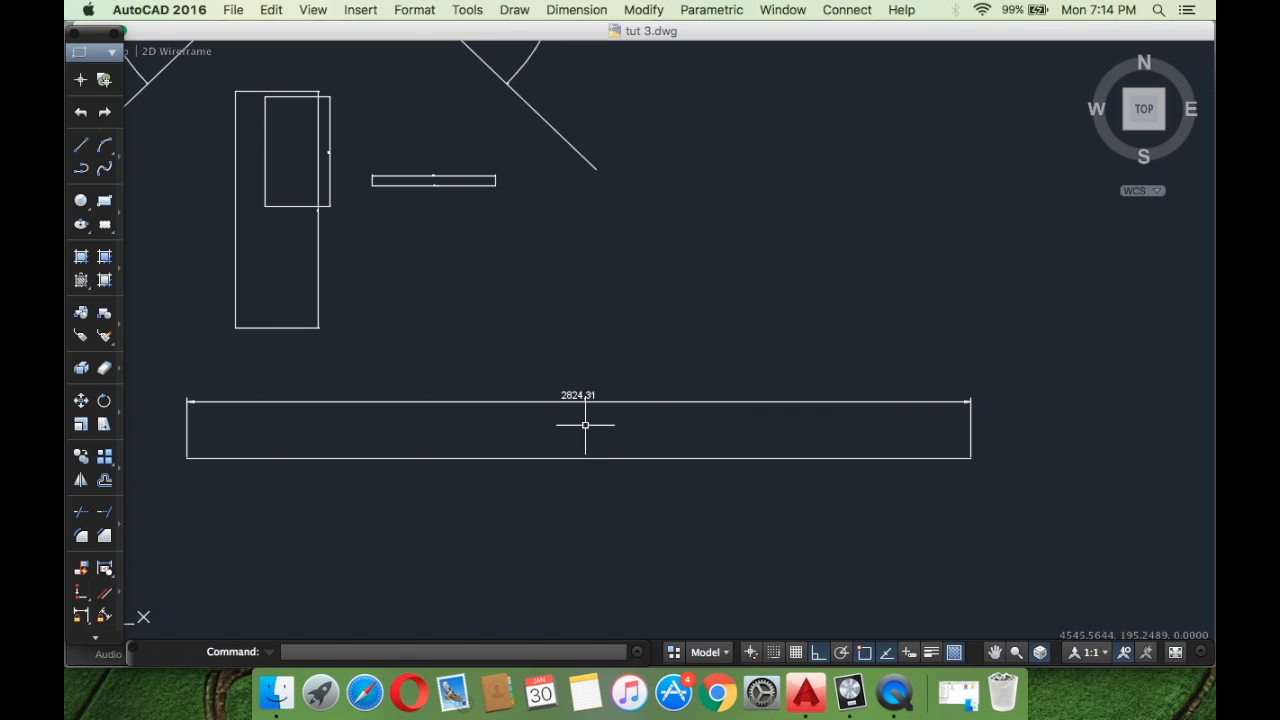
left_click(675, 438)
left_click(533, 366)
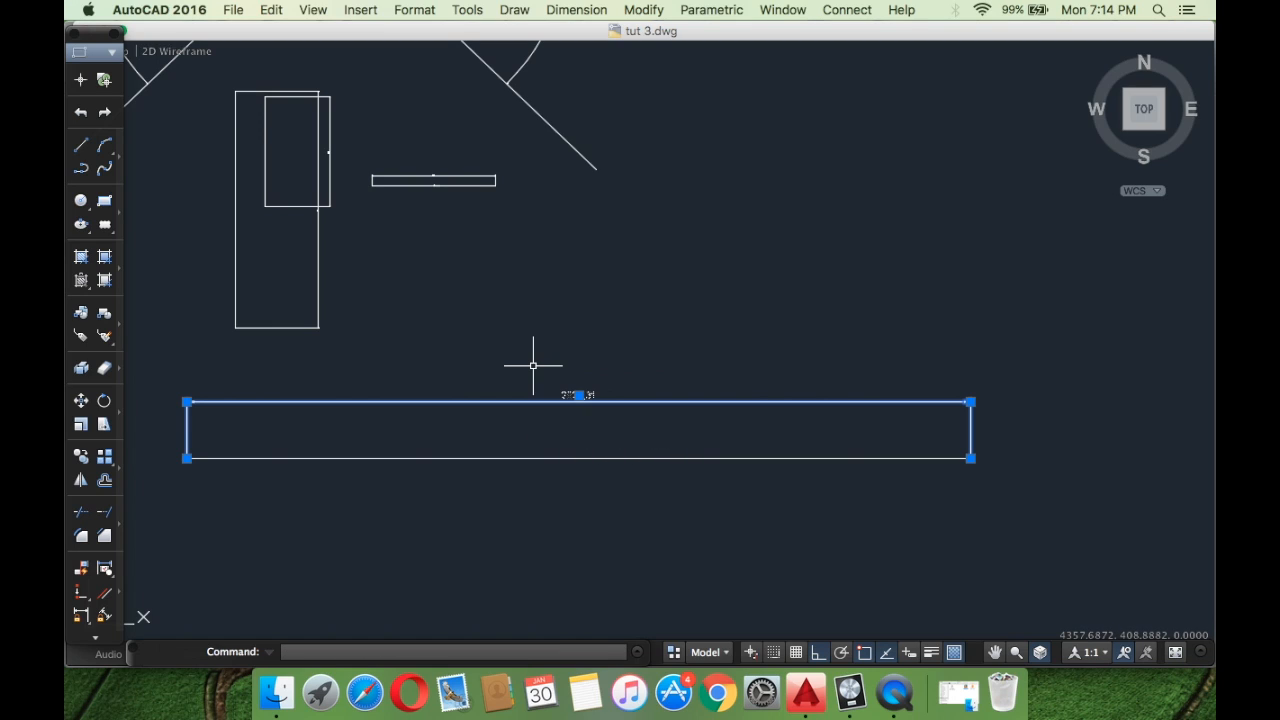
key("Return")
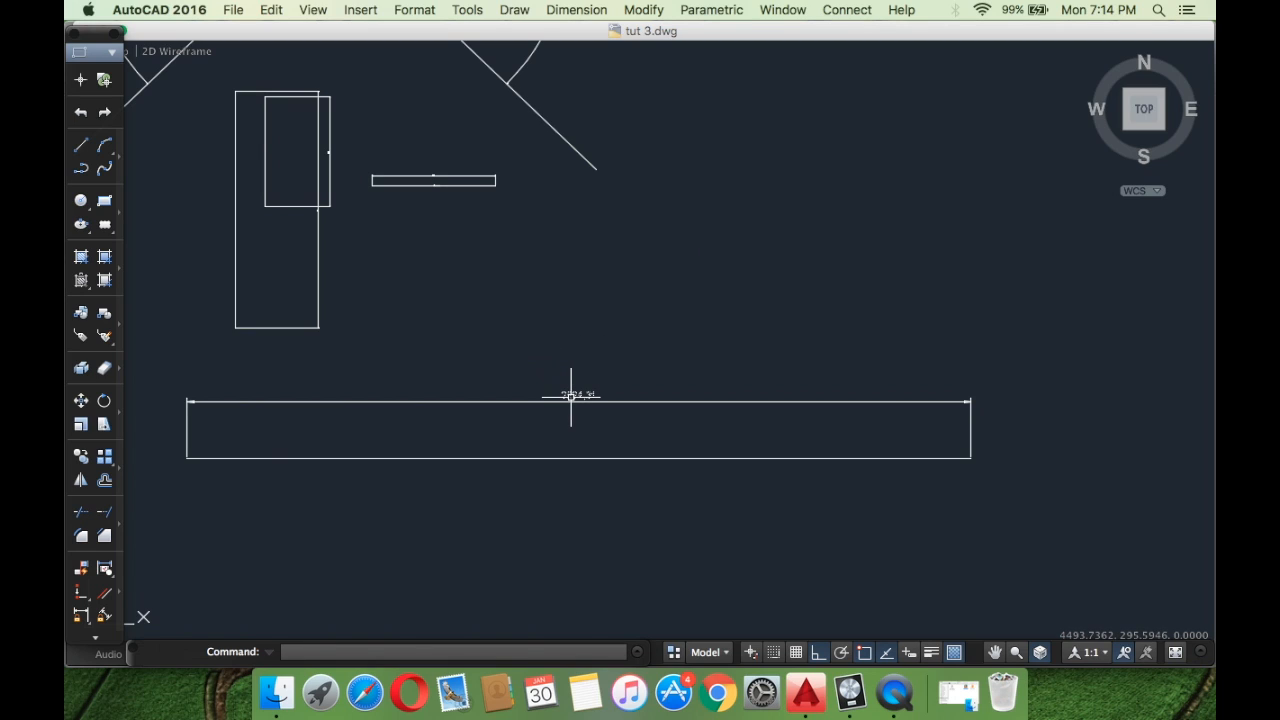
Stretch the left end of the exploded dimension's horizontal line inward, away from its arrowhead.
scroll(163, 420, "up", 6)
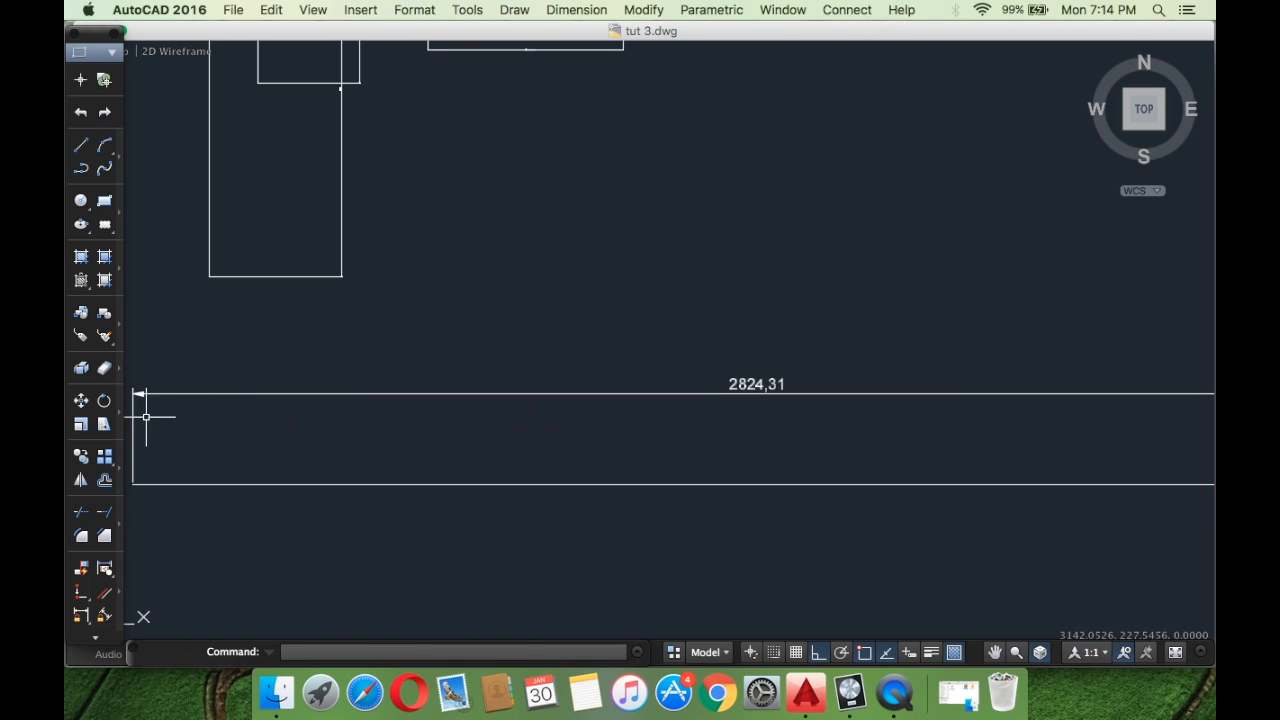
scroll(563, 402, "down", 5)
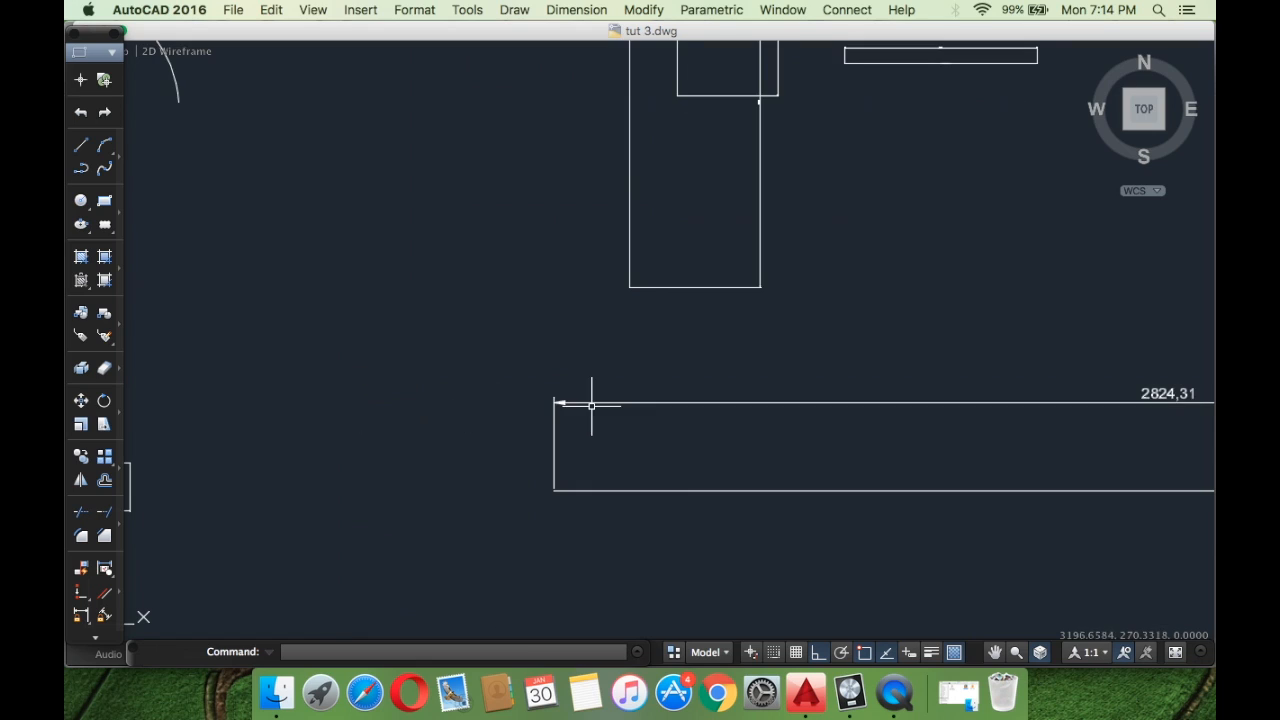
middle_click_drag(770, 429, 580, 434)
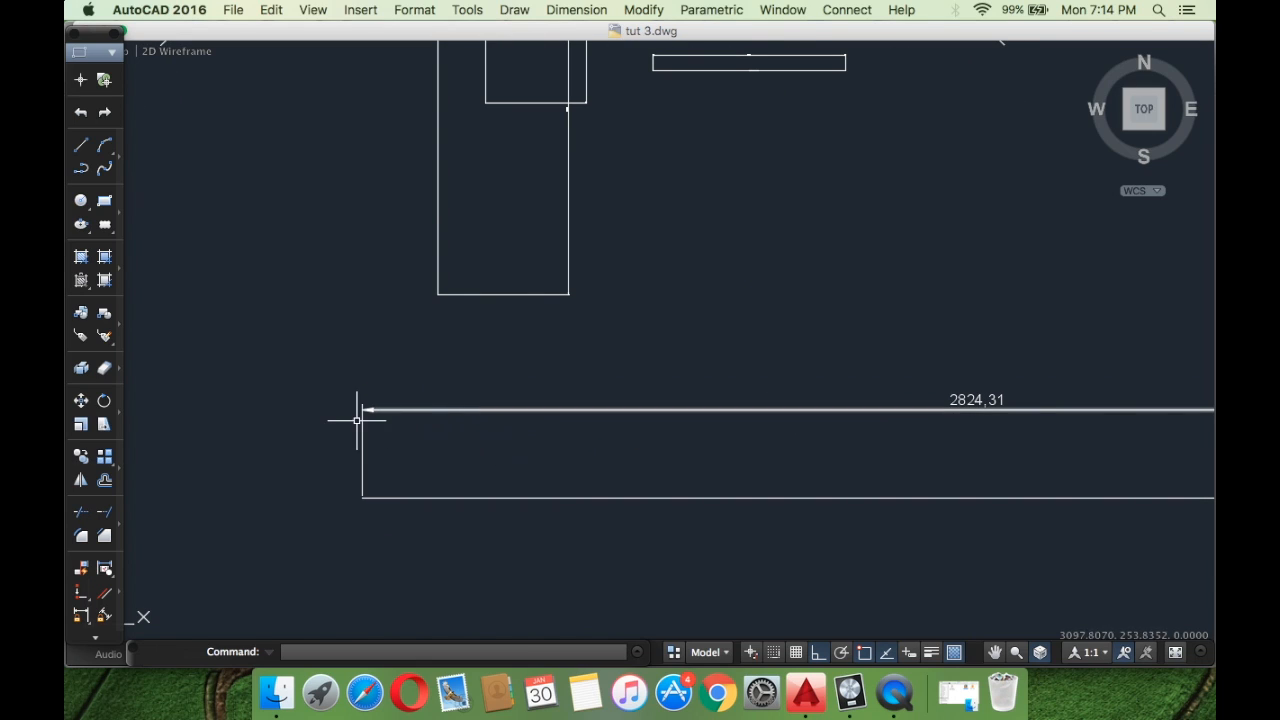
scroll(395, 414, "up", 3)
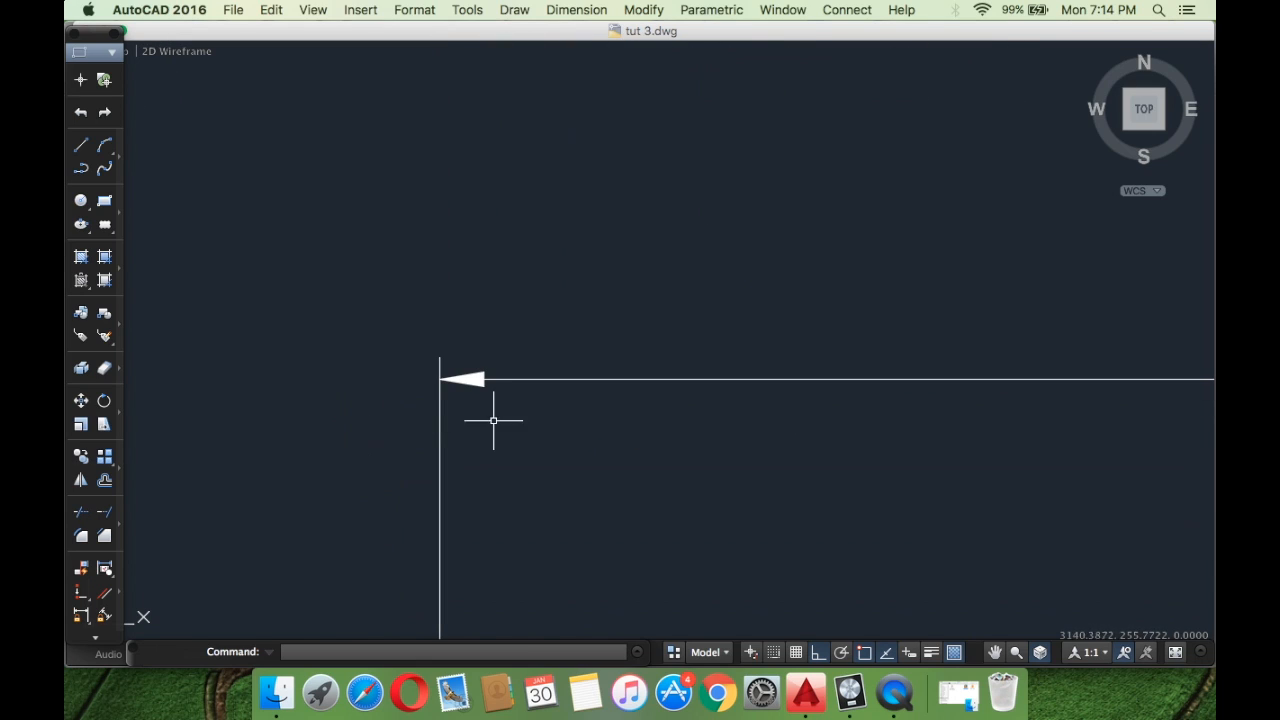
left_click(619, 379)
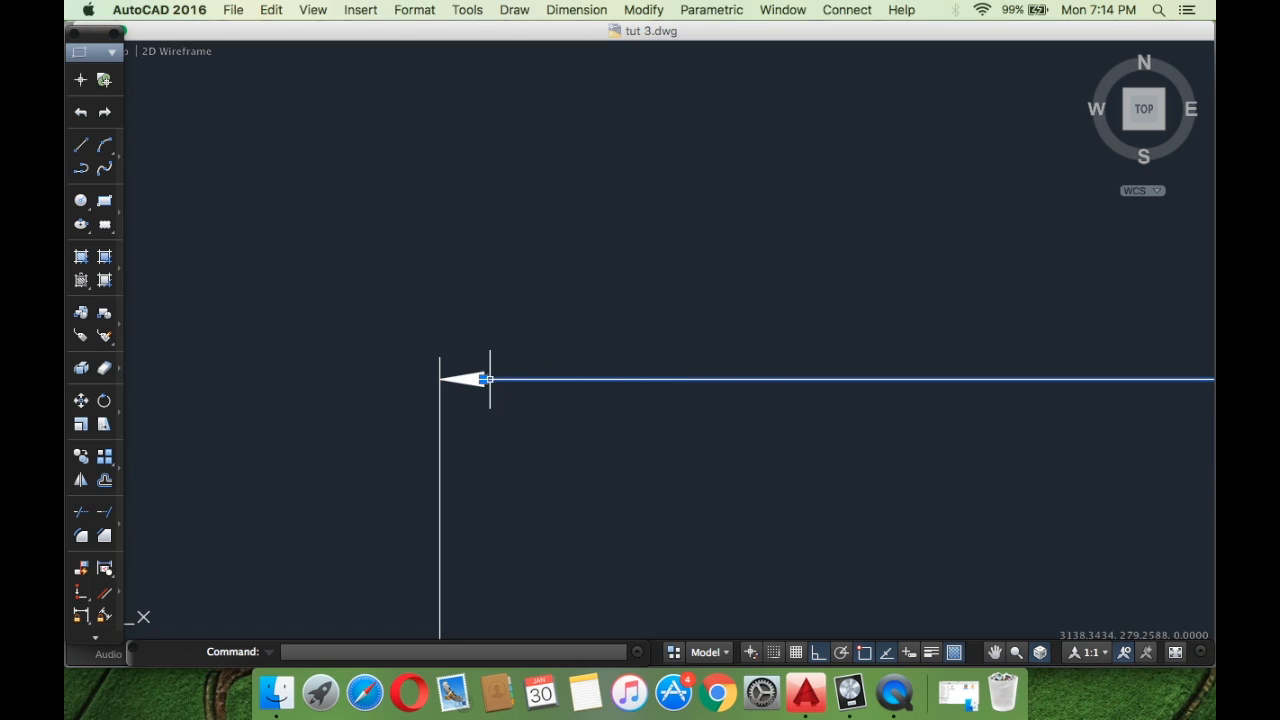
left_click(484, 379)
left_click(880, 379)
Examine the right end of the exploded dimension above the long rectangle.
scroll(951, 408, "down", 5)
middle_click_drag(951, 408, 465, 404)
middle_click_drag(797, 400, 267, 441)
mouse_move(953, 437)
scroll(914, 354, "down", 3)
middle_click_drag(914, 354, 955, 374)
scroll(943, 357, "up", 3)
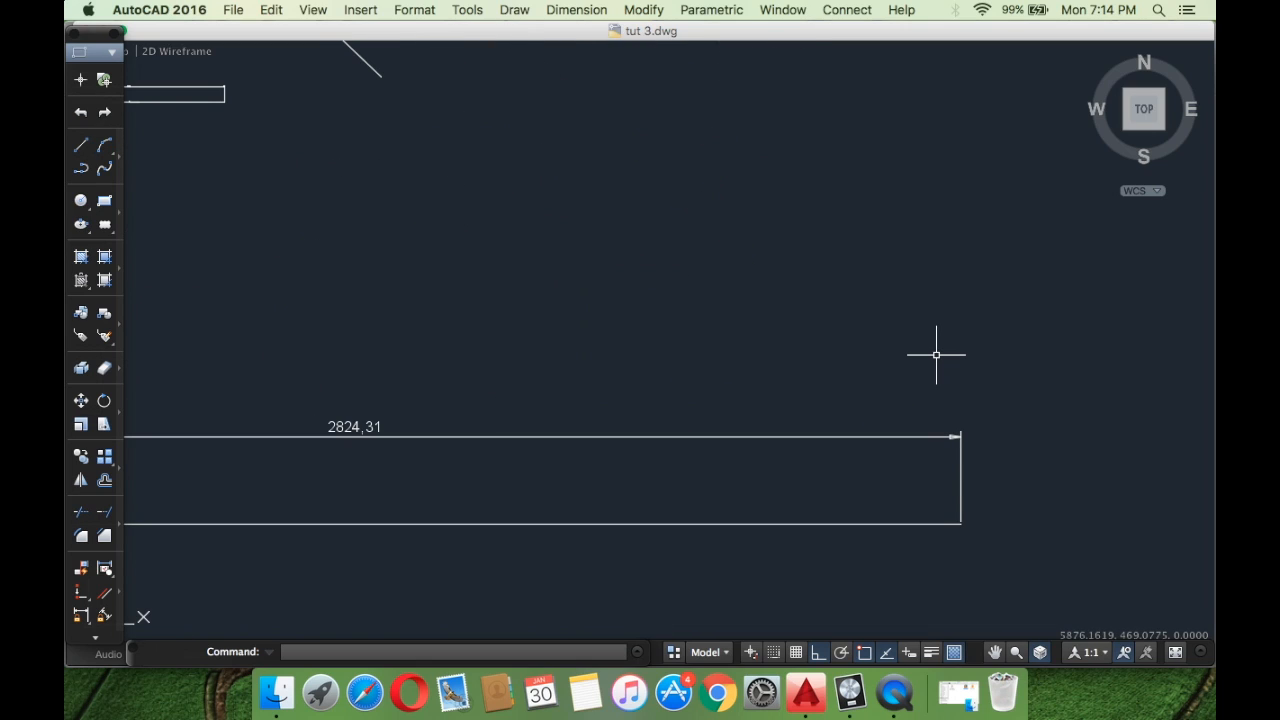
scroll(934, 354, "up", 5)
scroll(920, 356, "down", 4)
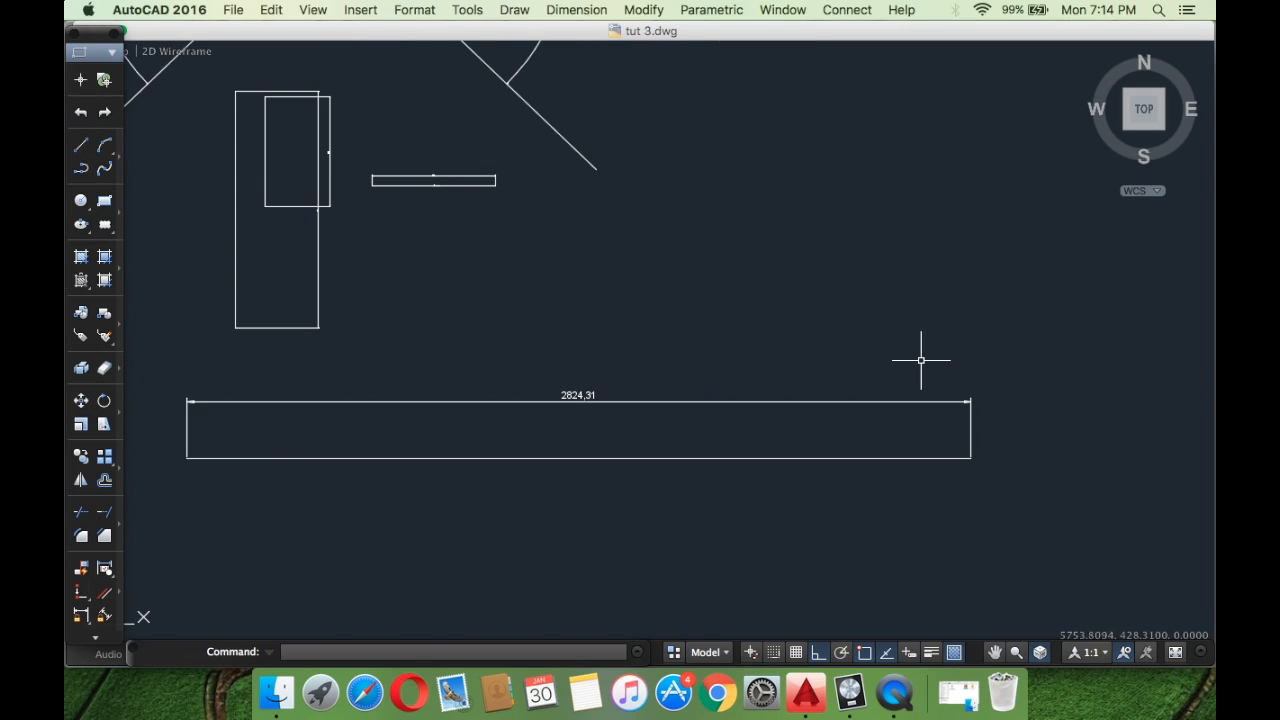
middle_click_drag(814, 318, 910, 552)
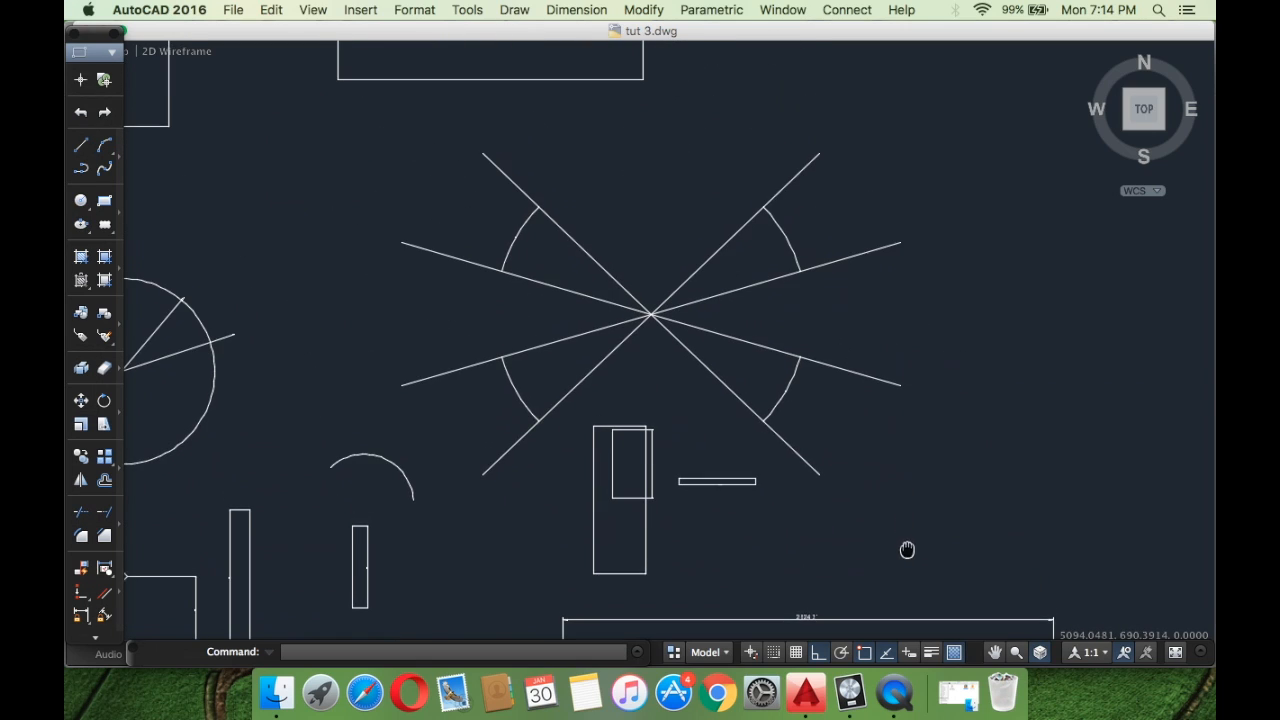
left_click(701, 406)
left_click(909, 307)
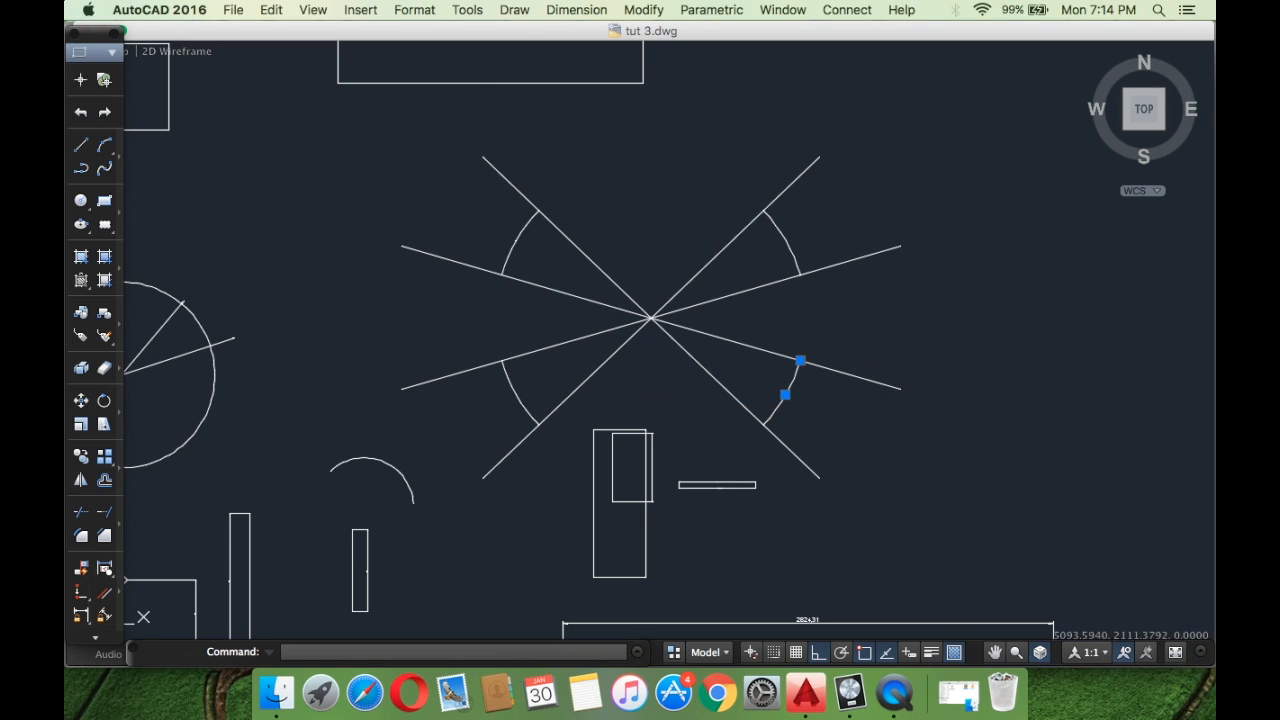
Undo the latest edits one after another, including the wide rectangle above the star-shaped figure and the changes to the rectangle above the circle.
key("super+z")
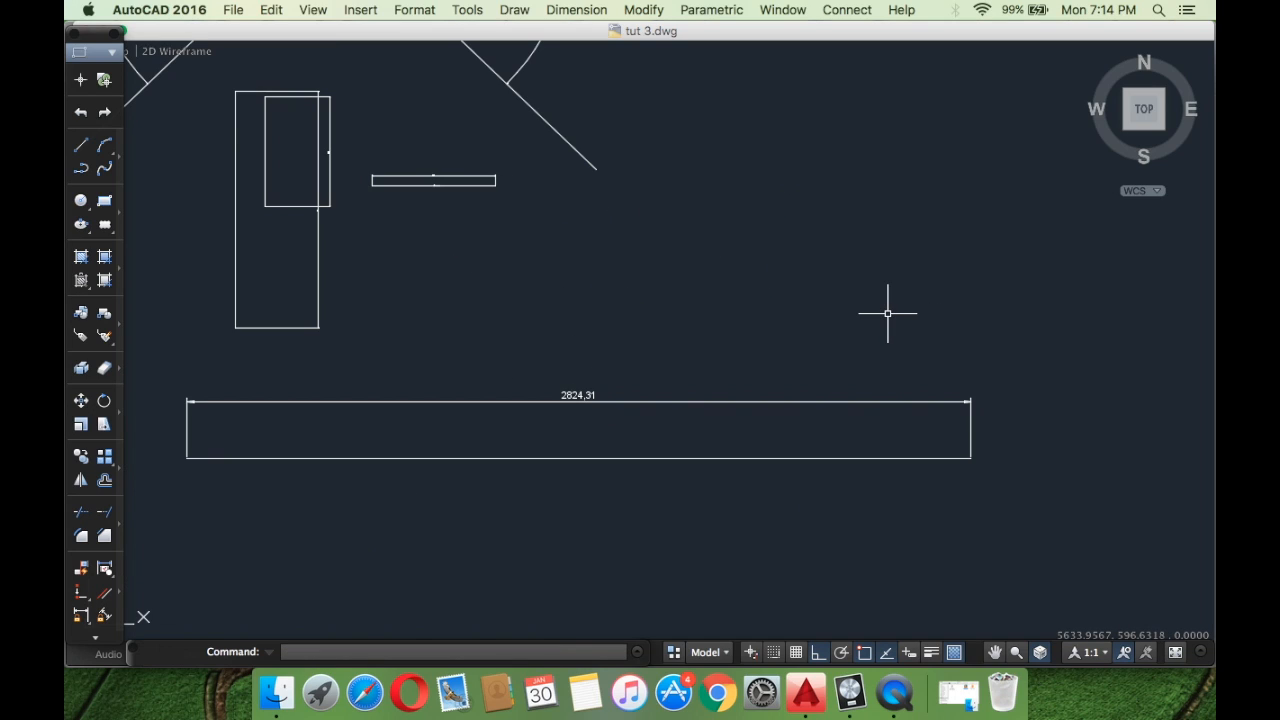
key("super+z")
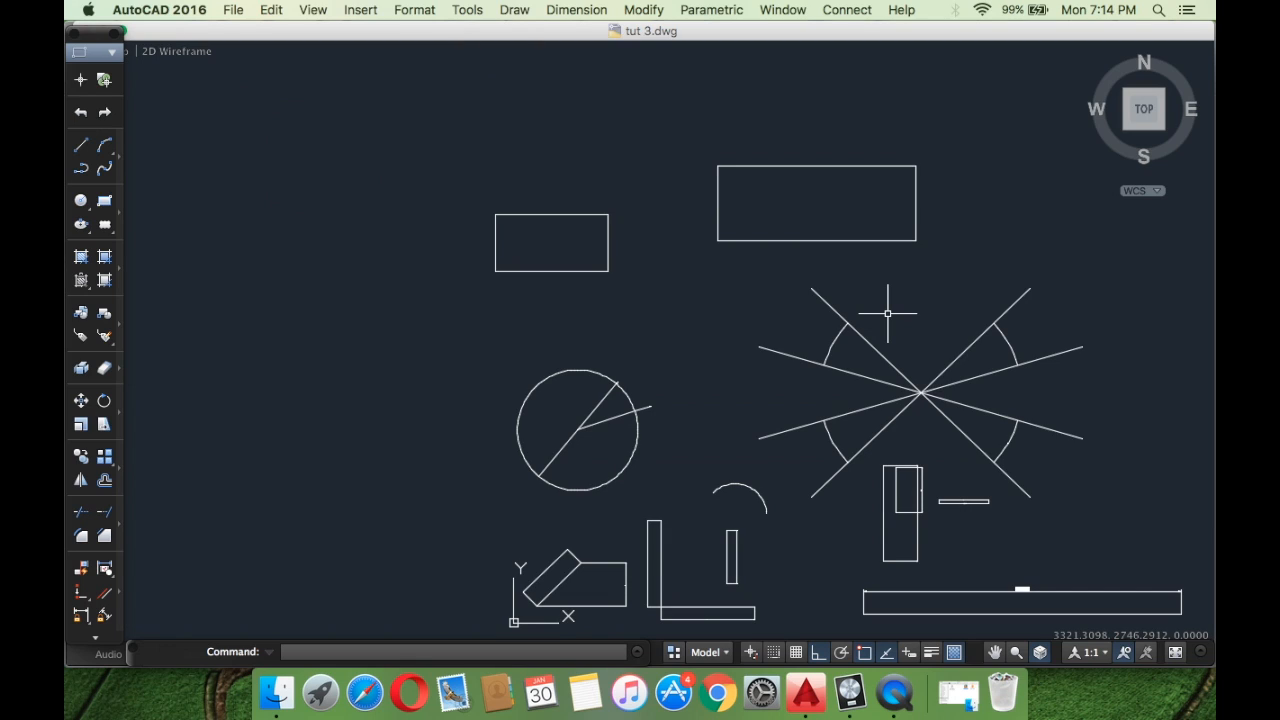
key("super+z")
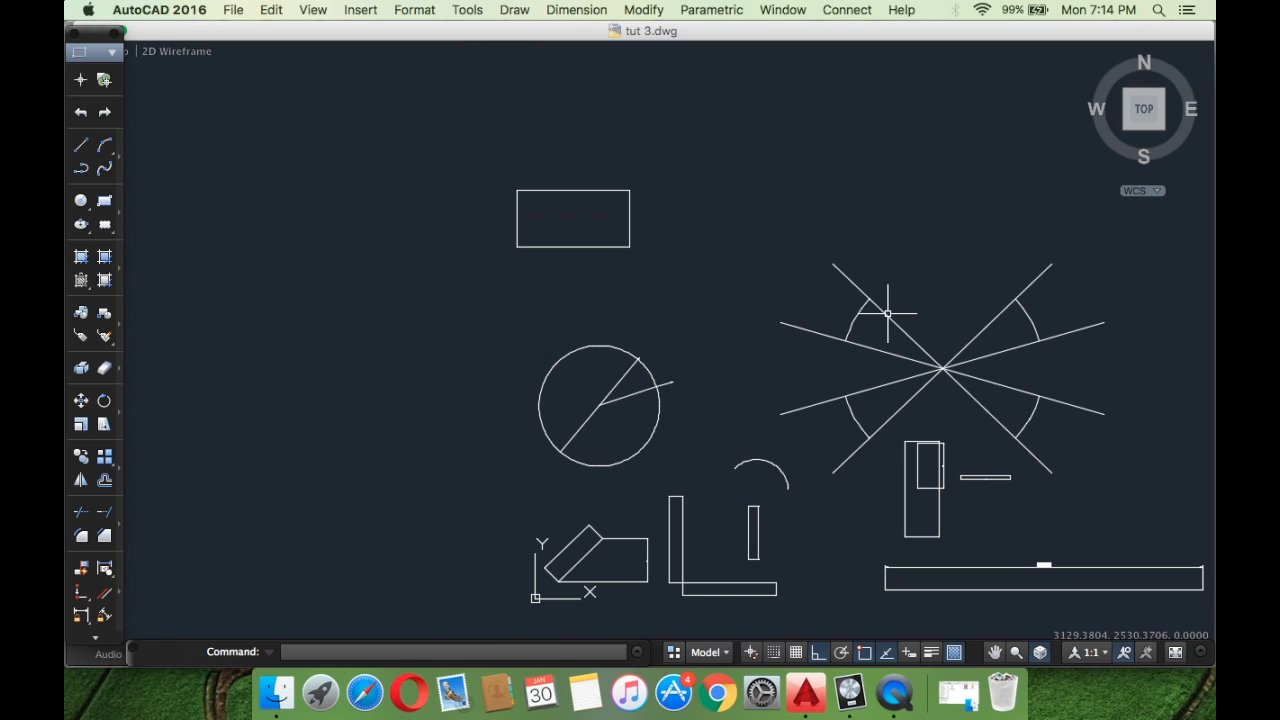
key("super+z")
key("super+z")
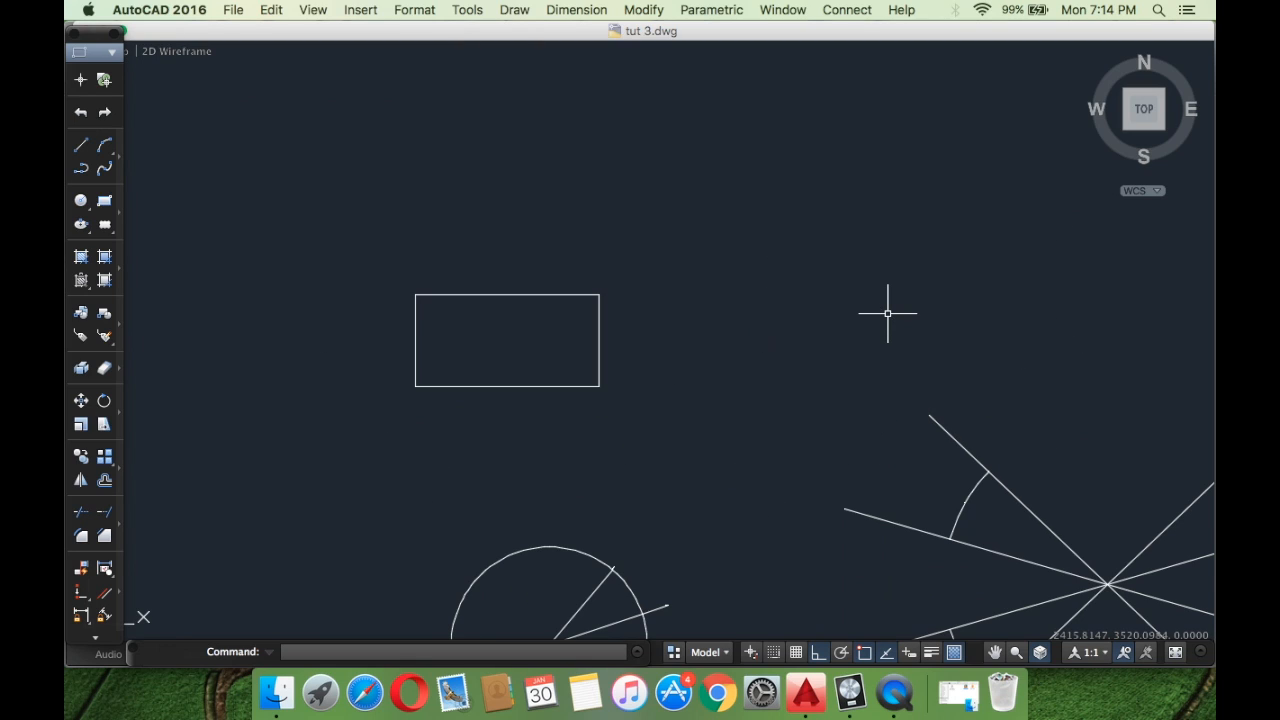
key("super+z")
key("super+z")
key("super+z")
key("super+z")
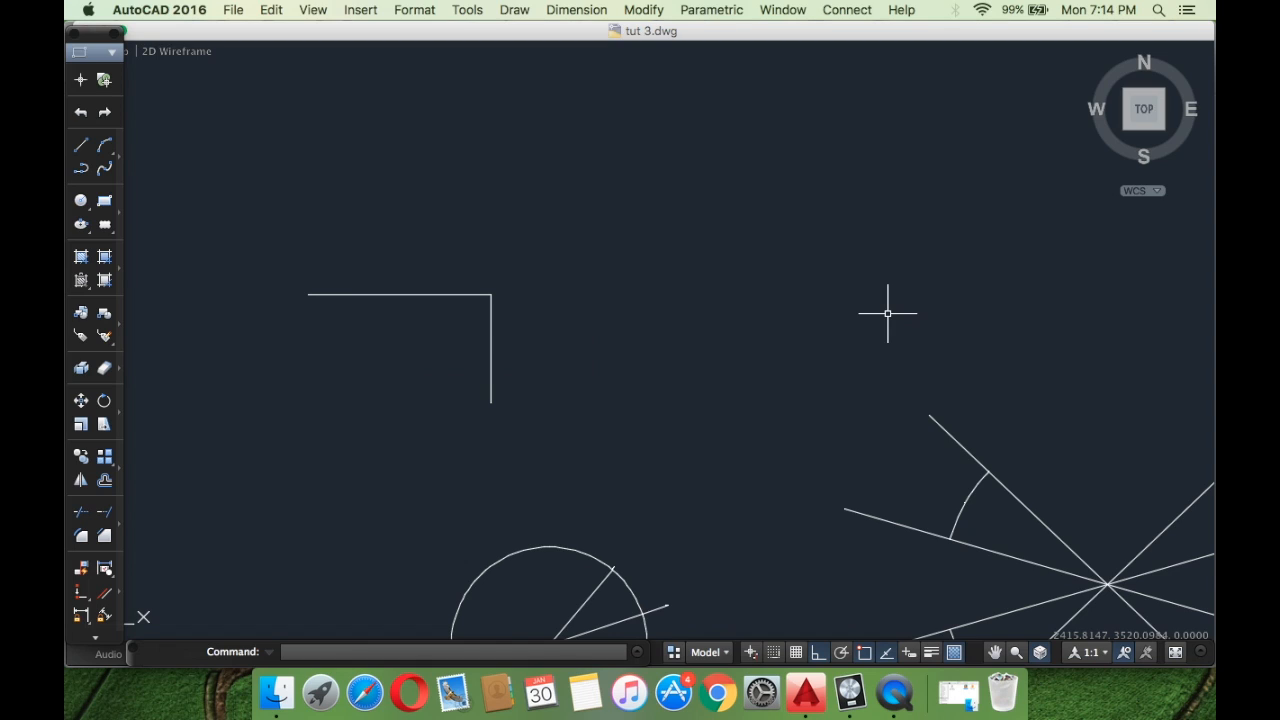
key("super+z")
key("super+z")
key("super+z")
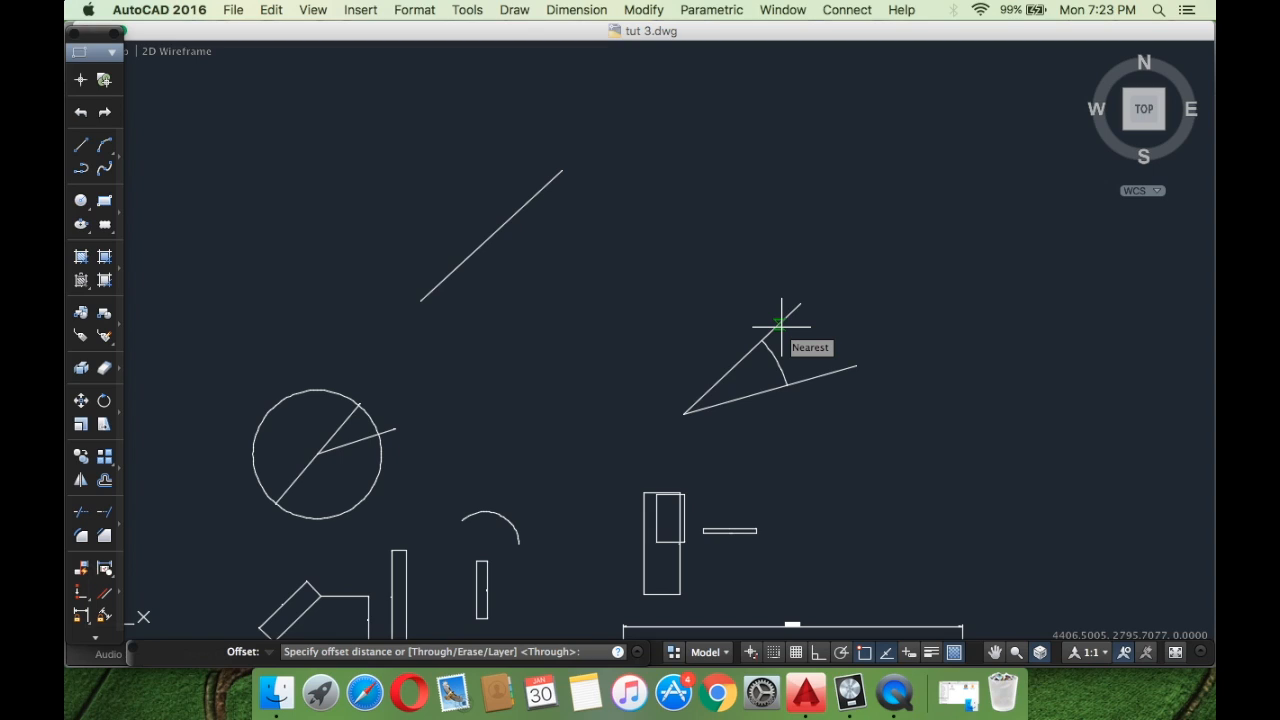
key("Escape")
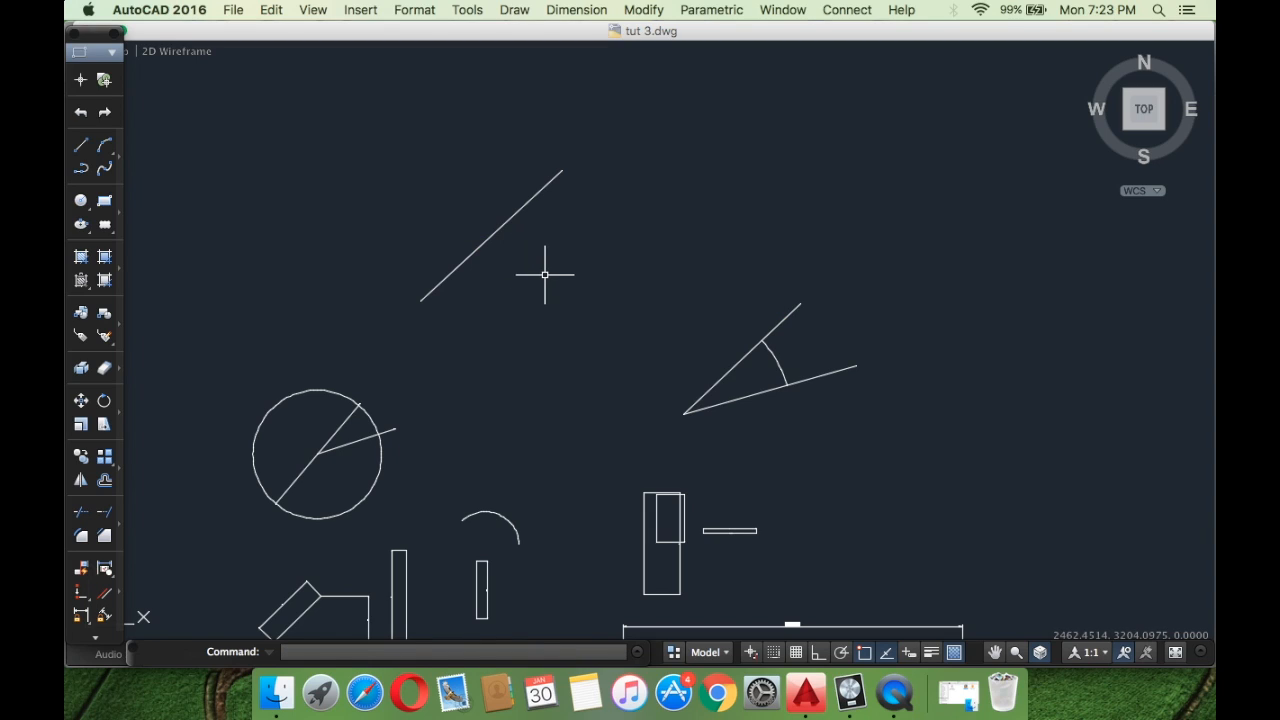
left_click(545, 274)
left_click(597, 288)
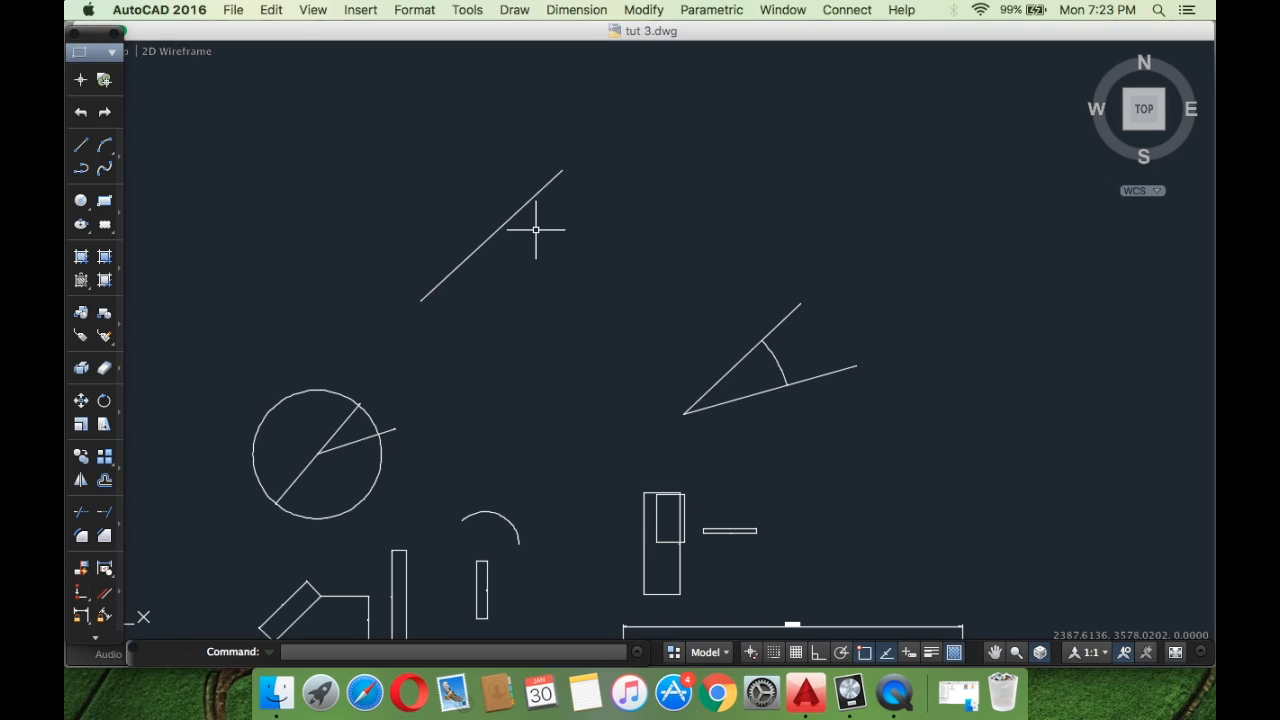
Offset the diagonal line above the circle by 300 toward its lower-right side.
type("o")
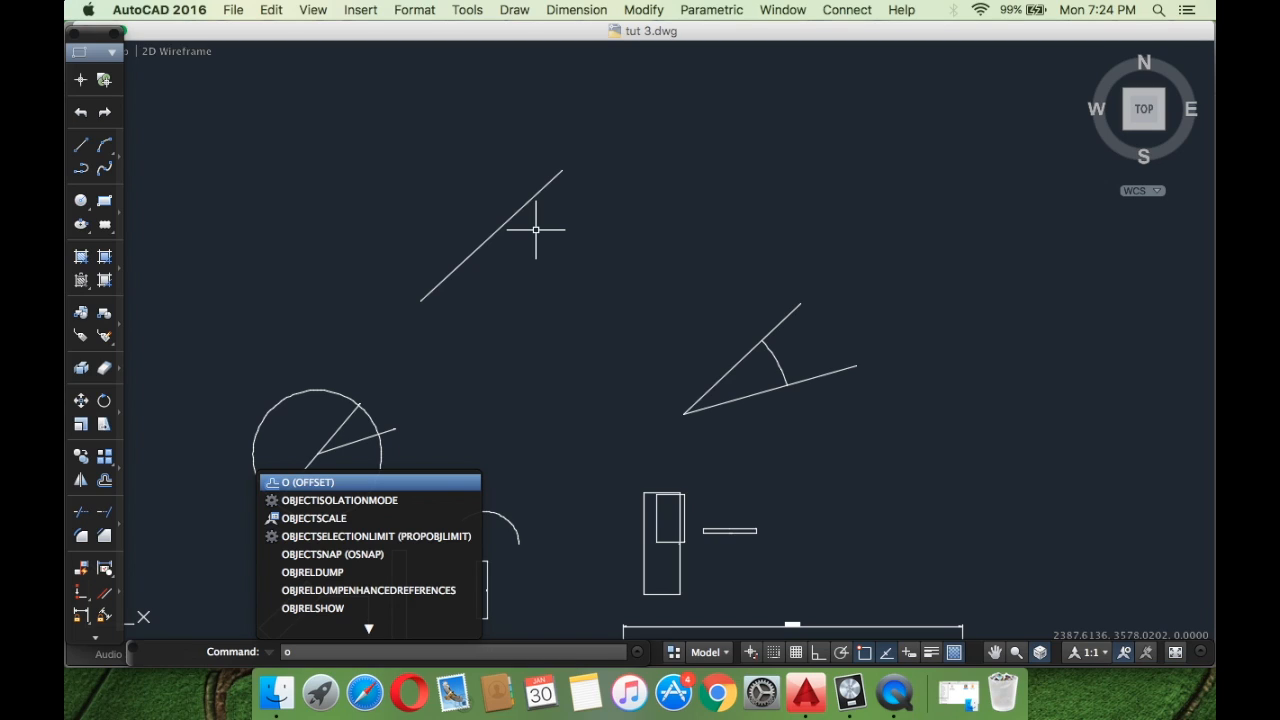
key("Return")
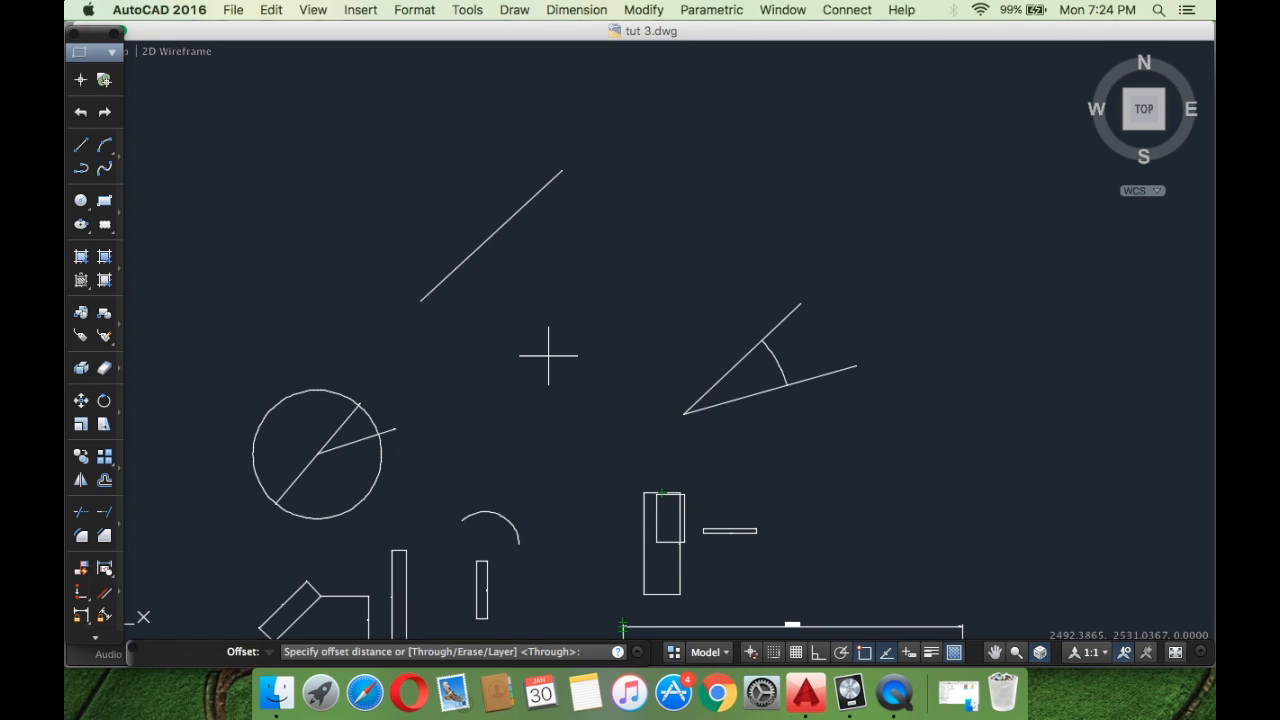
type("300")
key("BackSpace")
key("BackSpace")
key("BackSpace")
type("300")
key("Return")
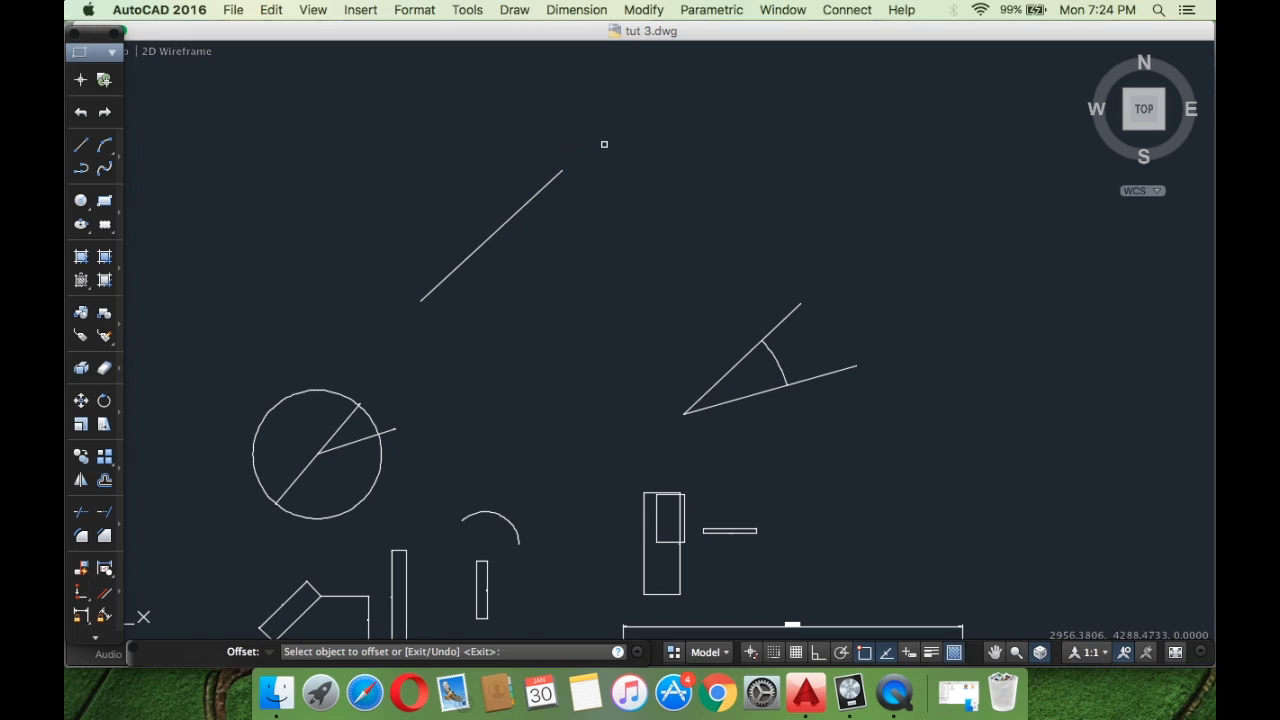
left_click(422, 296)
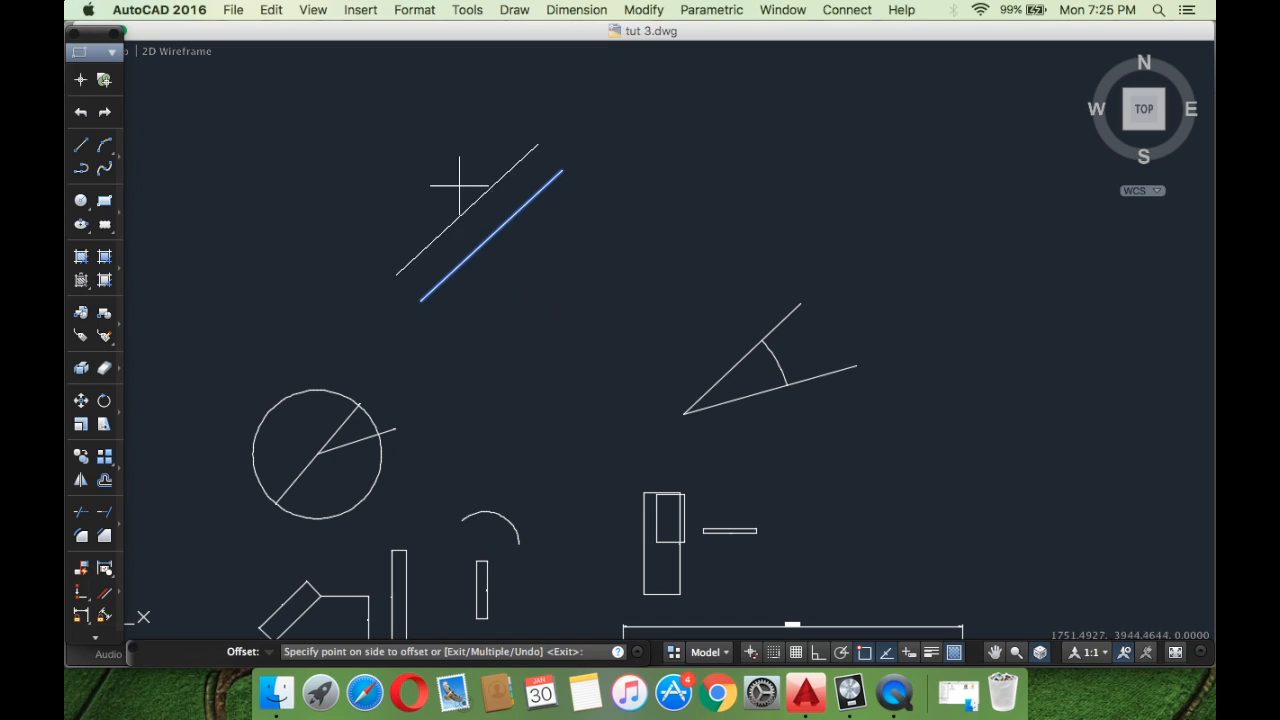
left_click(816, 510)
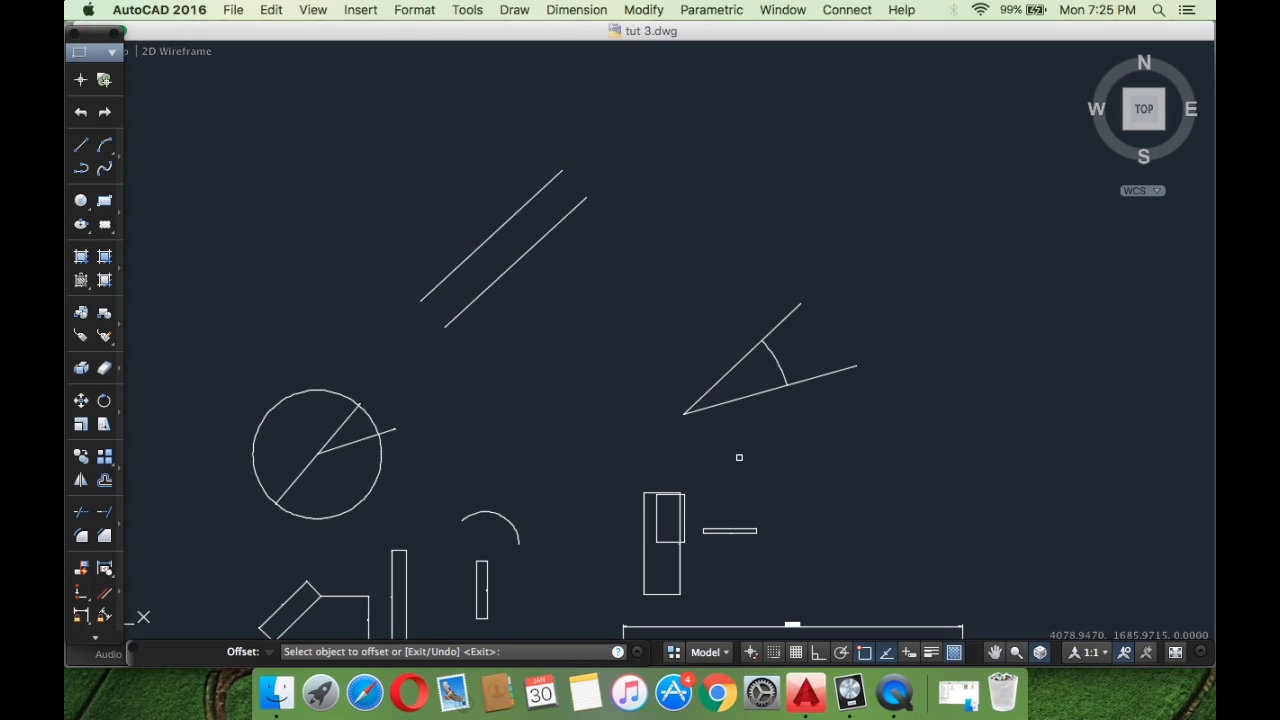
Add five more parallel lines at the 300 offset, each toward the lower right of the previous one.
left_click(517, 259)
left_click(568, 292)
left_click(545, 286)
left_click(570, 300)
left_click(569, 308)
left_click(590, 336)
left_click(593, 338)
left_click(615, 360)
left_click(632, 382)
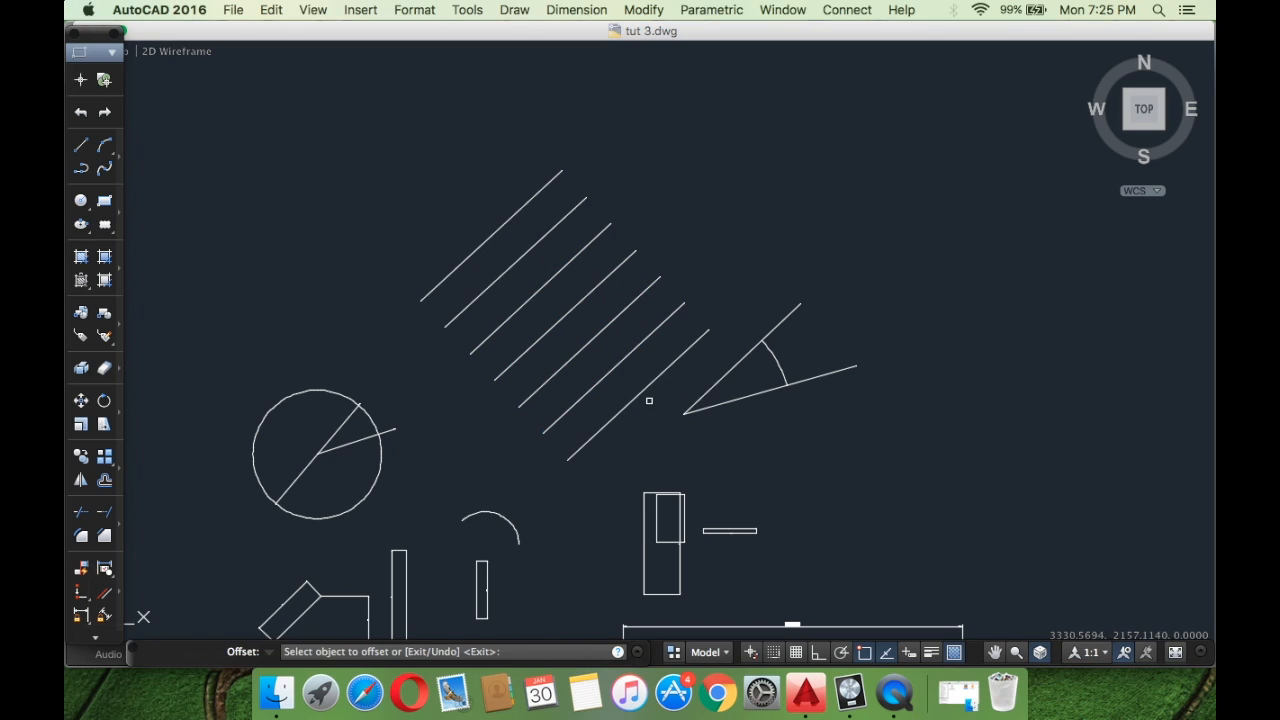
Offset five parallel lines 300 apart on the upper-left side of the original diagonal line and end the Offset command.
left_click(476, 246)
left_click(431, 220)
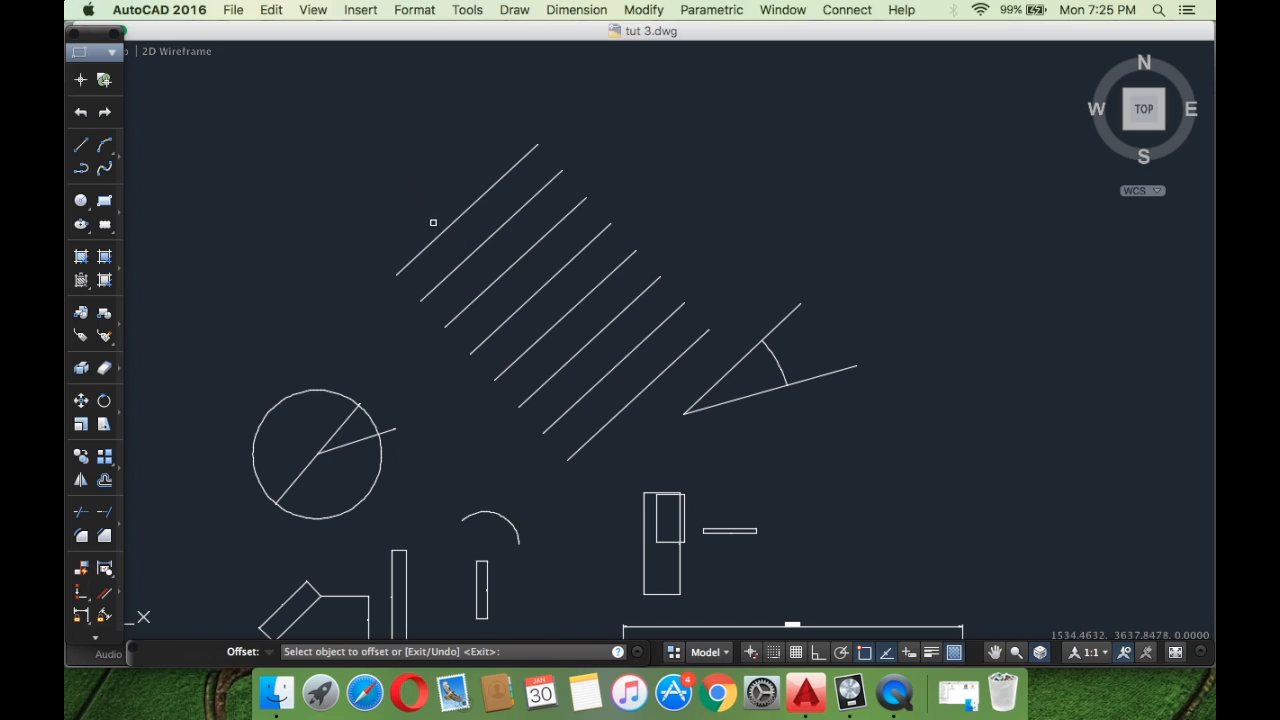
left_click(444, 231)
left_click(434, 225)
left_click(423, 203)
left_click(319, 143)
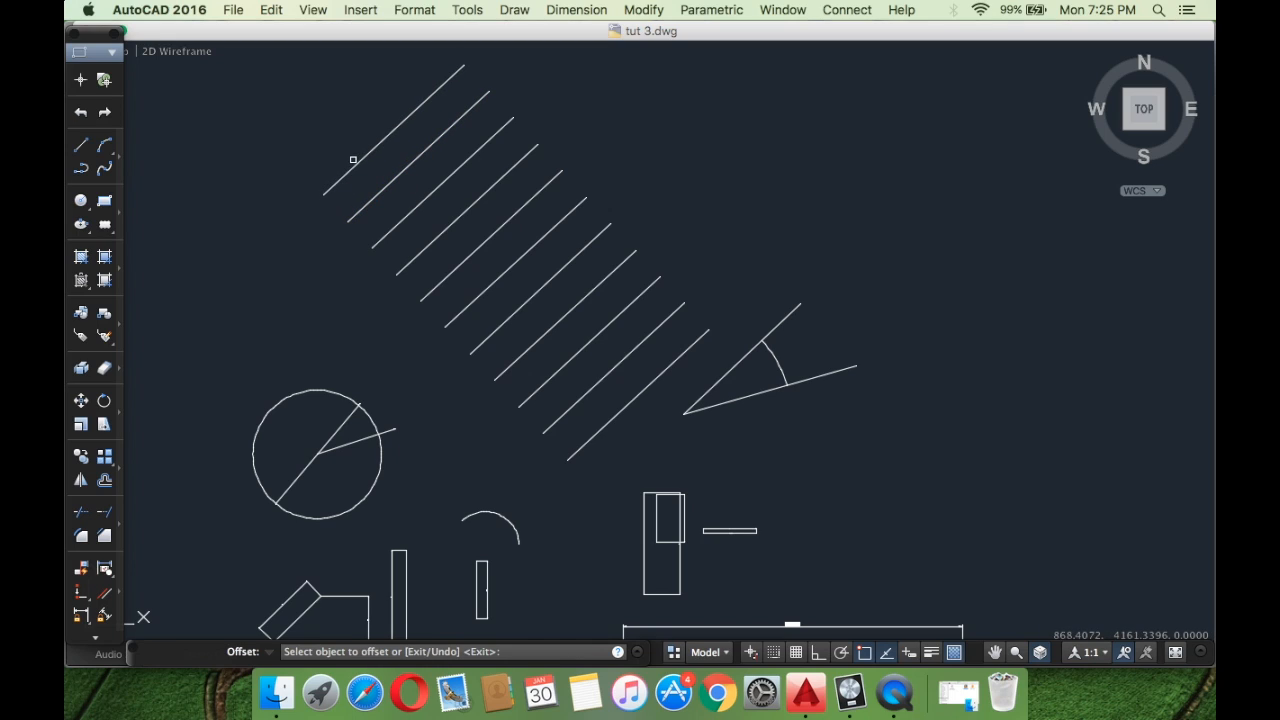
left_click(351, 168)
left_click(350, 166)
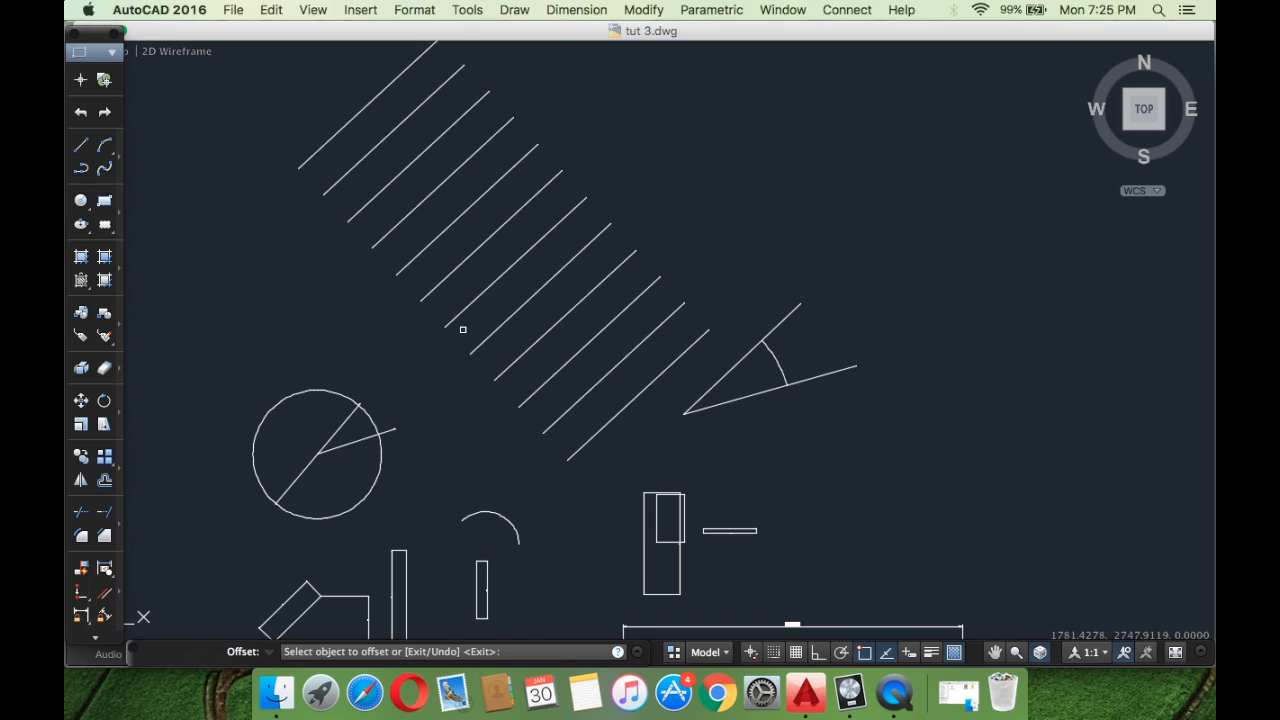
key("Escape")
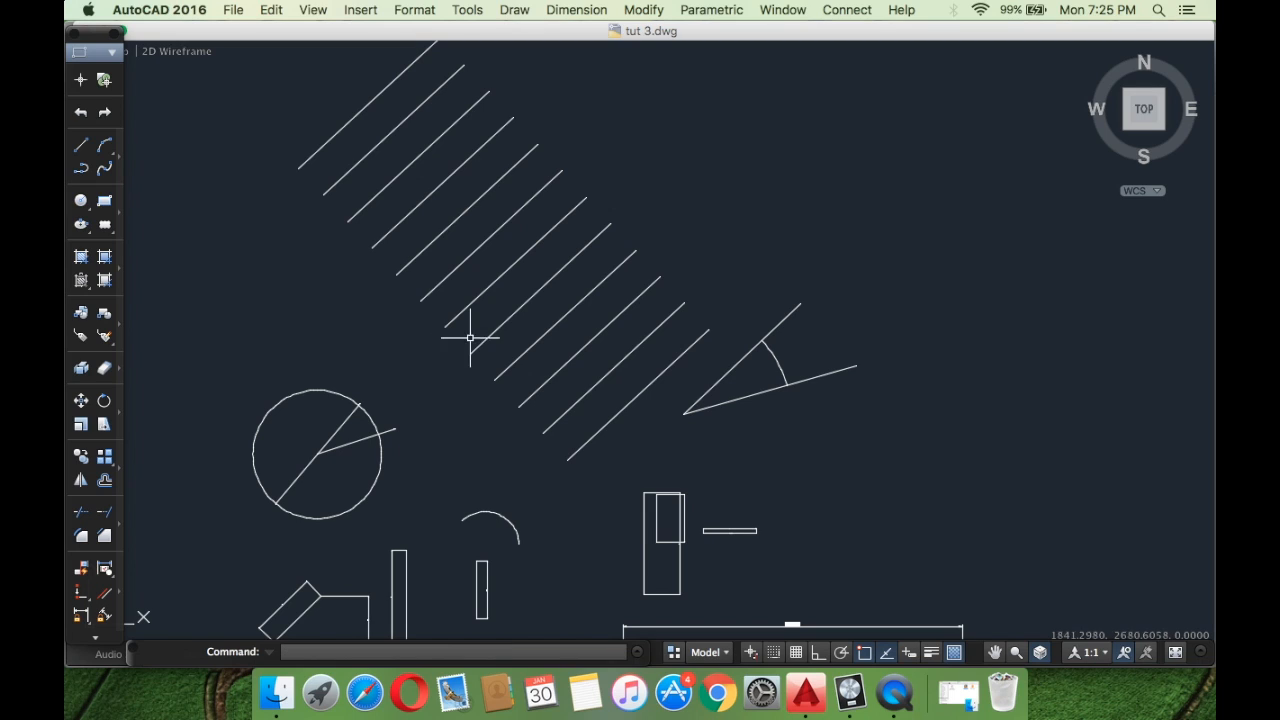
left_click(588, 452)
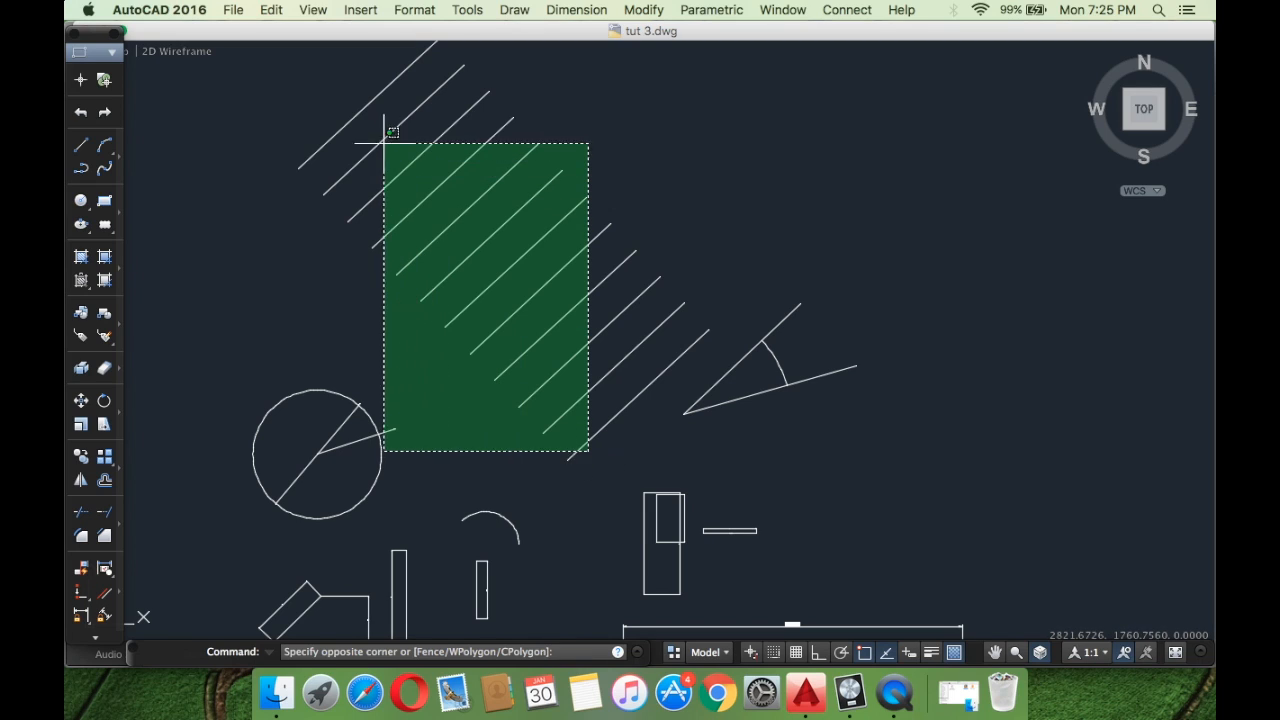
left_click(455, 200)
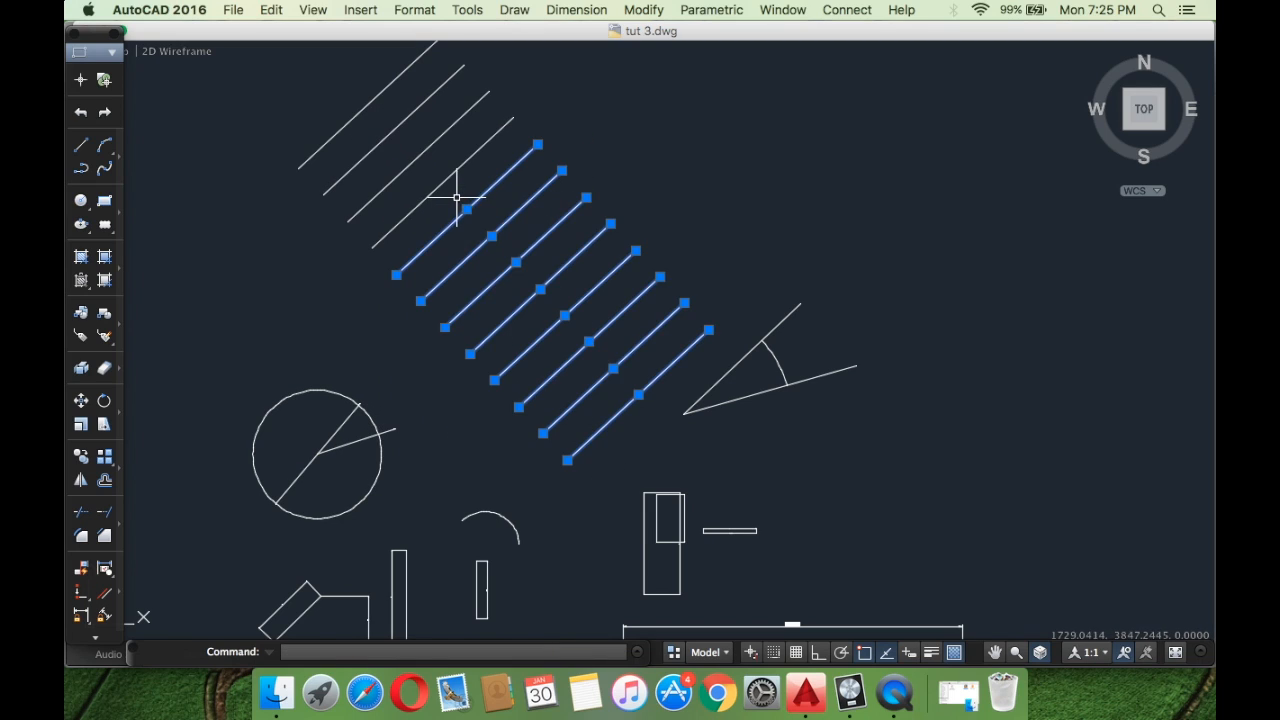
key("Escape")
left_click(243, 112)
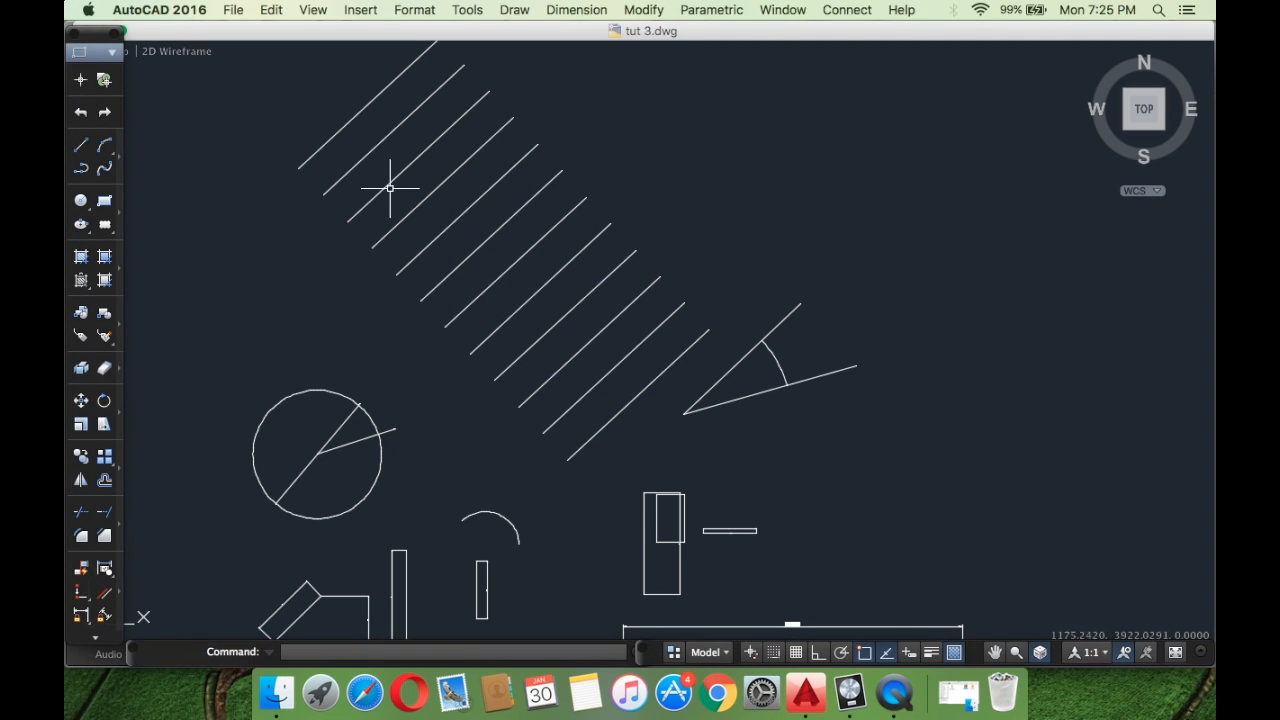
Erase all the parallel diagonal lines above the circle.
left_click(723, 333)
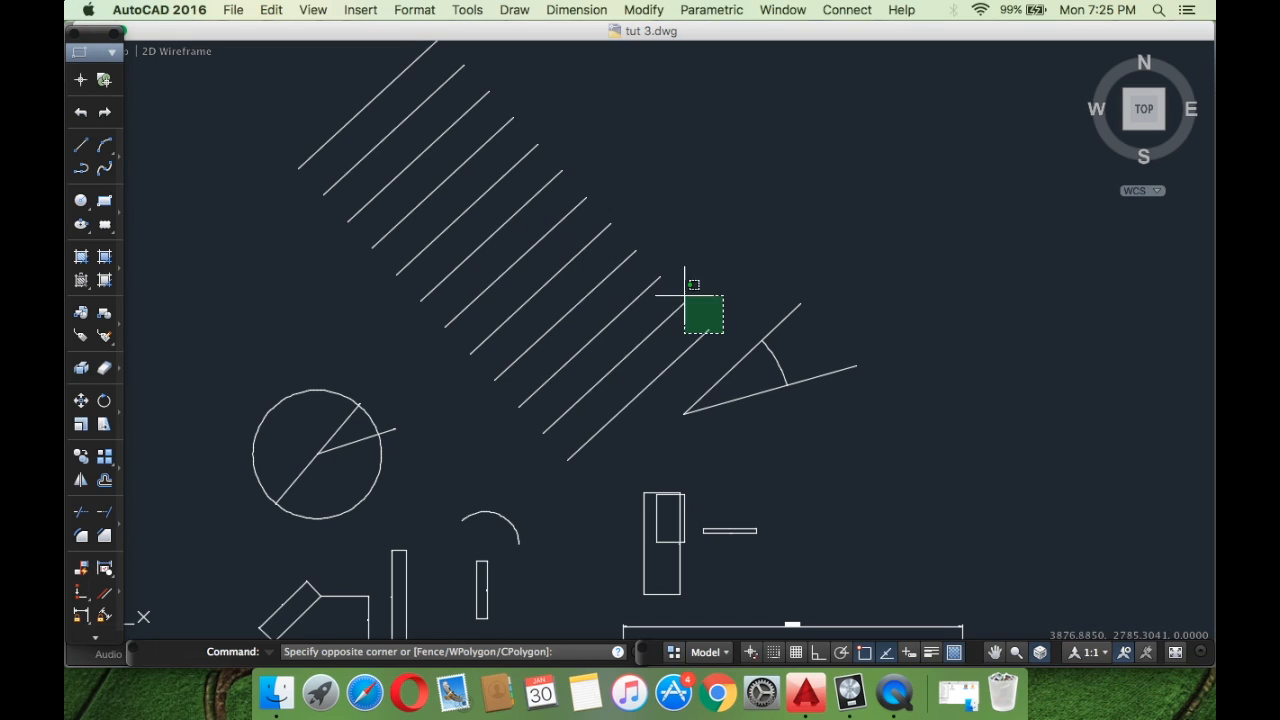
left_click(284, 60)
key("Delete")
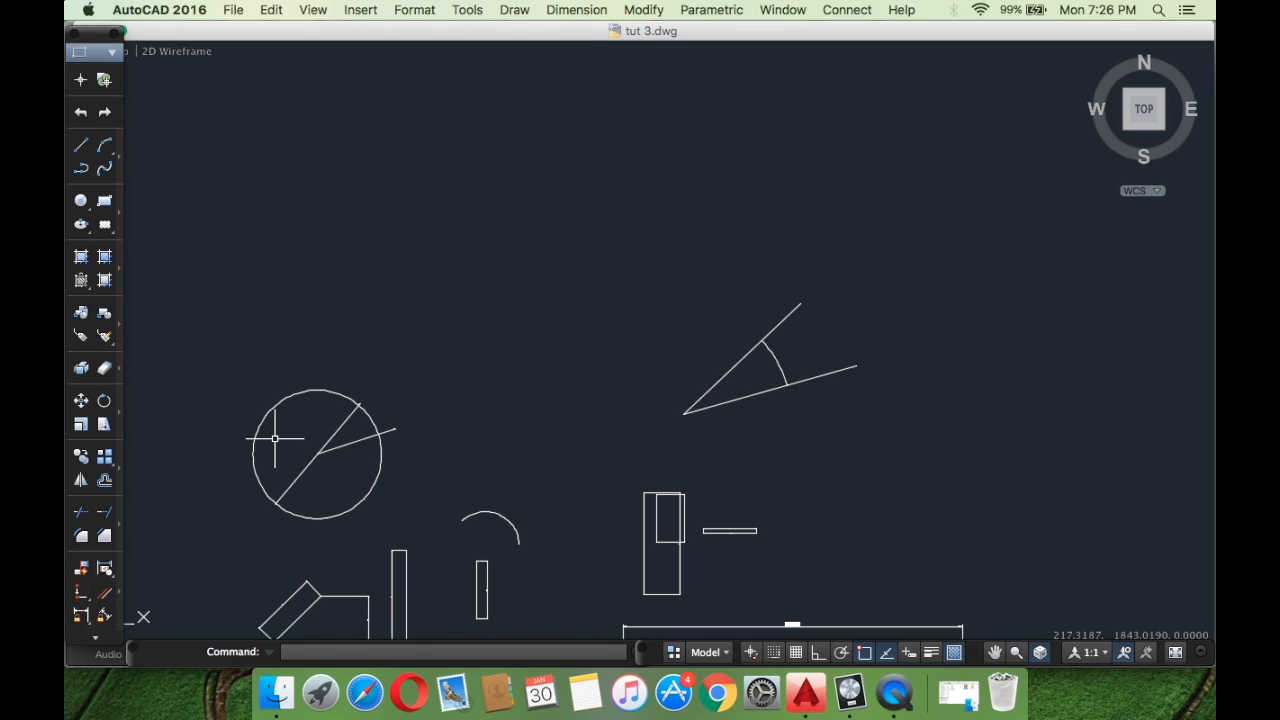
Examine the crossing lines at the upper-right corners of the two overlapping rectangles.
scroll(562, 328, "up", 3)
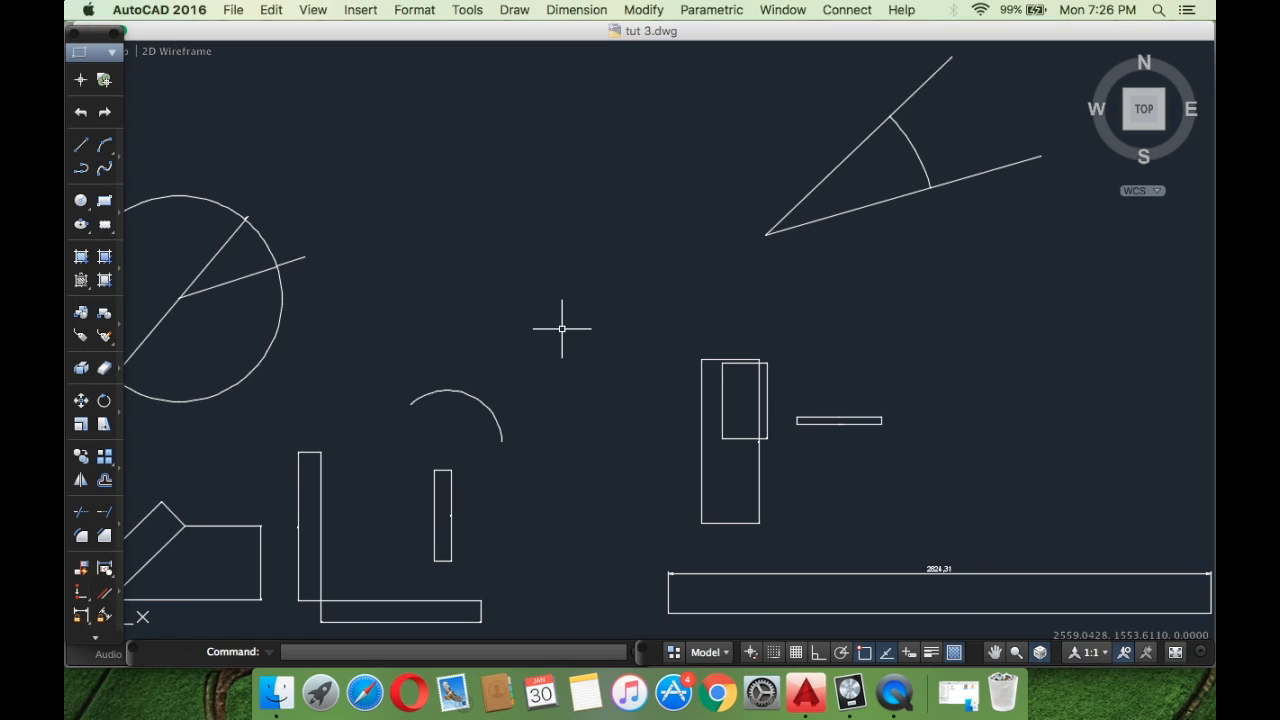
scroll(728, 440, "up", 5)
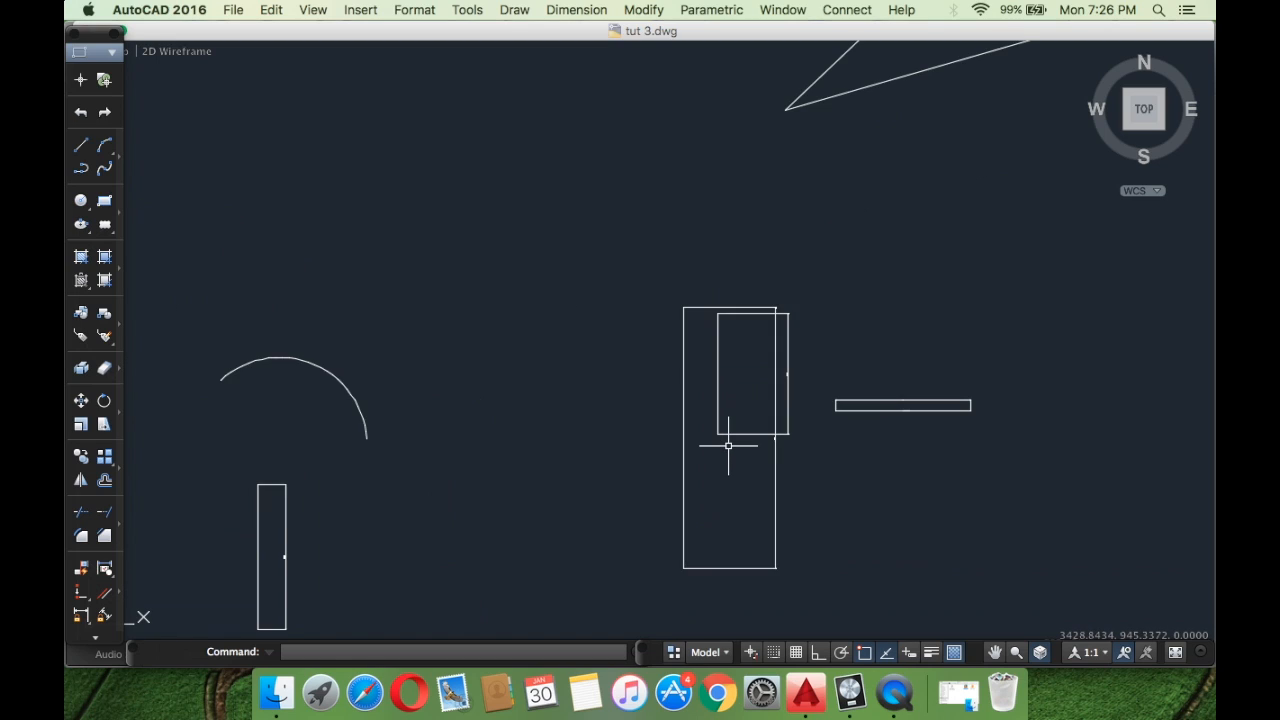
scroll(733, 305, "down", 3)
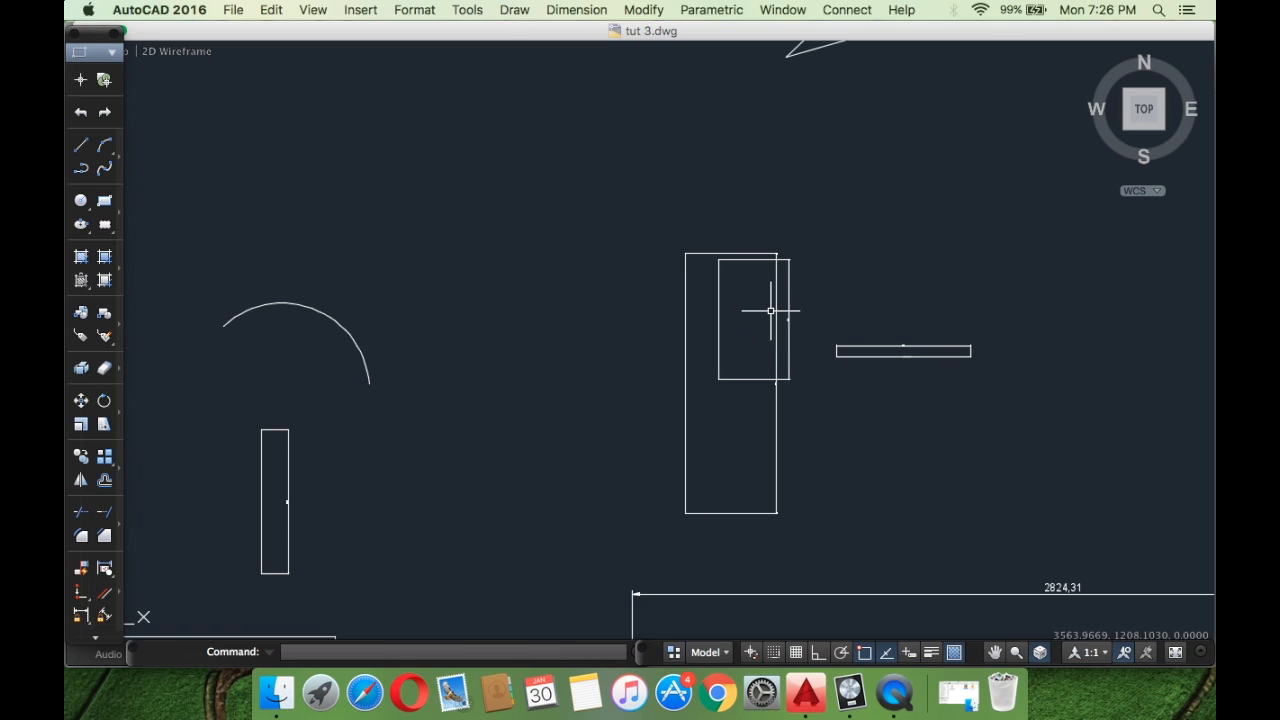
scroll(775, 250, "up", 10)
scroll(763, 338, "down", 7)
scroll(763, 338, "up", 8)
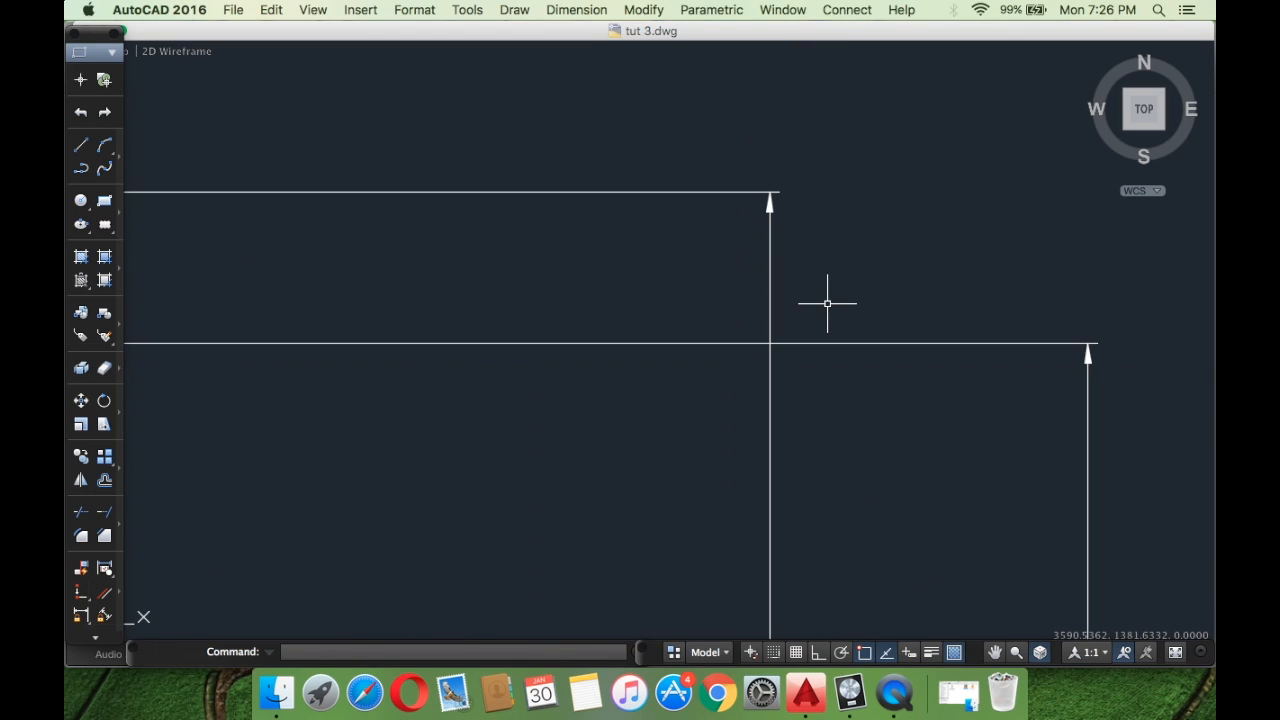
scroll(703, 317, "down", 5)
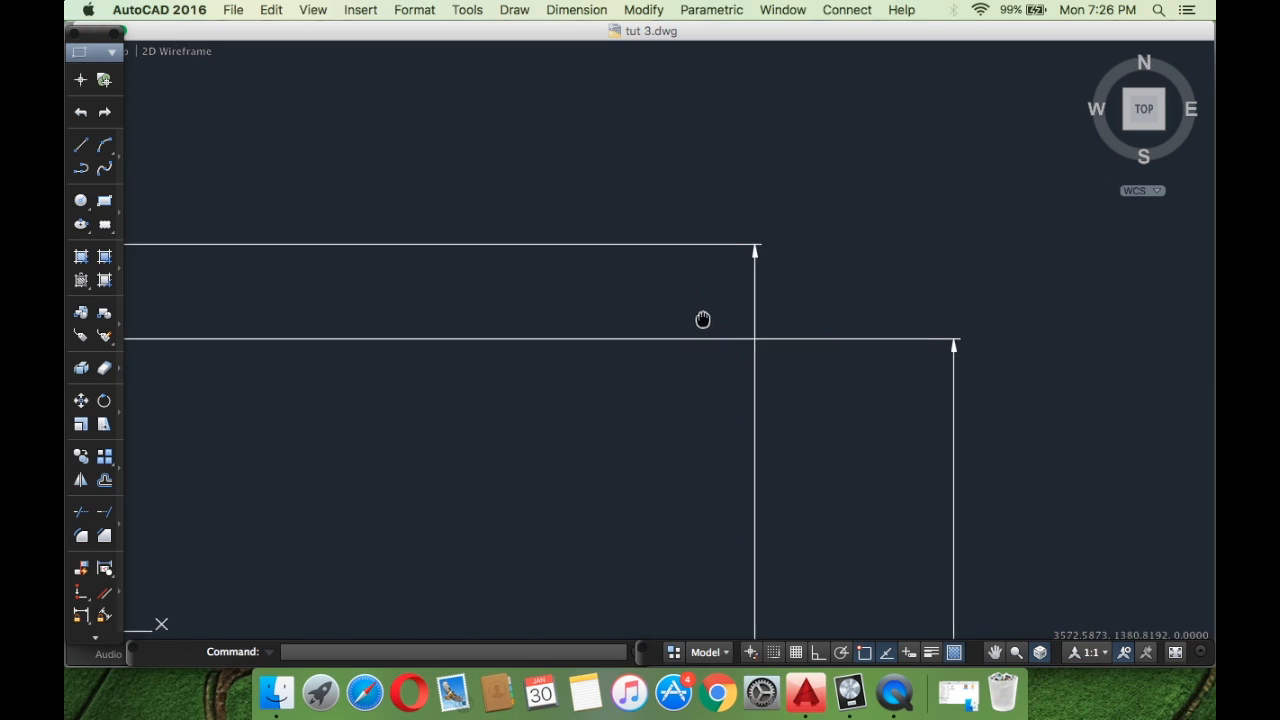
scroll(709, 323, "down", 8)
scroll(763, 371, "up", 10)
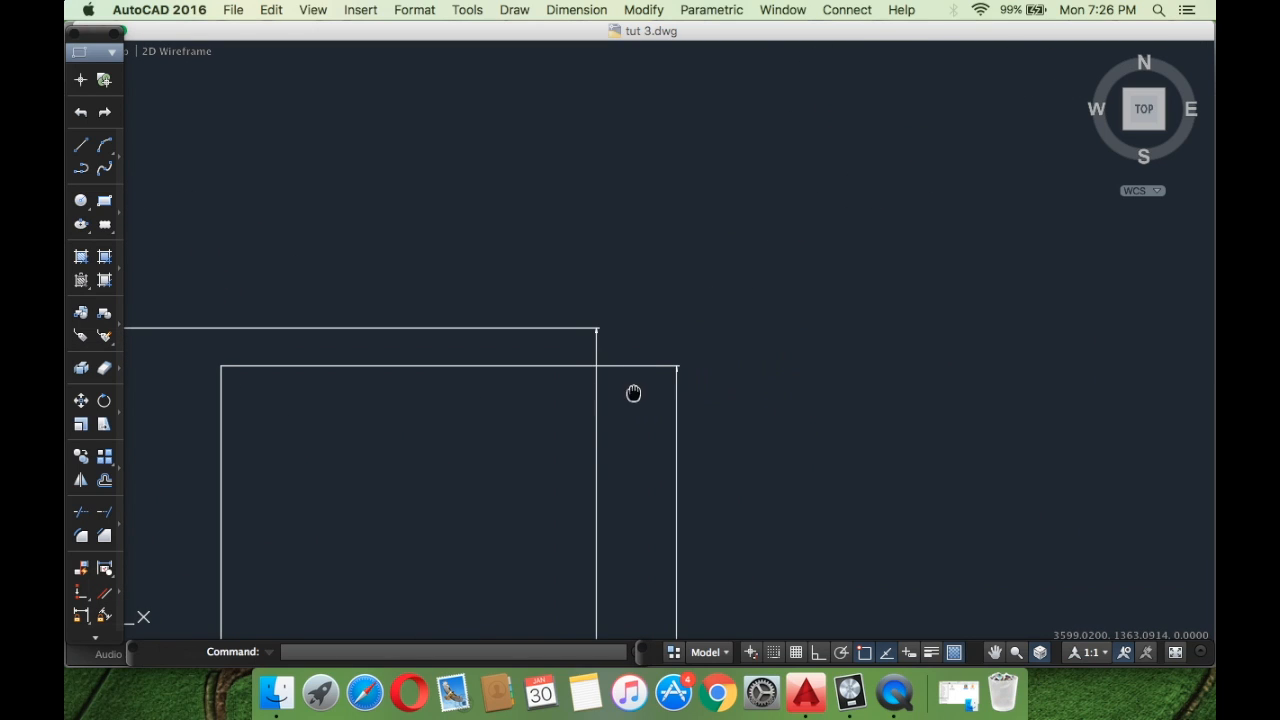
scroll(711, 421, "up", 5)
scroll(609, 289, "down", 5)
middle_click_drag(609, 289, 694, 379)
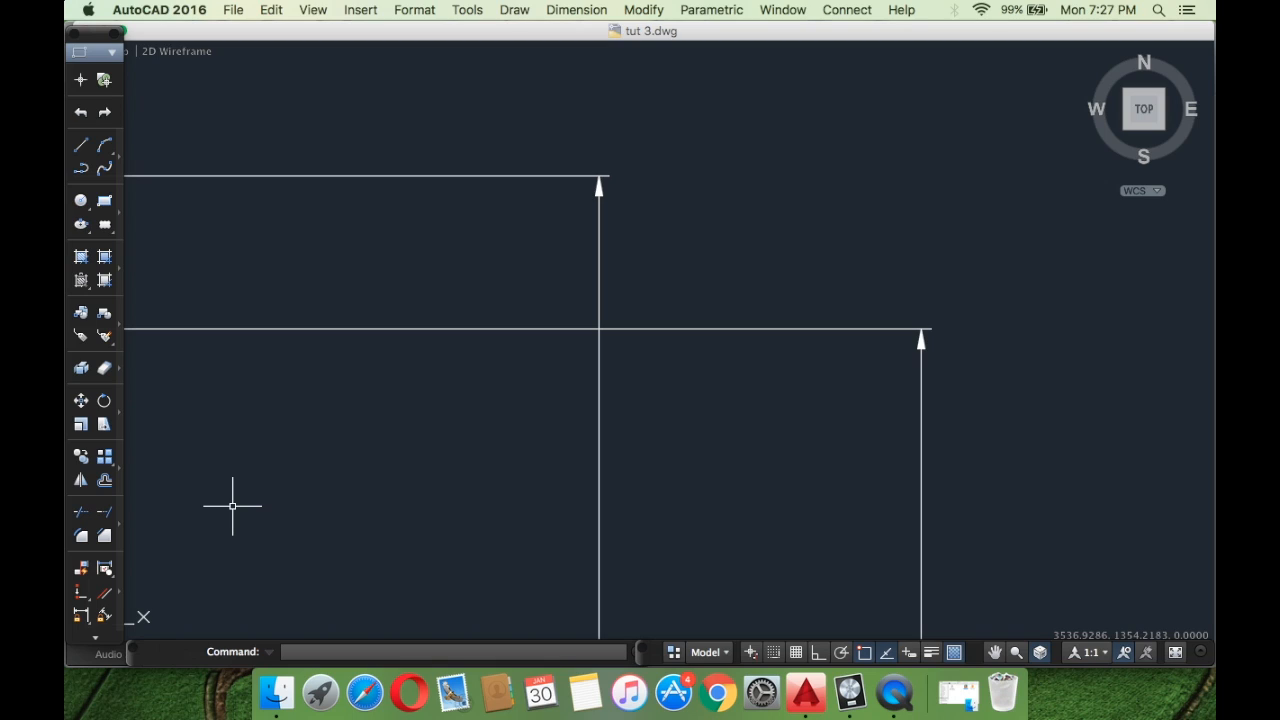
type("trim")
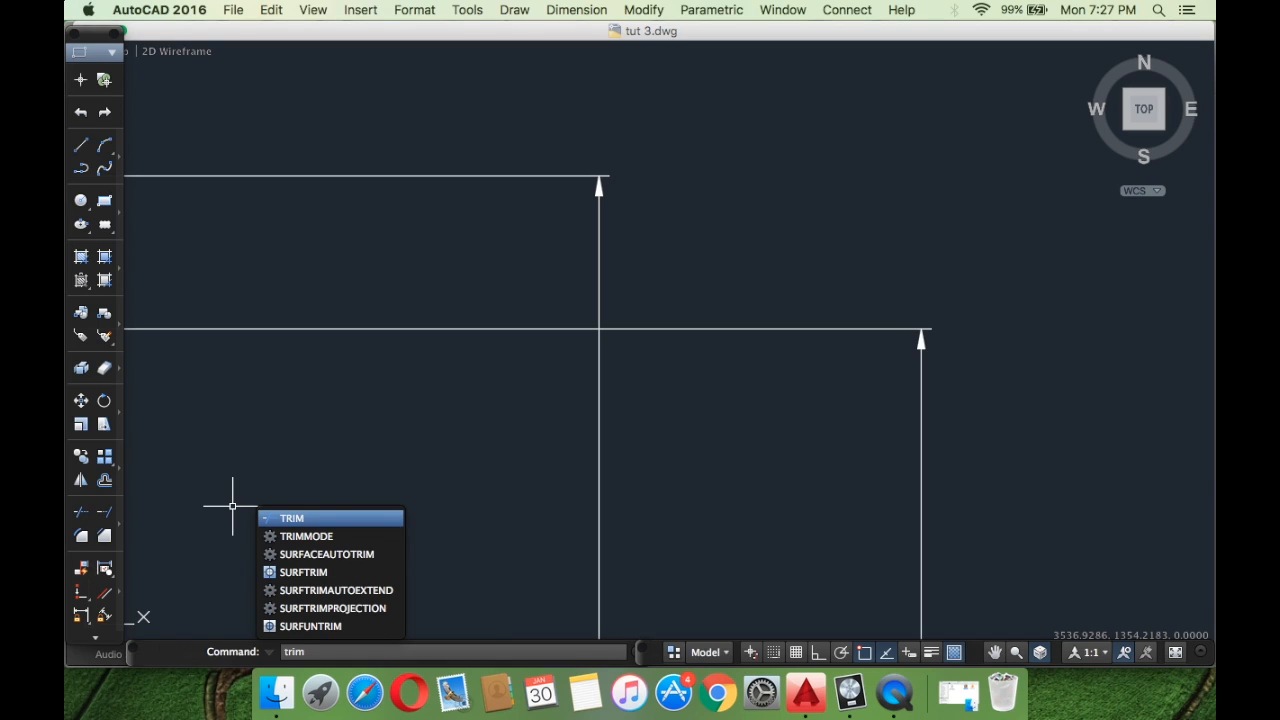
key("Return")
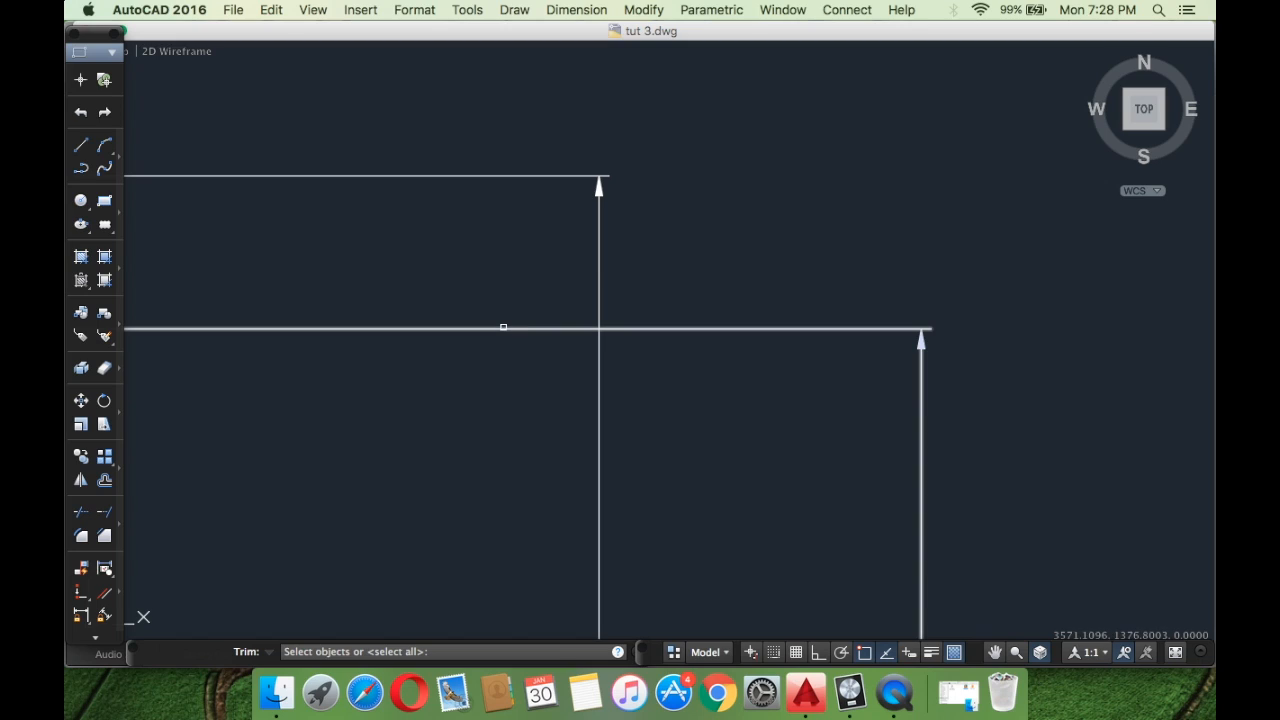
key("Return")
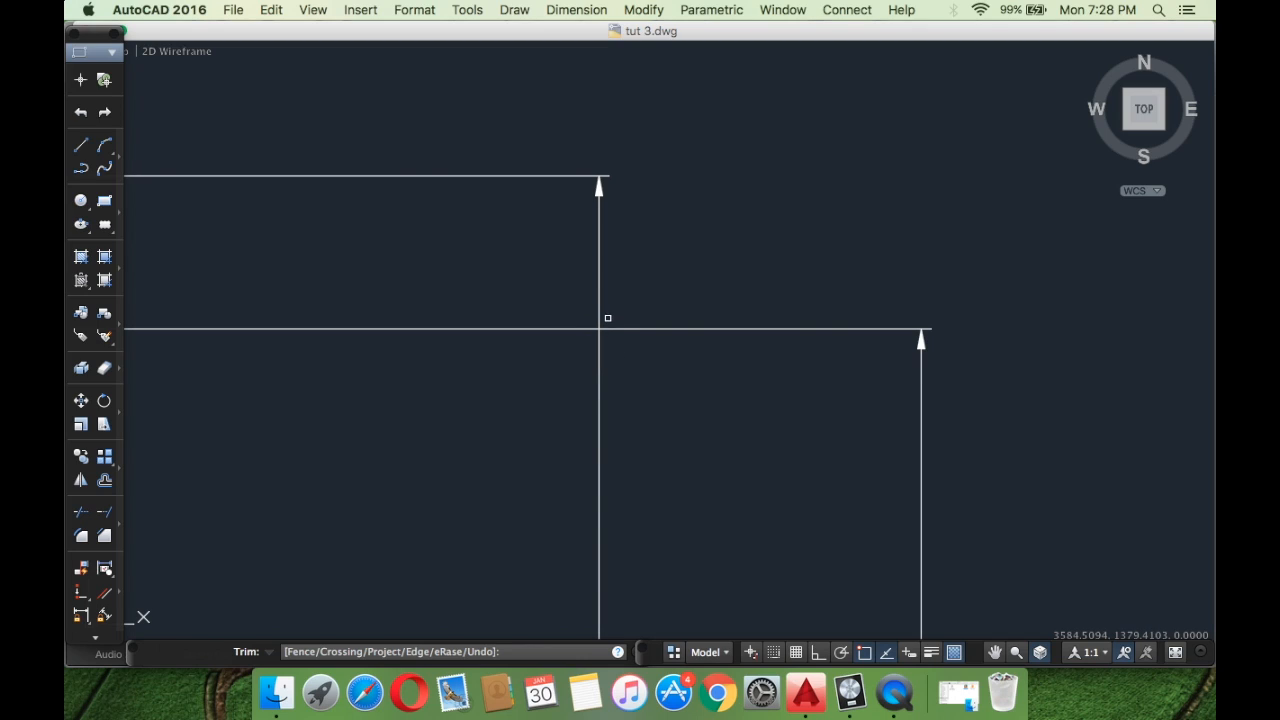
key("Escape")
Draw a vertical line with Ortho mode on in the empty area to the right of the overlapping rectangles.
scroll(655, 306, "down", 3)
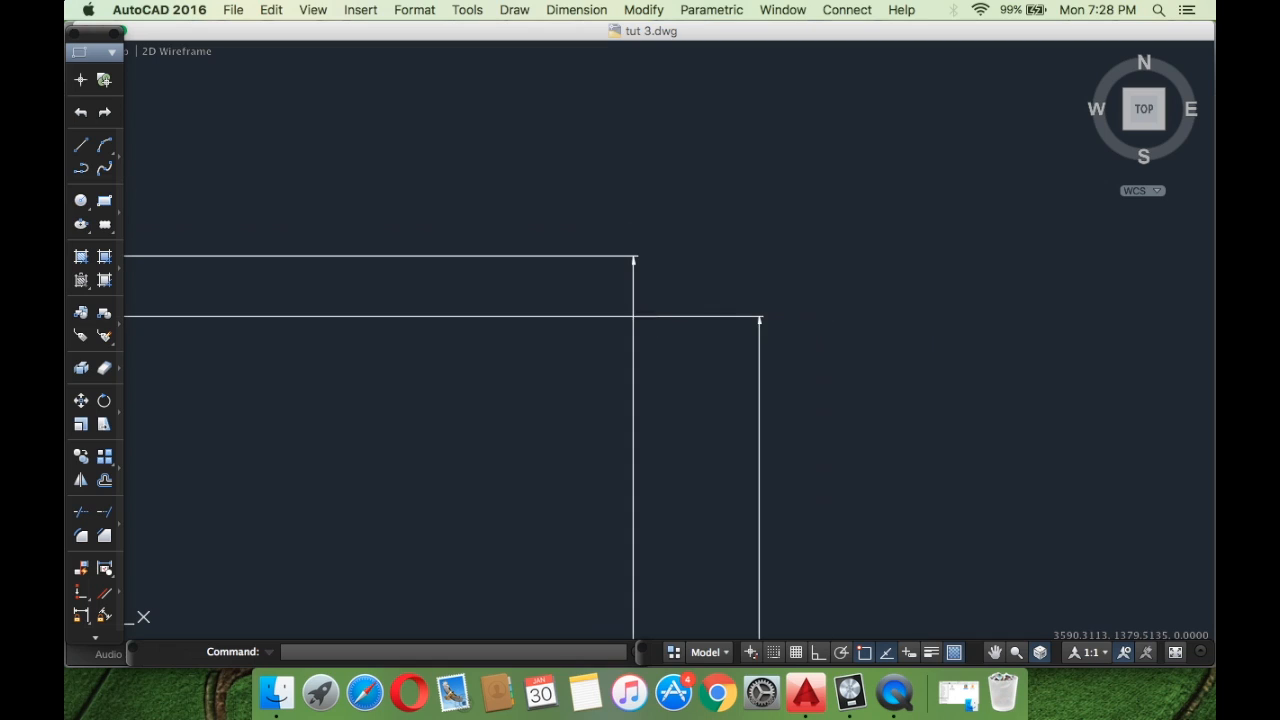
middle_click_drag(671, 320, 566, 406)
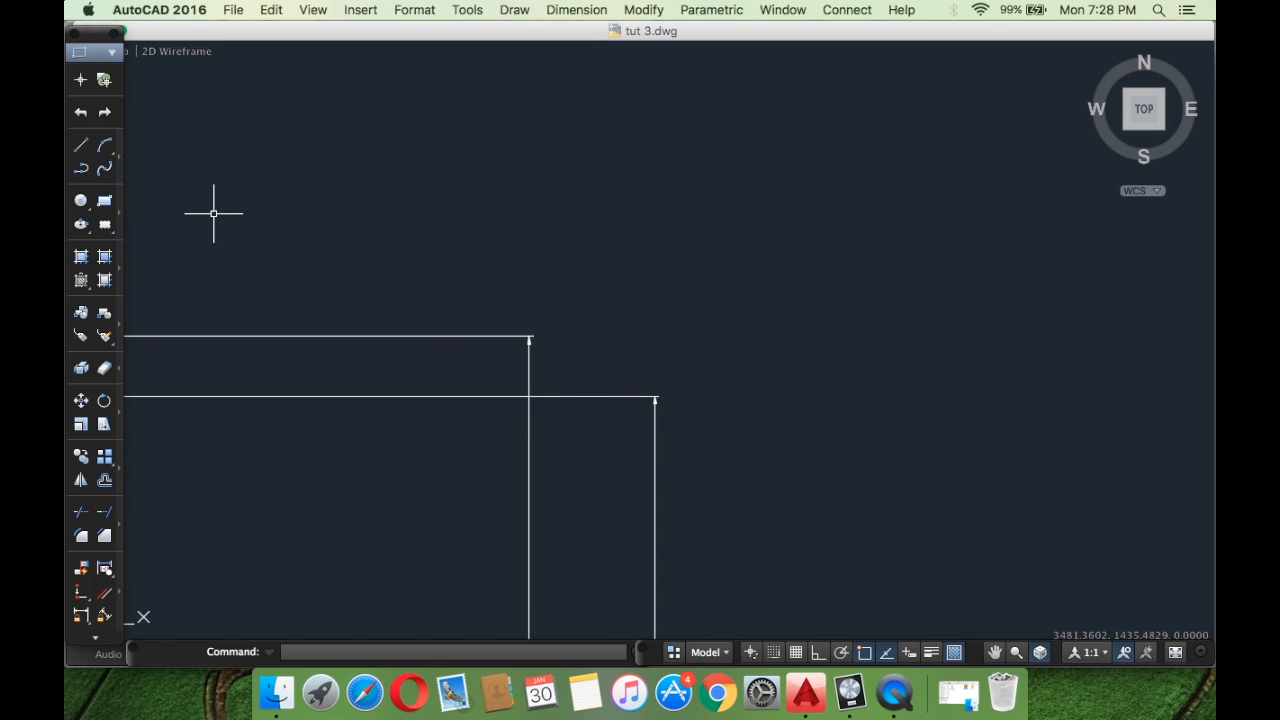
left_click(81, 145)
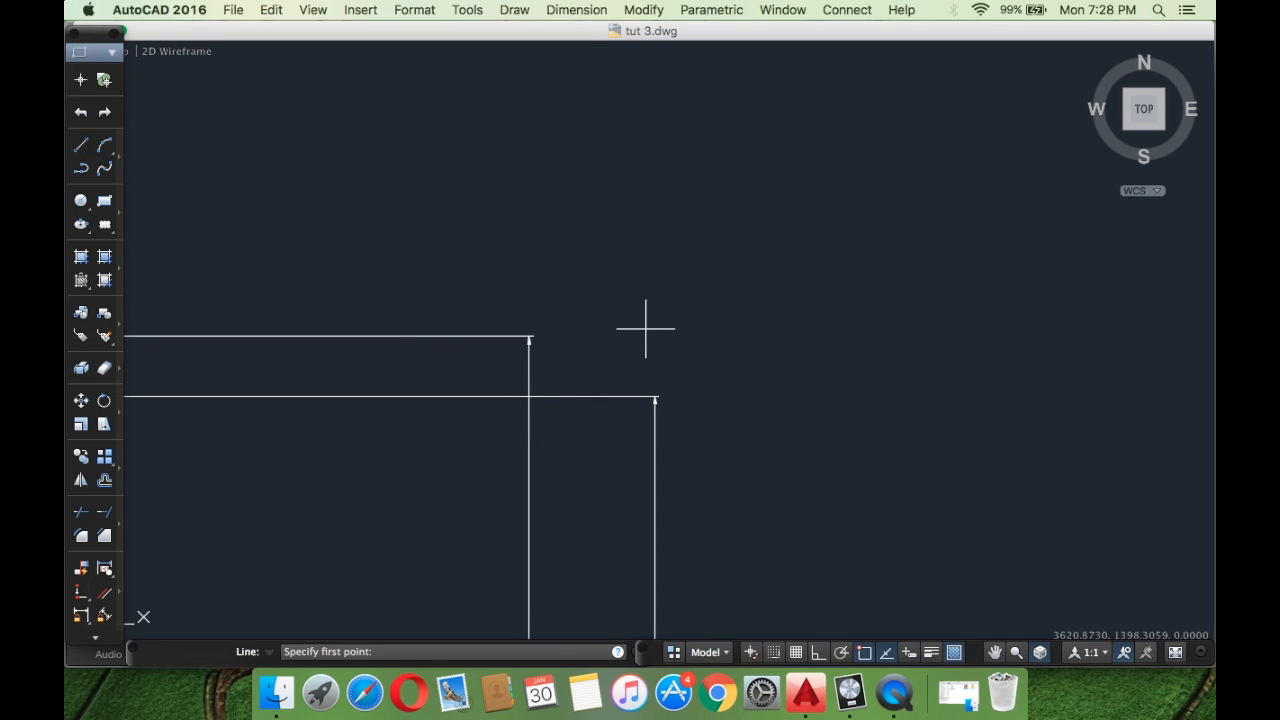
left_click(880, 503)
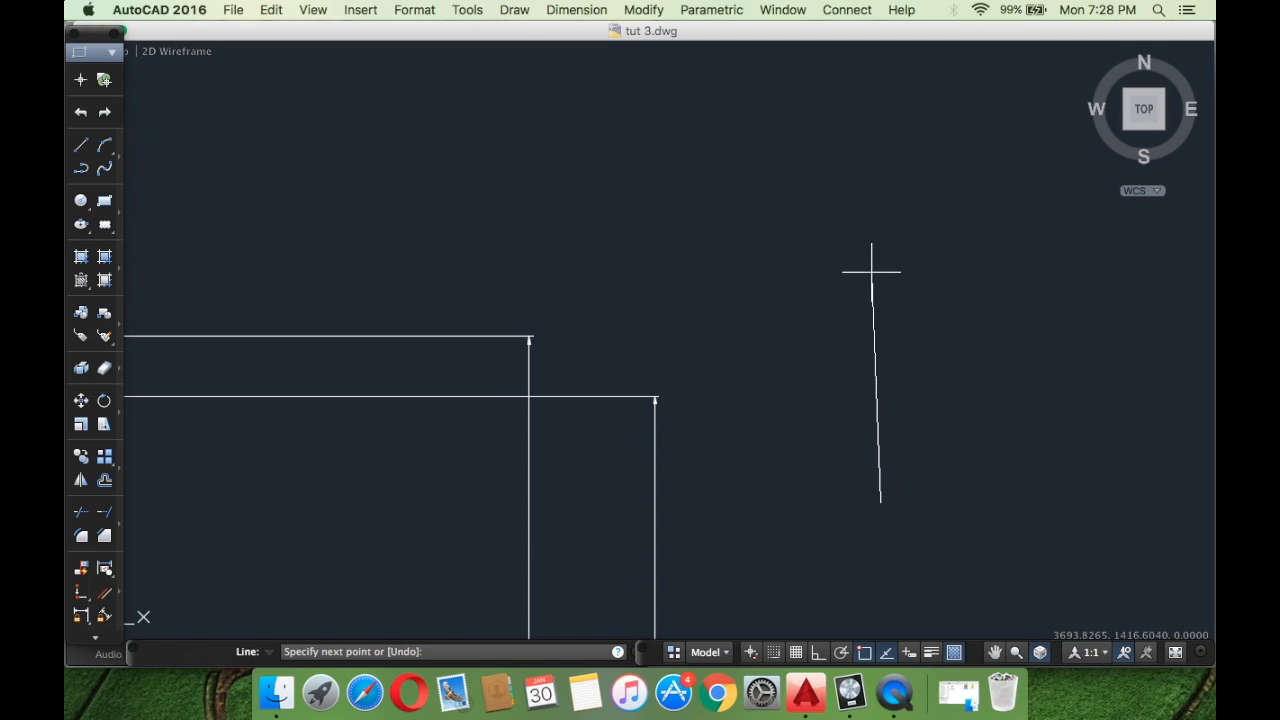
key("F8")
left_click(883, 198)
key("Return")
Draw a horizontal line that crosses the new vertical line near its middle.
key("Return")
left_click(804, 337)
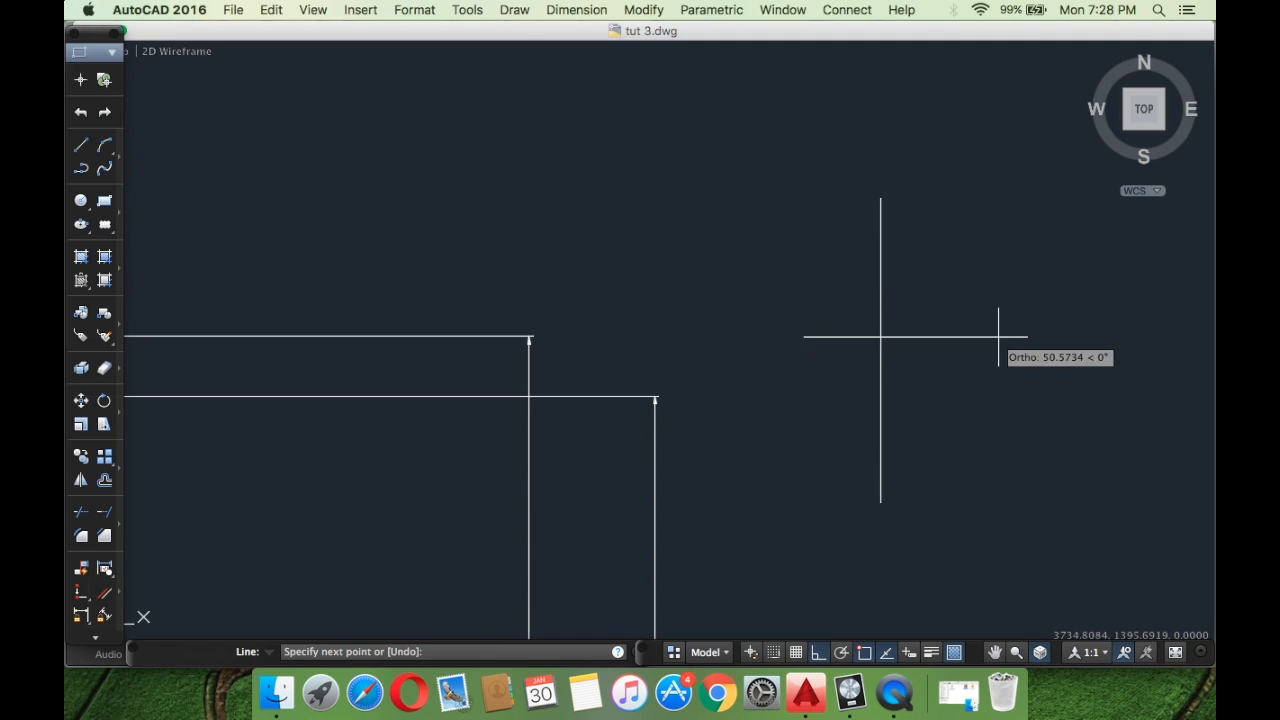
left_click(1048, 338)
key("Return")
scroll(931, 369, "up", 2)
middle_click_drag(897, 337, 863, 412)
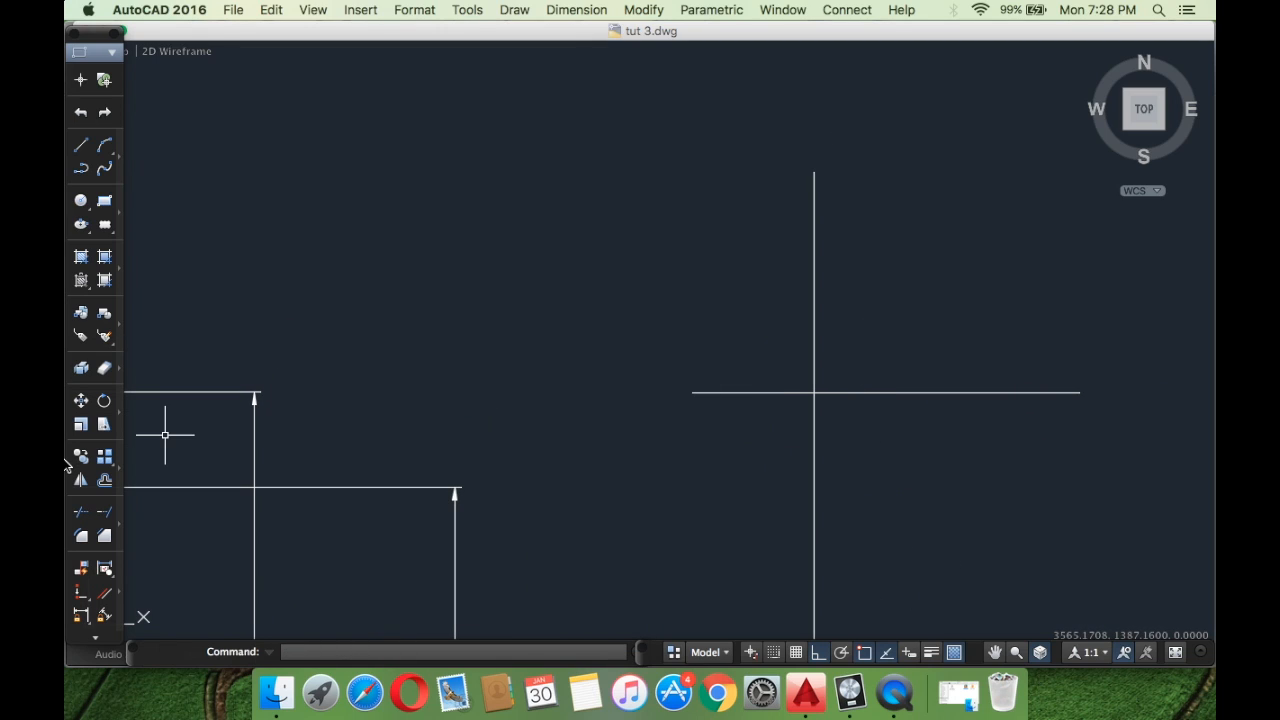
type("trim")
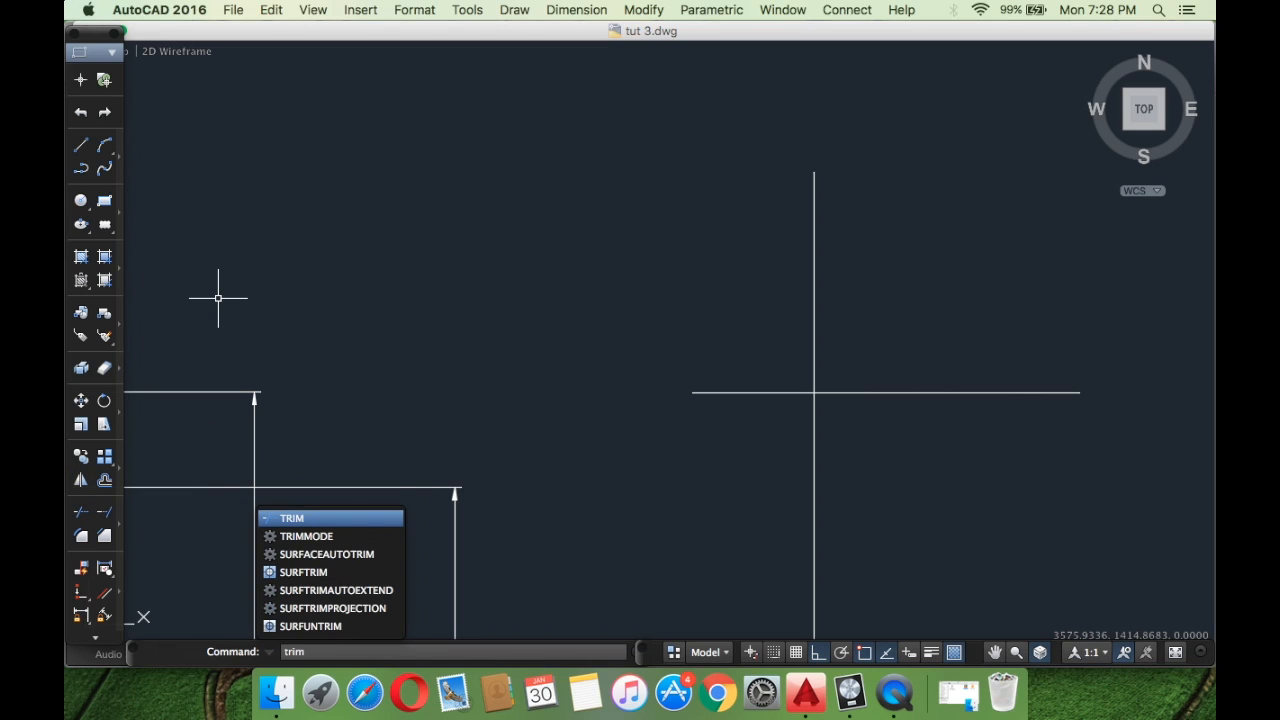
key("Return")
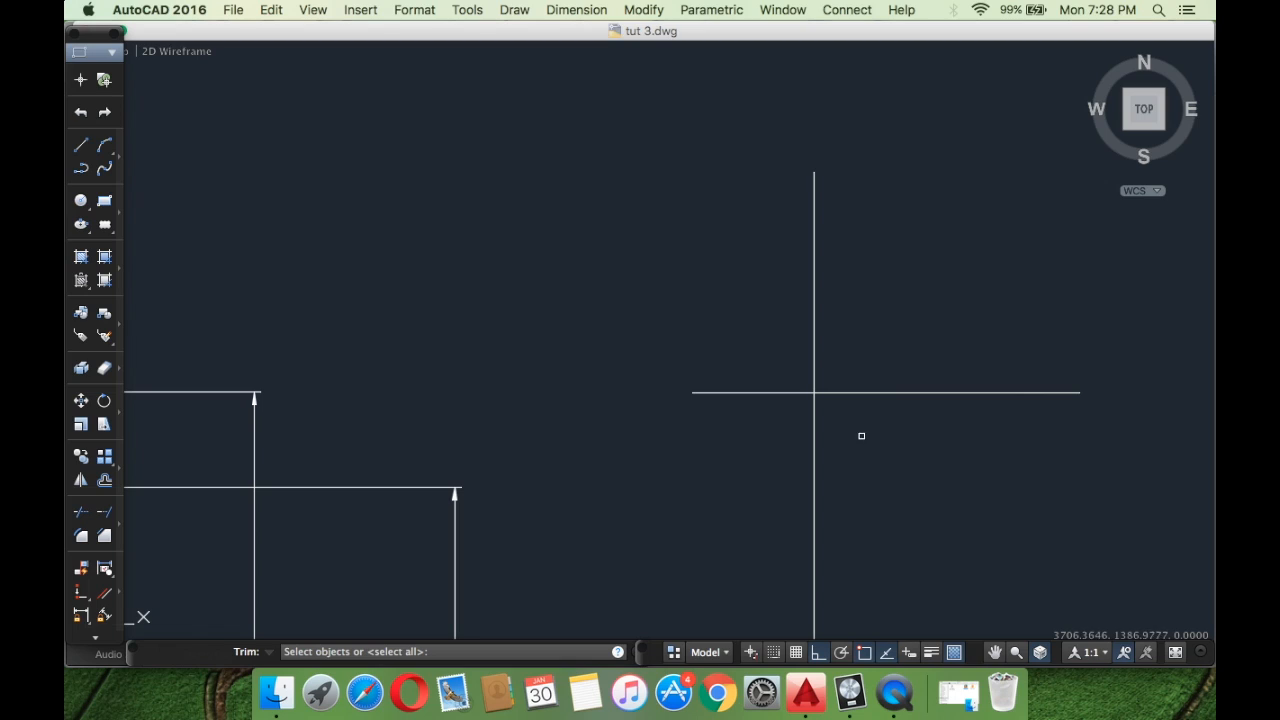
left_click(830, 392)
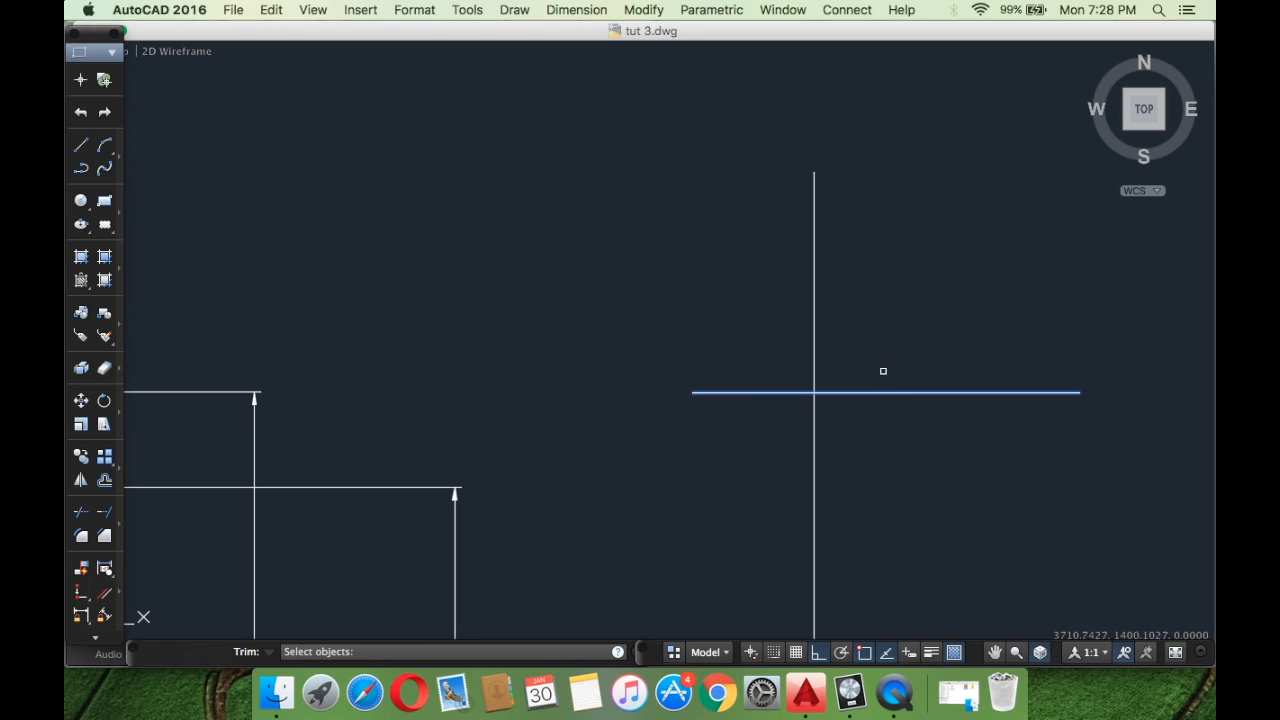
key("Return")
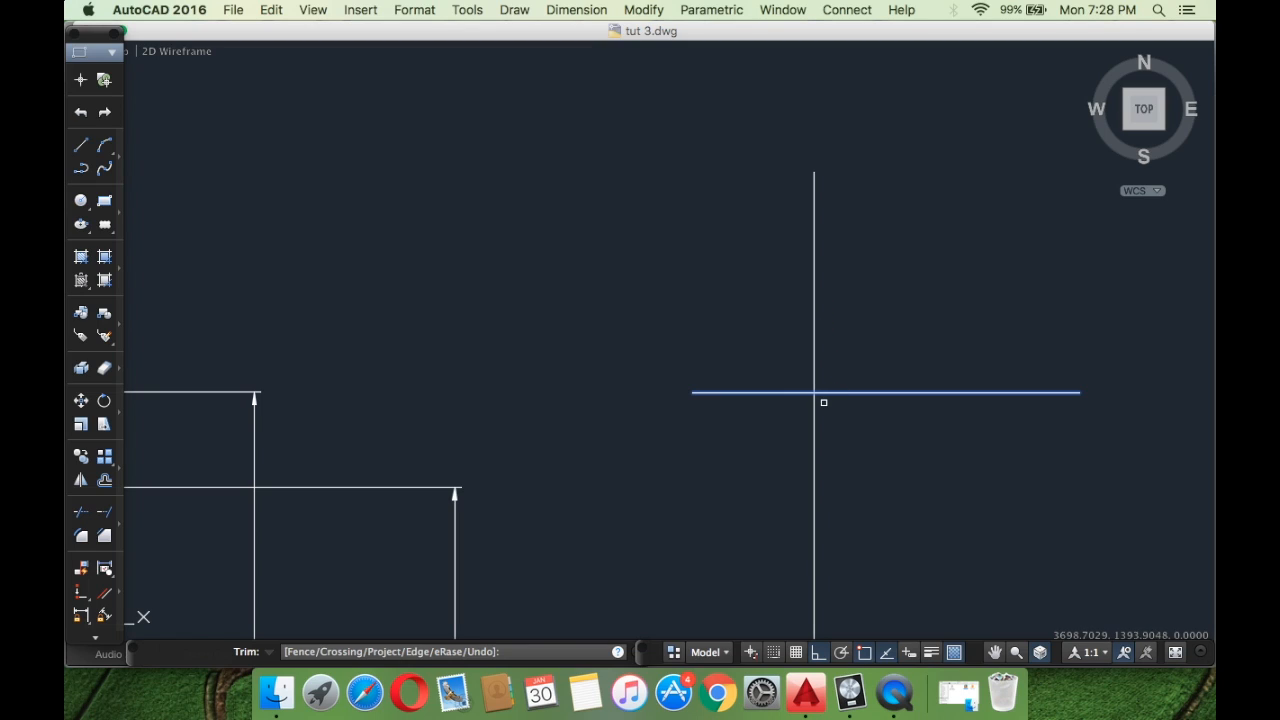
key("Escape")
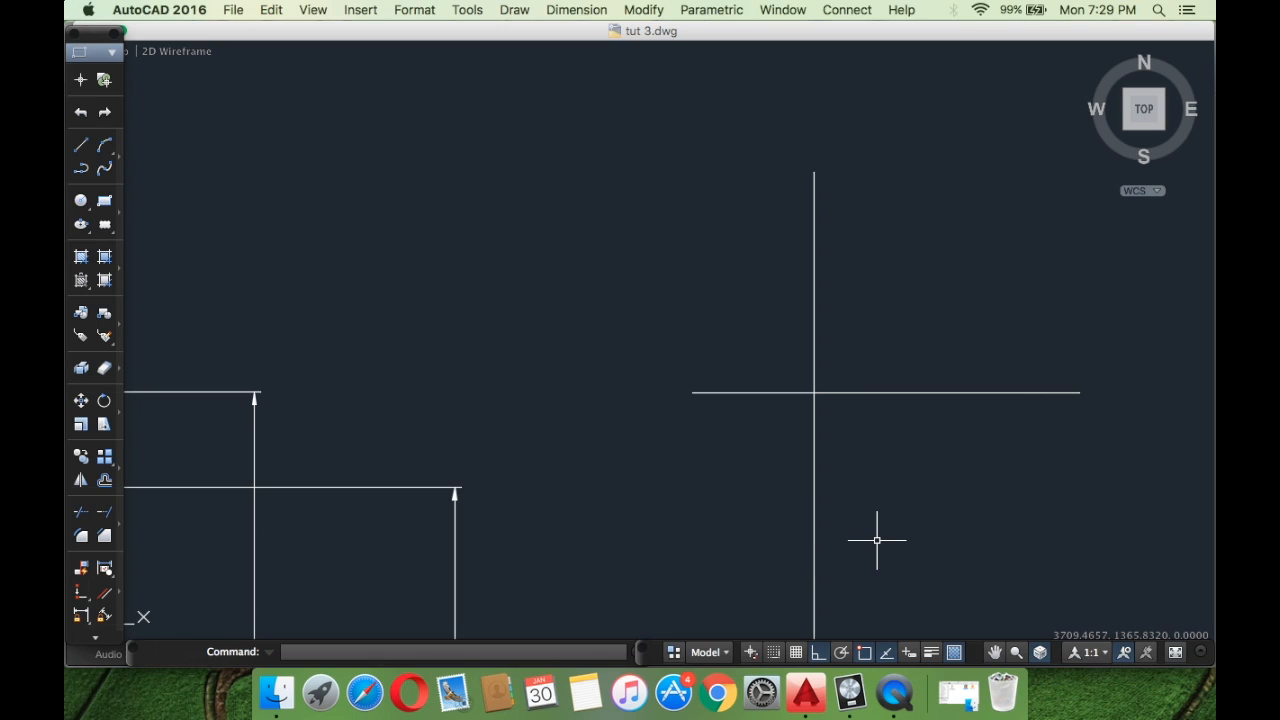
Trim away the horizontal line's part right of the crossing, using the vertical line as the cutting edge.
type("trim")
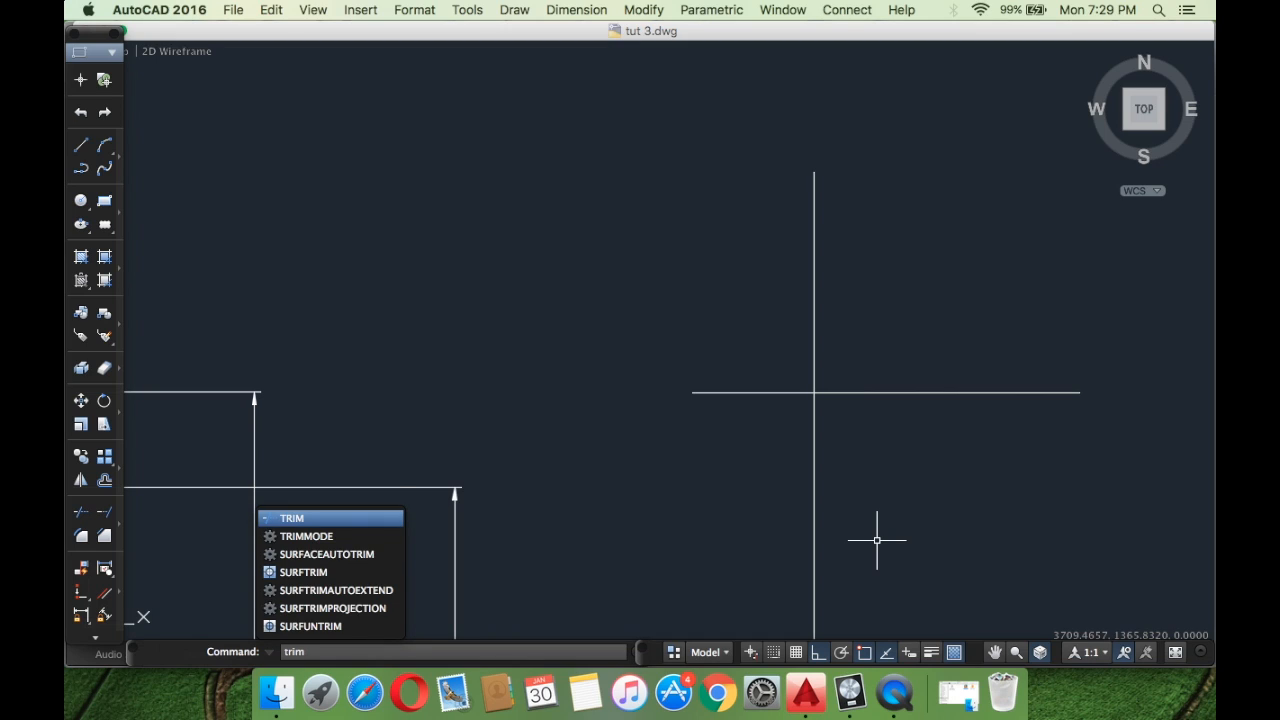
key("Return")
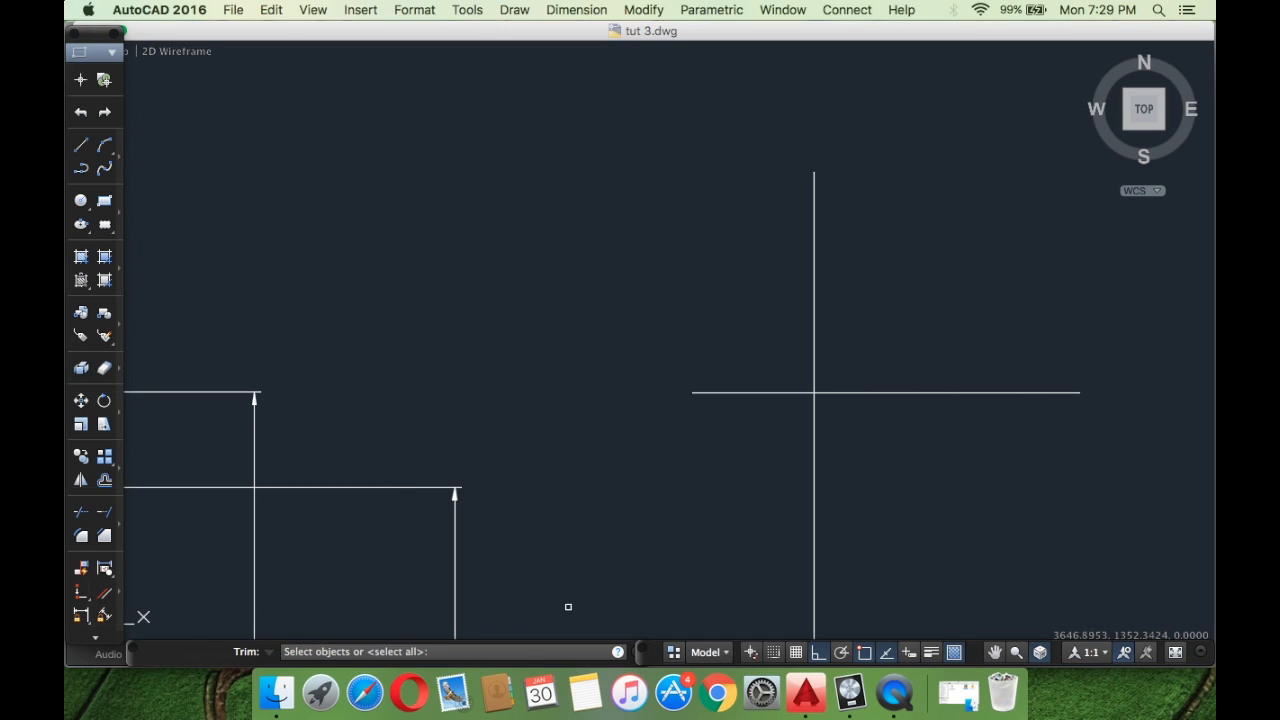
left_click(814, 338)
key("Return")
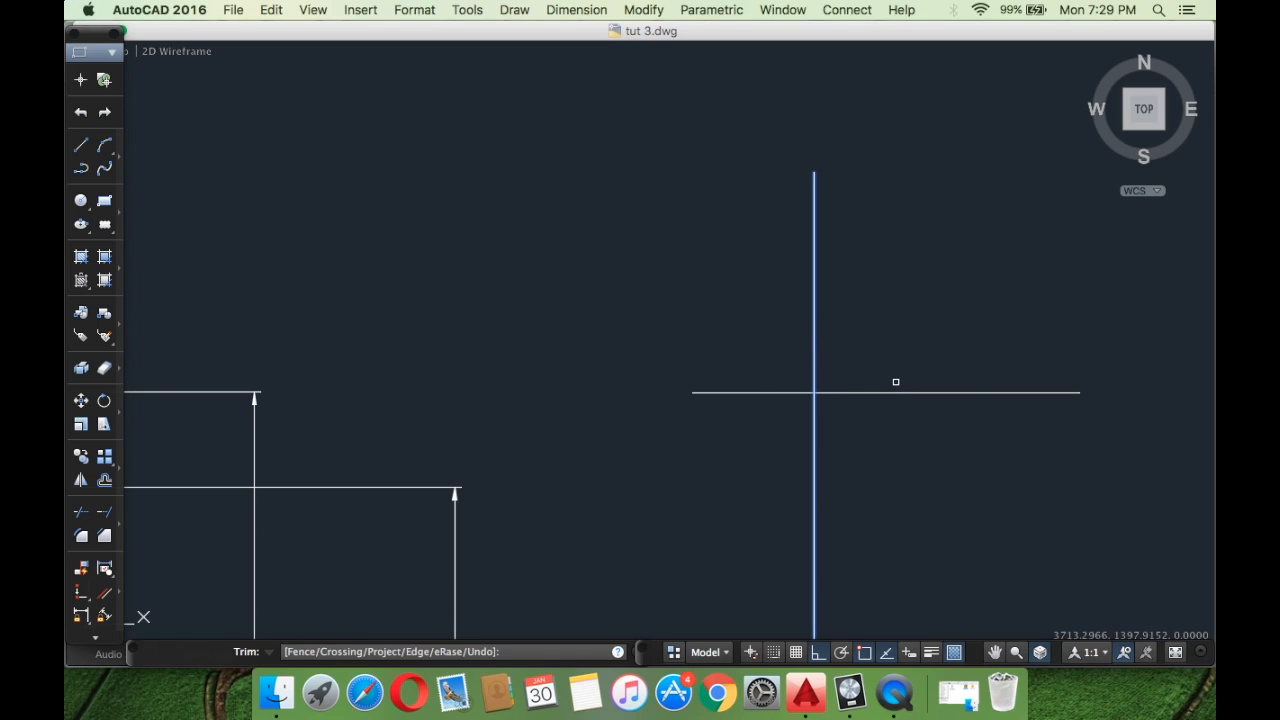
left_click(894, 392)
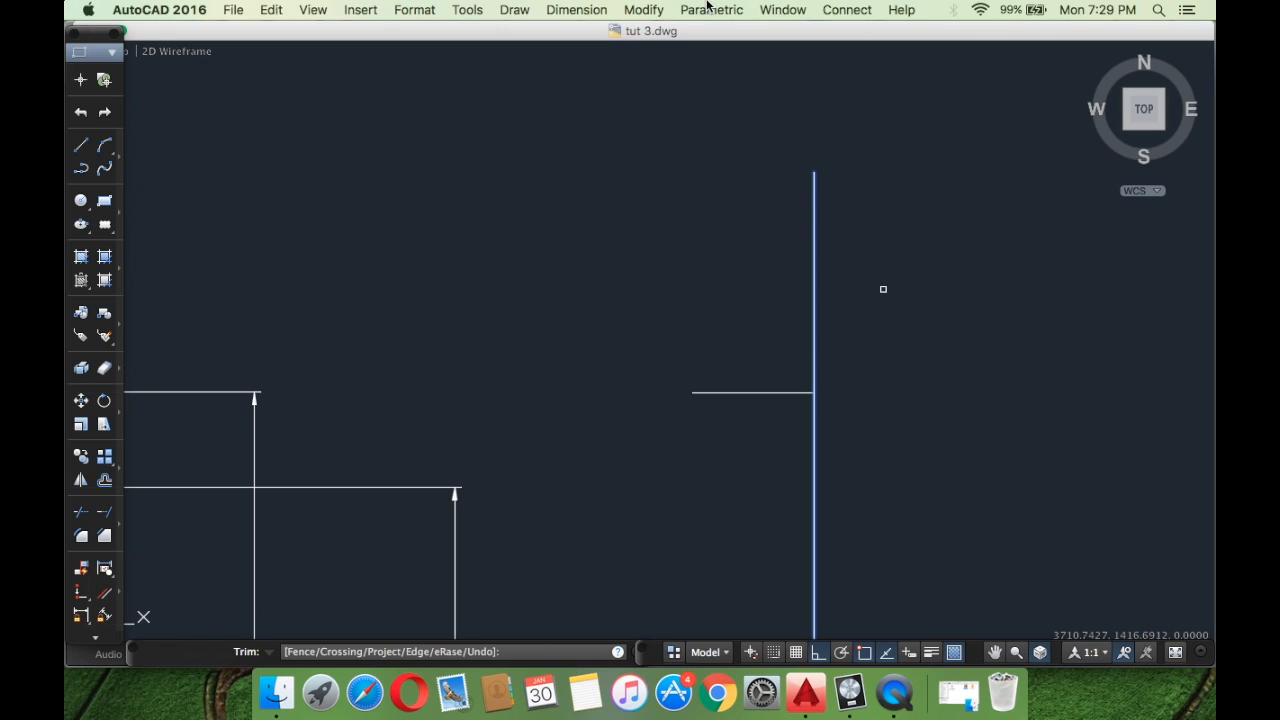
key("Return")
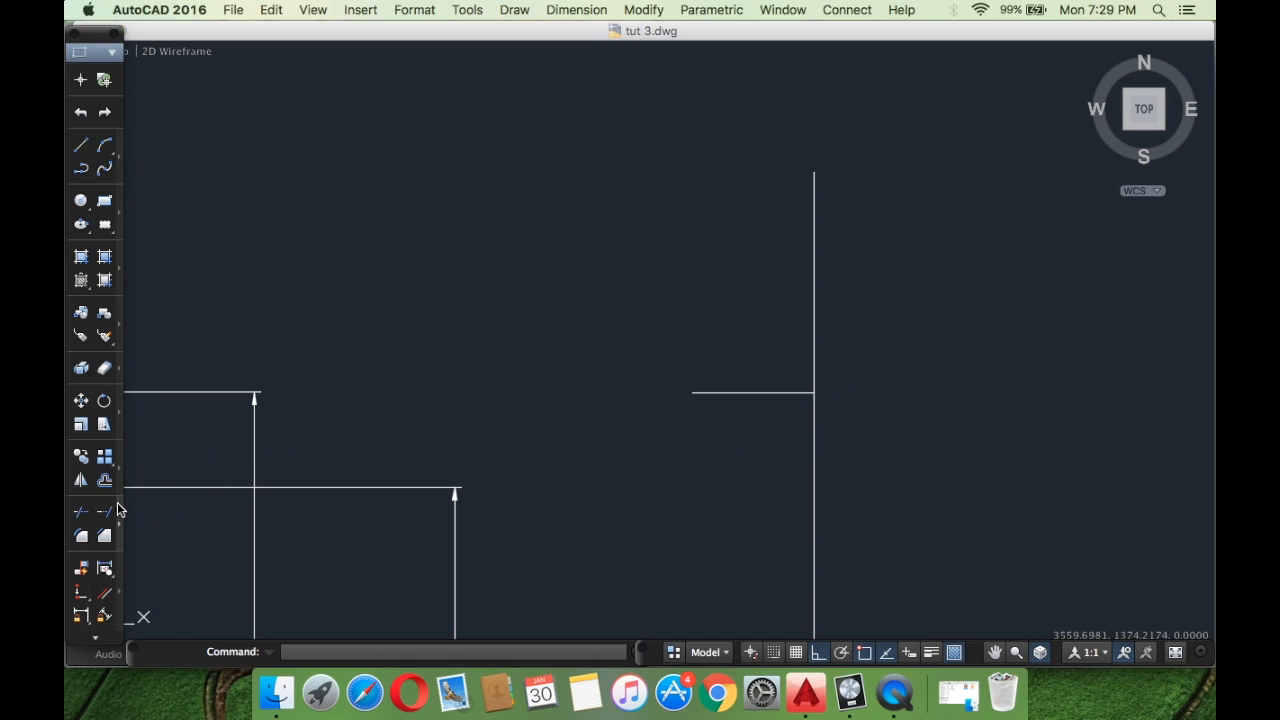
Trim the vertical line above the crossing using the horizontal line as the cutting edge, and undo both trims.
left_click(81, 511)
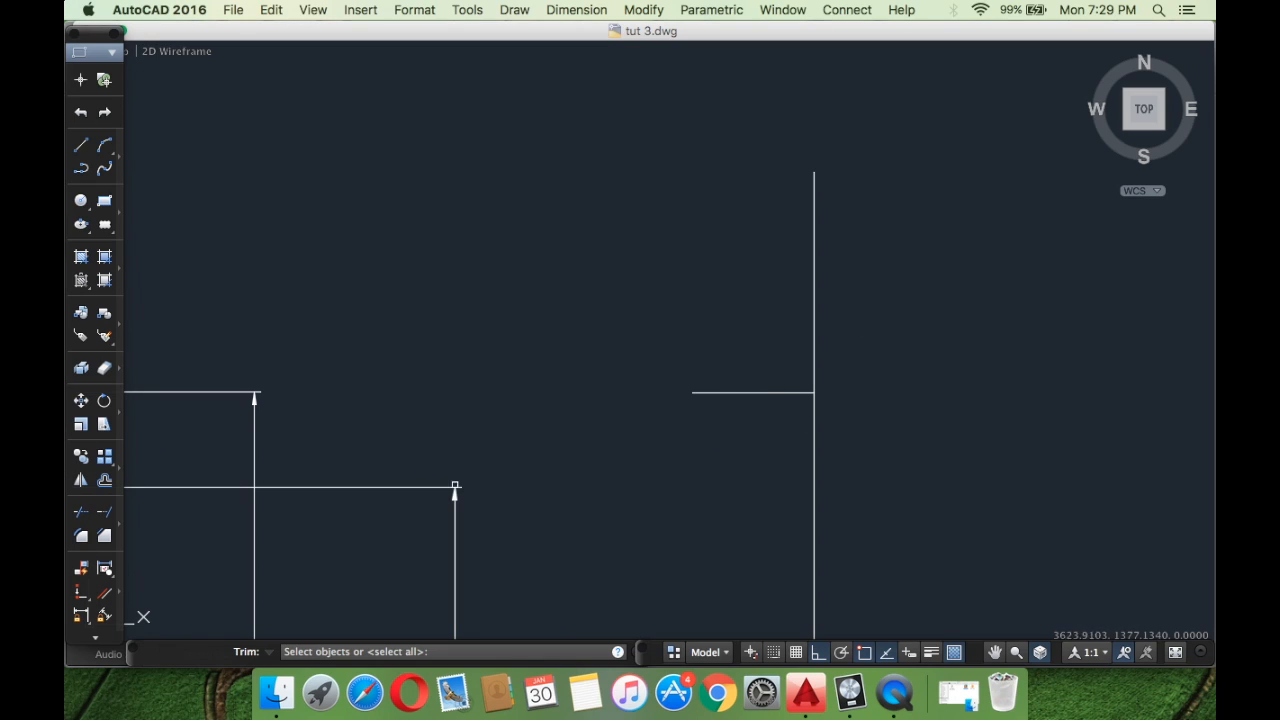
left_click(1015, 525)
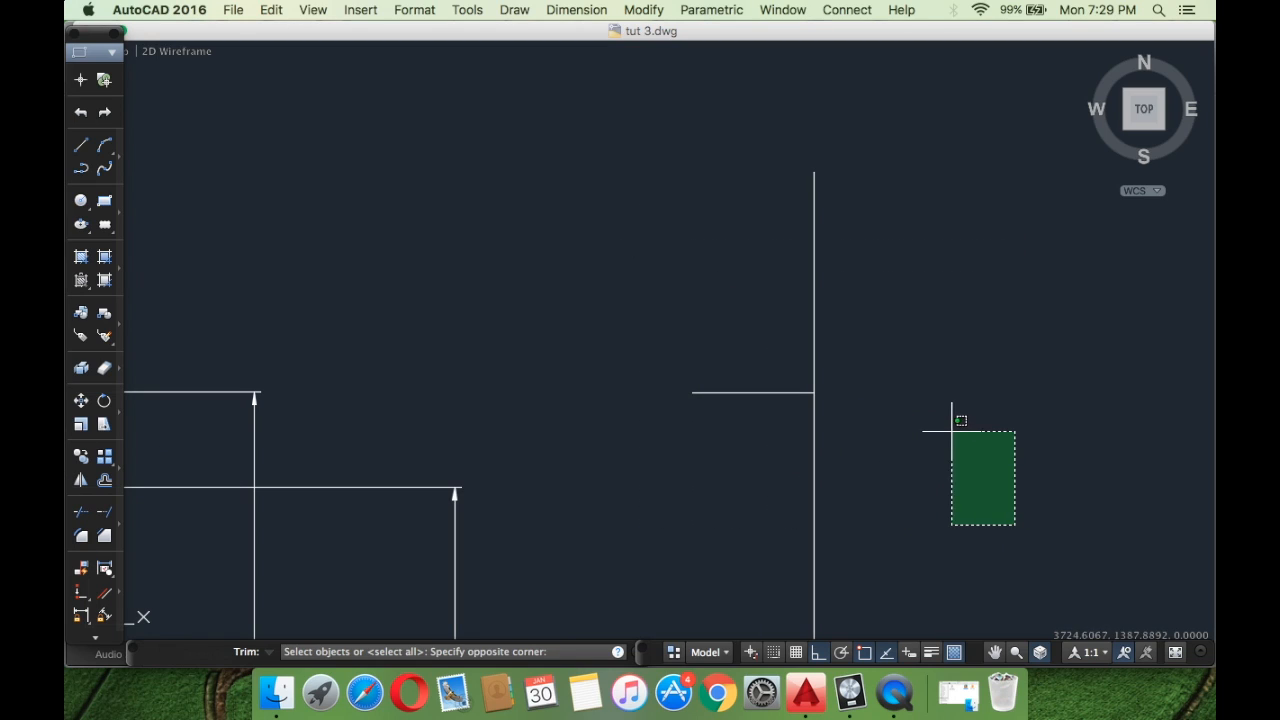
left_click(952, 431)
left_click(777, 392)
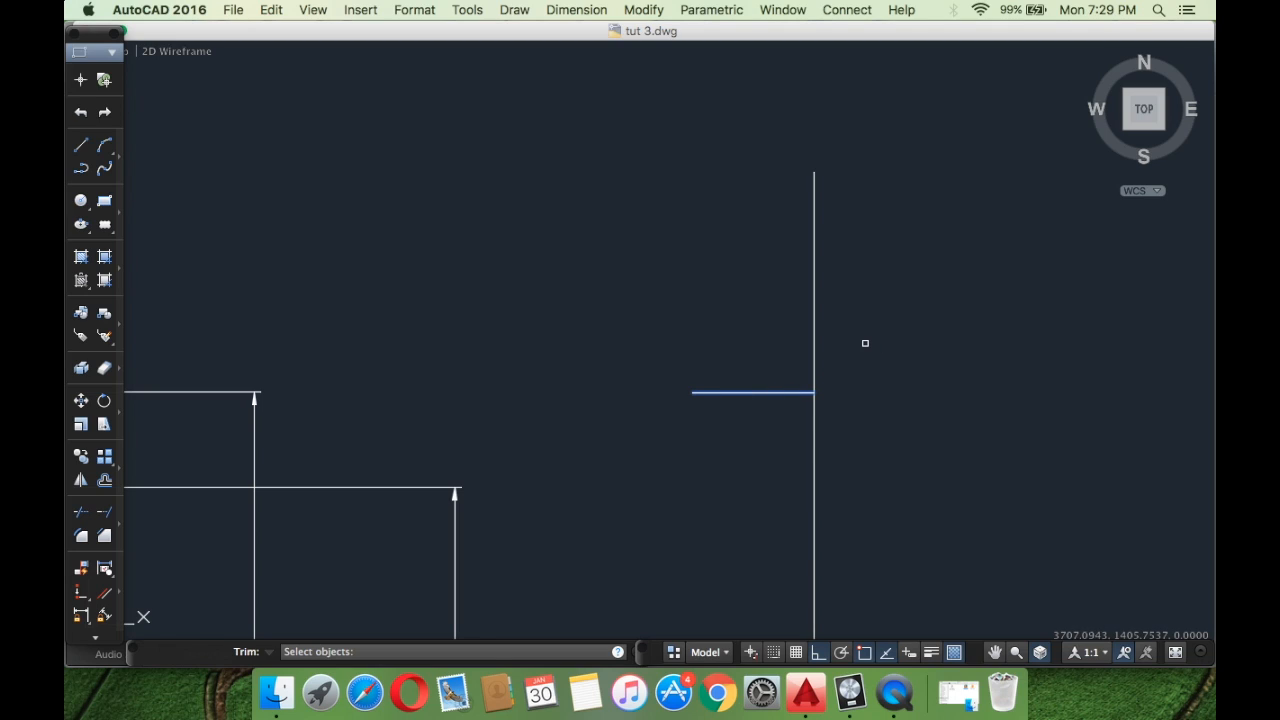
key("Return")
left_click(815, 317)
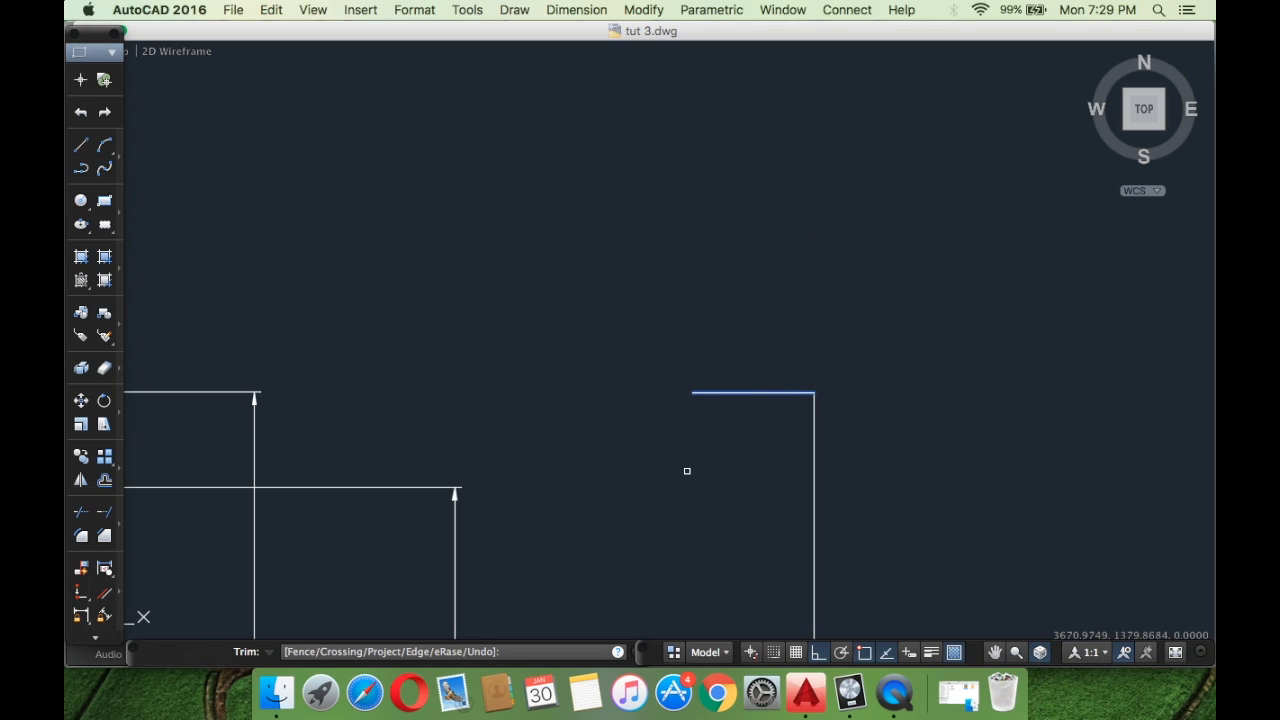
key("Return")
key("super+z")
key("super+z")
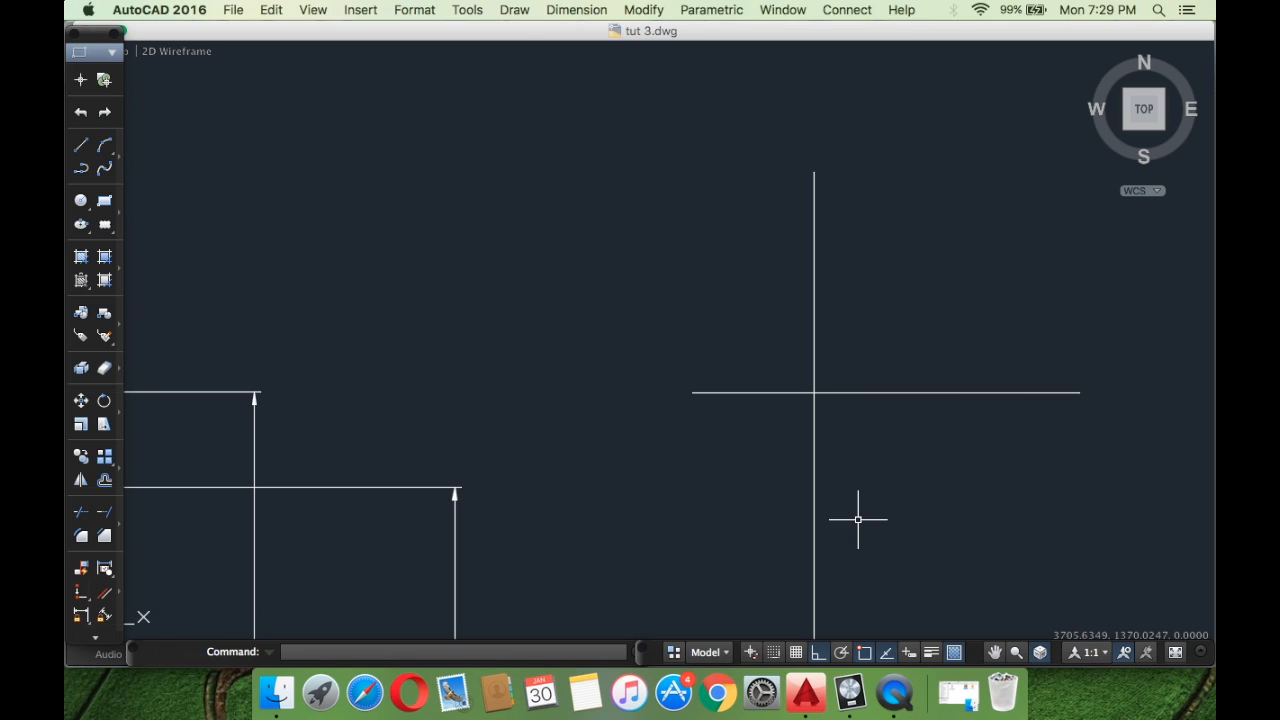
Trim the upper and right-hand arms of the cross with both lines as cutting edges, and undo the trim.
left_click(80, 513)
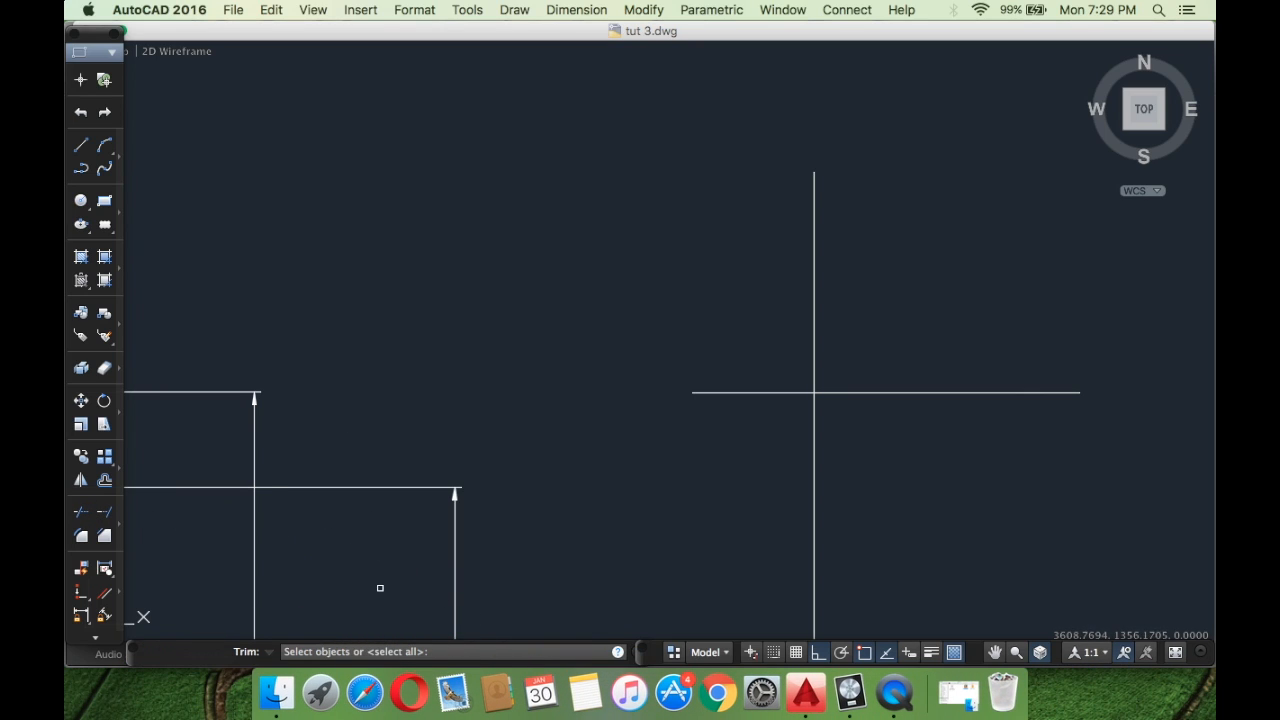
left_click(1008, 557)
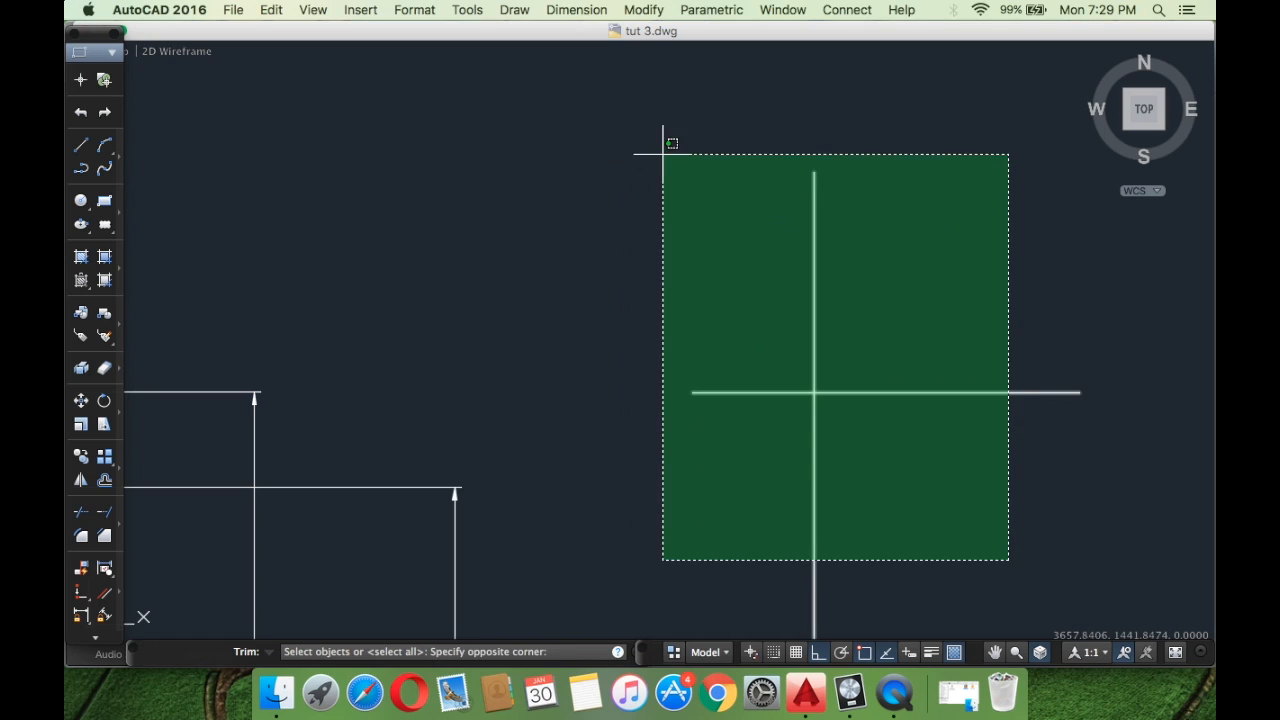
left_click(663, 154)
key("Return")
left_click(814, 248)
left_click(870, 392)
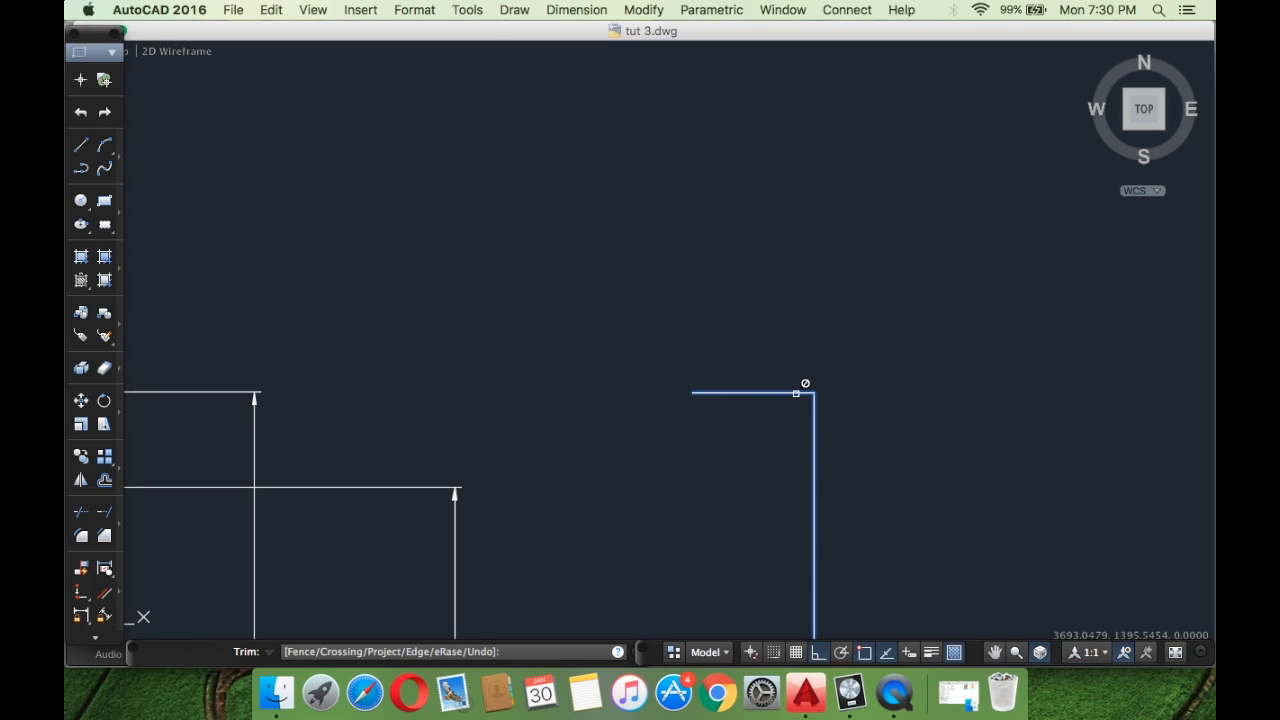
key("Escape")
key("super+z")
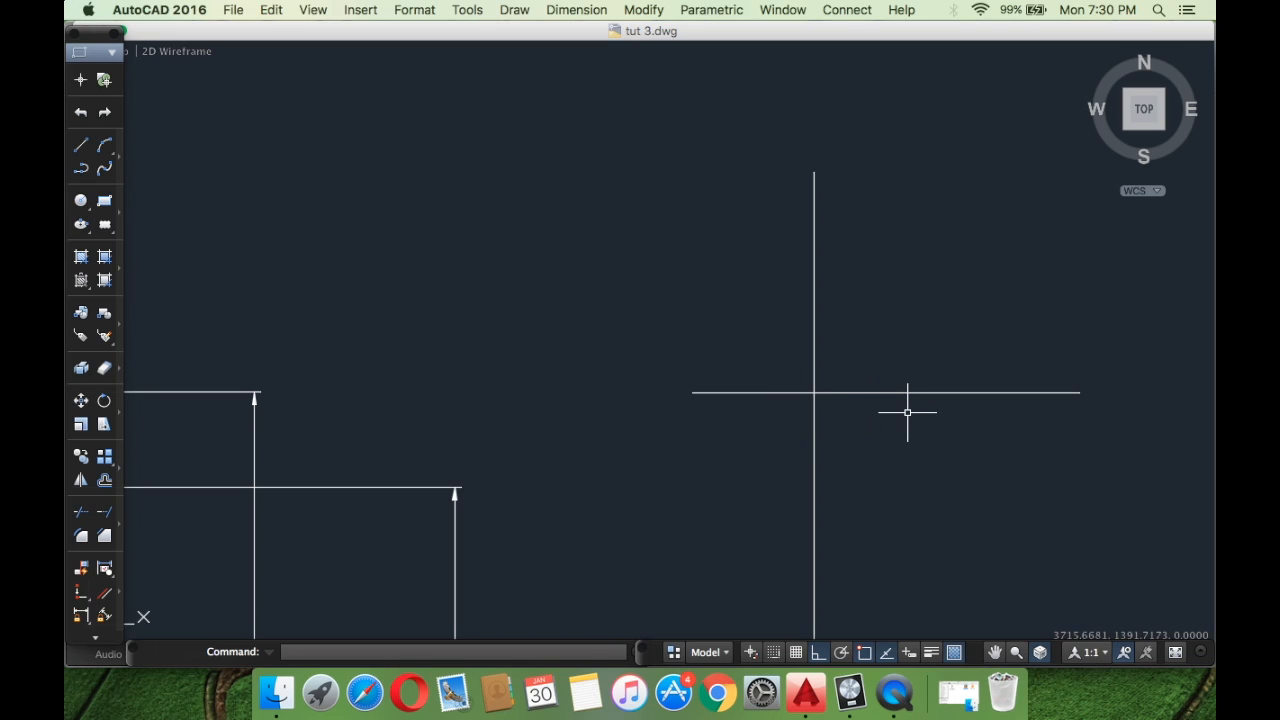
Draw a horizontal line to the right from the lower endpoint of the cross's vertical line.
scroll(898, 405, "down", 1)
scroll(872, 386, "up", 1)
scroll(286, 343, "down", 1)
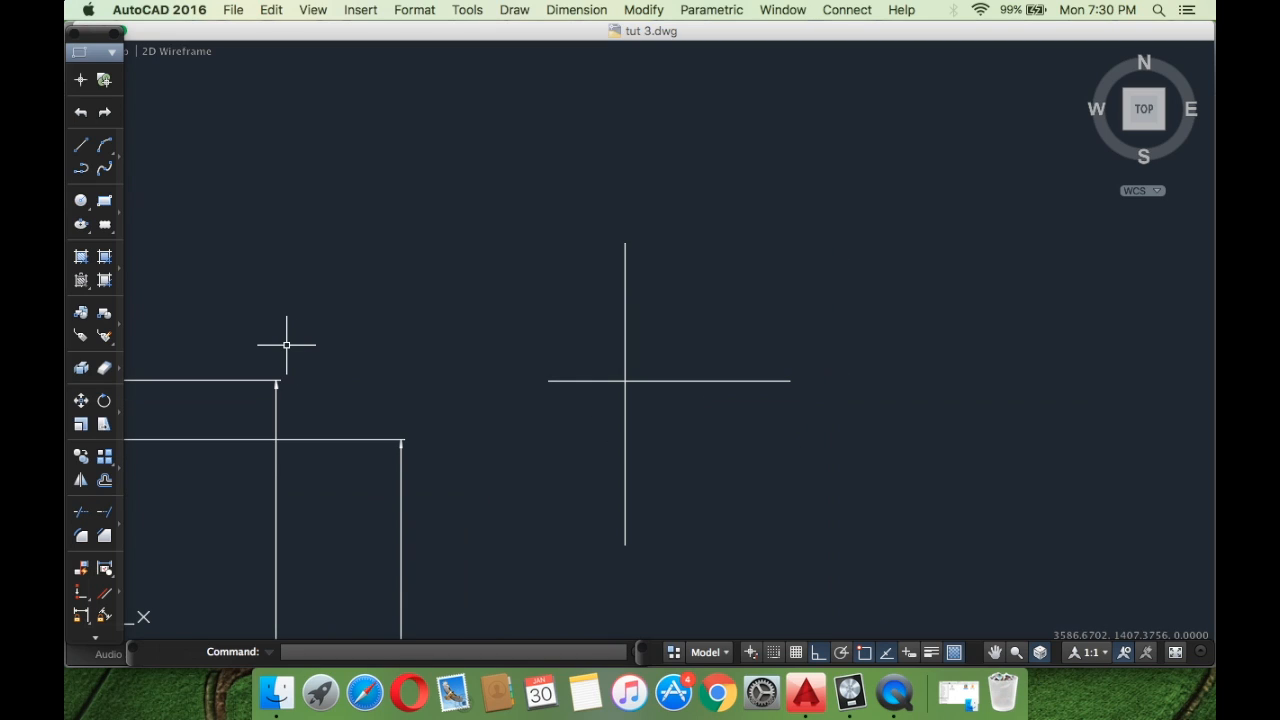
middle_click_drag(286, 343, 612, 329)
scroll(974, 389, "up", 1)
scroll(969, 377, "up", 1)
scroll(968, 378, "down", 1)
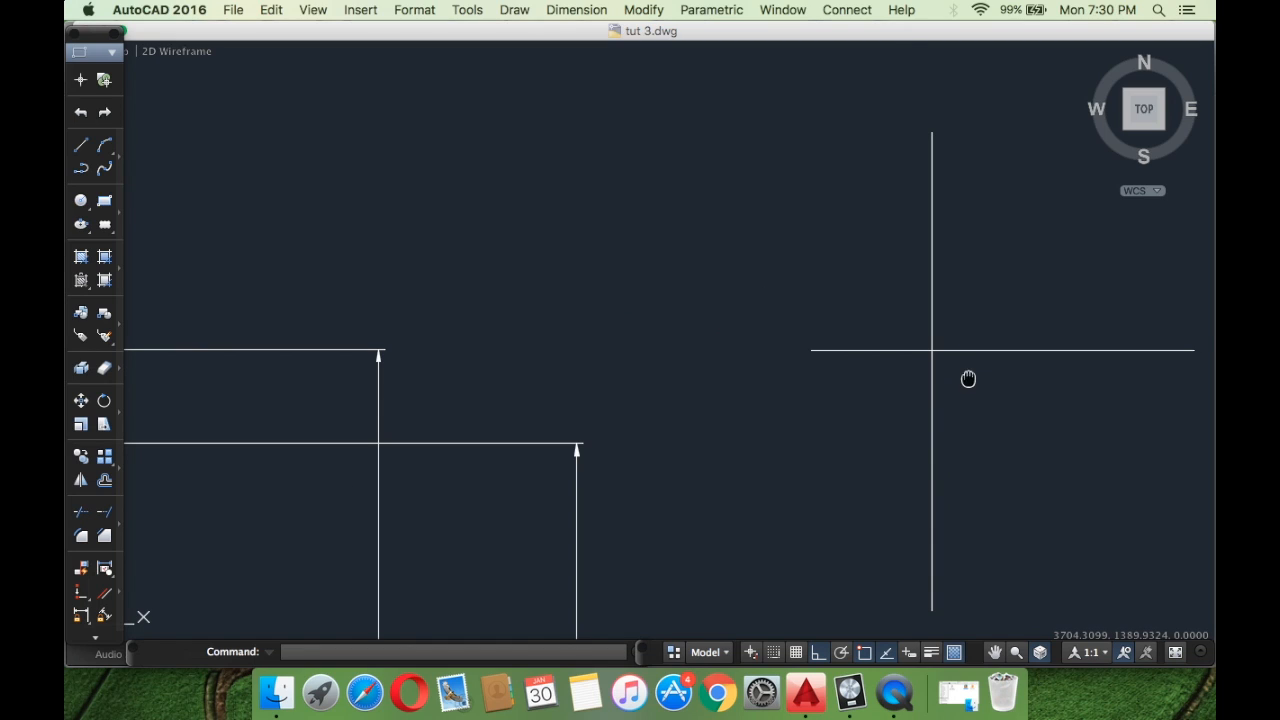
middle_click_drag(968, 378, 668, 347)
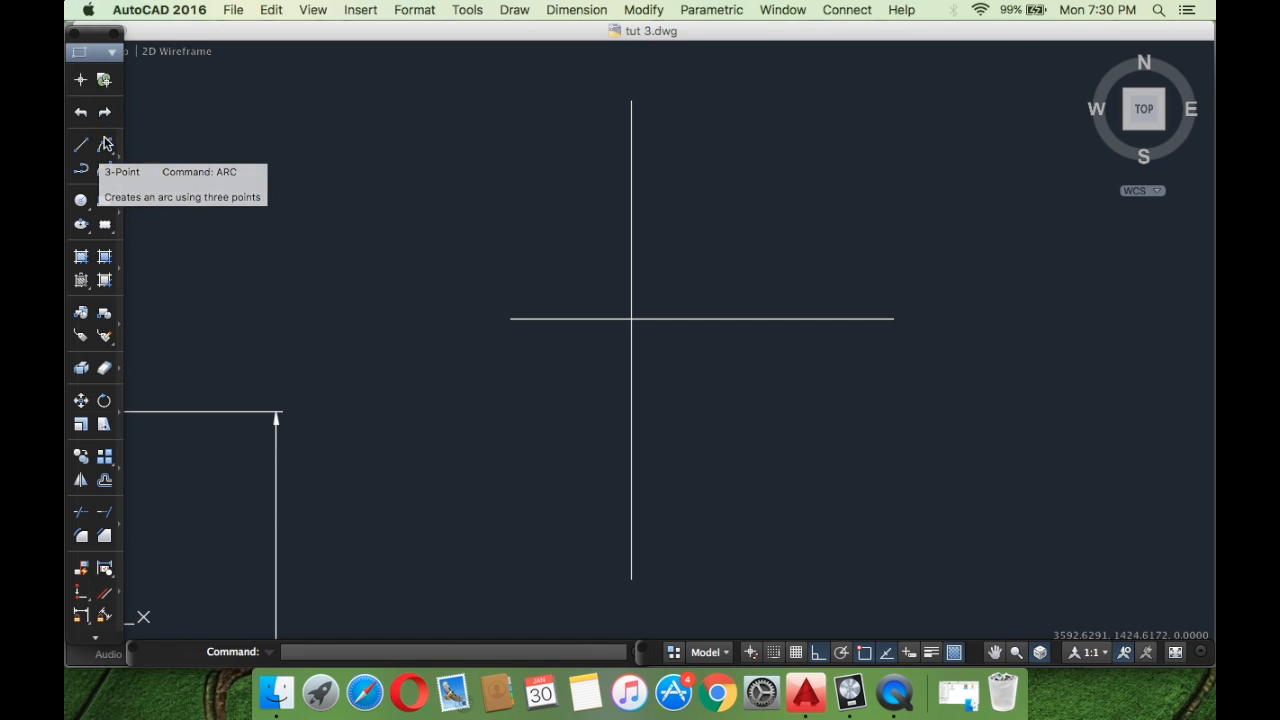
left_click(81, 145)
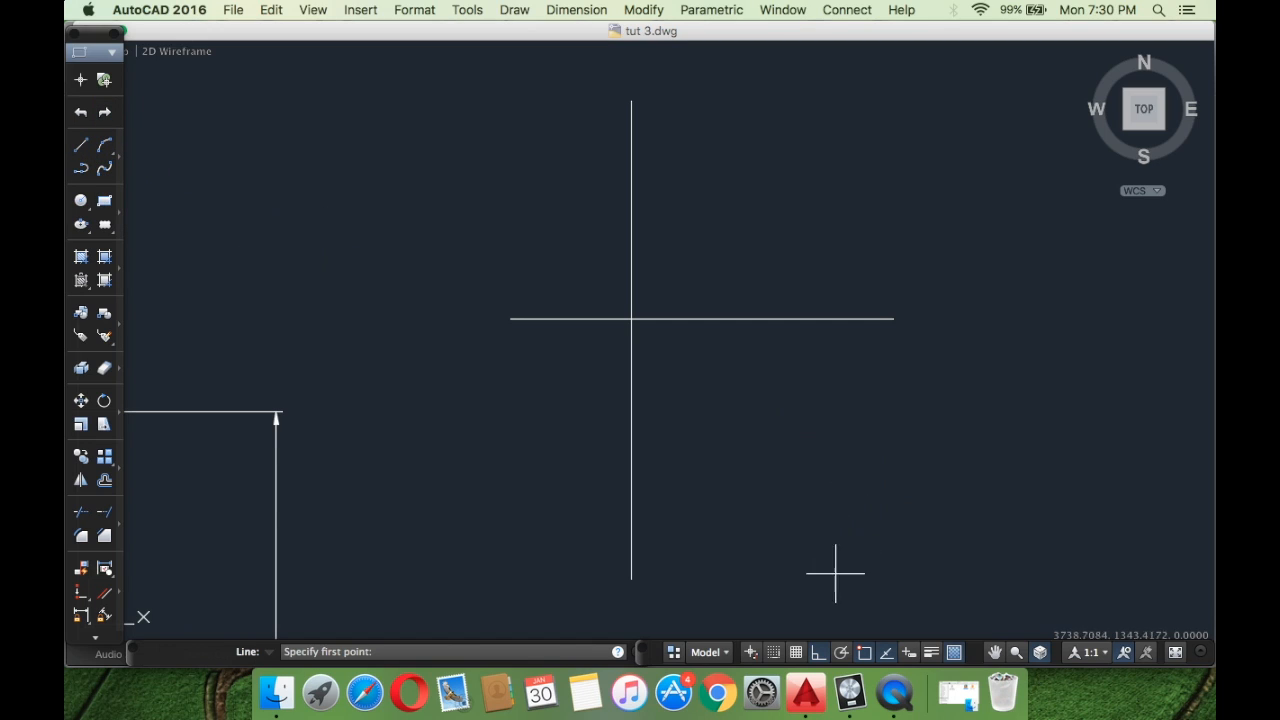
left_click(631, 578)
left_click(1046, 566)
key("Return")
Draw a vertical line down from the right end of the cross's horizontal line, stopping short of the bottom line.
key("Return")
left_click(893, 318)
left_click(893, 517)
key("Return")
key("Return")
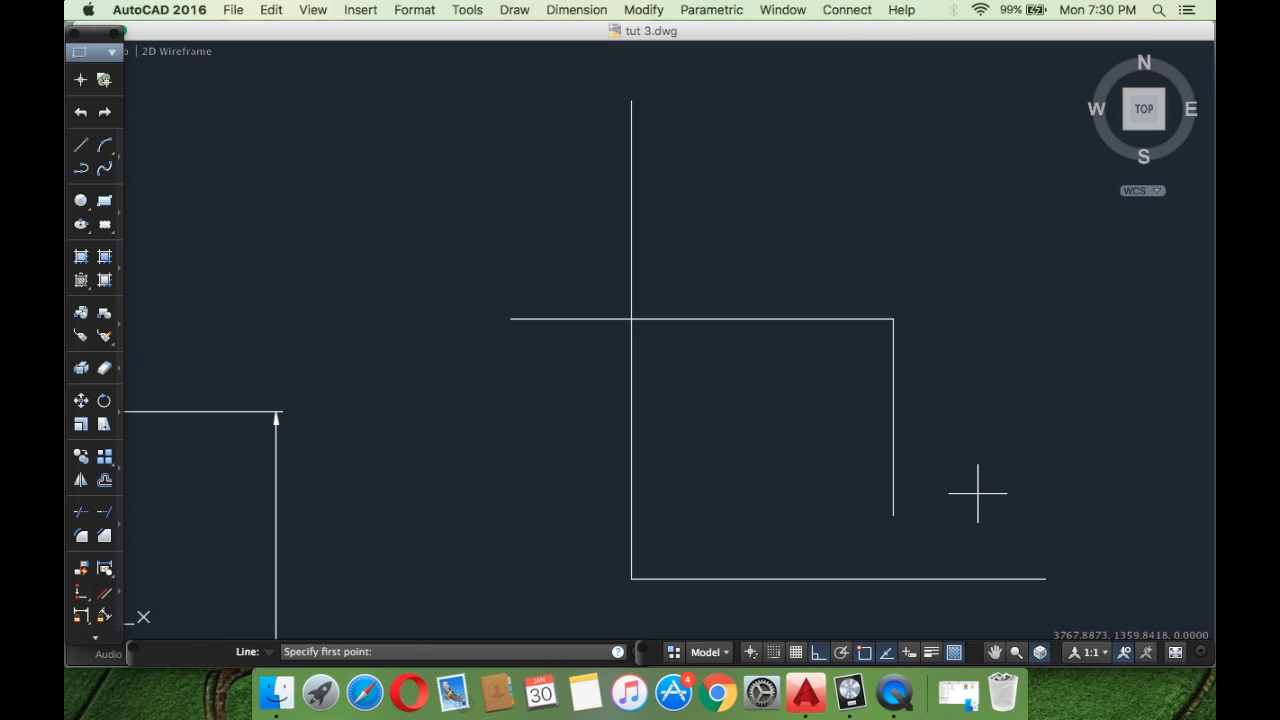
key("Return")
key("Escape")
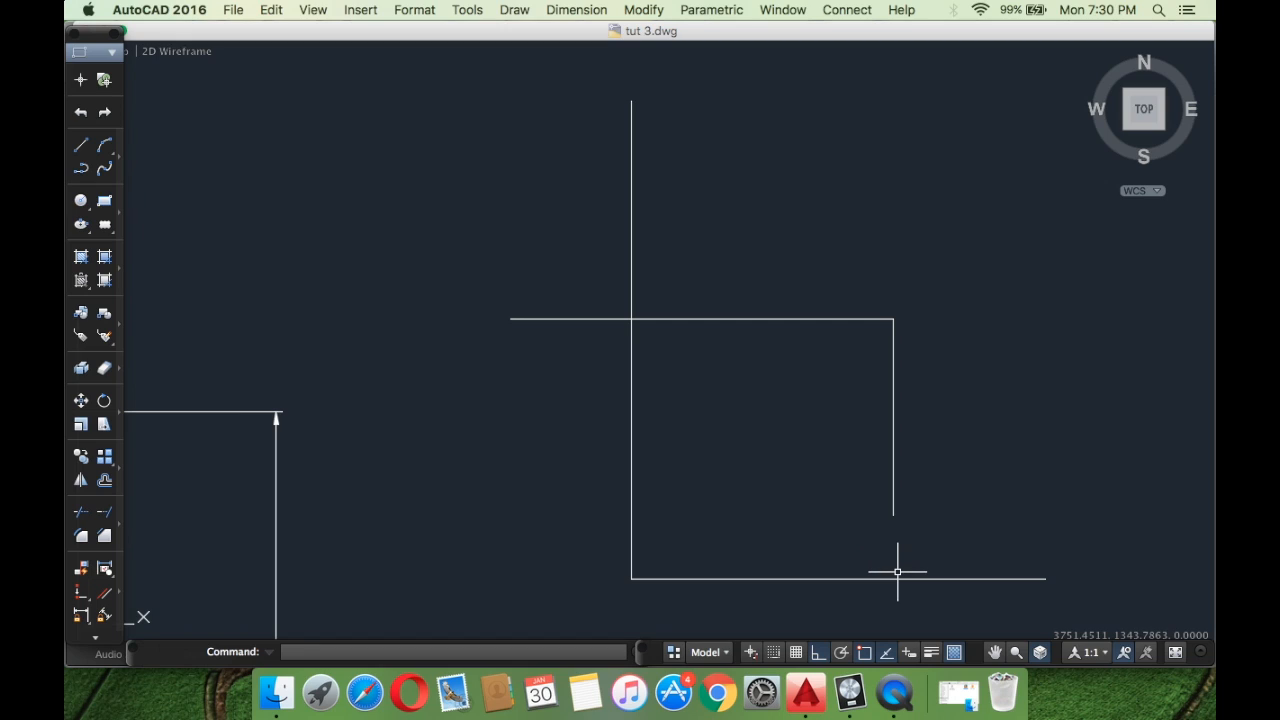
middle_click_drag(920, 541, 905, 504)
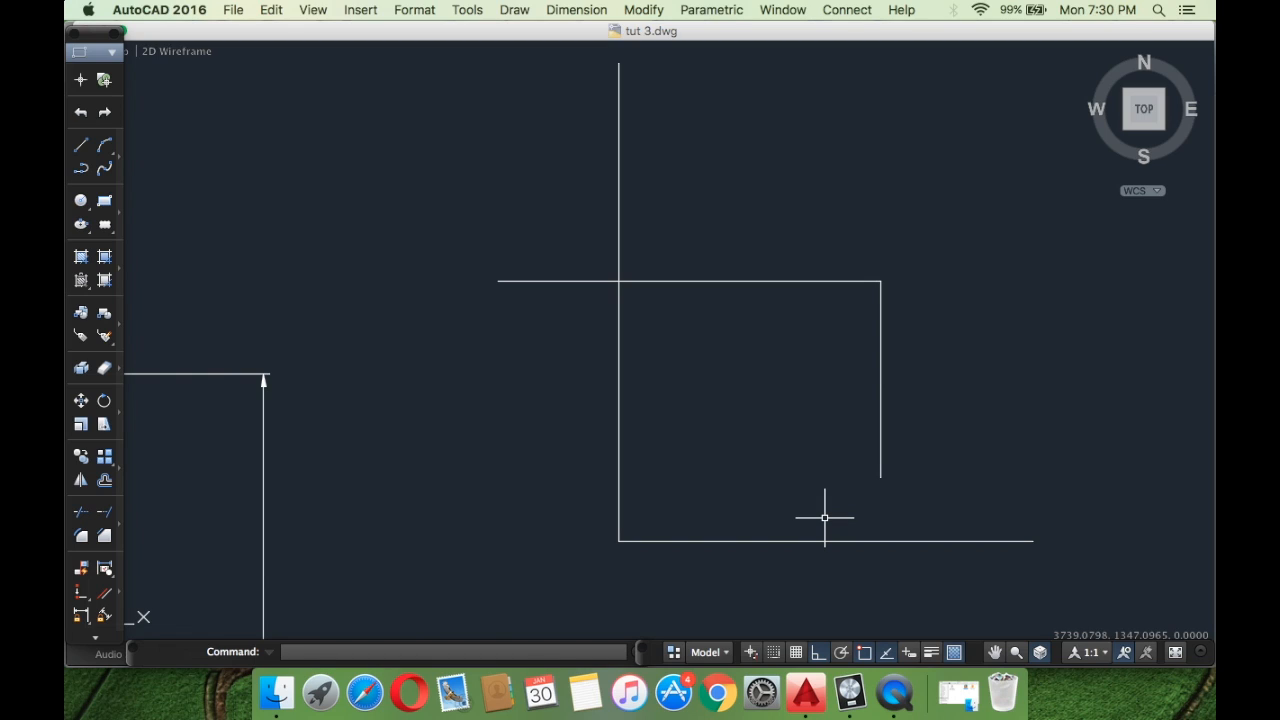
Draw a line from the short vertical line's lower end straight down to the bottom horizontal line, and undo it.
type("l")
key("Return")
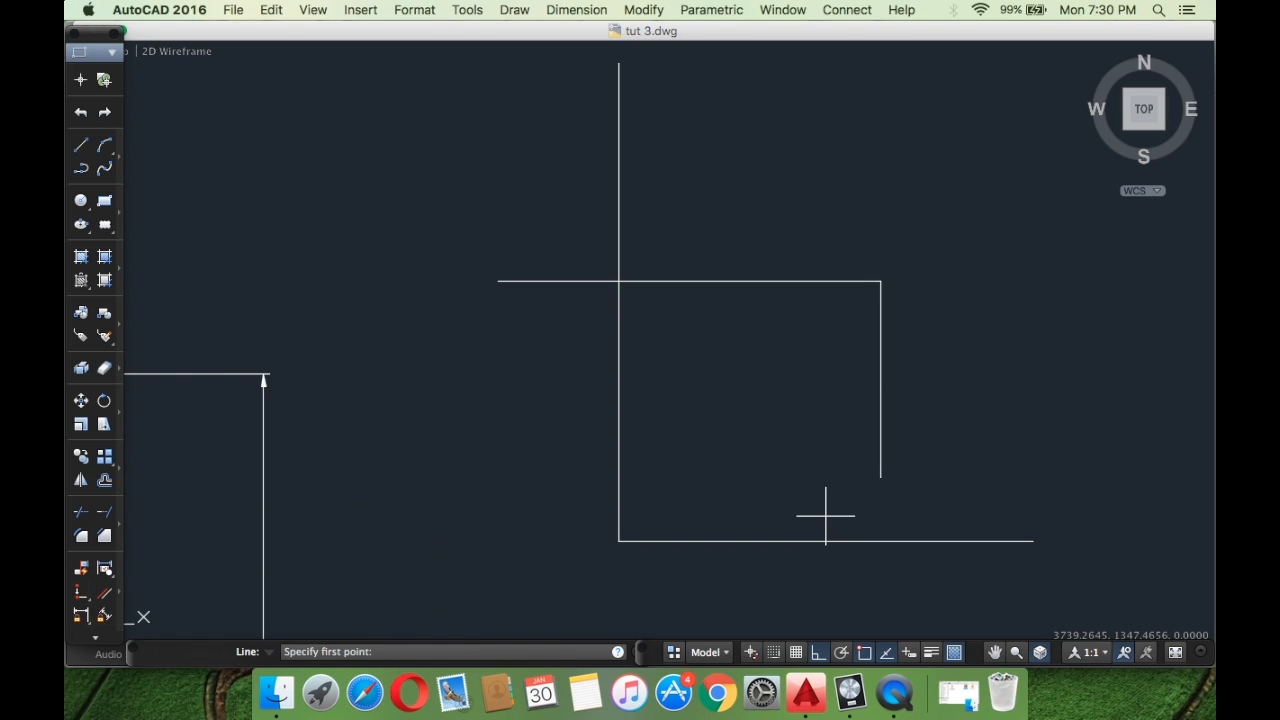
left_click(880, 477)
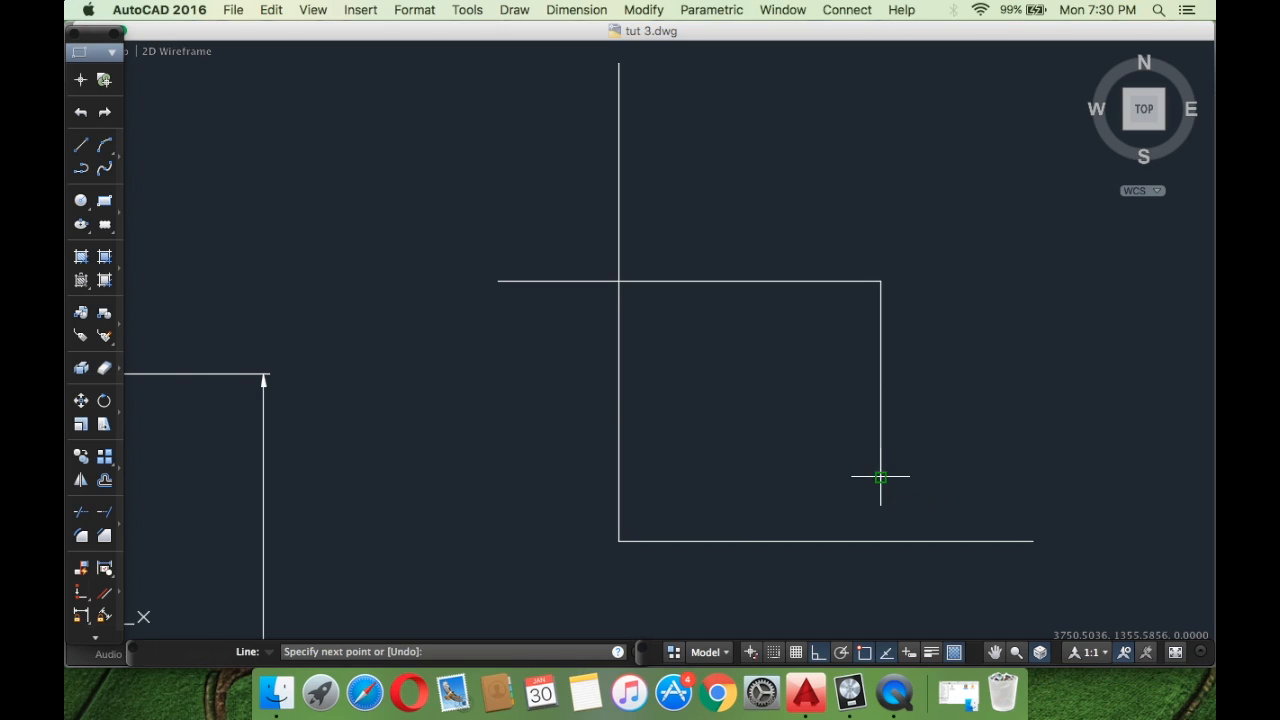
left_click(880, 541)
key("Return")
key("super+z")
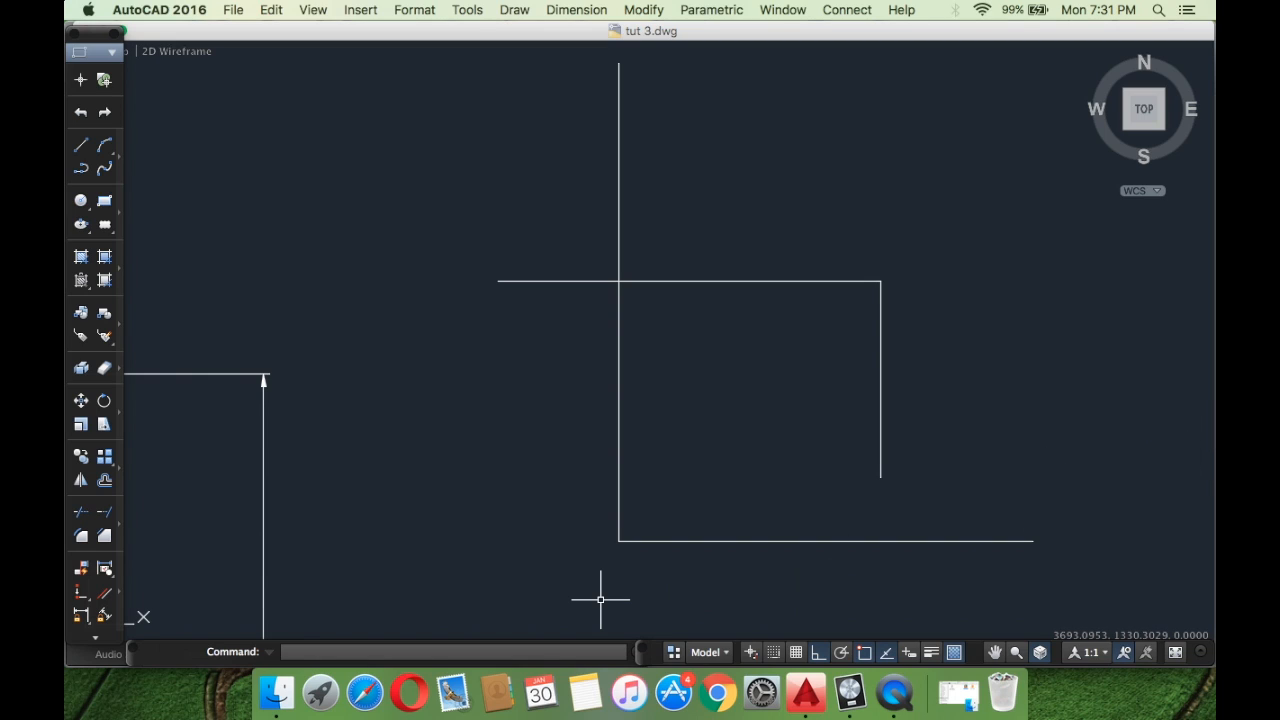
Extend the short vertical line down to the bottom horizontal line as the boundary edge, and undo the extension.
left_click(107, 515)
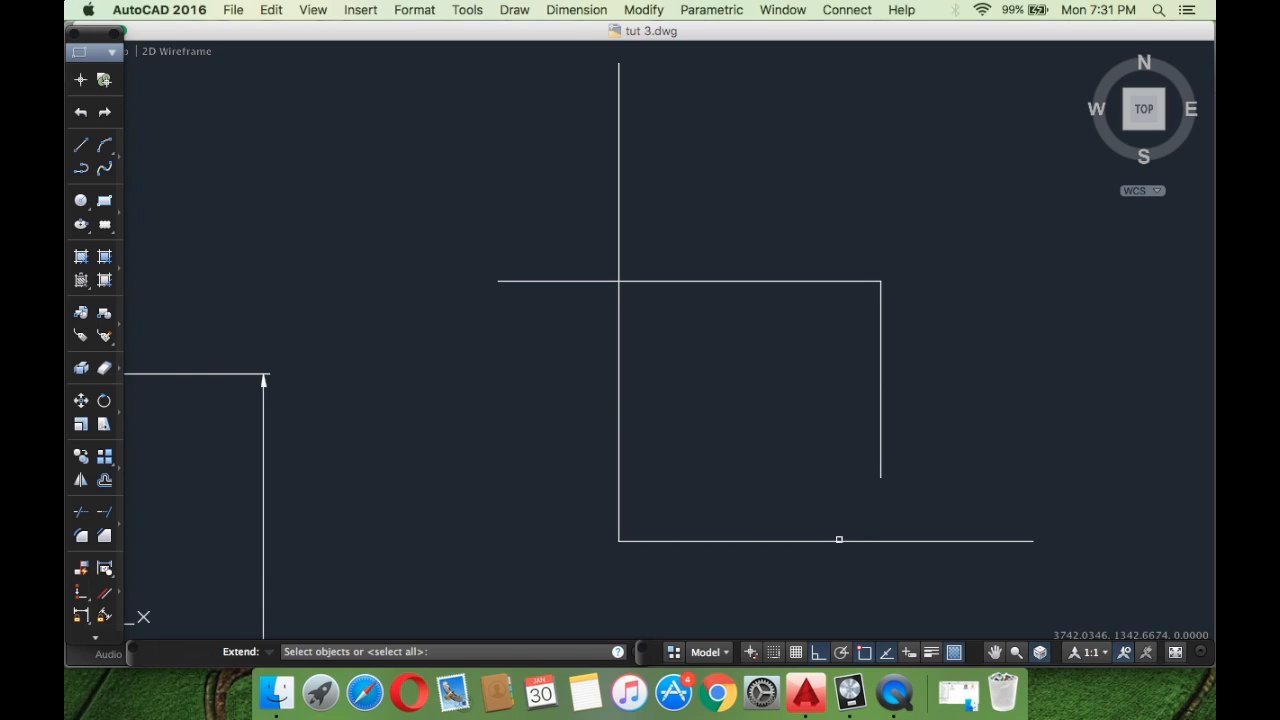
left_click(837, 537)
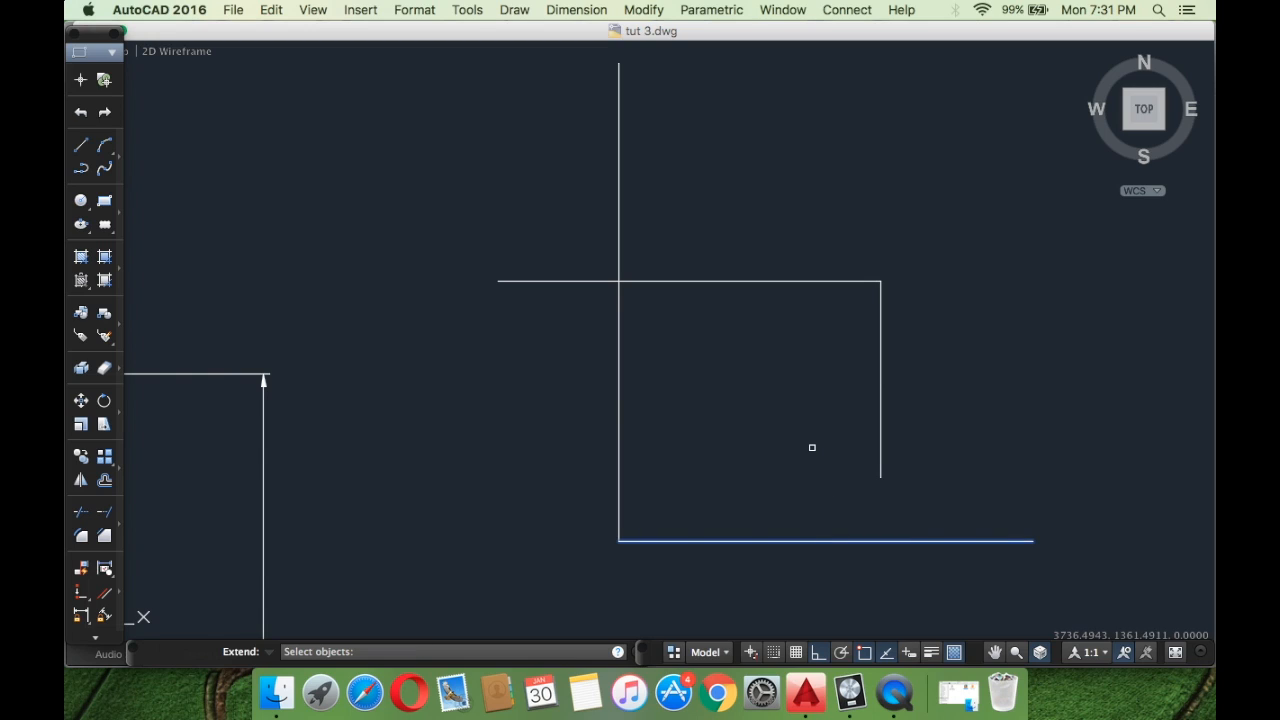
key("Return")
left_click(880, 467)
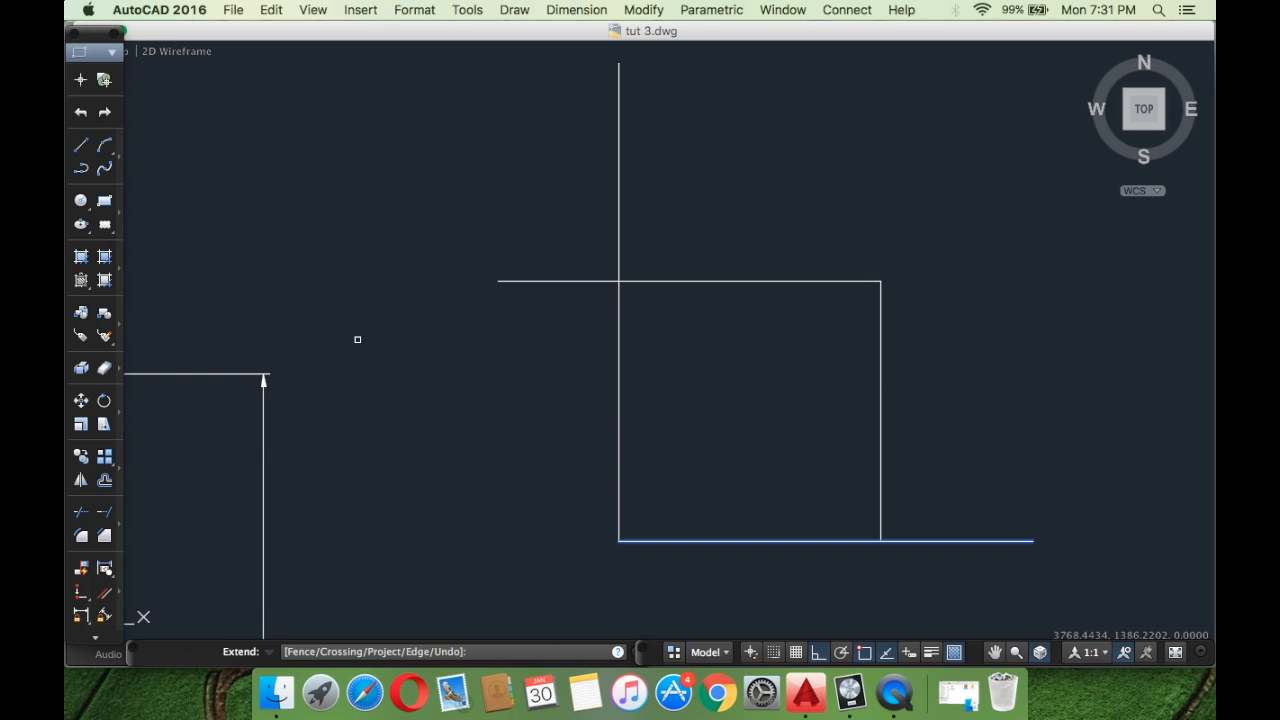
key("super+z")
key("Escape")
Copy the short vertical line from its upper endpoint to seven irregularly spaced points leftward along the upper horizontal line.
left_click_drag(926, 421, 843, 347)
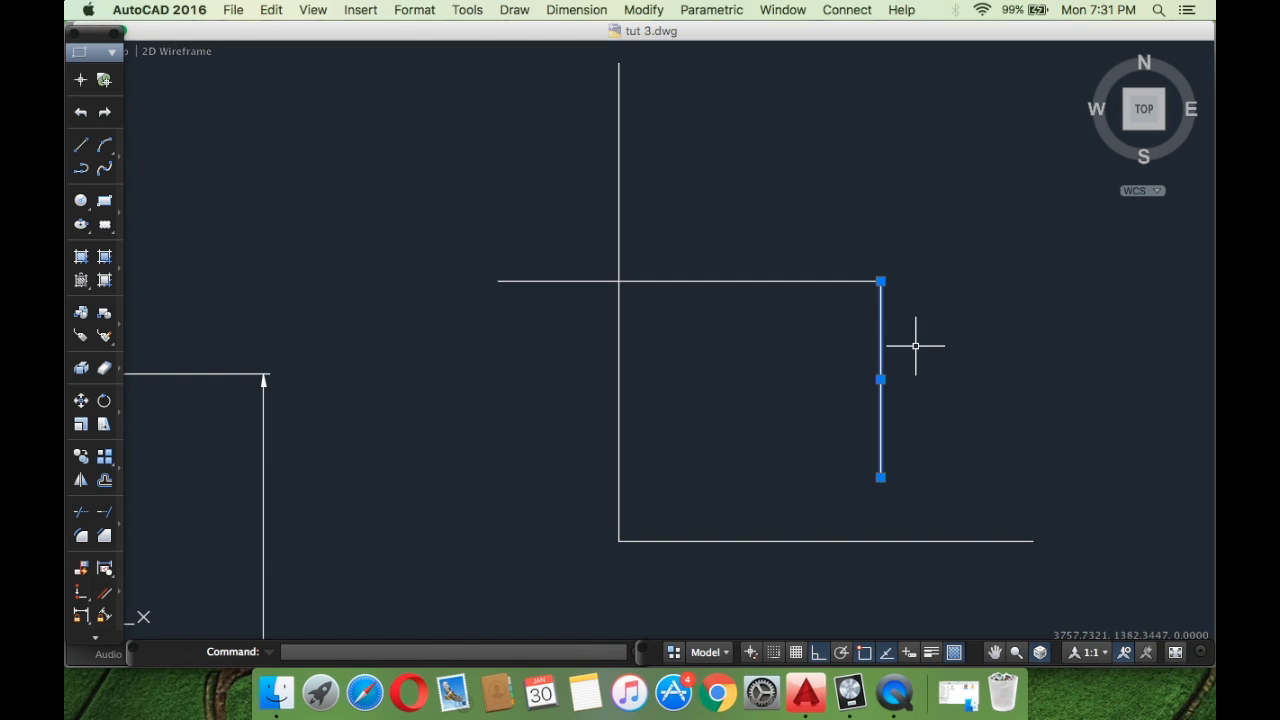
right_click(920, 345)
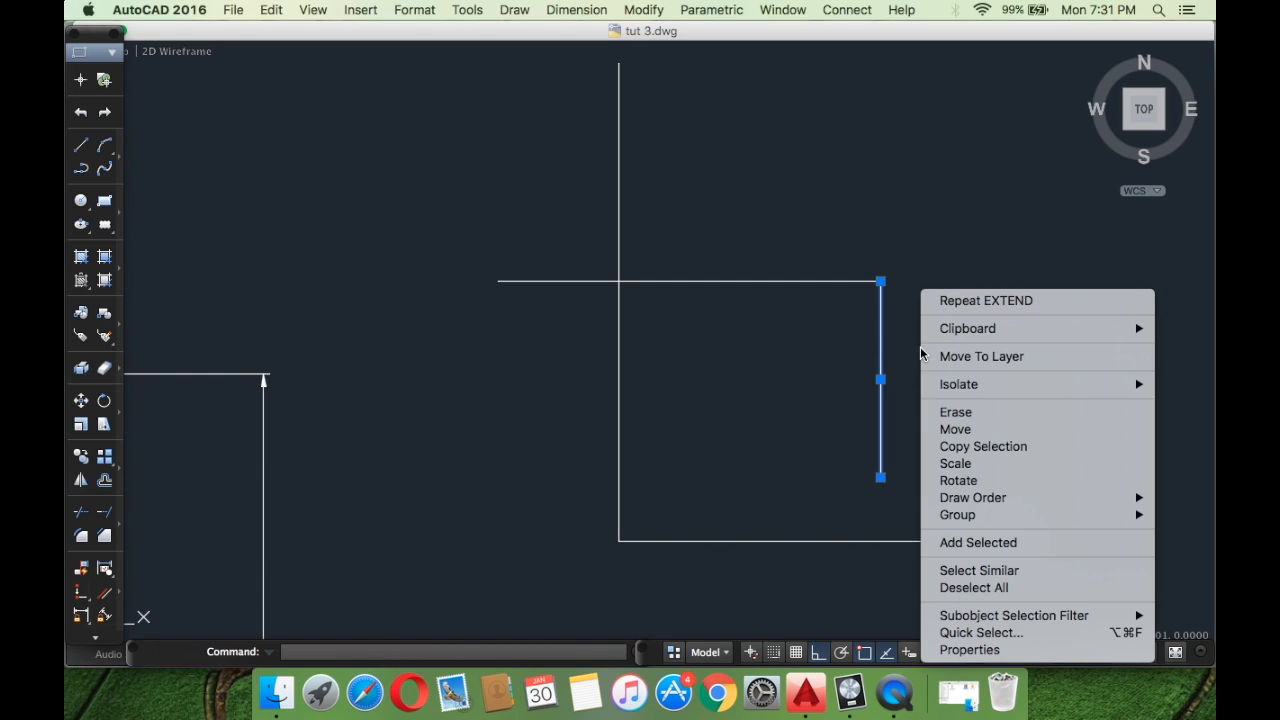
left_click(950, 446)
left_click(880, 281)
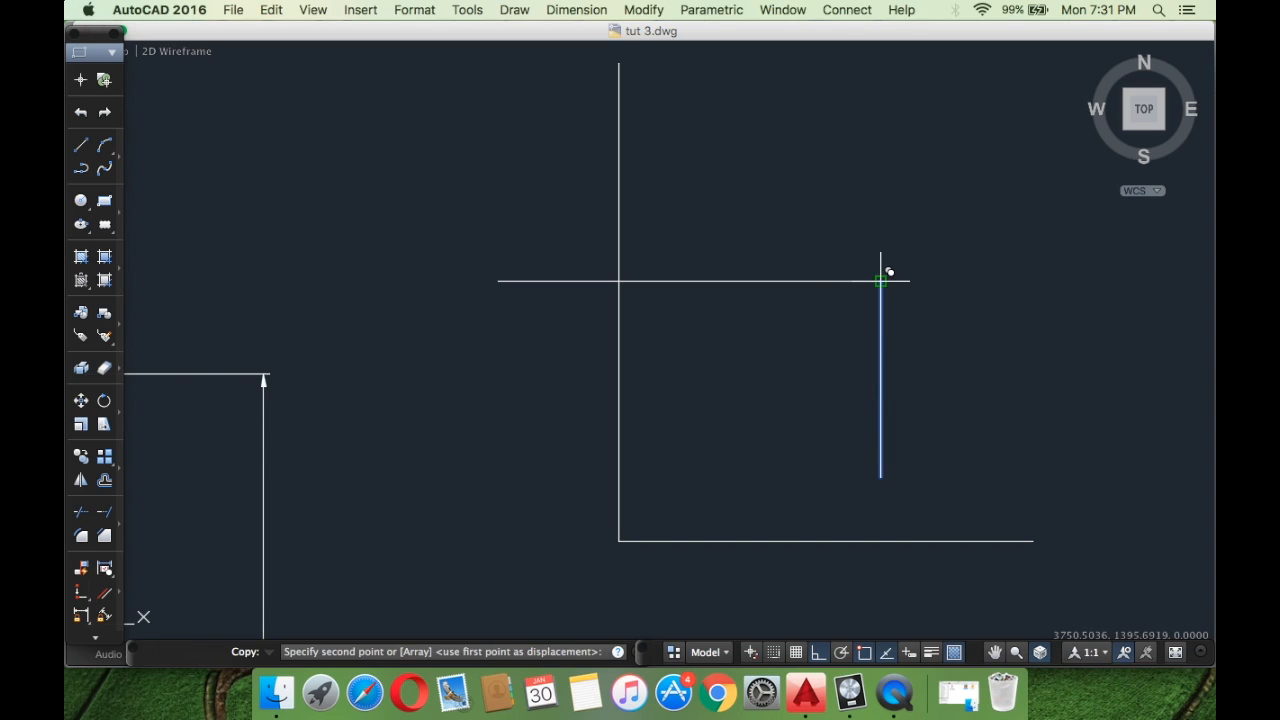
left_click(852, 281)
left_click(829, 281)
left_click(770, 281)
left_click(745, 281)
left_click(688, 281)
left_click(658, 281)
left_click(638, 281)
key("Return")
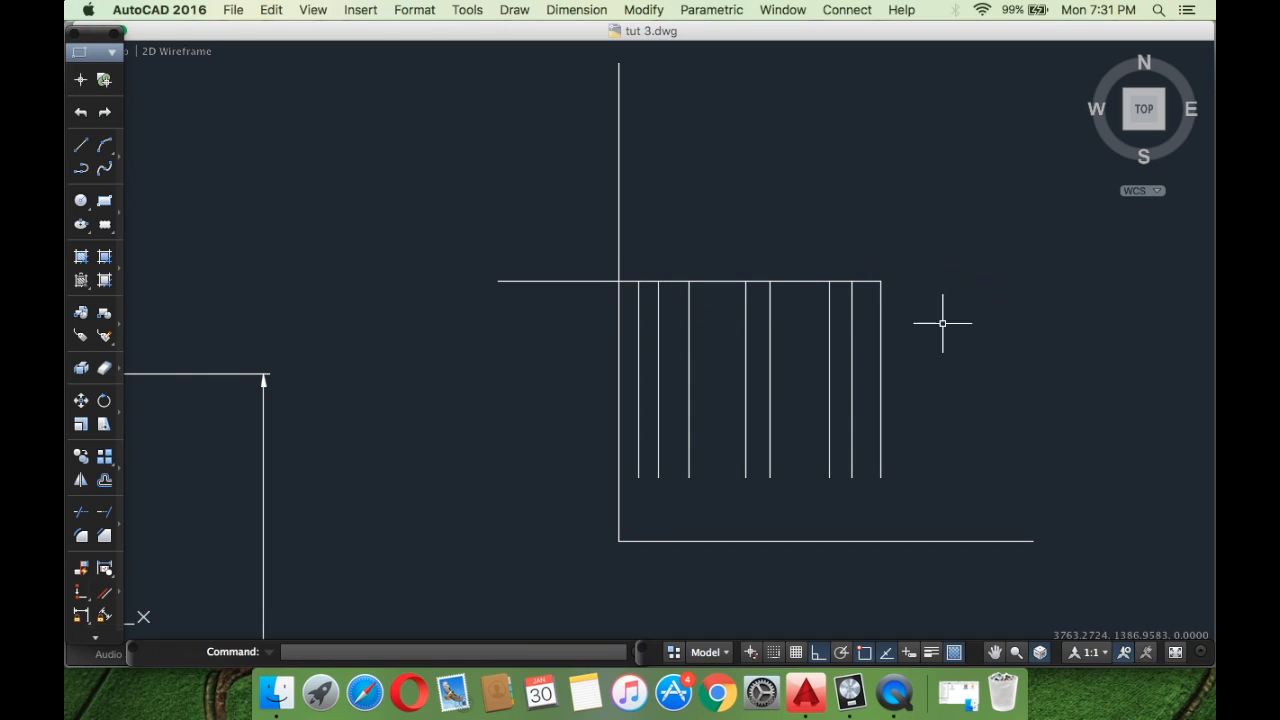
Extend all eight short vertical lines at once to the bottom horizontal line as the boundary, using a crossing selection.
left_click(103, 514)
left_click(718, 541)
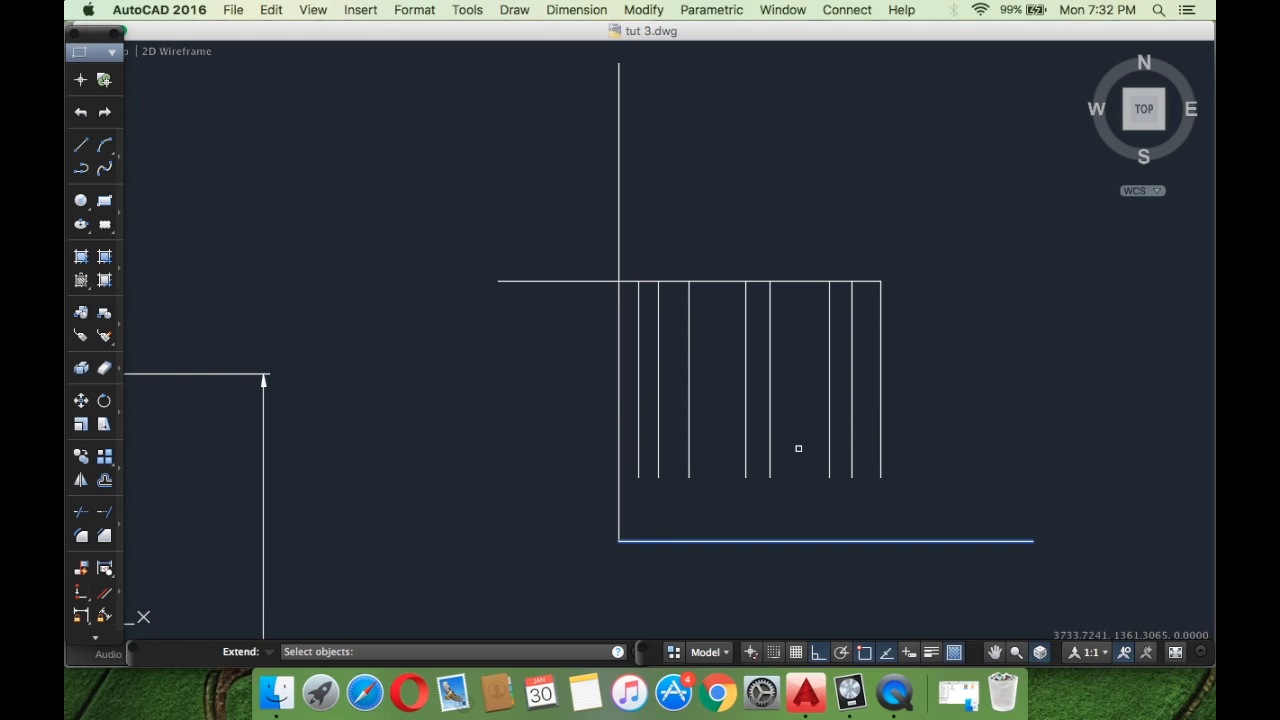
key("Return")
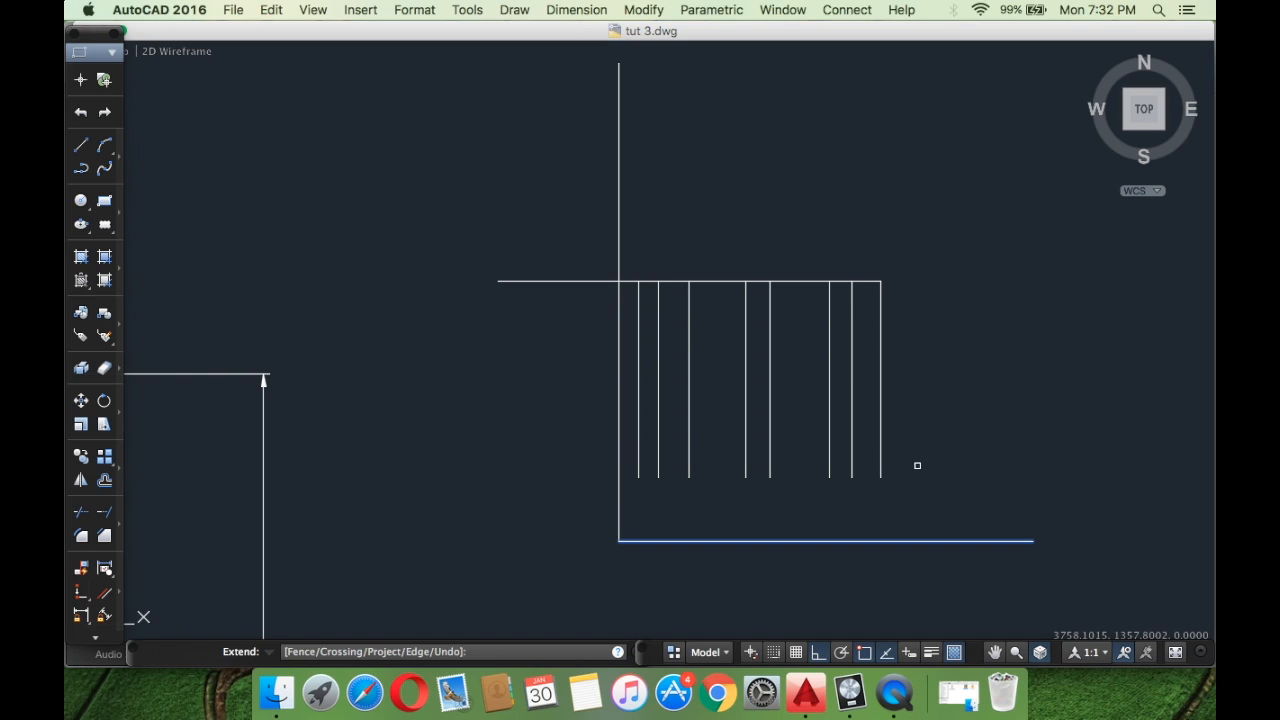
left_click(917, 465)
left_click(602, 486)
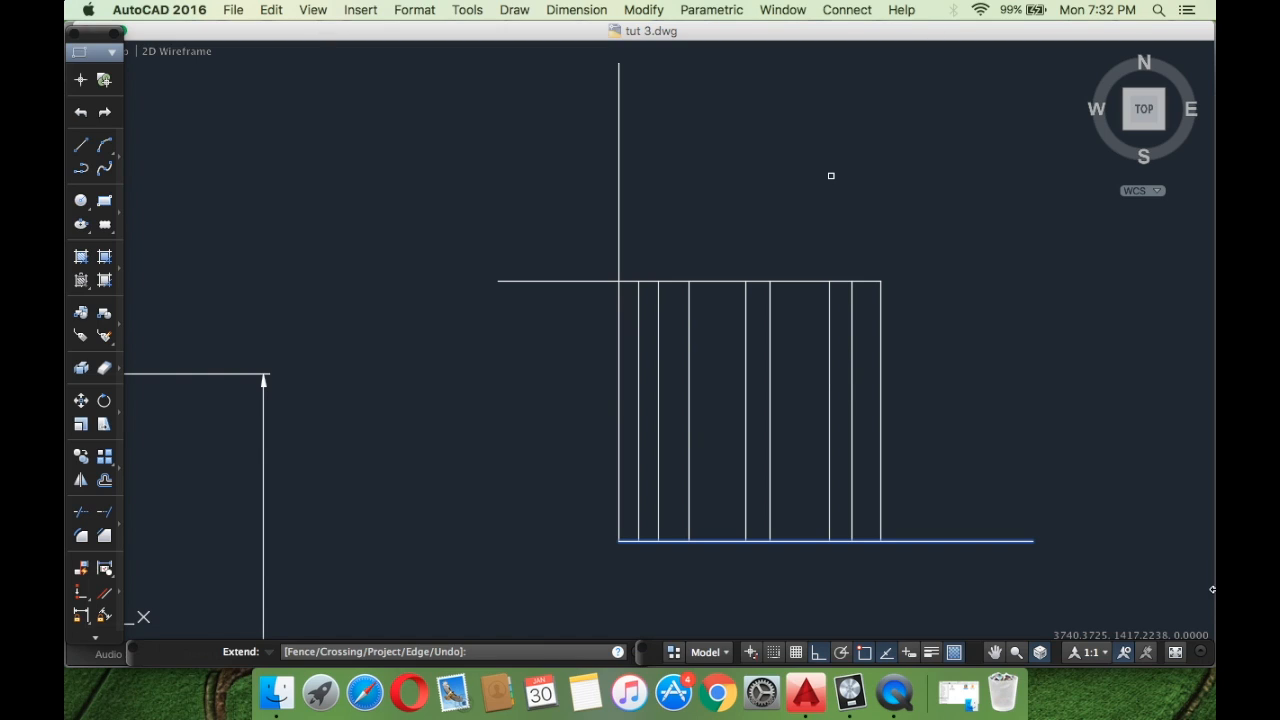
scroll(651, 206, "down", 5)
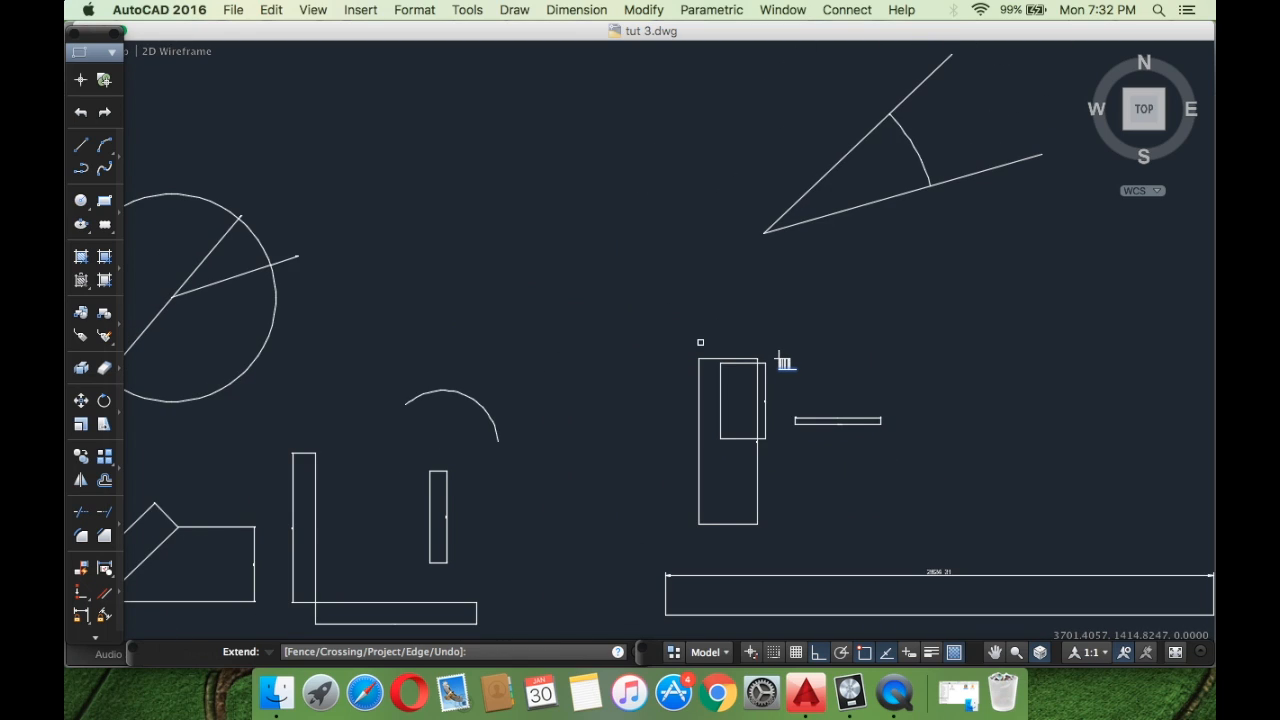
scroll(701, 344, "down", 1)
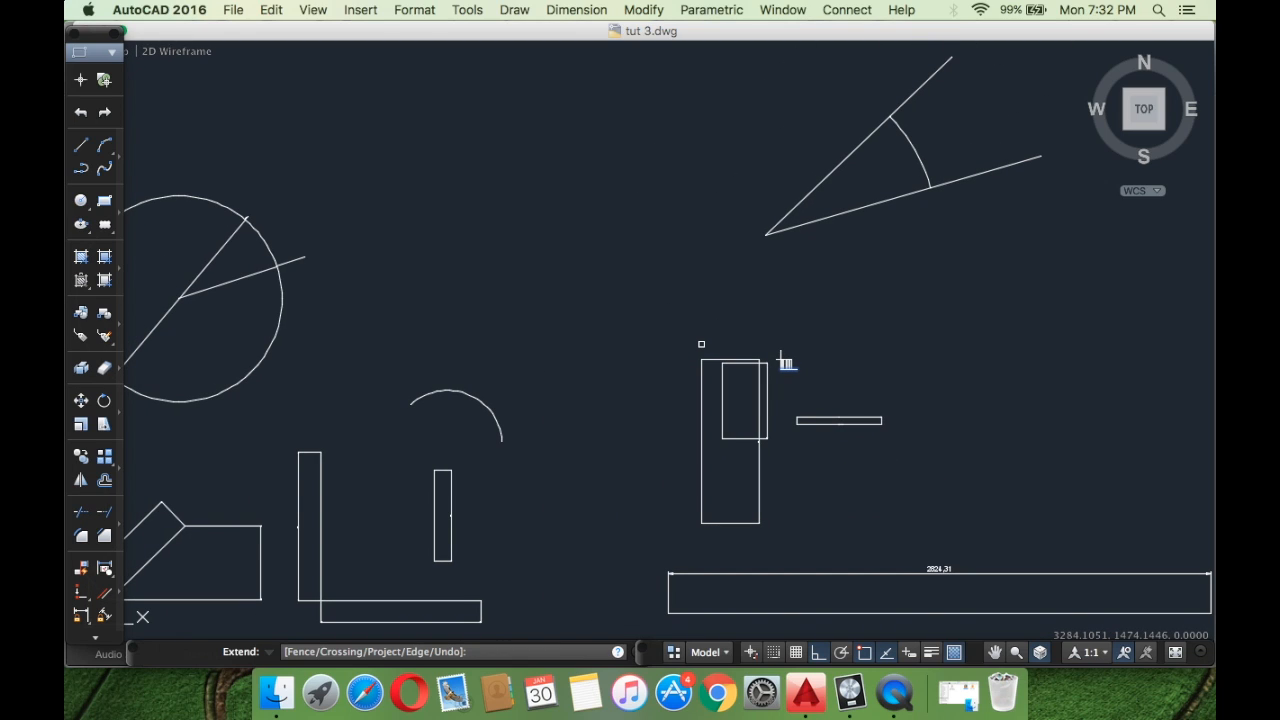